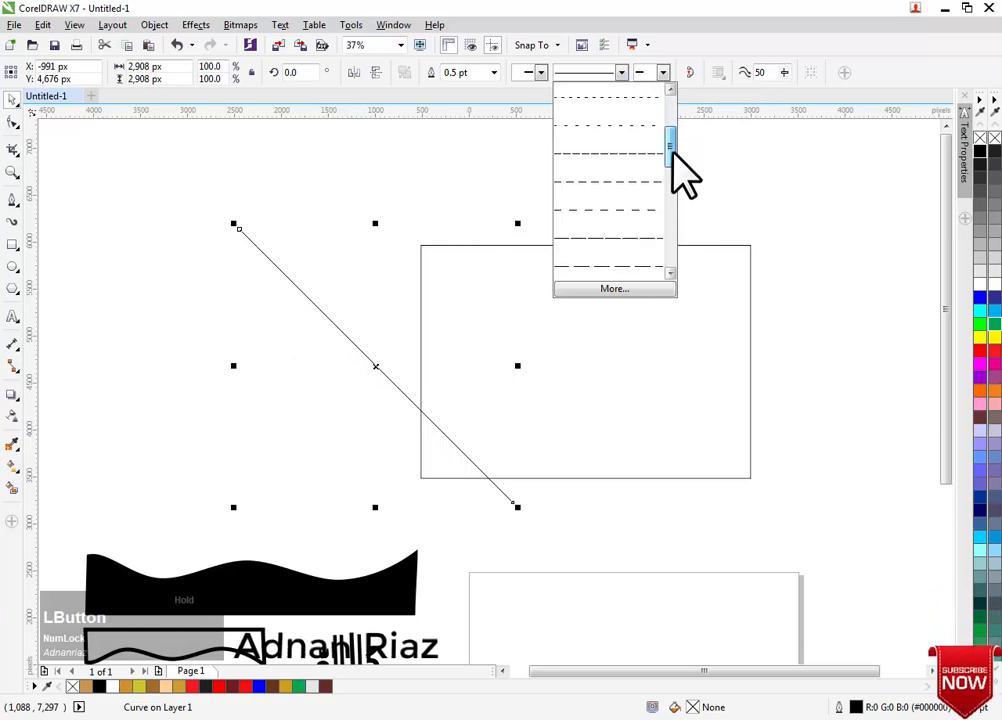
Give the diagonal line a dashed line style and an outline width of 1.0 pt.
{"action": "left_click", "coordinate": [637, 126]}
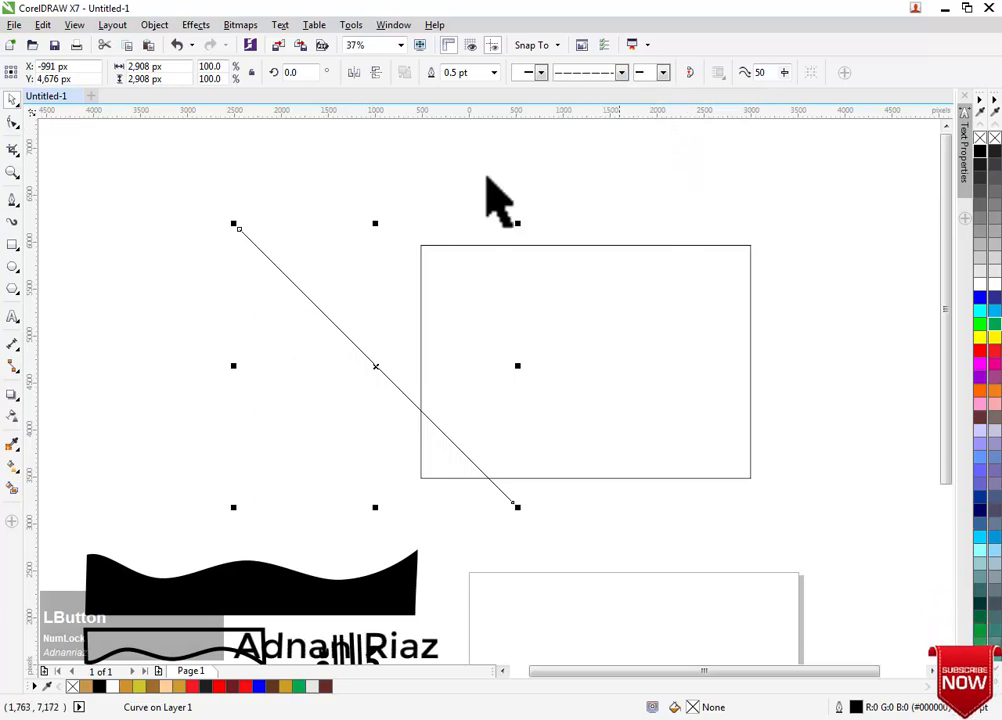
{"action": "scroll", "coordinate": [351, 306], "scroll_direction": "up", "scroll_amount": 2}
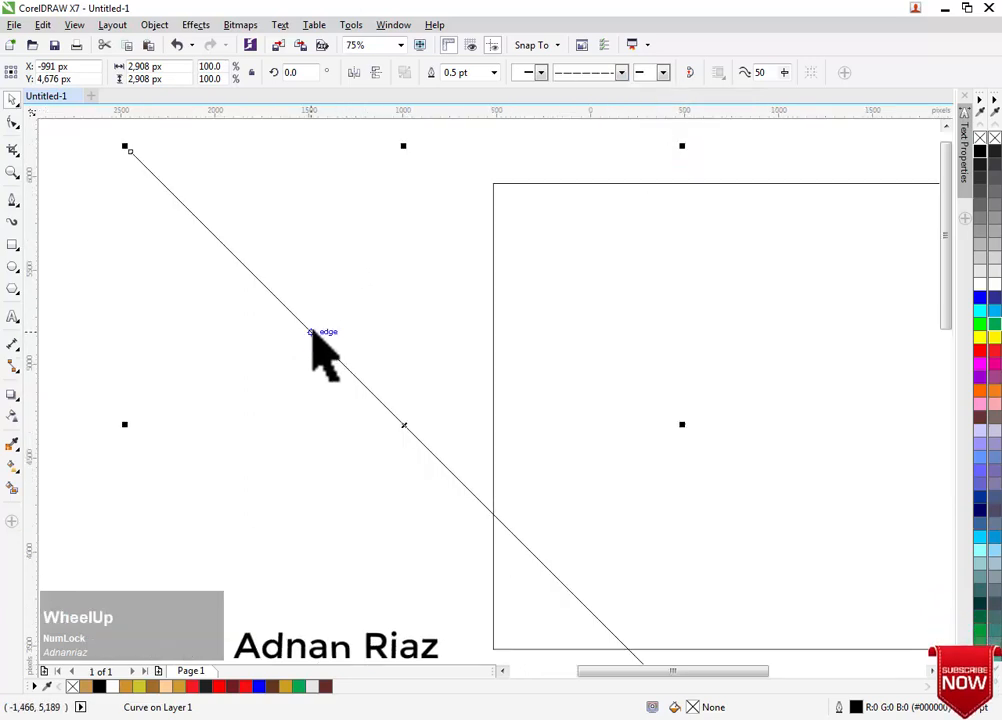
{"action": "left_click", "coordinate": [493, 74]}
{"action": "left_click", "coordinate": [460, 136]}
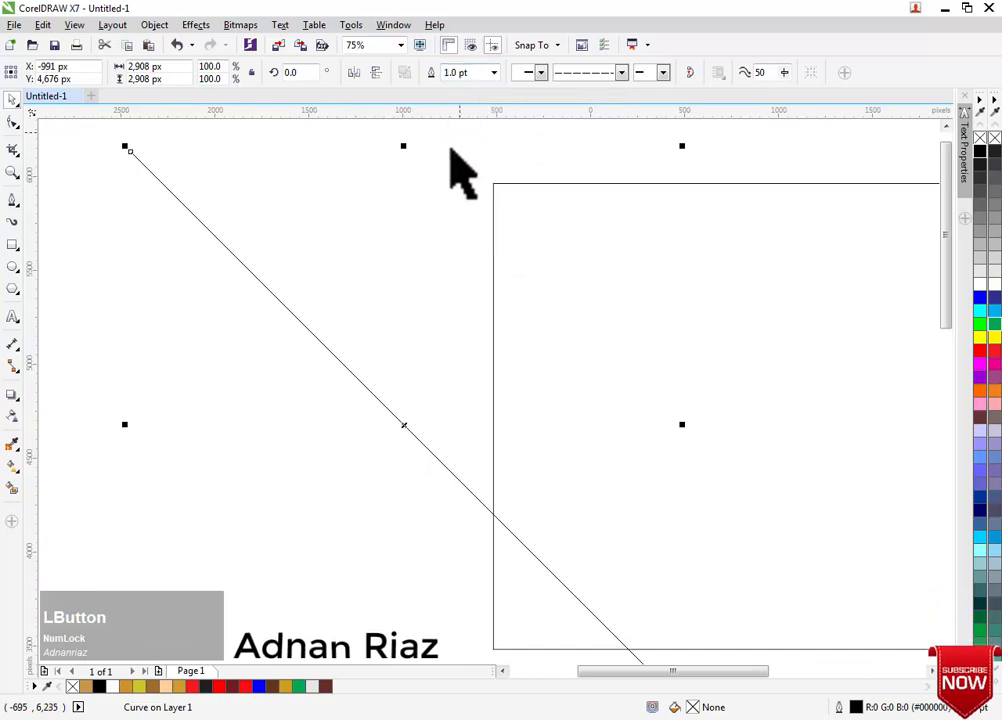
{"action": "left_click", "coordinate": [335, 347]}
{"action": "scroll", "coordinate": [286, 380], "scroll_direction": "up", "scroll_amount": 1}
{"action": "scroll", "coordinate": [297, 369], "scroll_direction": "down", "scroll_amount": 1}
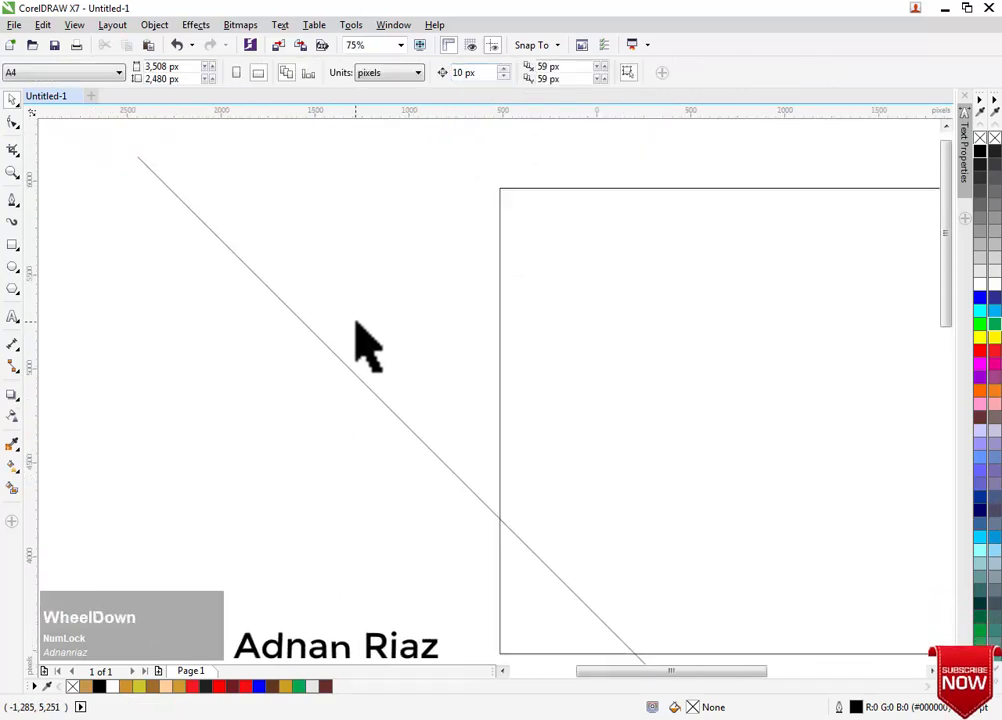
{"action": "scroll", "coordinate": [355, 322], "scroll_direction": "down", "scroll_amount": 2}
{"action": "middle_click", "coordinate": [353, 306]}
Move the dashed diagonal line over the rectangle's upper-right corner and make a closely spaced parallel duplicate below it.
{"action": "left_click_drag", "start_coordinate": [298, 313], "coordinate": [694, 226]}
{"action": "scroll", "coordinate": [705, 257], "scroll_direction": "up", "scroll_amount": 2}
{"action": "right_click", "coordinate": [694, 226]}
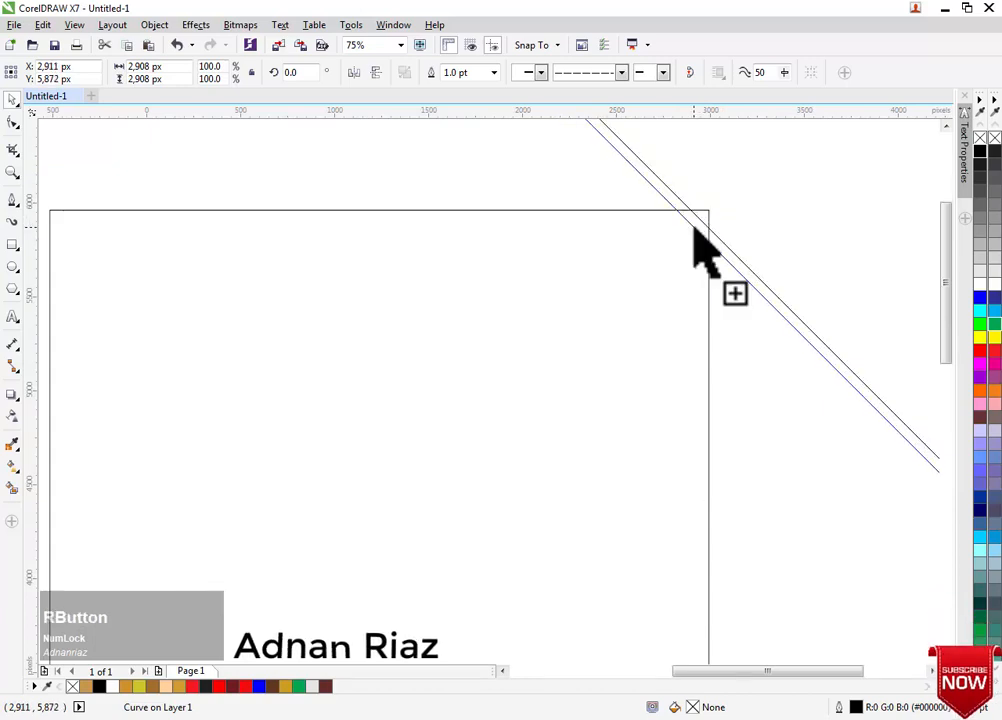
{"action": "scroll", "coordinate": [690, 235], "scroll_direction": "down", "scroll_amount": 2}
{"action": "scroll", "coordinate": [676, 263], "scroll_direction": "down", "scroll_amount": 1}
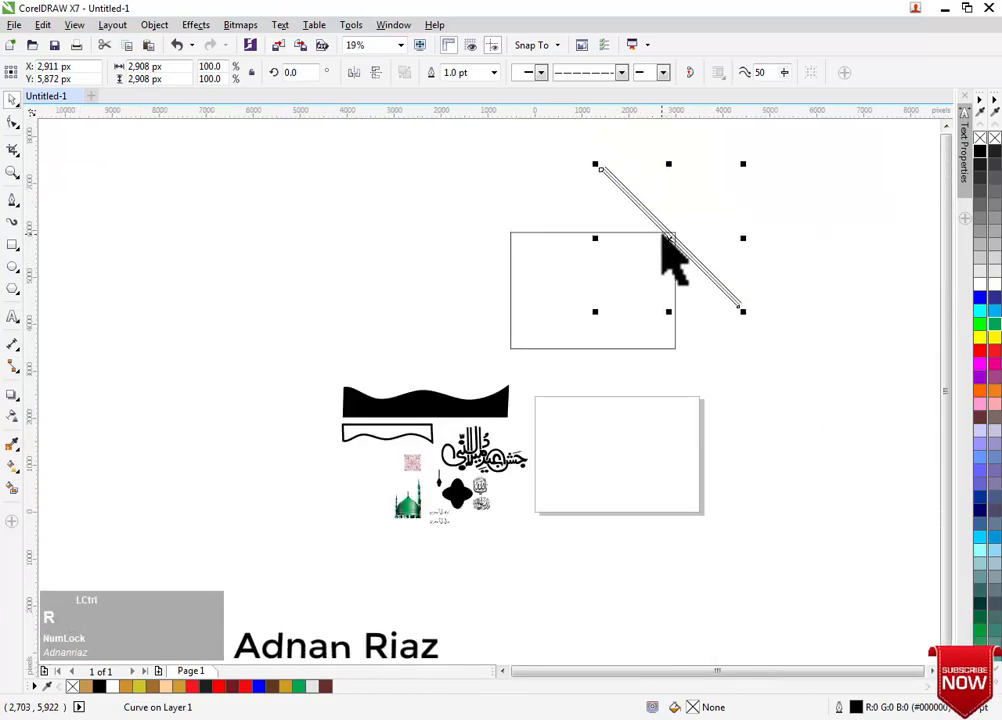
Repeat the line duplication until parallel dashed diagonals cover the whole rectangle.
{"action": "key", "text": "ctrl+r"}
{"action": "key", "text": "ctrl+r"}
{"action": "key", "text": "ctrl+r"}
{"action": "key", "text": "ctrl+r"}
{"action": "key", "text": "ctrl+r"}
{"action": "key", "text": "ctrl+r"}
{"action": "key", "text": "ctrl+r"}
{"action": "key", "text": "ctrl+r"}
{"action": "key", "text": "ctrl+r"}
{"action": "key", "text": "ctrl+r"}
{"action": "key", "text": "ctrl+r"}
{"action": "key", "text": "ctrl+r"}
{"action": "key", "text": "ctrl+r"}
{"action": "key", "text": "ctrl+r"}
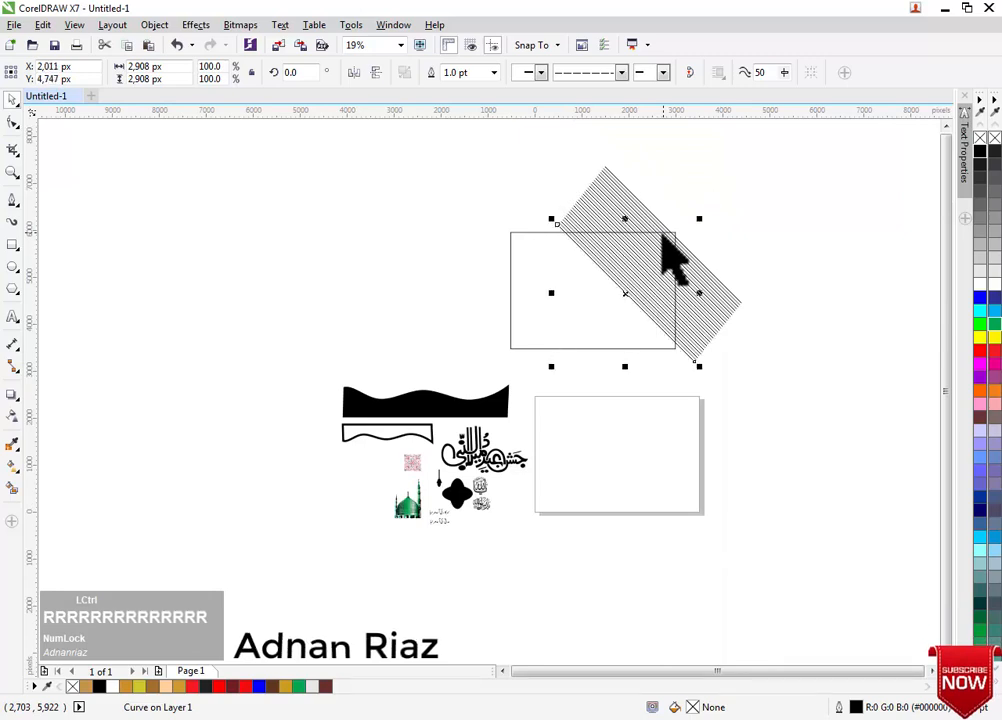
{"action": "key", "text": "ctrl+r"}
{"action": "key", "text": "ctrl+r"}
{"action": "key", "text": "ctrl+r"}
{"action": "key", "text": "ctrl+r"}
{"action": "key", "text": "ctrl+r"}
{"action": "key", "text": "ctrl+r"}
{"action": "key", "text": "ctrl+r"}
{"action": "key", "text": "ctrl+r"}
{"action": "key", "text": "ctrl+r"}
{"action": "key", "text": "ctrl+r"}
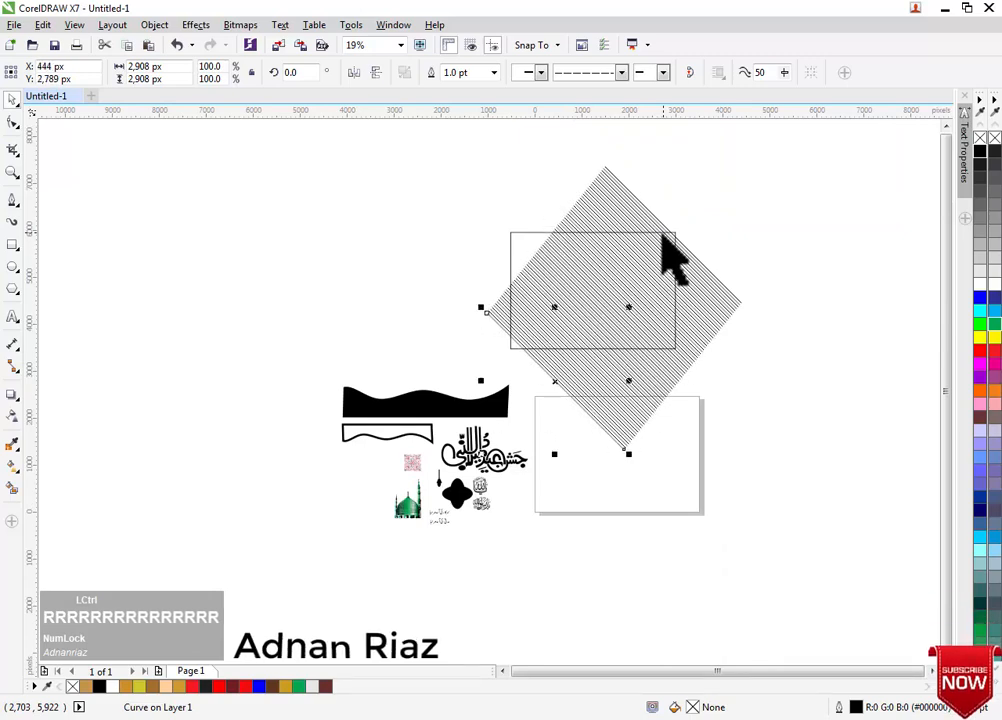
Group the diagonal lines together with the rectangle and move the group away to the left of the page.
{"action": "left_click_drag", "start_coordinate": [785, 146], "coordinate": [470, 467]}
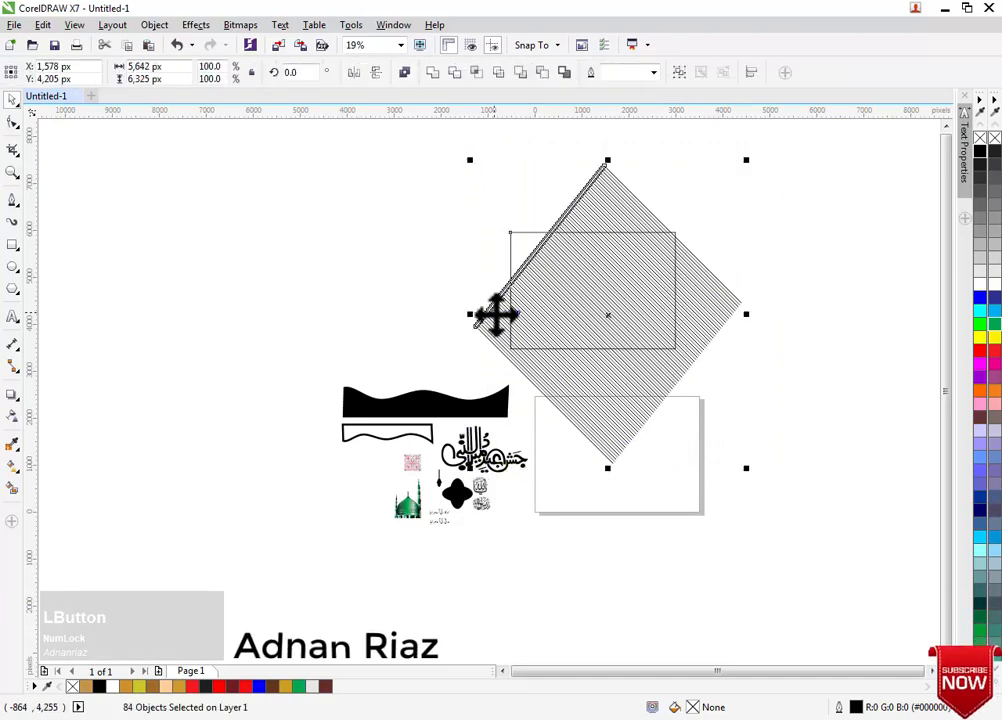
{"action": "key", "text": "e"}
{"action": "key", "text": "ctrl+z"}
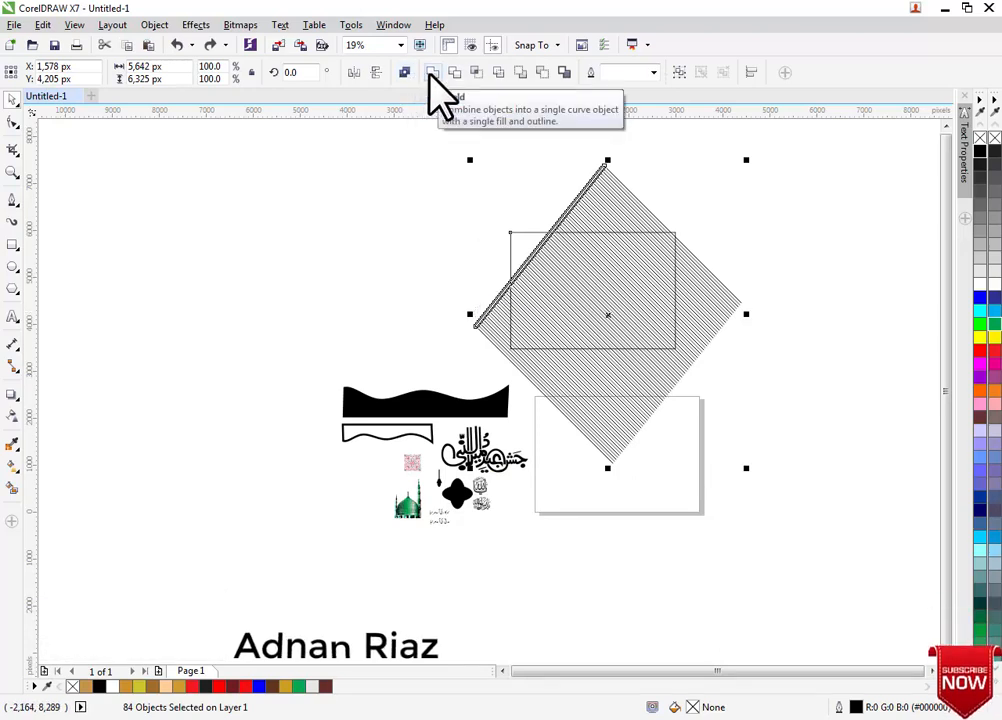
{"action": "key", "text": "ctrl"}
{"action": "key", "text": "ctrl+g"}
{"action": "scroll", "coordinate": [655, 273], "scroll_direction": "up", "scroll_amount": 2}
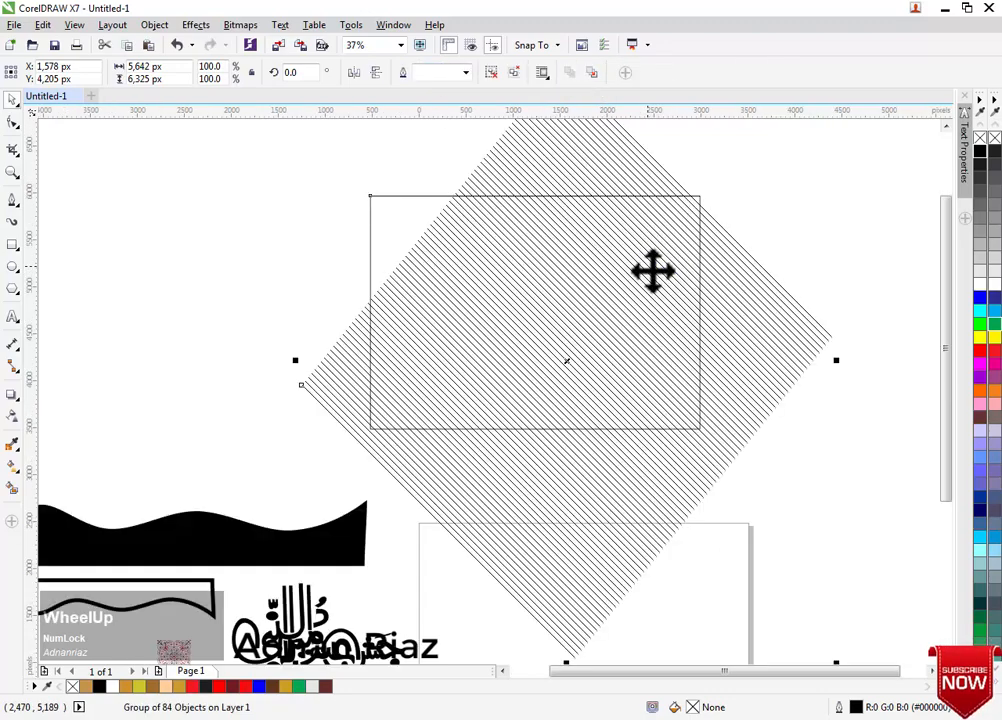
{"action": "middle_click", "coordinate": [550, 295]}
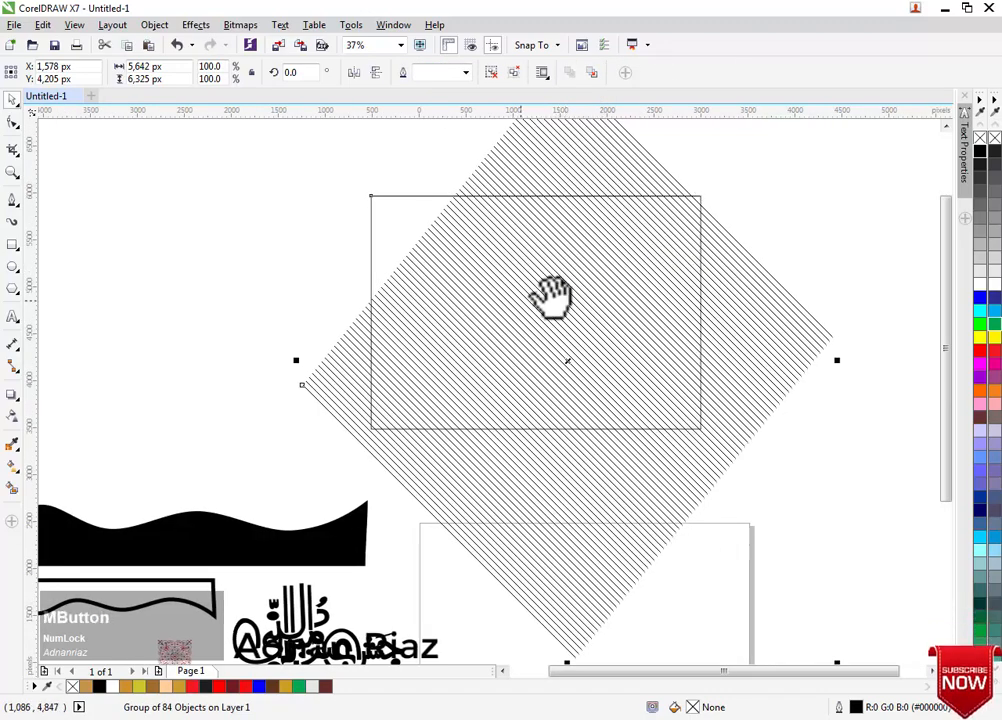
{"action": "scroll", "coordinate": [618, 303], "scroll_direction": "down", "scroll_amount": 2}
{"action": "middle_click", "coordinate": [618, 303]}
{"action": "mouse_move", "coordinate": [687, 335]}
{"action": "left_mouse_down"}
{"action": "mouse_move", "coordinate": [488, 306]}
{"action": "mouse_move", "coordinate": [412, 282]}
{"action": "left_mouse_up"}
{"action": "left_click", "coordinate": [609, 273]}
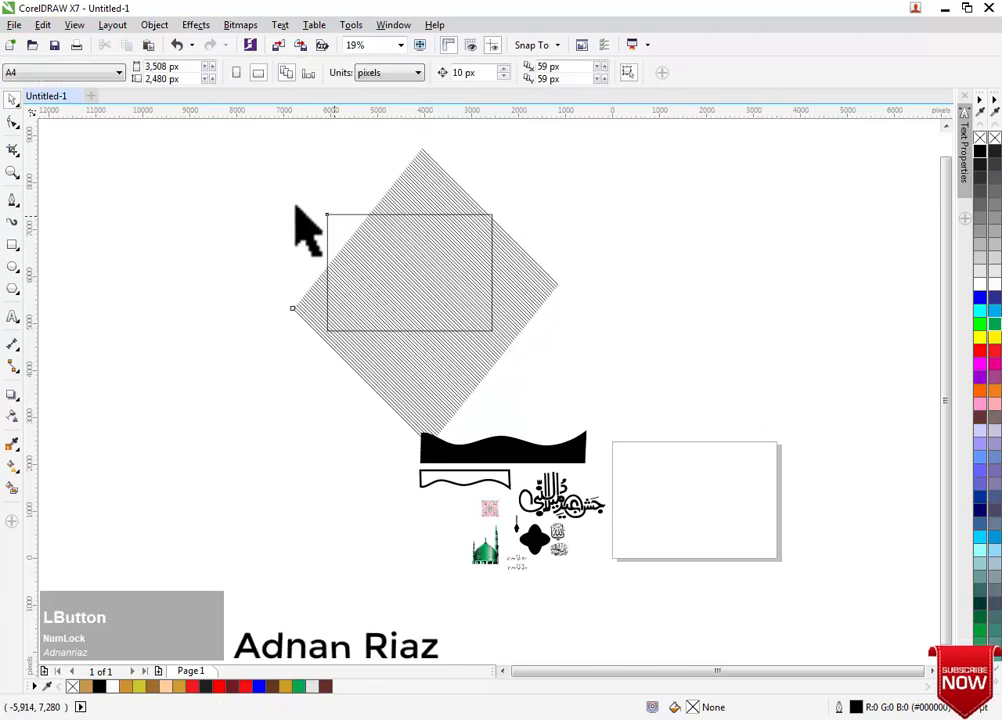
Ungroup the lines and rectangle, and move the rectangle clear of the lines to their left.
{"action": "left_click", "coordinate": [335, 215]}
{"action": "left_click", "coordinate": [491, 75]}
{"action": "left_click", "coordinate": [312, 188]}
{"action": "left_click_drag", "start_coordinate": [327, 229], "coordinate": [121, 241]}
{"action": "middle_click", "coordinate": [428, 251]}
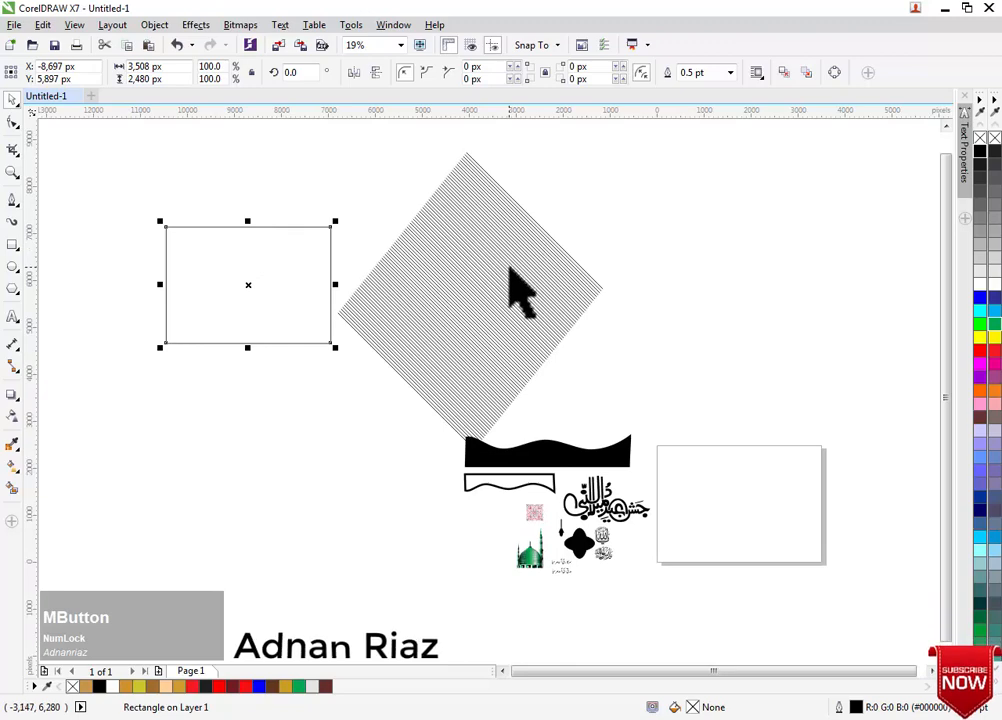
Move all the diagonal lines to just above the page and group them without the rectangle.
{"action": "mouse_move", "coordinate": [633, 147]}
{"action": "left_mouse_down"}
{"action": "mouse_move", "coordinate": [347, 441]}
{"action": "mouse_move", "coordinate": [340, 465]}
{"action": "left_mouse_up"}
{"action": "middle_click", "coordinate": [376, 380]}
{"action": "mouse_move", "coordinate": [376, 380]}
{"action": "left_mouse_down"}
{"action": "mouse_move", "coordinate": [608, 358]}
{"action": "mouse_move", "coordinate": [615, 371]}
{"action": "left_mouse_up"}
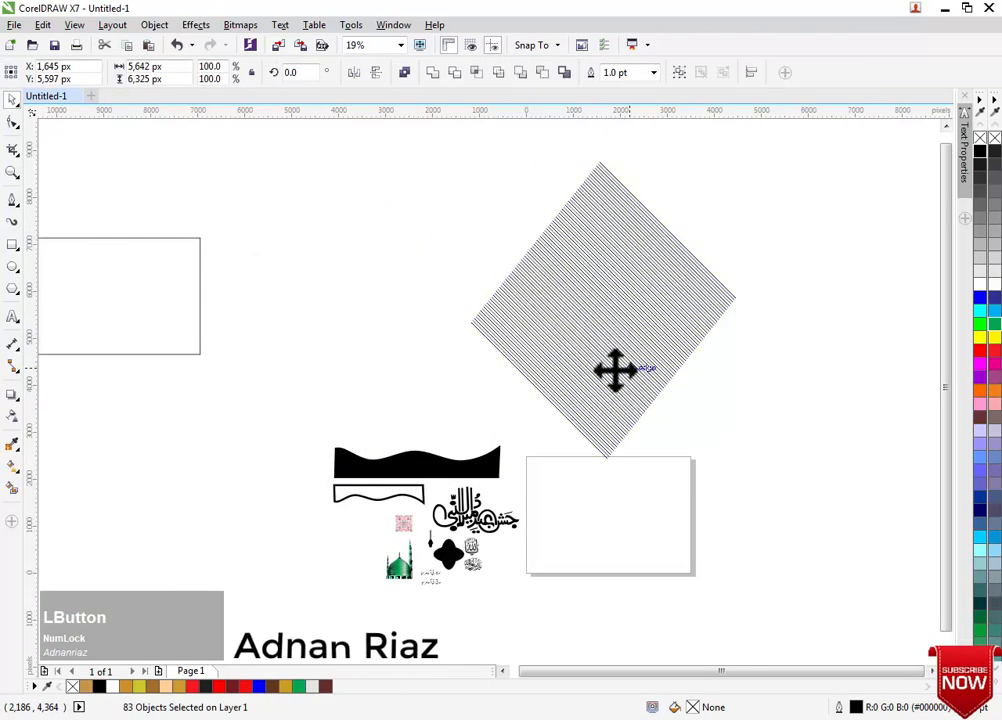
{"action": "key", "text": "ctrl+g"}
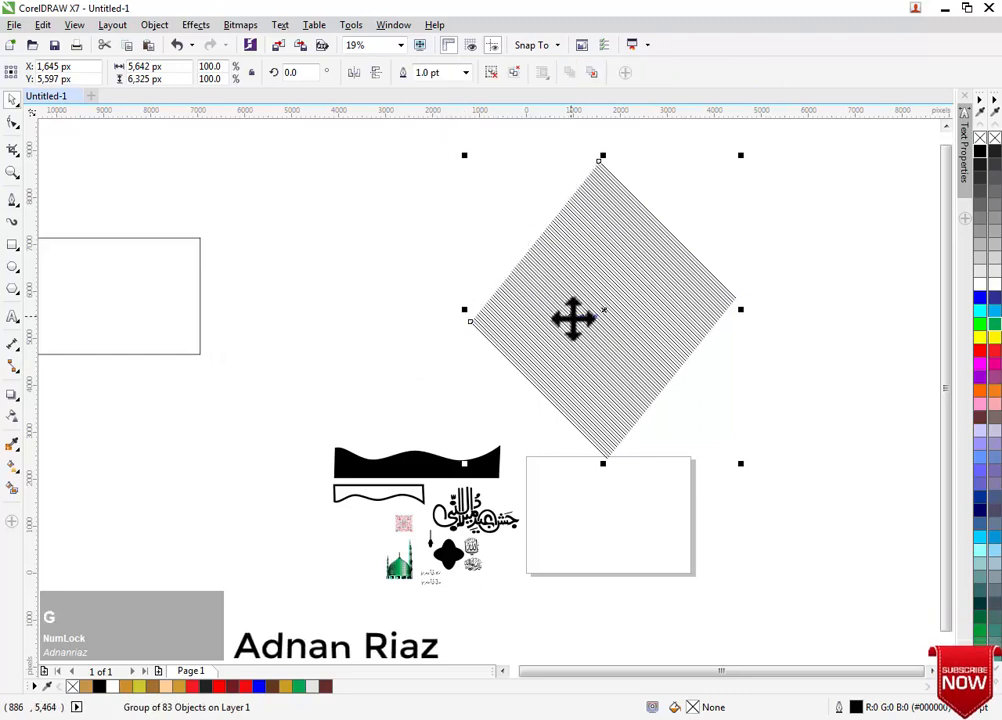
Move the line group aside to the left and place the empty rectangle directly above the page.
{"action": "mouse_move", "coordinate": [572, 318]}
{"action": "left_mouse_down"}
{"action": "mouse_move", "coordinate": [206, 297]}
{"action": "mouse_move", "coordinate": [192, 306]}
{"action": "left_mouse_up"}
{"action": "left_click_drag", "start_coordinate": [56, 338], "coordinate": [550, 422]}
{"action": "scroll", "coordinate": [687, 420], "scroll_direction": "up", "scroll_amount": 2}
{"action": "middle_click", "coordinate": [687, 420]}
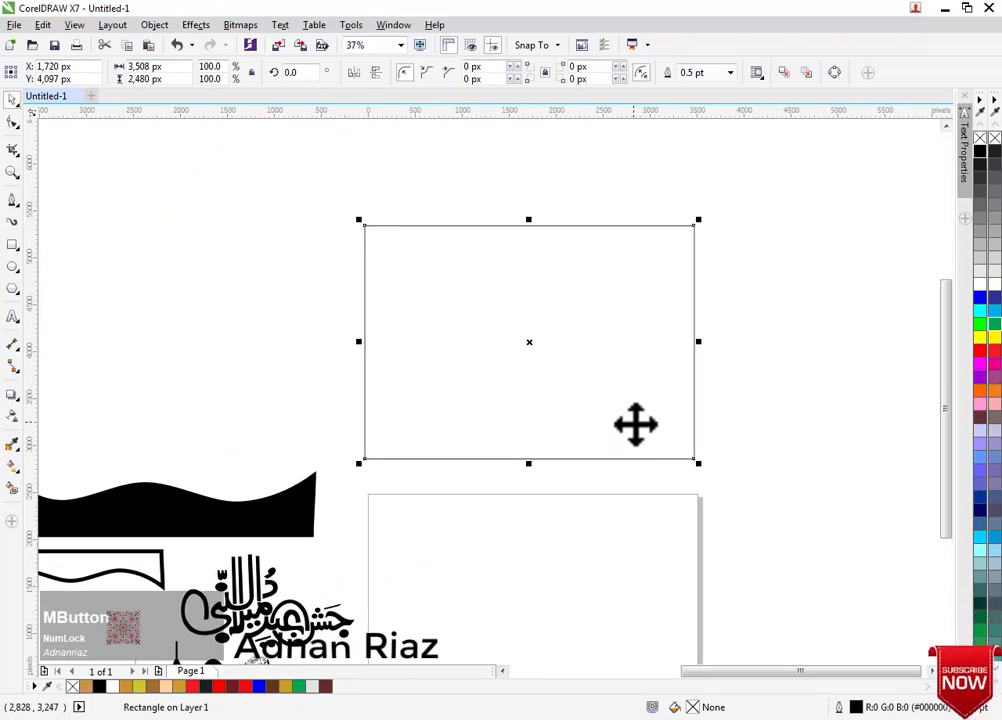
Apply a linear fountain fill from the rectangle's upper-right to lower-left corner, with black at both ends.
{"action": "key", "text": "g"}
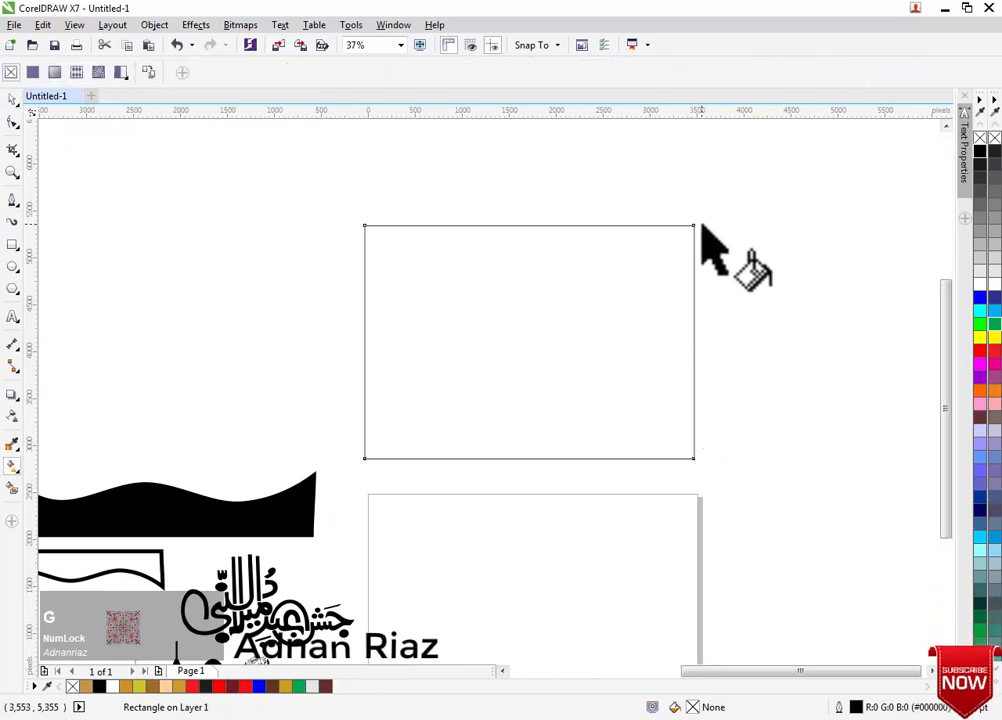
{"action": "left_click_drag", "start_coordinate": [694, 228], "coordinate": [365, 459]}
{"action": "middle_click", "coordinate": [548, 432]}
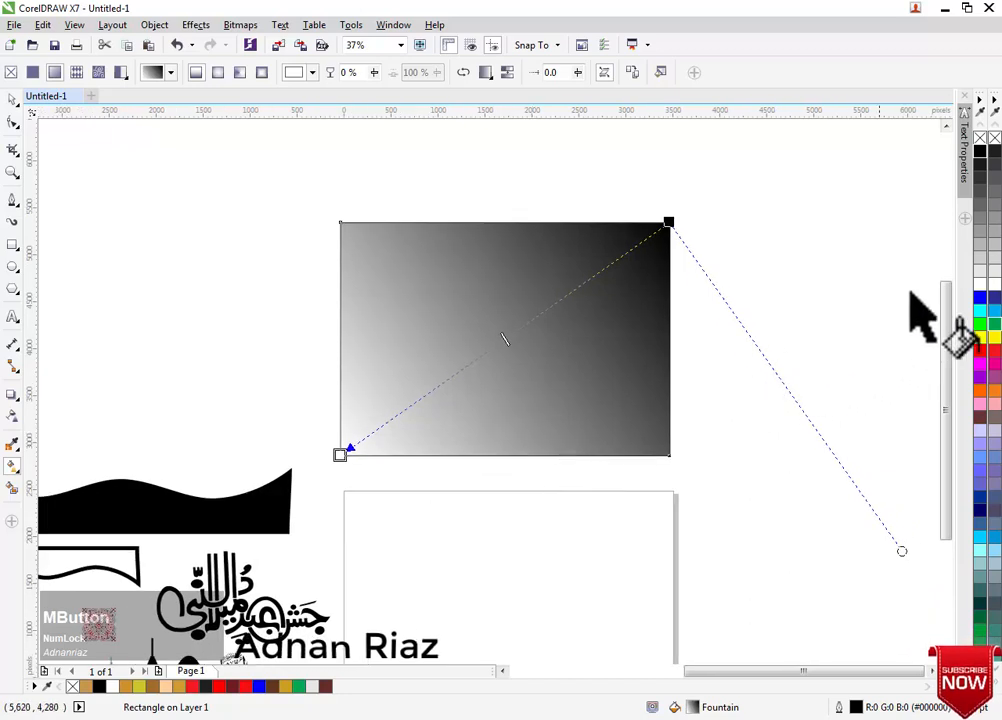
{"action": "left_click_drag", "start_coordinate": [983, 153], "coordinate": [669, 221]}
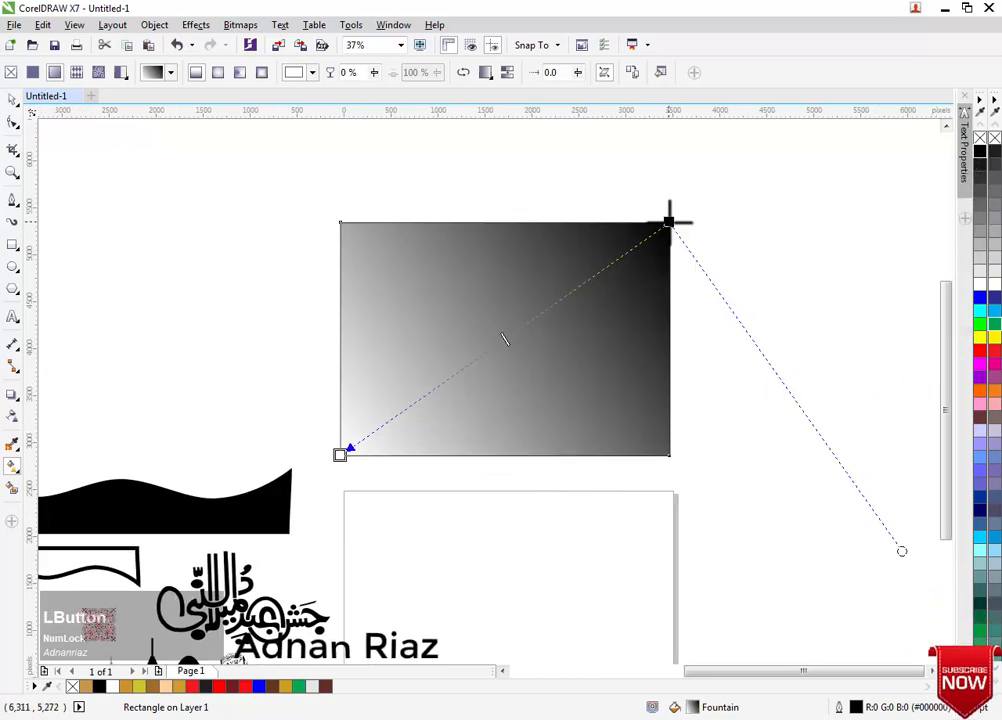
{"action": "left_click_drag", "start_coordinate": [760, 322], "coordinate": [340, 455]}
Add green colour stops near both black ends of the gradient and a light grey stop at 67% between them.
{"action": "left_click_drag", "start_coordinate": [980, 353], "coordinate": [585, 284]}
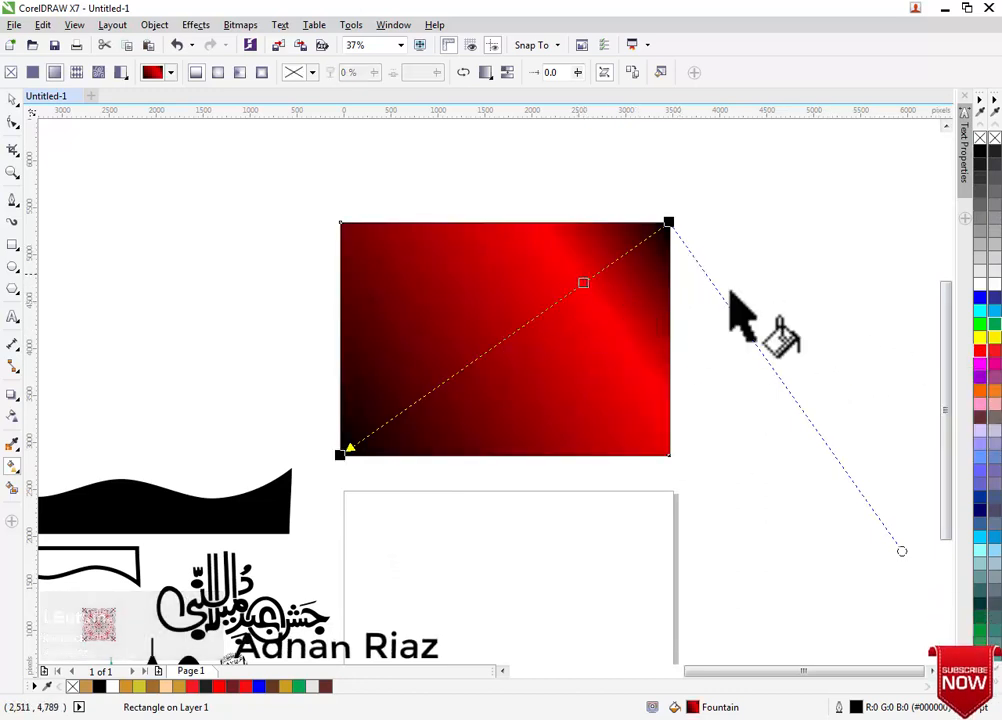
{"action": "left_click_drag", "start_coordinate": [979, 321], "coordinate": [584, 281]}
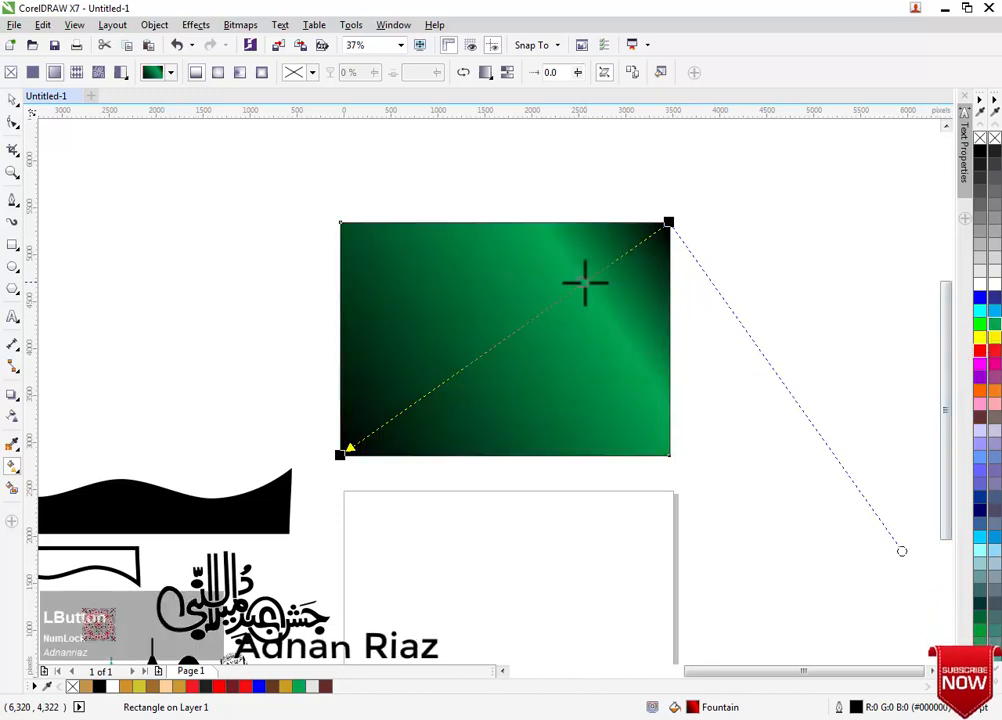
{"action": "double_click", "coordinate": [410, 407]}
{"action": "left_click_drag", "start_coordinate": [993, 325], "coordinate": [408, 416]}
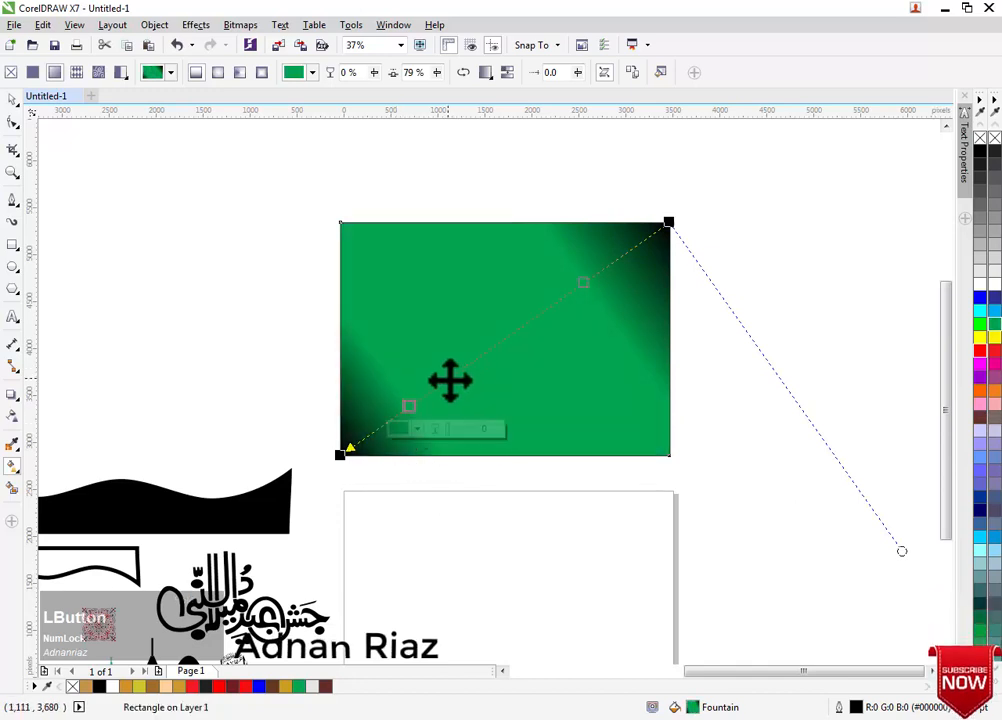
{"action": "double_click", "coordinate": [449, 379]}
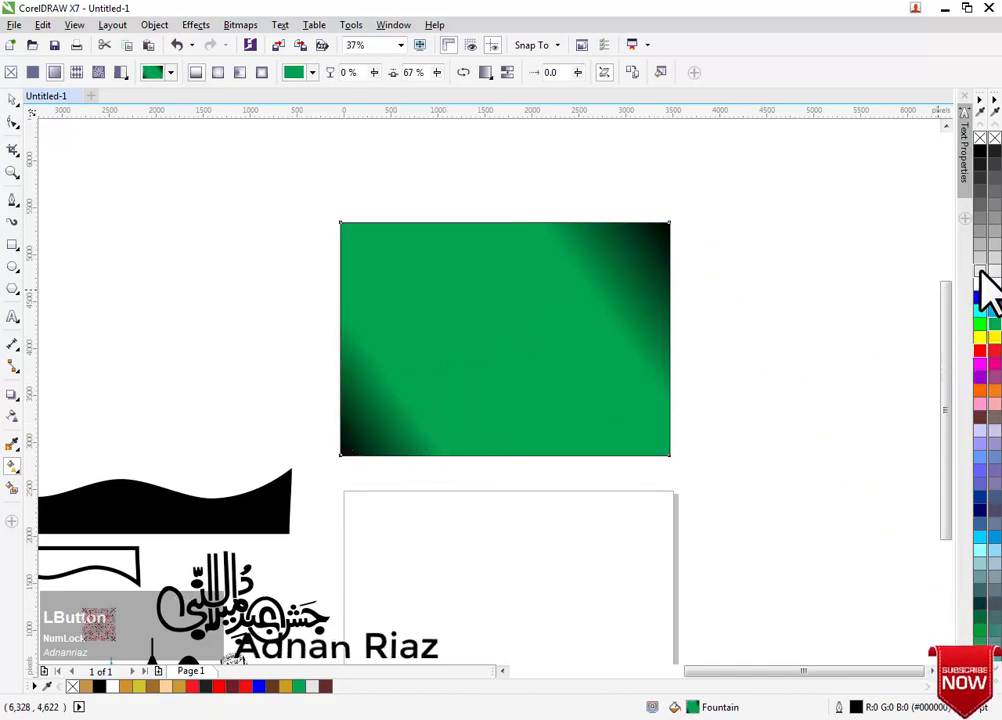
{"action": "left_click", "coordinate": [984, 287]}
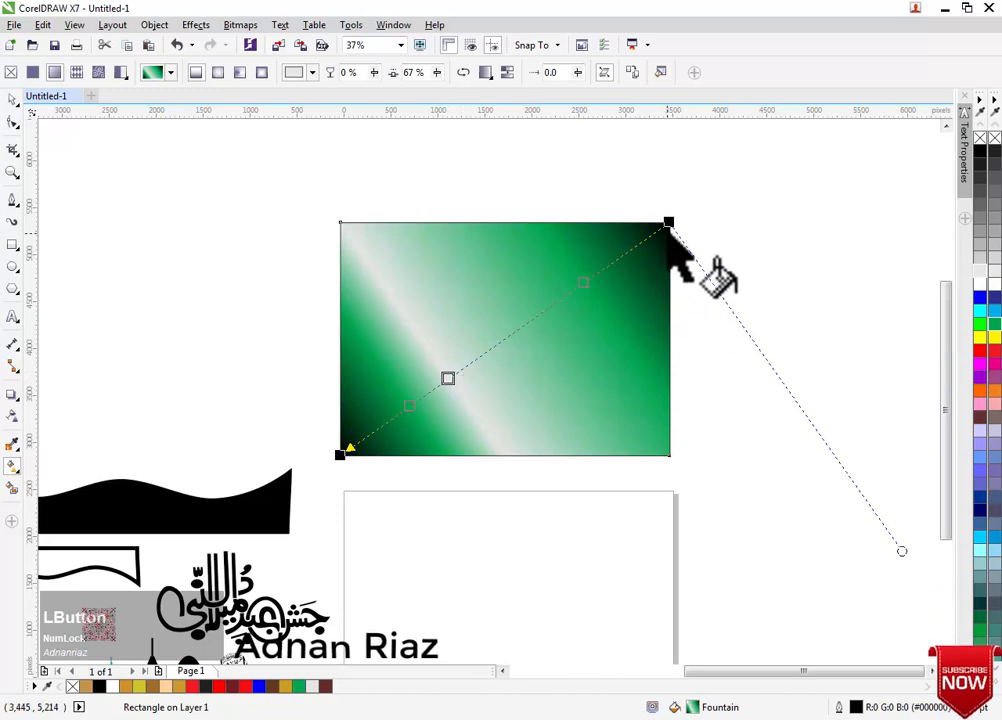
Reorient the gradient horizontally, with its ends at the middle of the rectangle's left and right edges.
{"action": "left_click_drag", "start_coordinate": [668, 222], "coordinate": [750, 218]}
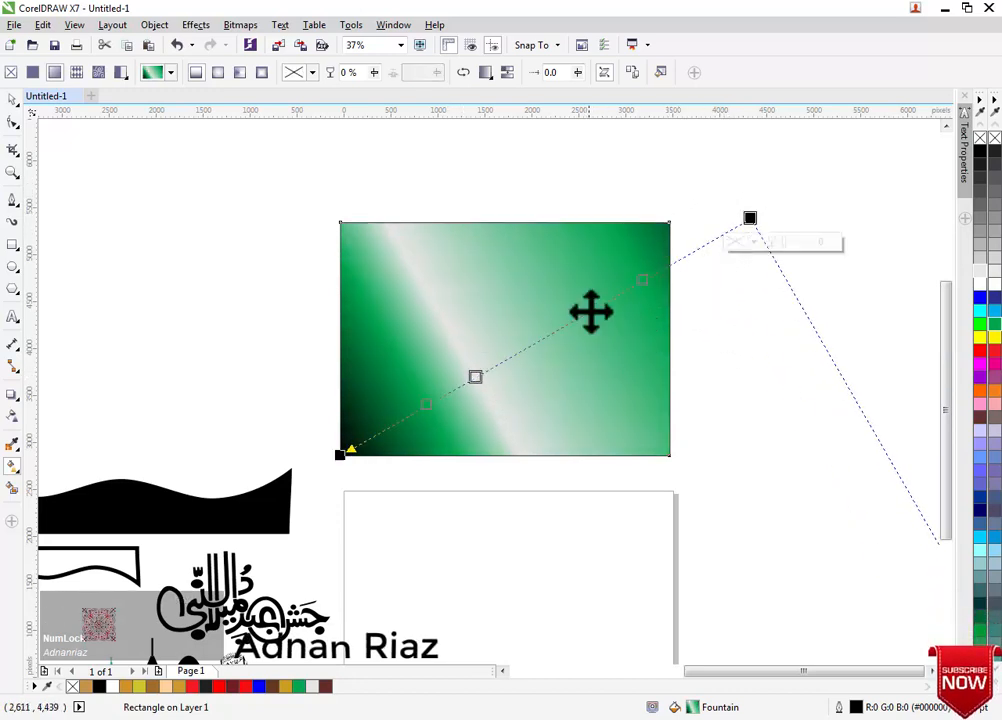
{"action": "left_click", "coordinate": [592, 313]}
{"action": "left_click_drag", "start_coordinate": [981, 150], "coordinate": [668, 329]}
{"action": "key", "text": "ctrl+z"}
{"action": "key", "text": "ctrl+z"}
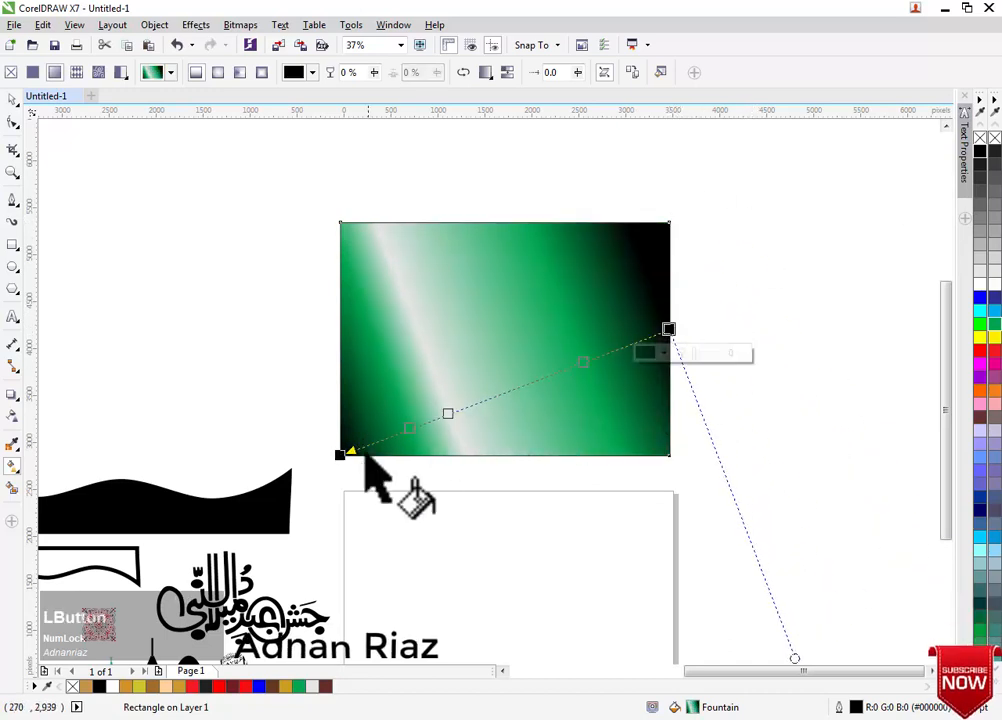
{"action": "left_click_drag", "start_coordinate": [337, 432], "coordinate": [341, 332]}
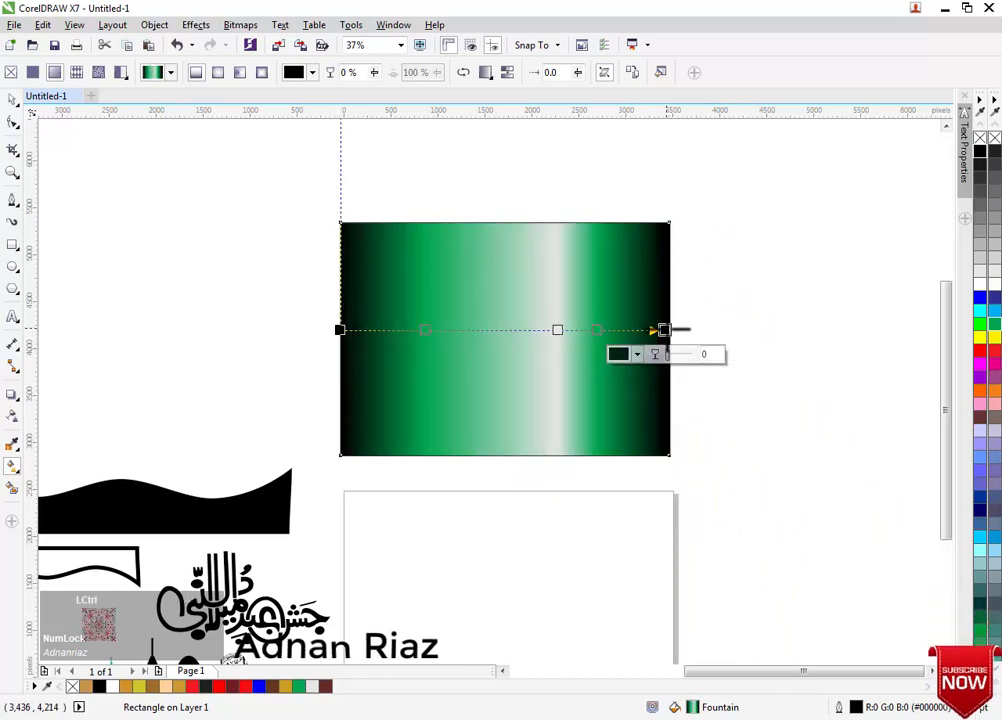
Extend both gradient ends beyond the rectangle's left and right edges and shift the light grey stop slightly left.
{"action": "left_click_drag", "start_coordinate": [665, 329], "coordinate": [792, 329]}
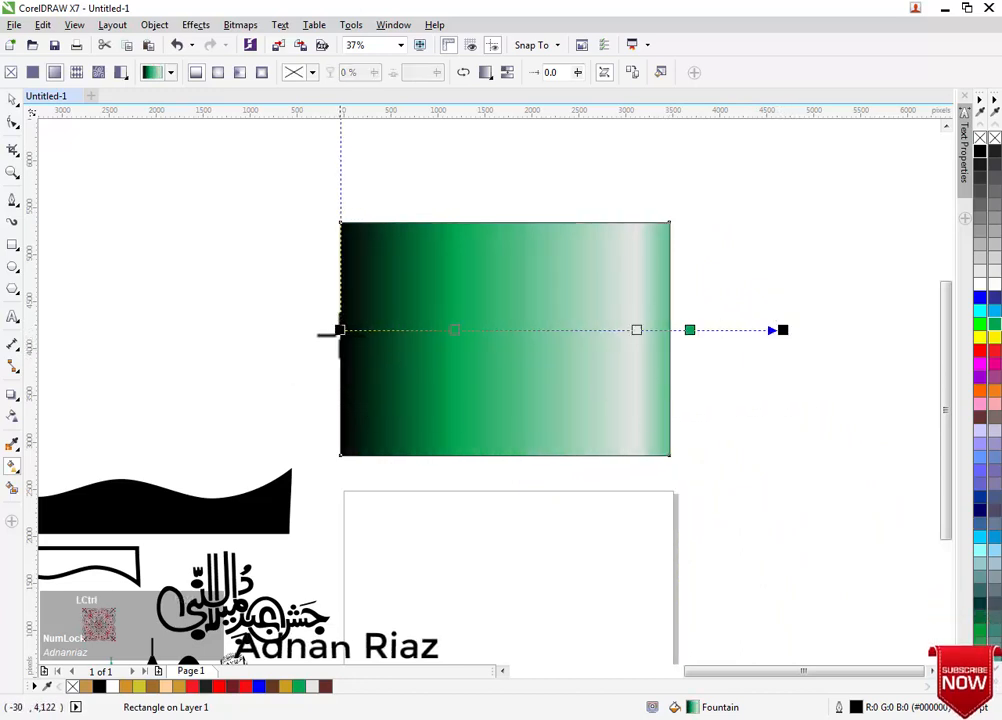
{"action": "left_click_drag", "start_coordinate": [339, 331], "coordinate": [255, 330]}
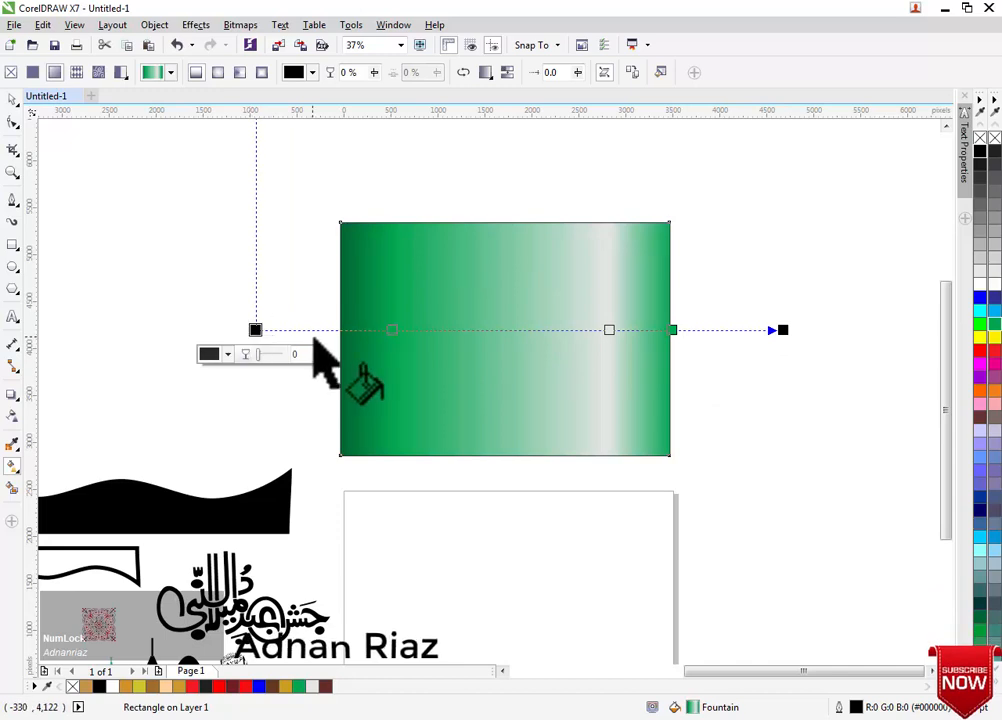
{"action": "left_click_drag", "start_coordinate": [785, 330], "coordinate": [730, 330]}
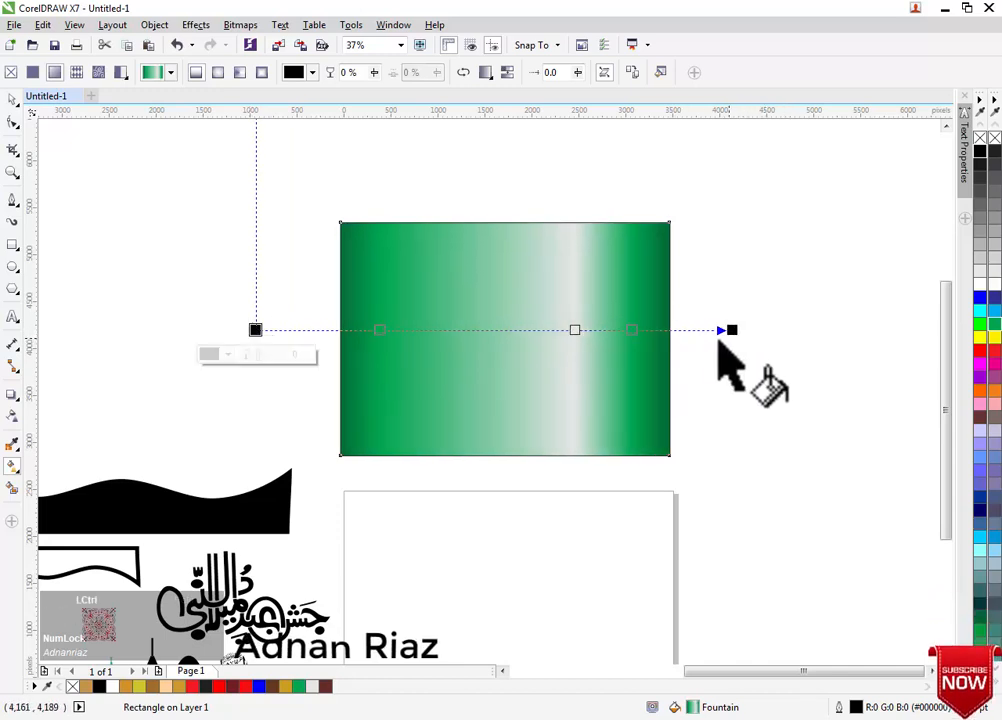
{"action": "left_click_drag", "start_coordinate": [555, 336], "coordinate": [551, 335]}
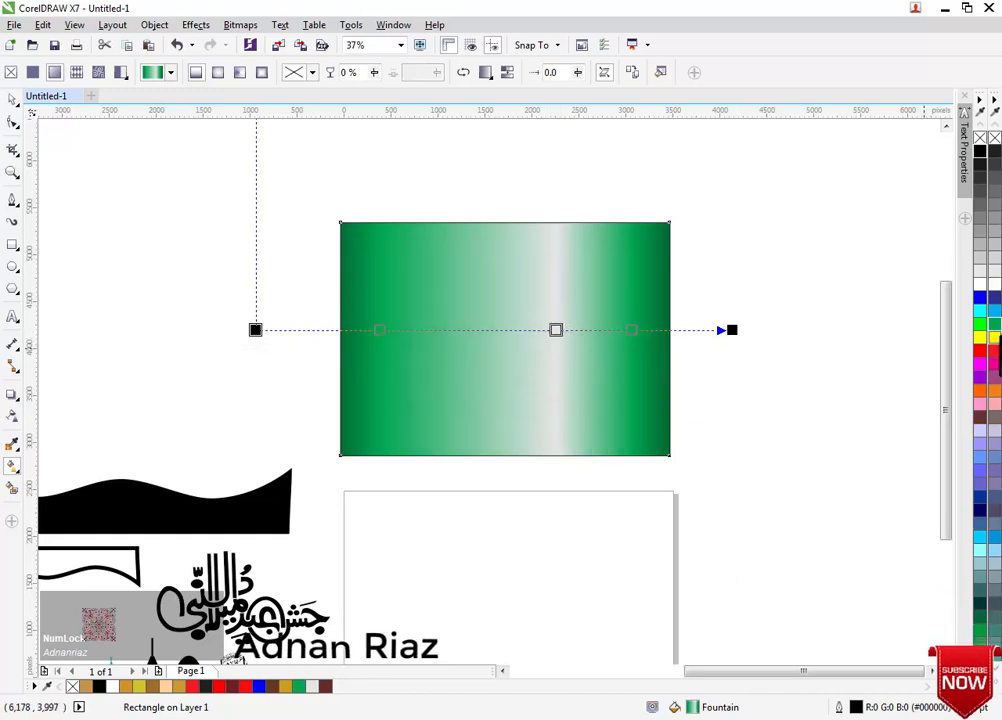
Recolour the gradient's left end green and set its light grey stop to pale green, C25 M2 Y21 K0.
{"action": "left_click", "coordinate": [980, 323]}
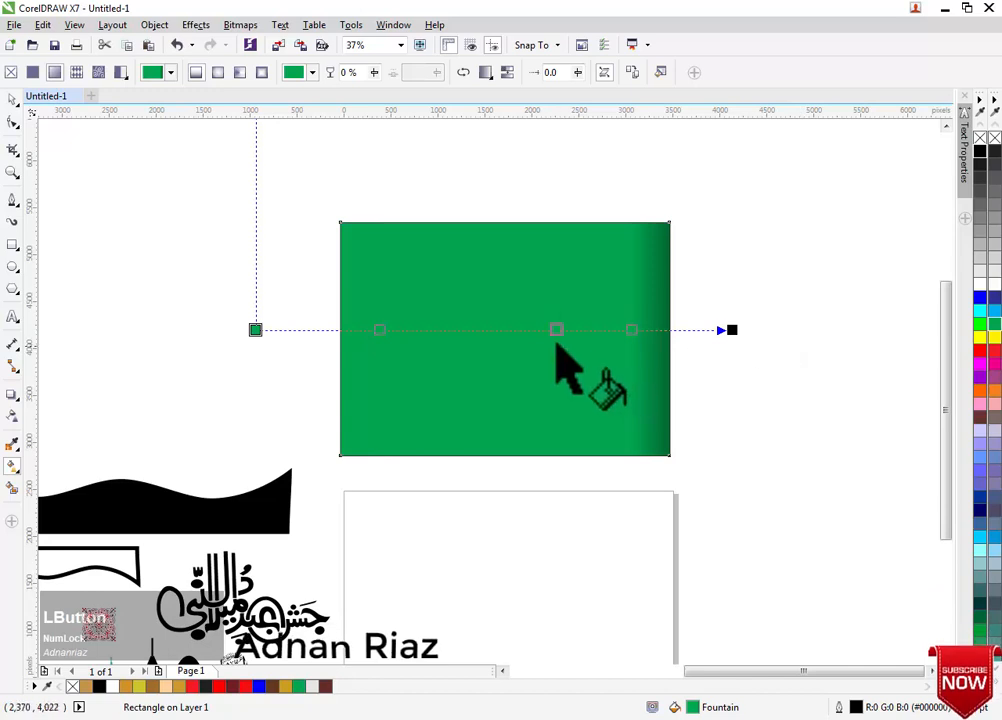
{"action": "left_click", "coordinate": [511, 352]}
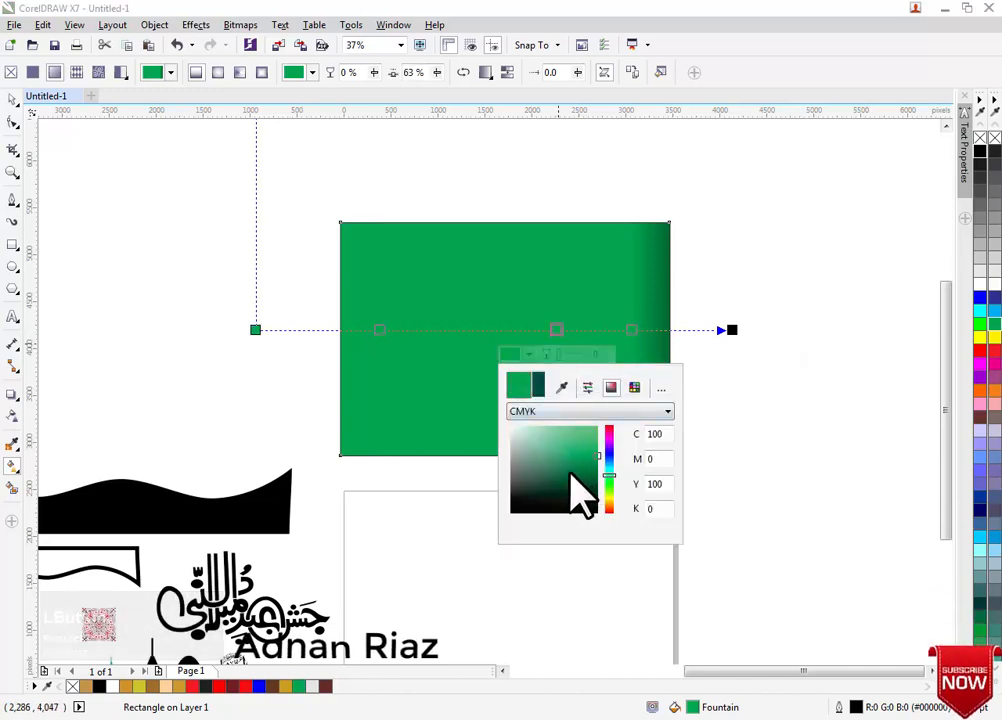
{"action": "left_click_drag", "start_coordinate": [577, 488], "coordinate": [521, 437]}
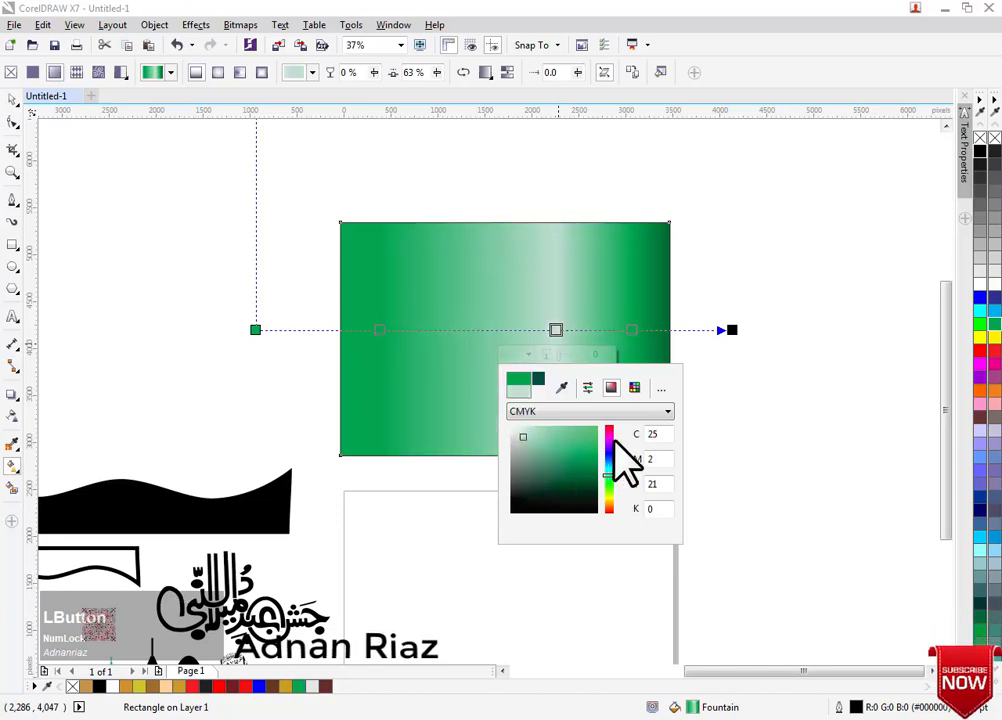
PowerClip the group of diagonal lines inside the green gradient rectangle and fit the lines to the frame's width.
{"action": "left_click", "coordinate": [705, 313]}
{"action": "key", "text": "space"}
{"action": "left_click", "coordinate": [120, 210]}
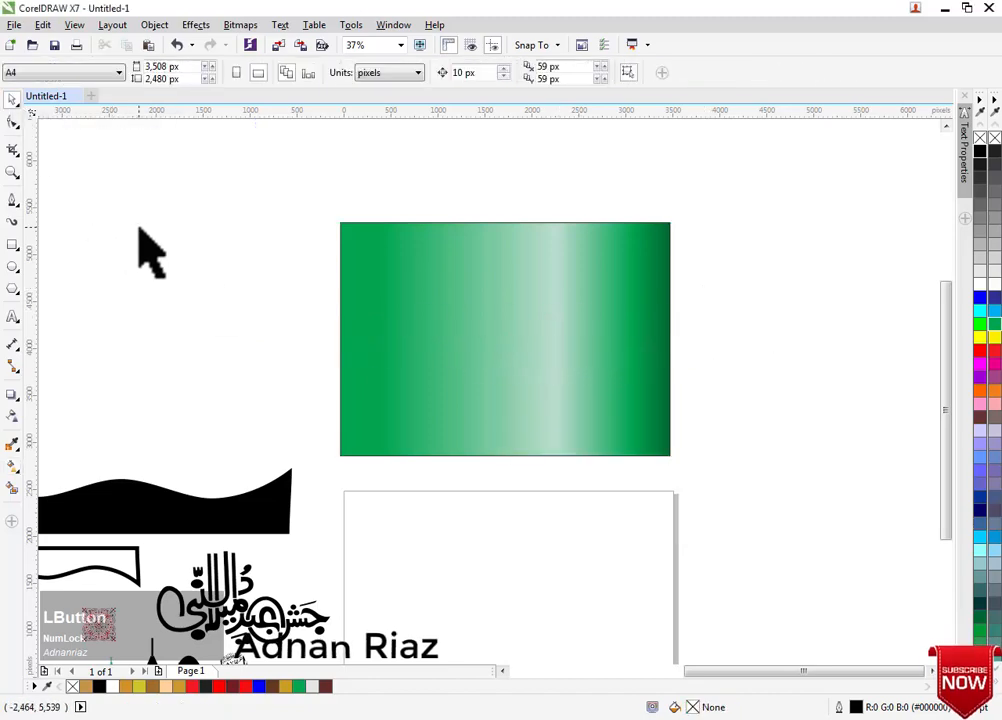
{"action": "scroll", "coordinate": [246, 257], "scroll_direction": "down", "scroll_amount": 3}
{"action": "left_click_drag", "start_coordinate": [197, 291], "coordinate": [418, 304]}
{"action": "right_click", "coordinate": [365, 297]}
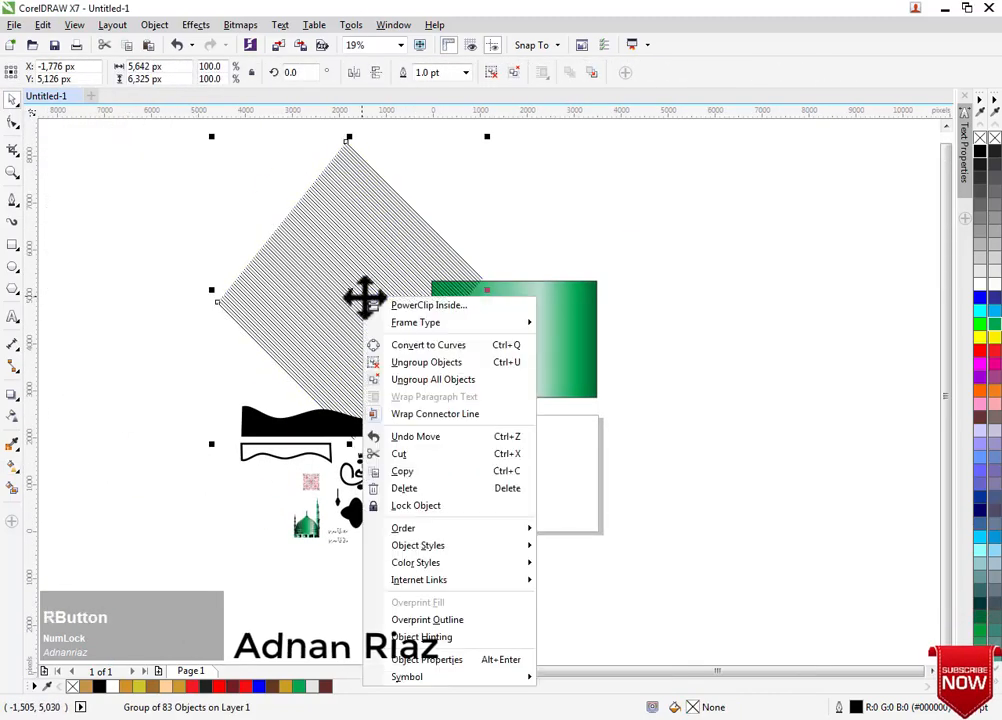
{"action": "left_click", "coordinate": [398, 304]}
{"action": "left_click", "coordinate": [512, 324]}
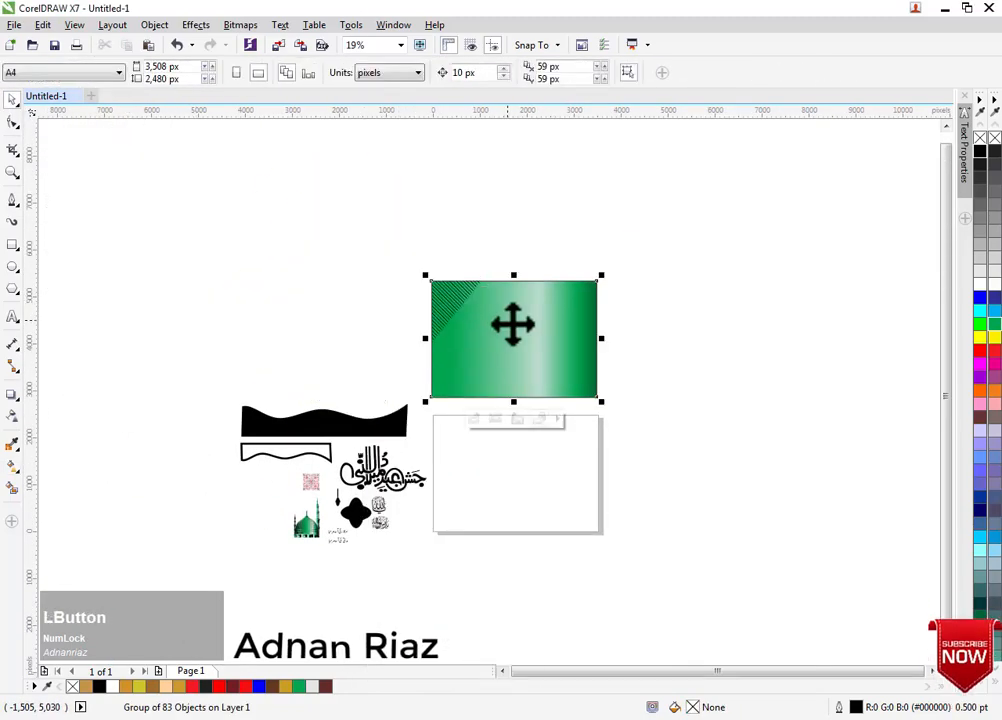
{"action": "left_click", "coordinate": [556, 419]}
{"action": "left_click", "coordinate": [578, 467]}
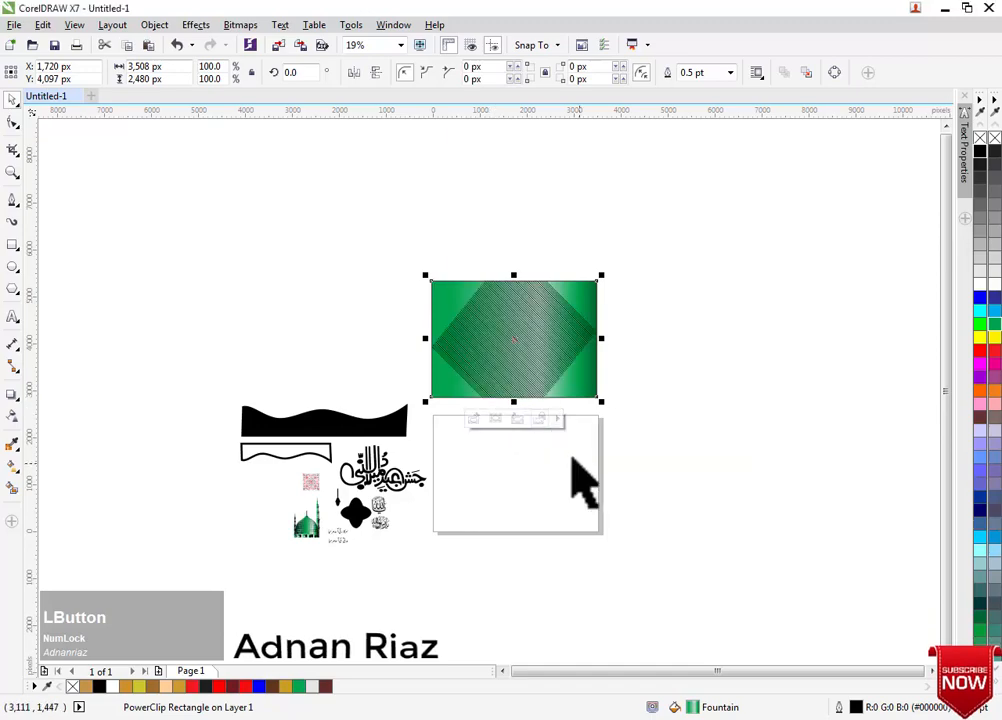
Open the PowerClip contents for editing and enlarge the line group about its centre to about 6,450 by 7,231 px.
{"action": "left_click", "coordinate": [473, 418]}
{"action": "left_click", "coordinate": [525, 362]}
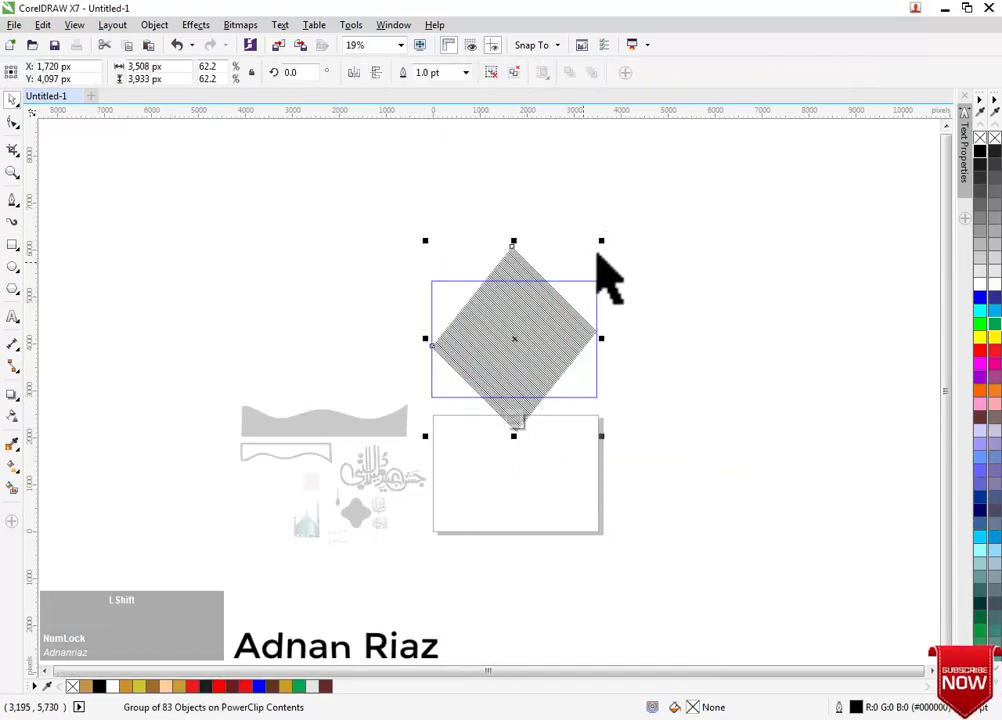
{"action": "mouse_move", "coordinate": [601, 241]}
{"action": "left_mouse_down"}
{"action": "mouse_move", "coordinate": [673, 152]}
{"action": "mouse_move", "coordinate": [670, 163]}
{"action": "left_mouse_up"}
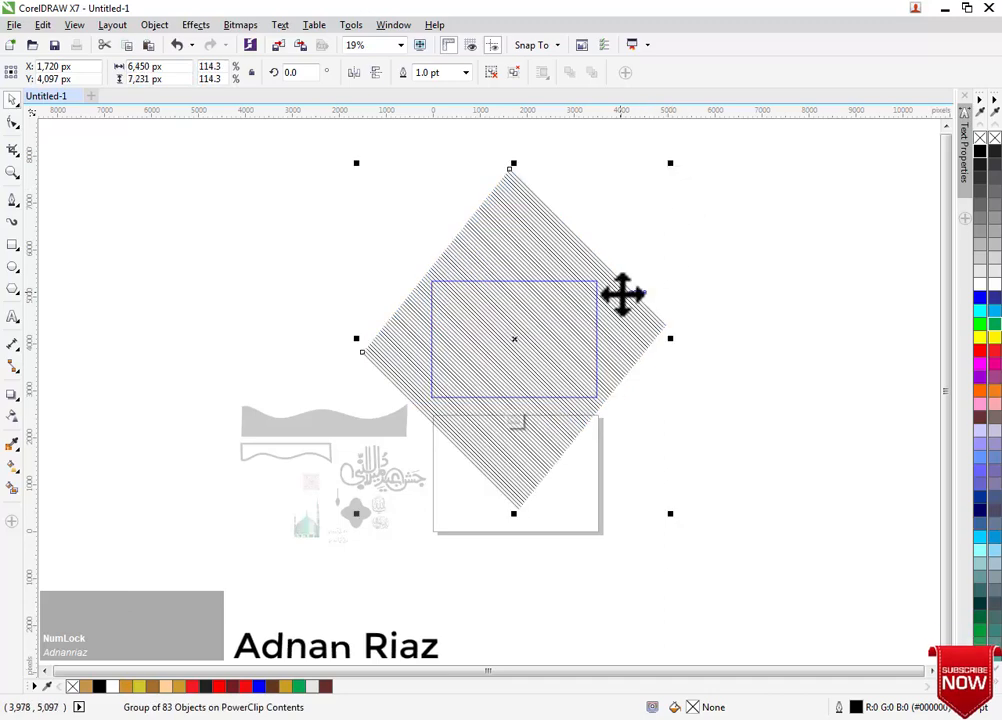
Fill the line group with green, C100 M0 Y100 K0, and give it a uniform transparency of 50.
{"action": "scroll", "coordinate": [622, 294], "scroll_direction": "up", "scroll_amount": 2}
{"action": "left_click", "coordinate": [993, 326]}
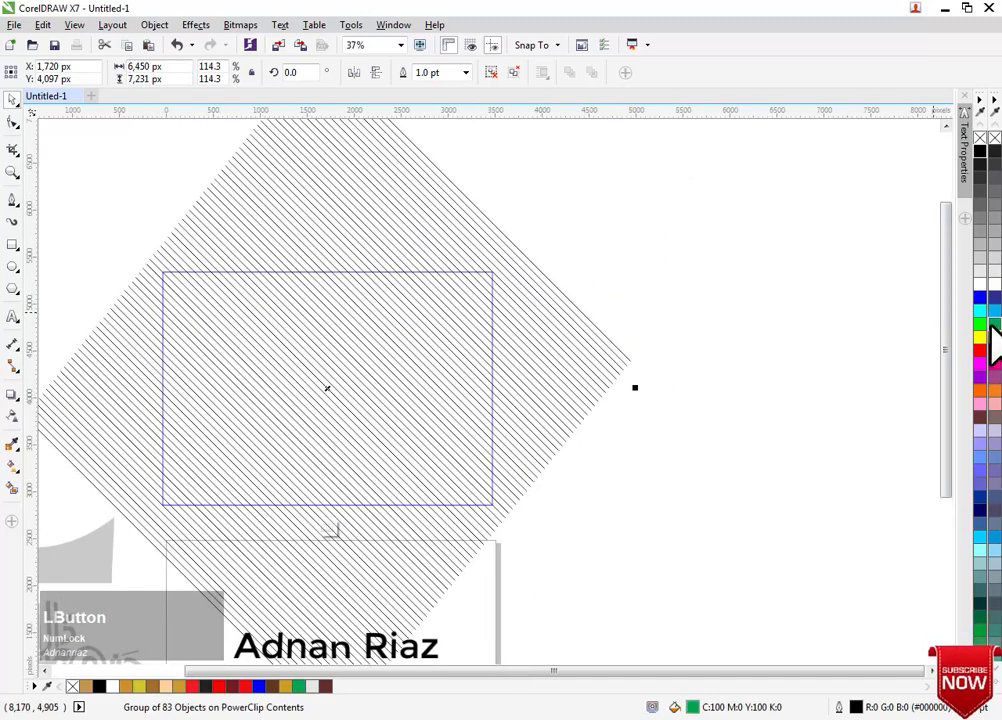
{"action": "left_click", "coordinate": [13, 418]}
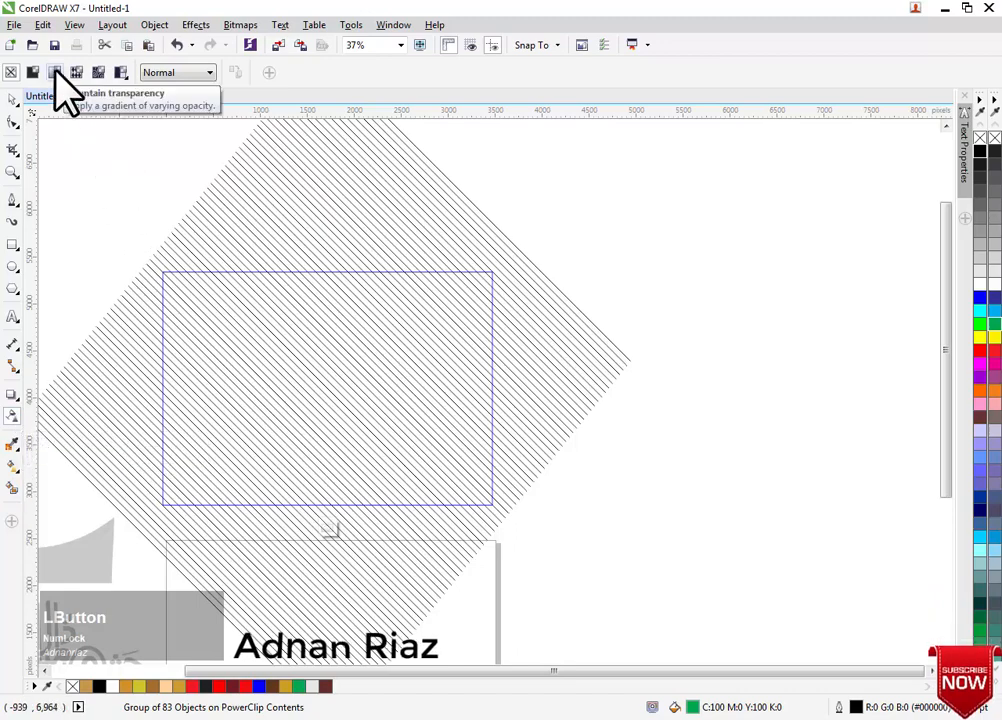
{"action": "left_click", "coordinate": [32, 72]}
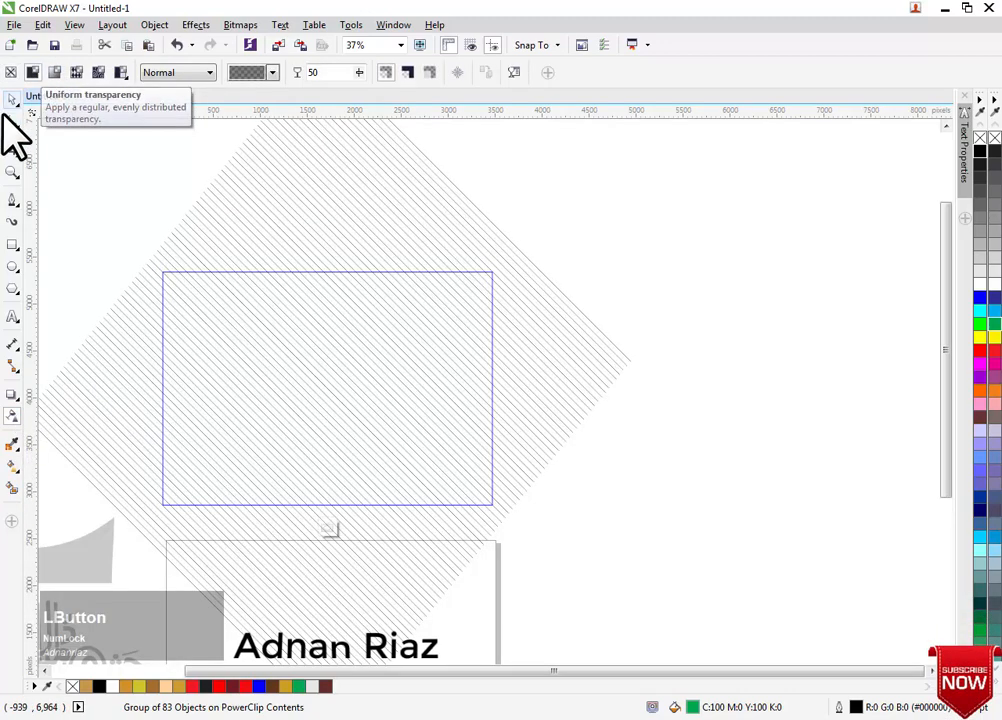
{"action": "left_click", "coordinate": [12, 98]}
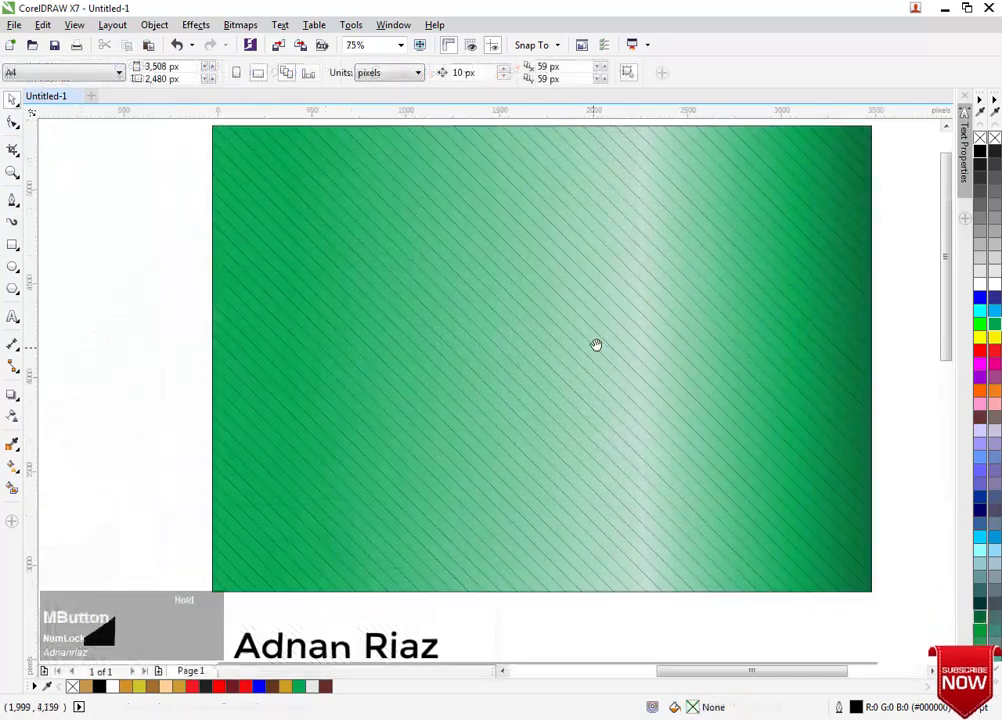
Reopen the rectangle's PowerClip contents and set the line group's outline width to 1.5 pt.
{"action": "left_click", "coordinate": [540, 508]}
{"action": "left_click", "coordinate": [507, 612]}
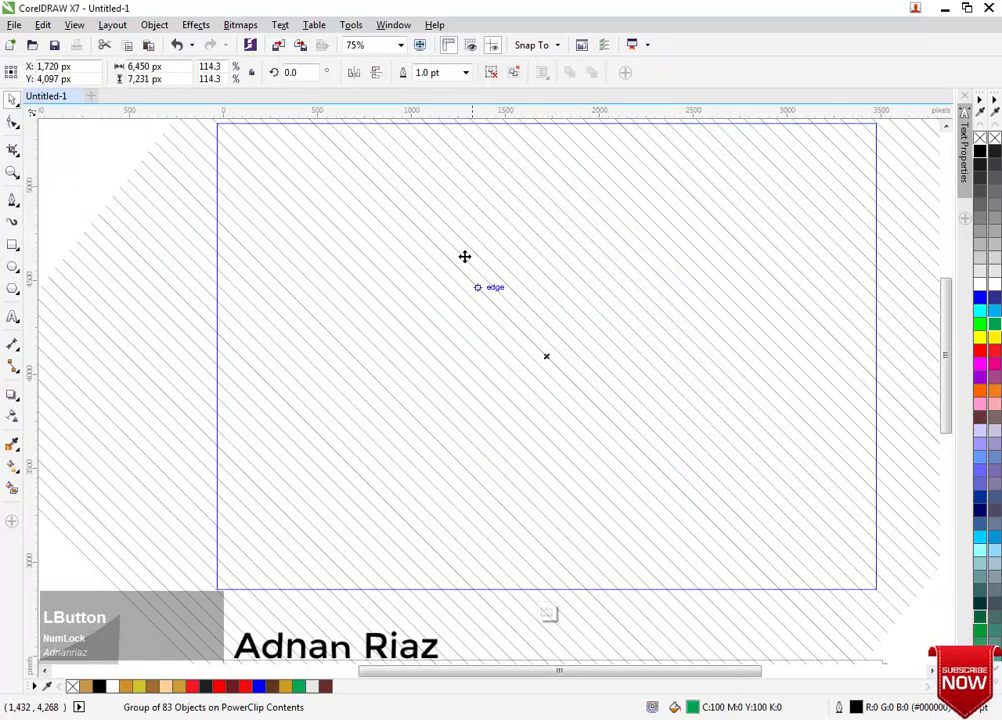
{"action": "left_click", "coordinate": [465, 72]}
{"action": "left_click", "coordinate": [437, 150]}
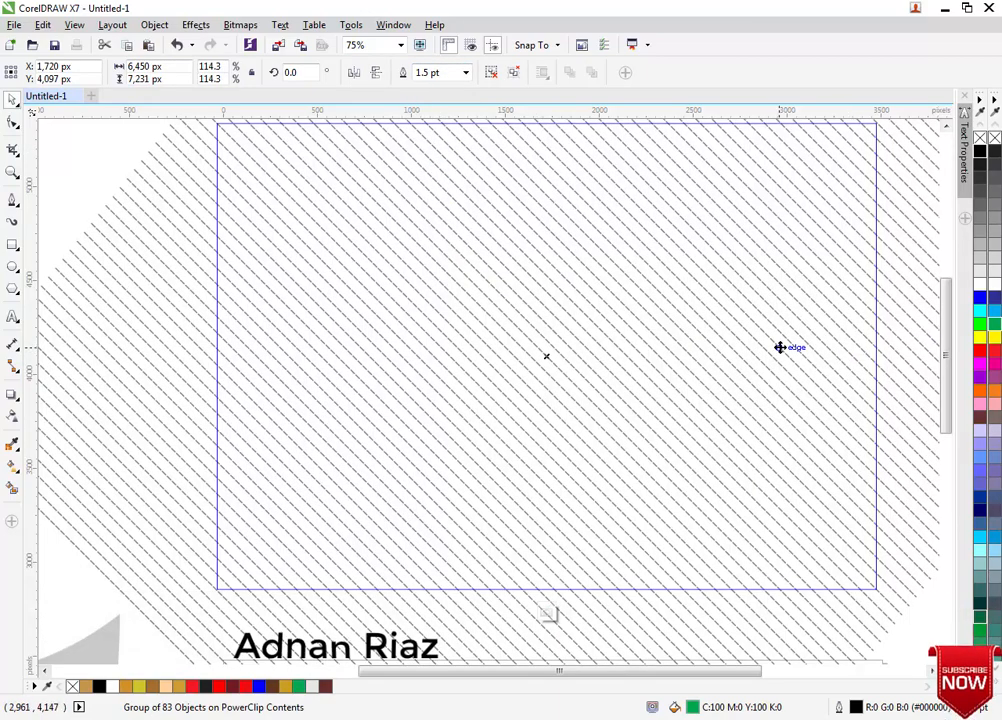
Set both the fill and the outline of the line group to bright green, R0 G255 B0.
{"action": "left_click_drag", "start_coordinate": [696, 362], "coordinate": [685, 275]}
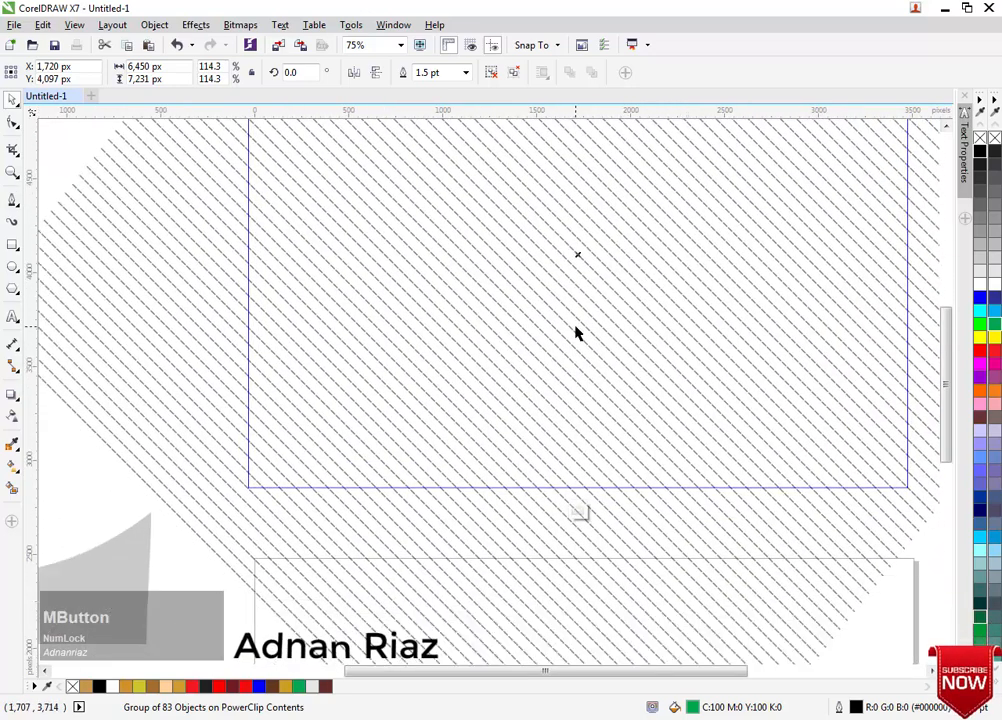
{"action": "scroll", "coordinate": [577, 331], "scroll_direction": "down", "scroll_amount": 2}
{"action": "left_click_drag", "start_coordinate": [577, 331], "coordinate": [516, 462]}
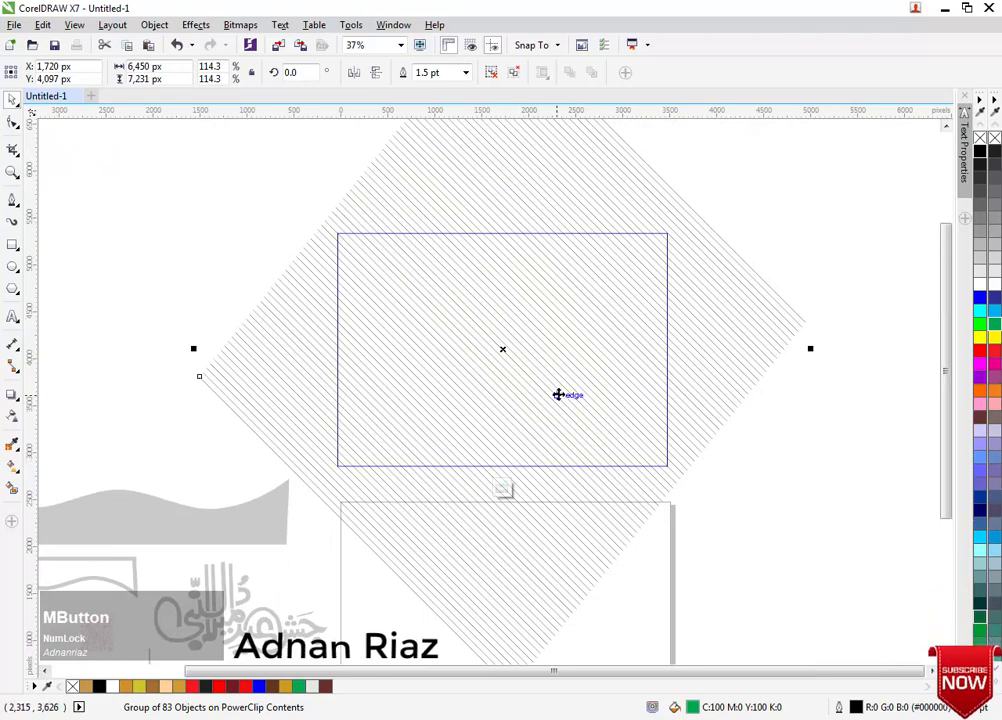
{"action": "scroll", "coordinate": [558, 400], "scroll_direction": "up", "scroll_amount": 2}
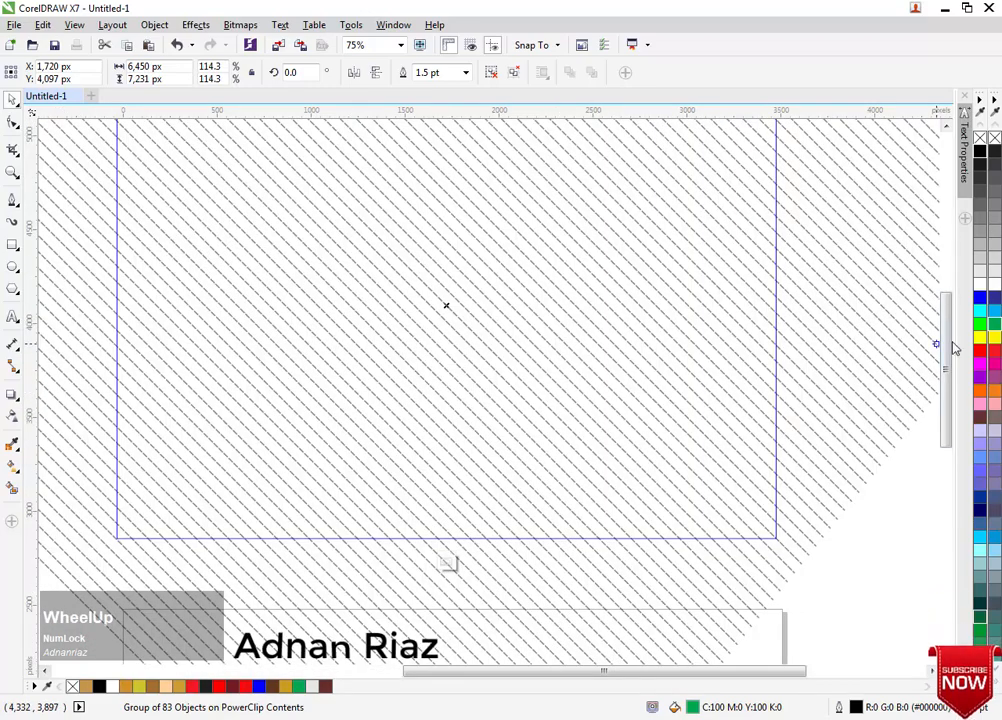
{"action": "left_click_drag", "start_coordinate": [983, 330], "coordinate": [823, 358]}
{"action": "right_click", "coordinate": [982, 328]}
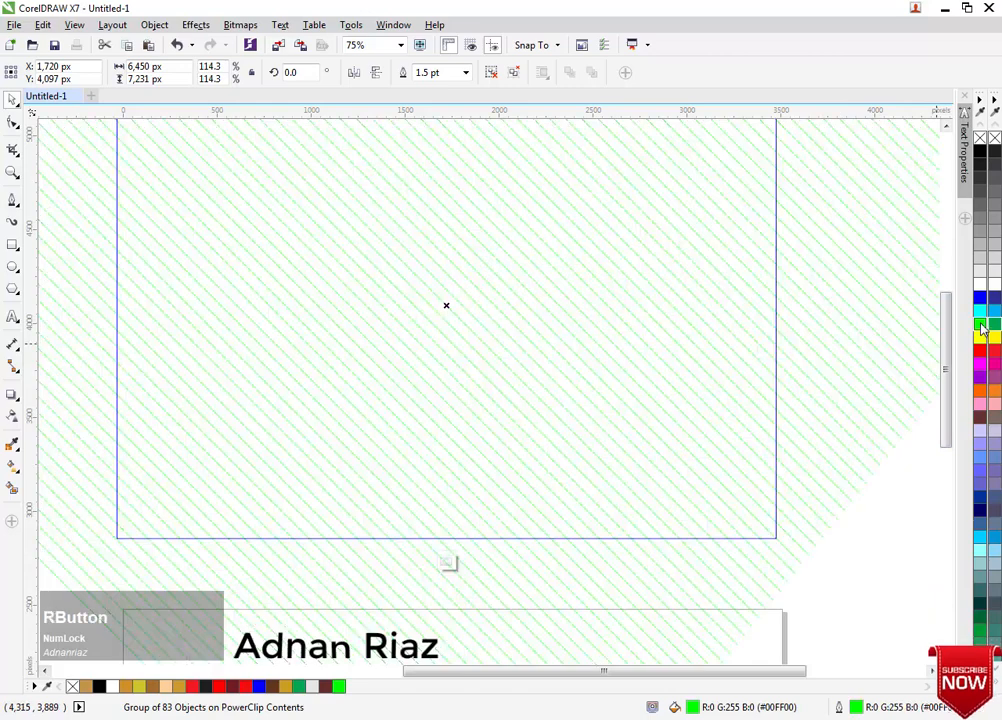
Try a horizontal fountain transparency across the line group, fading out towards the right.
{"action": "left_click", "coordinate": [14, 418]}
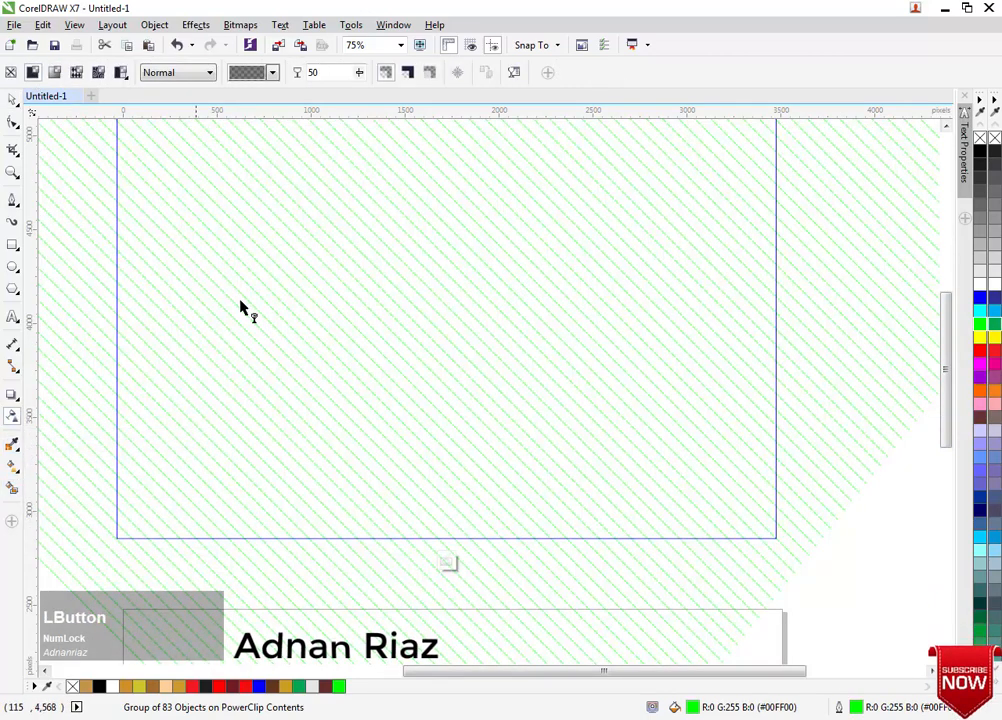
{"action": "scroll", "coordinate": [385, 407], "scroll_direction": "down", "scroll_amount": 1}
{"action": "middle_click", "coordinate": [398, 378]}
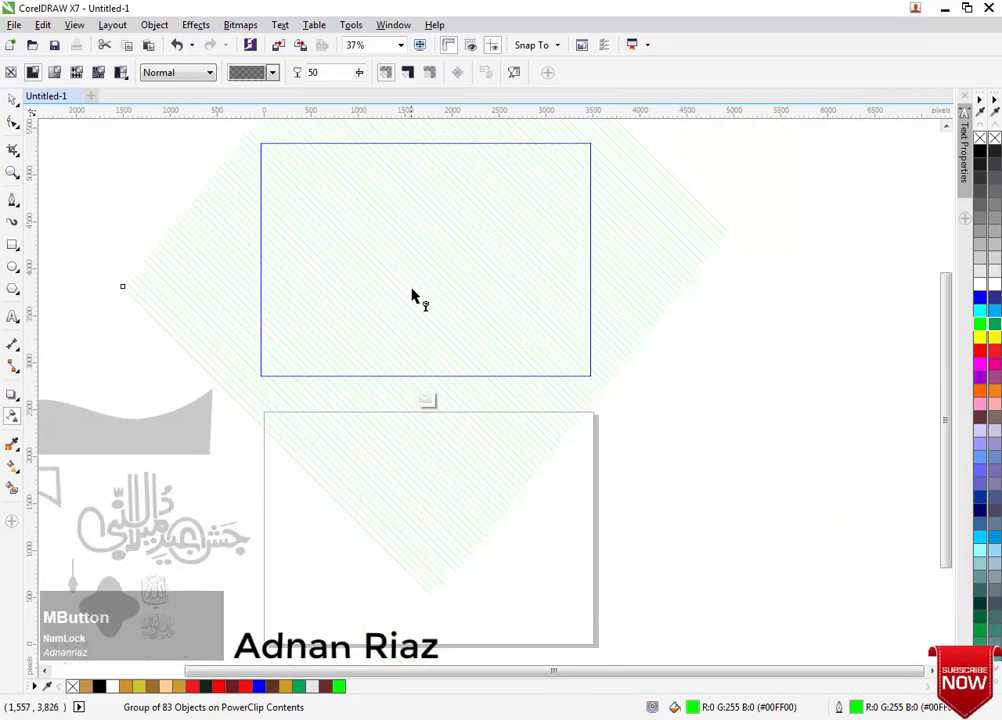
{"action": "left_click", "coordinate": [364, 287]}
{"action": "left_click_drag", "start_coordinate": [728, 287], "coordinate": [752, 289]}
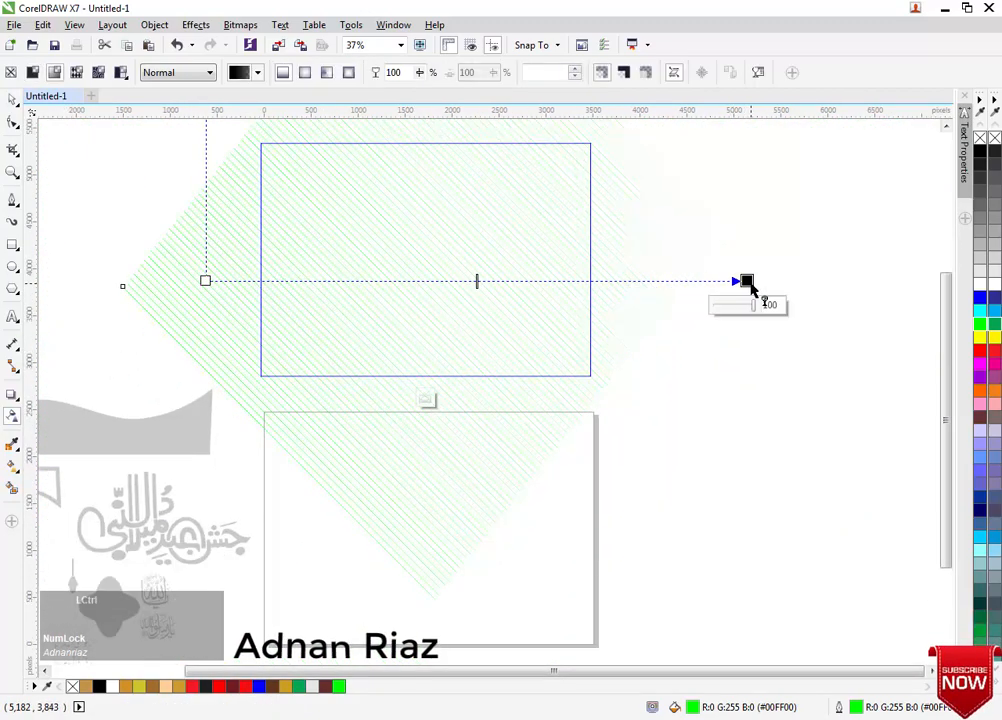
{"action": "key", "text": "ctrl+z"}
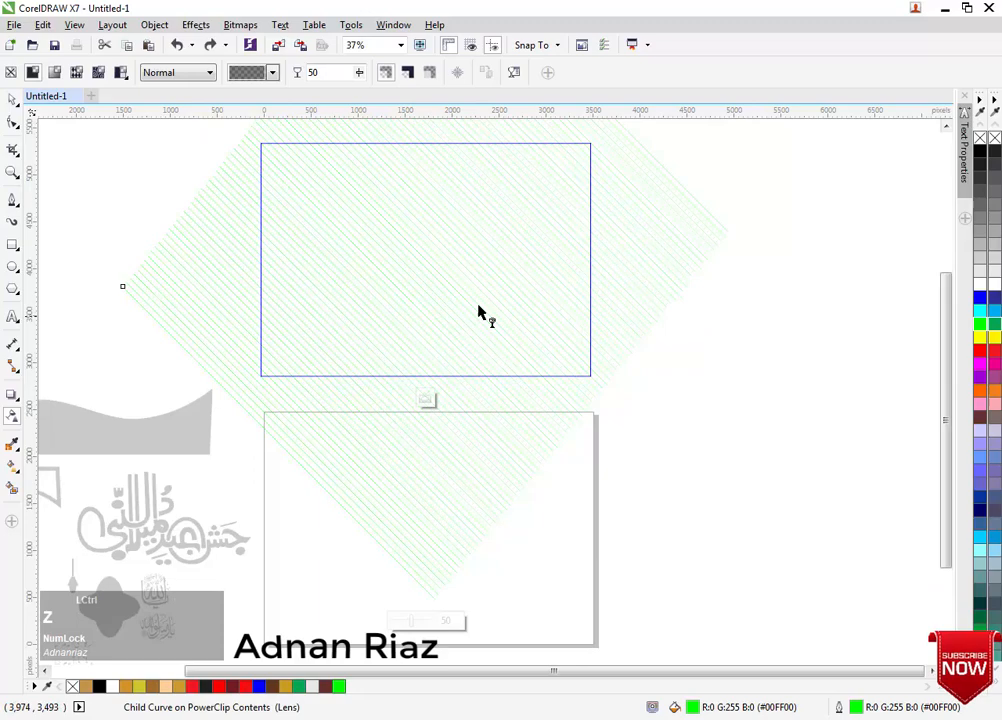
Finish editing the PowerClip contents and return to the green rectangle.
{"action": "left_click", "coordinate": [12, 99]}
{"action": "middle_click", "coordinate": [280, 291]}
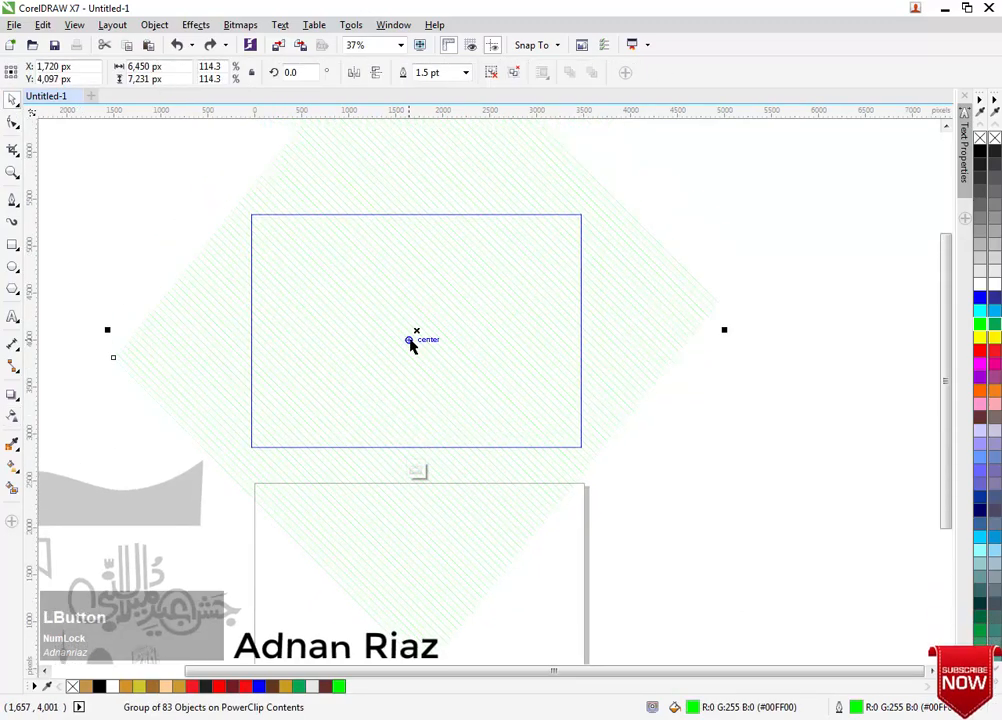
{"action": "left_click_drag", "start_coordinate": [421, 470], "coordinate": [362, 452]}
{"action": "scroll", "coordinate": [409, 367], "scroll_direction": "up", "scroll_amount": 2}
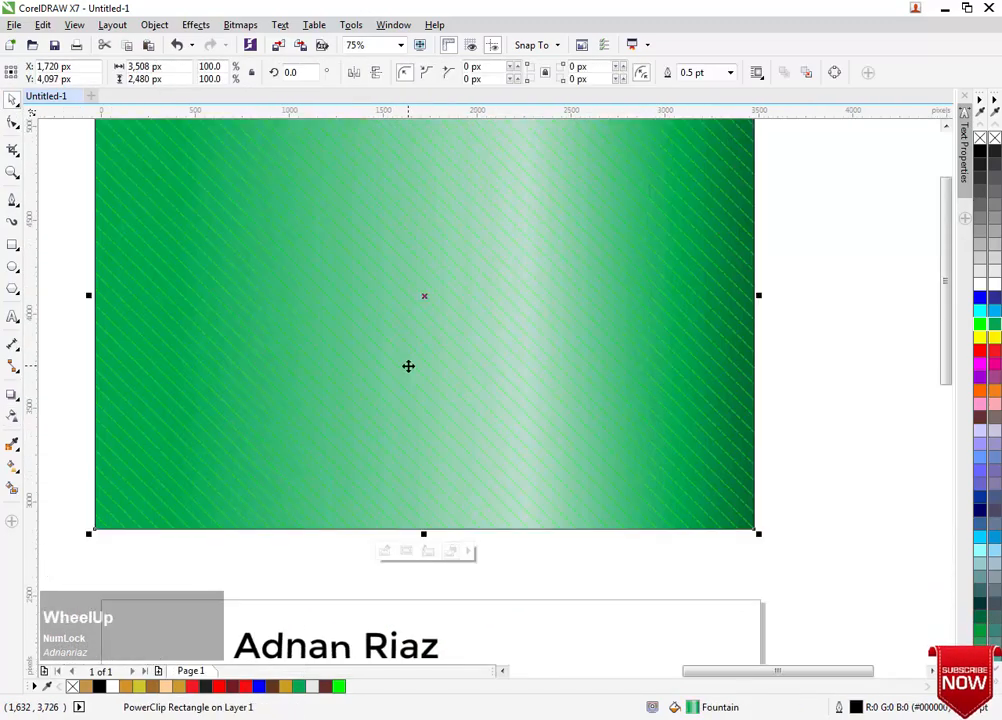
Reopen the PowerClip contents, set the line group's outline colour to darker green R24 G161 B24, and finish editing.
{"action": "left_click", "coordinate": [386, 552]}
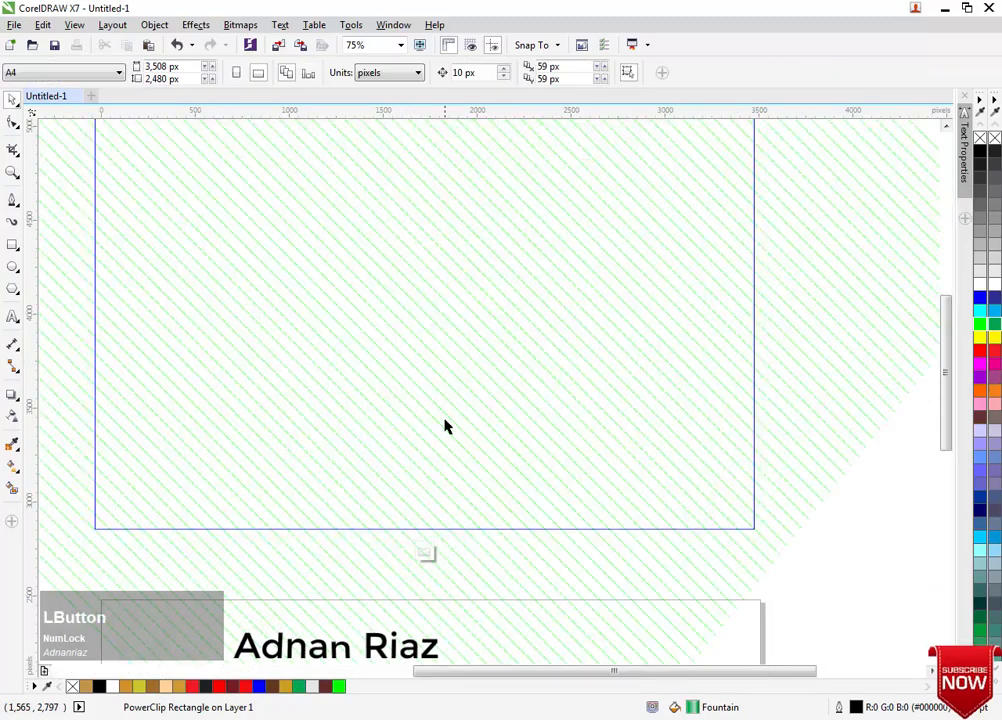
{"action": "left_click", "coordinate": [469, 391]}
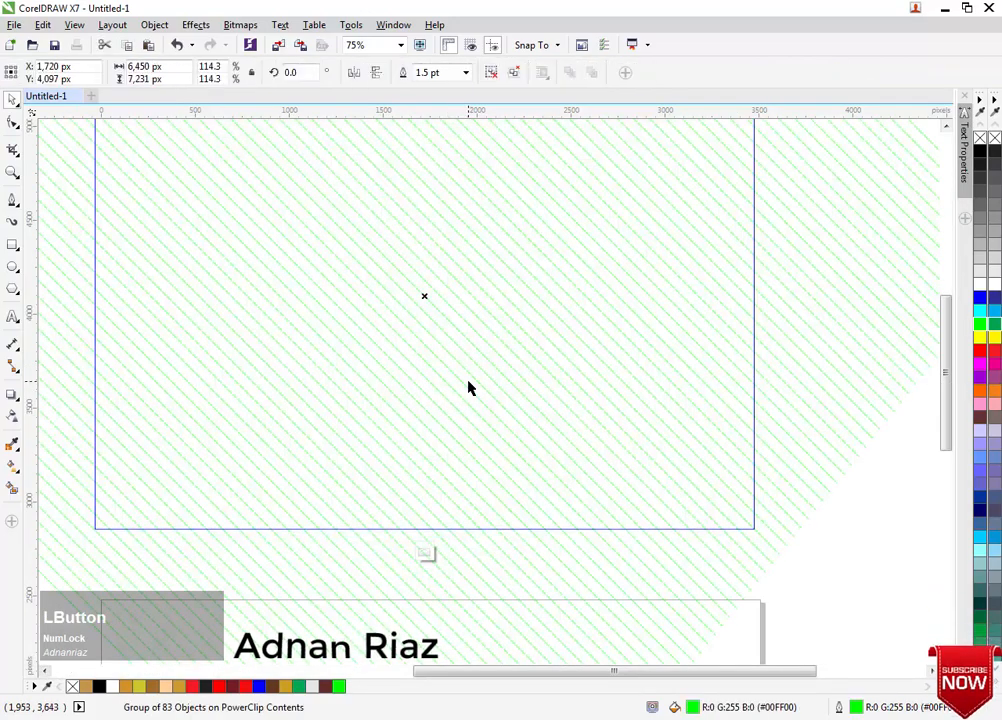
{"action": "key", "text": "F12"}
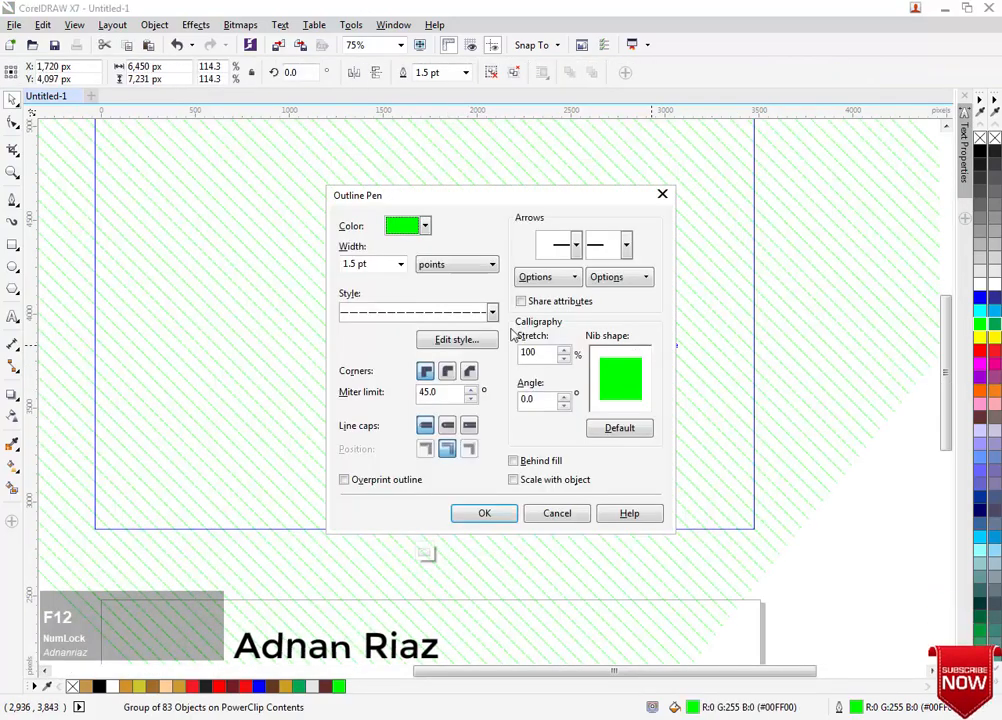
{"action": "left_click", "coordinate": [425, 228]}
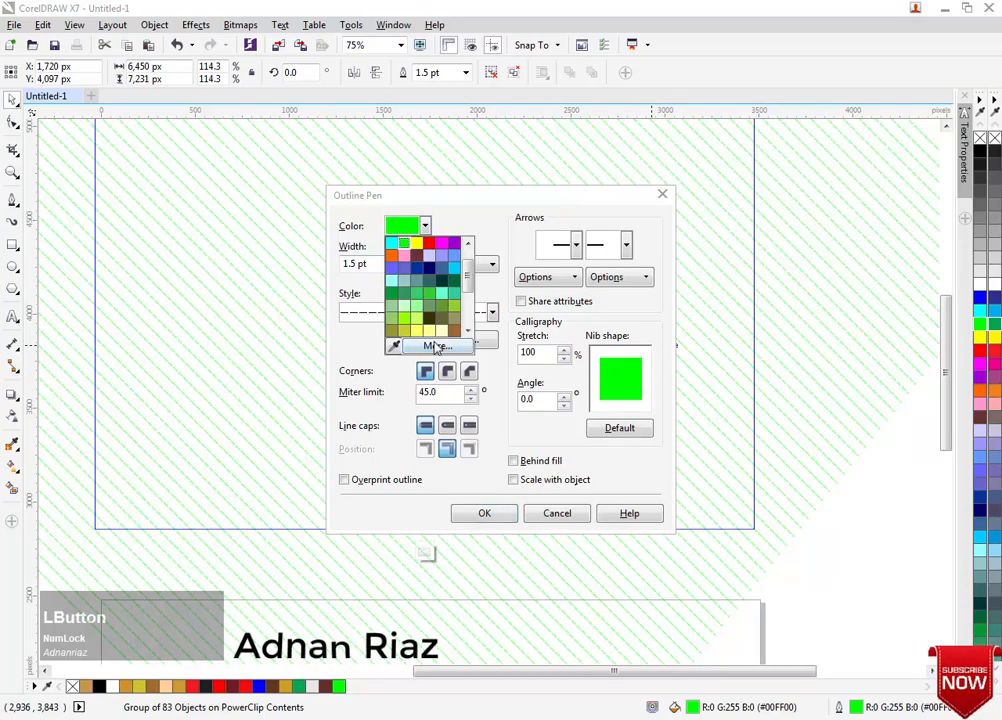
{"action": "left_click", "coordinate": [435, 347]}
{"action": "left_click", "coordinate": [466, 341]}
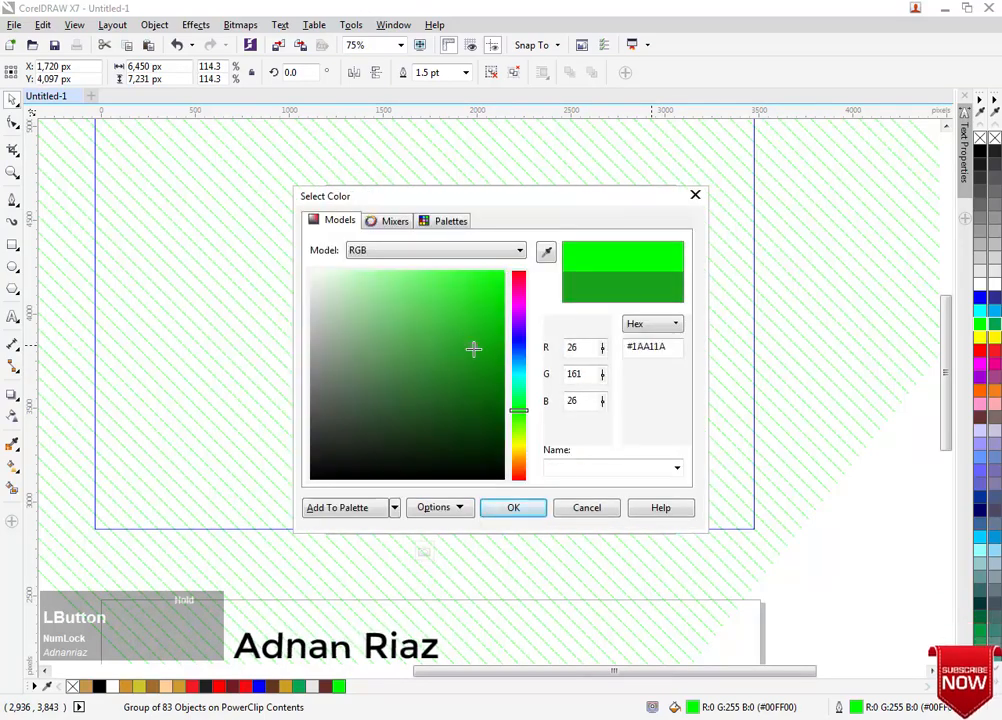
{"action": "left_click", "coordinate": [514, 508]}
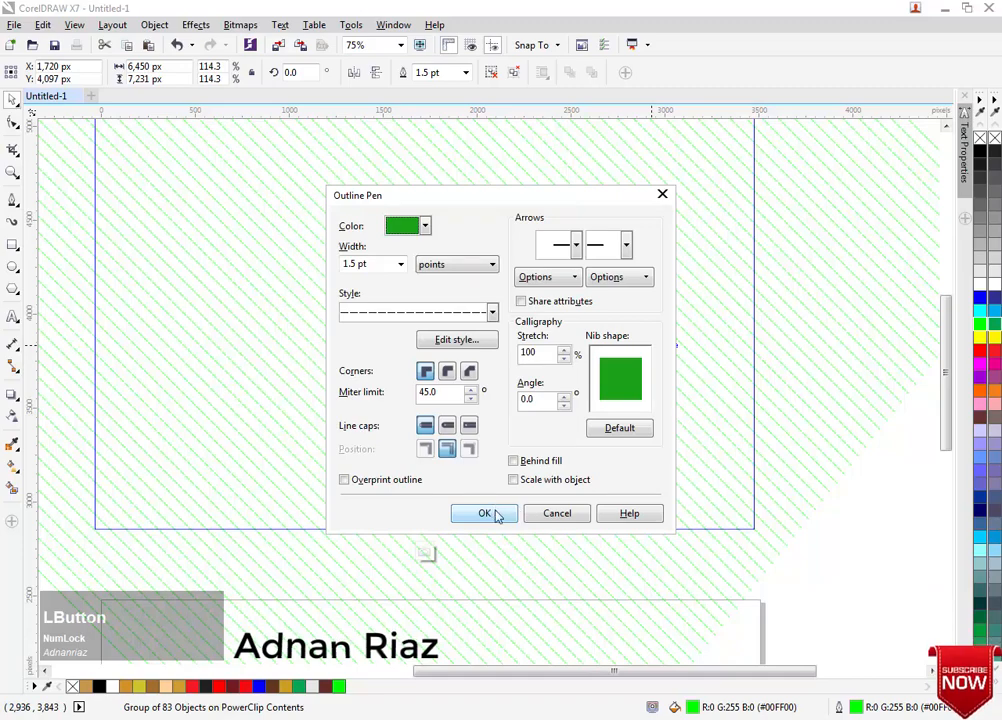
{"action": "left_click", "coordinate": [485, 514]}
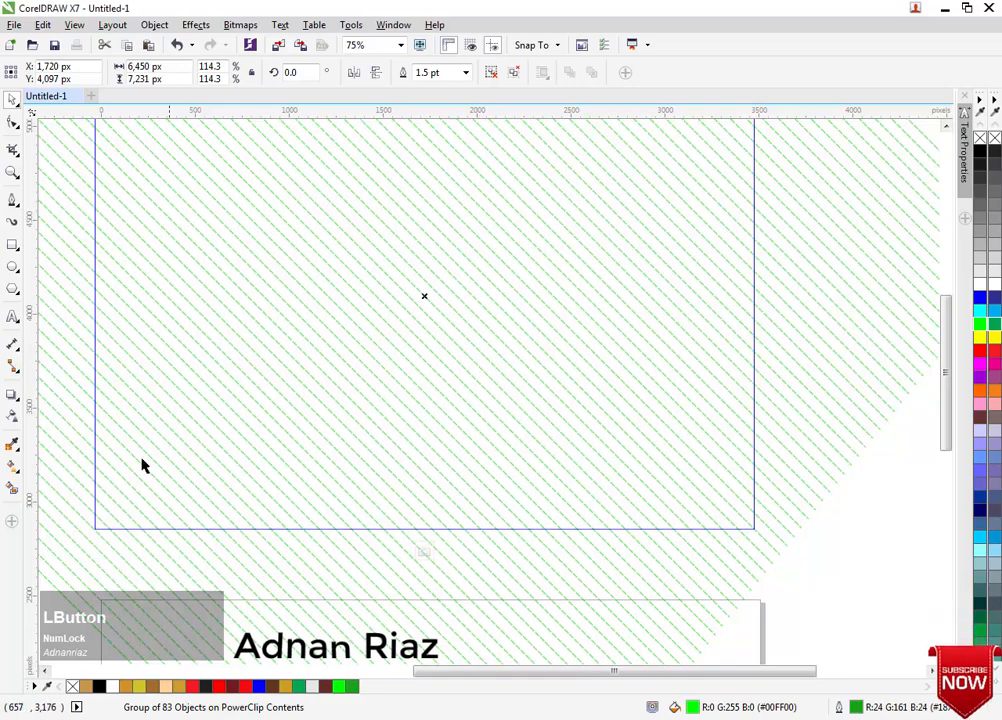
{"action": "left_click", "coordinate": [419, 548]}
{"action": "left_click", "coordinate": [857, 409]}
Centre the PowerClip rectangle on the page.
{"action": "scroll", "coordinate": [660, 309], "scroll_direction": "down", "scroll_amount": 2}
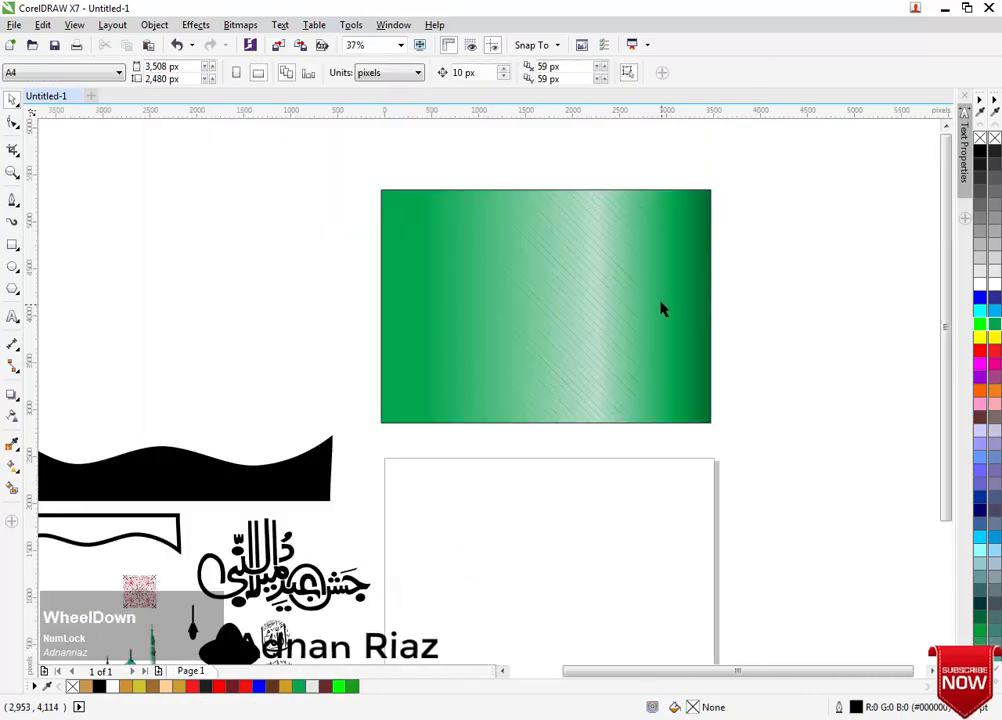
{"action": "left_click", "coordinate": [619, 340]}
{"action": "scroll", "coordinate": [640, 345], "scroll_direction": "down", "scroll_amount": 4}
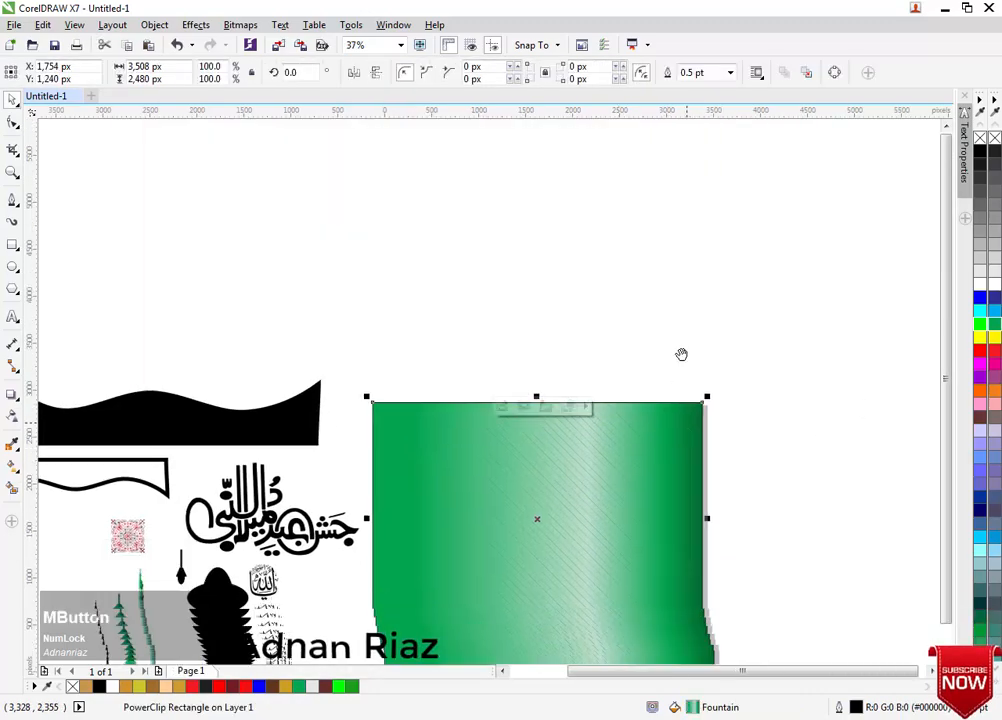
{"action": "left_click", "coordinate": [714, 370]}
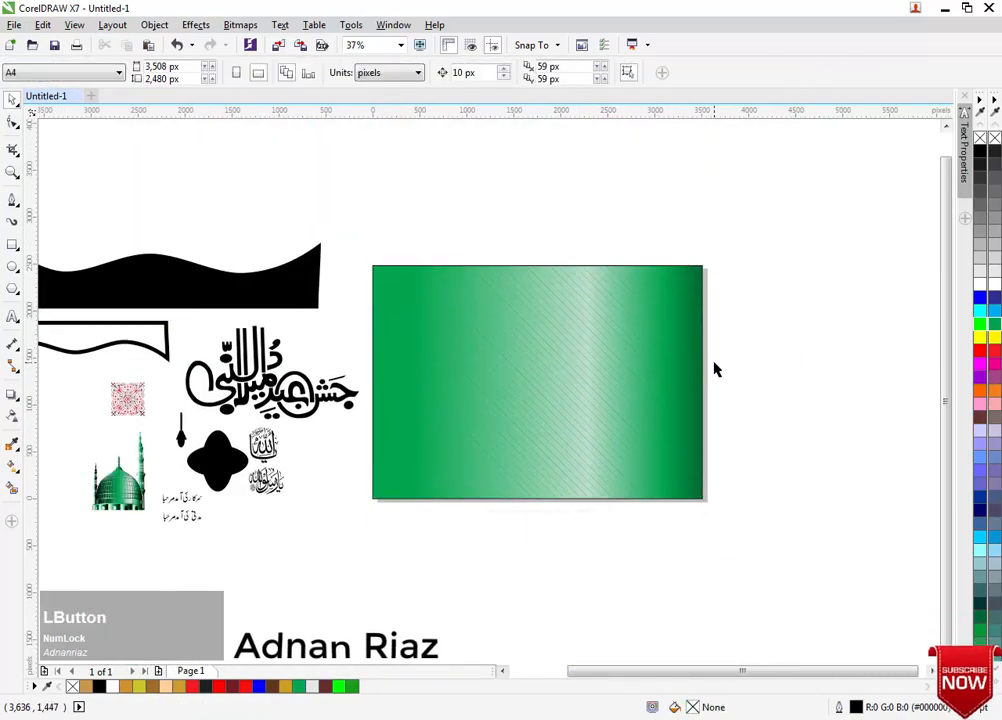
Move the black wavy shape above the green rectangle and mirror it vertically so its wavy edge faces down.
{"action": "left_click_drag", "start_coordinate": [466, 337], "coordinate": [530, 340]}
{"action": "left_click_drag", "start_coordinate": [392, 320], "coordinate": [735, 252]}
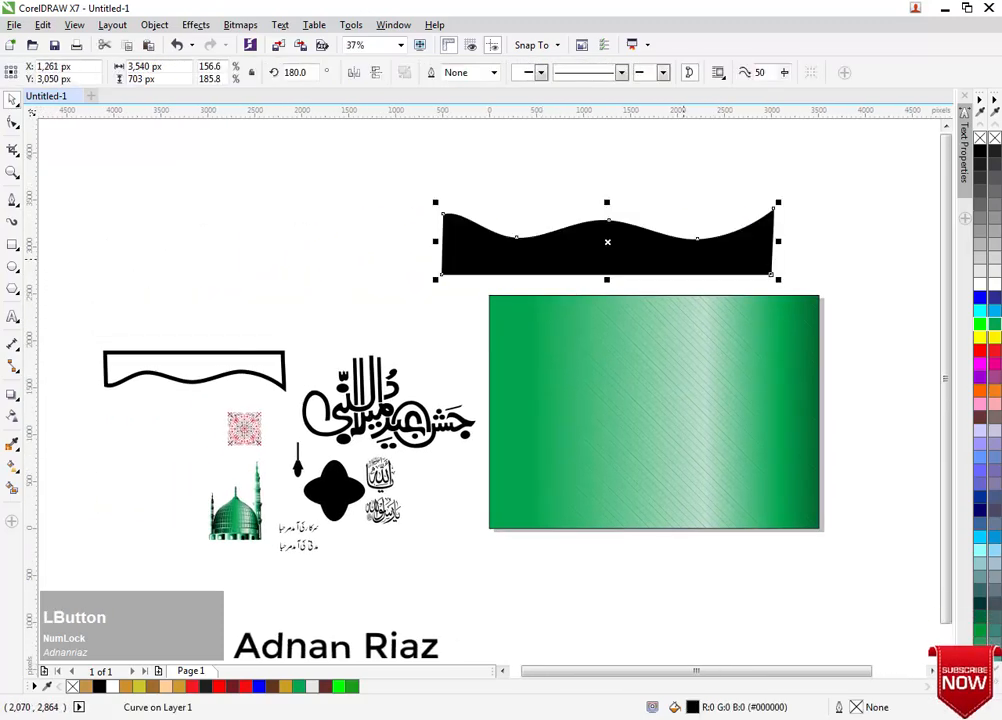
{"action": "left_click", "coordinate": [366, 79]}
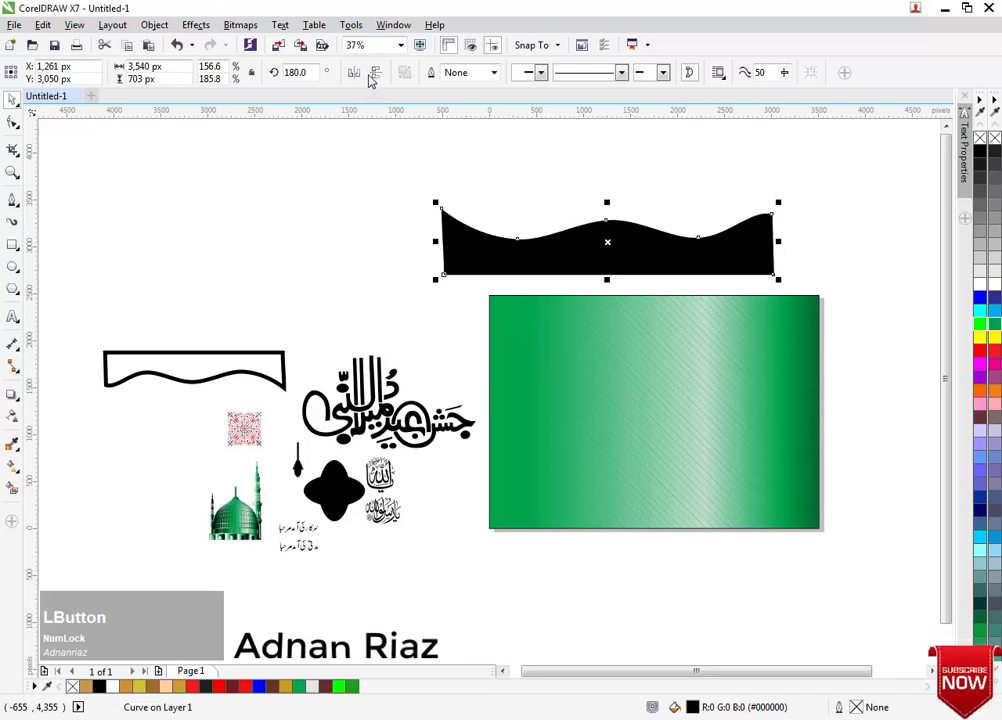
{"action": "left_click", "coordinate": [366, 79]}
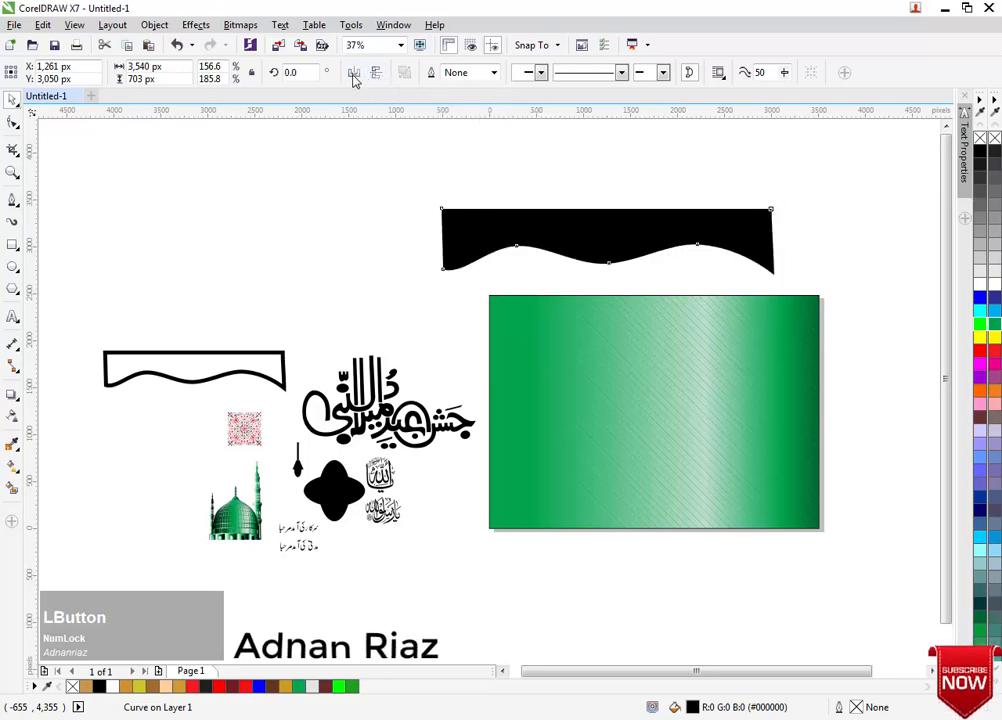
Align the black wavy shape with the green rectangle's horizontal centre and top edge, and bring it to the front.
{"action": "left_click", "coordinate": [618, 267]}
{"action": "left_click", "coordinate": [612, 240]}
{"action": "left_click", "coordinate": [598, 341], "text": "shift"}
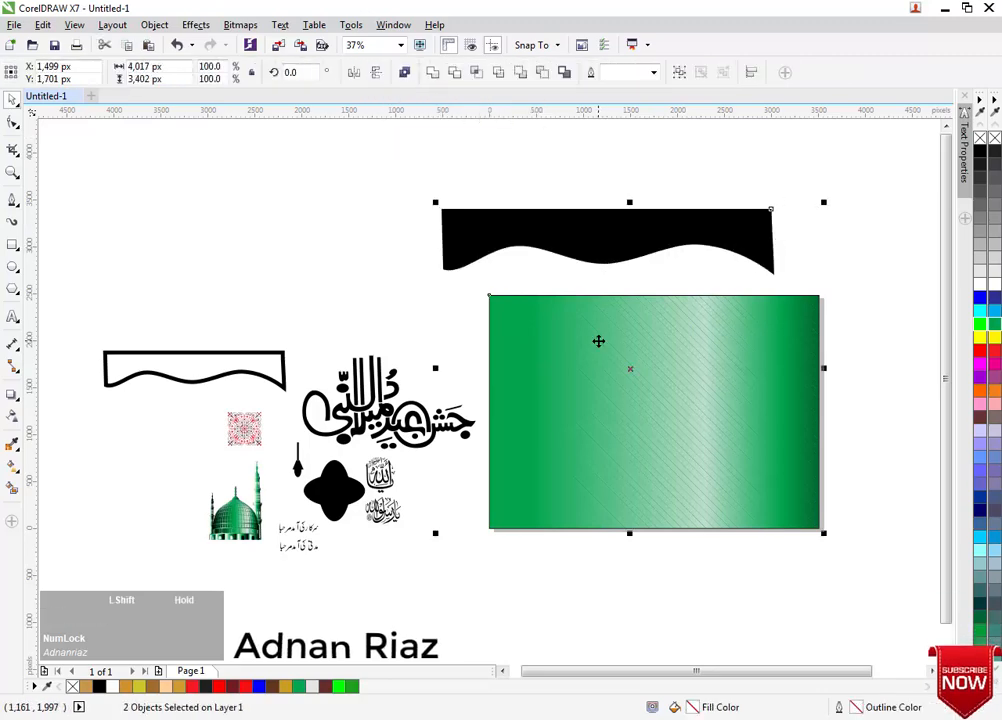
{"action": "key", "text": "c"}
{"action": "key", "text": "t"}
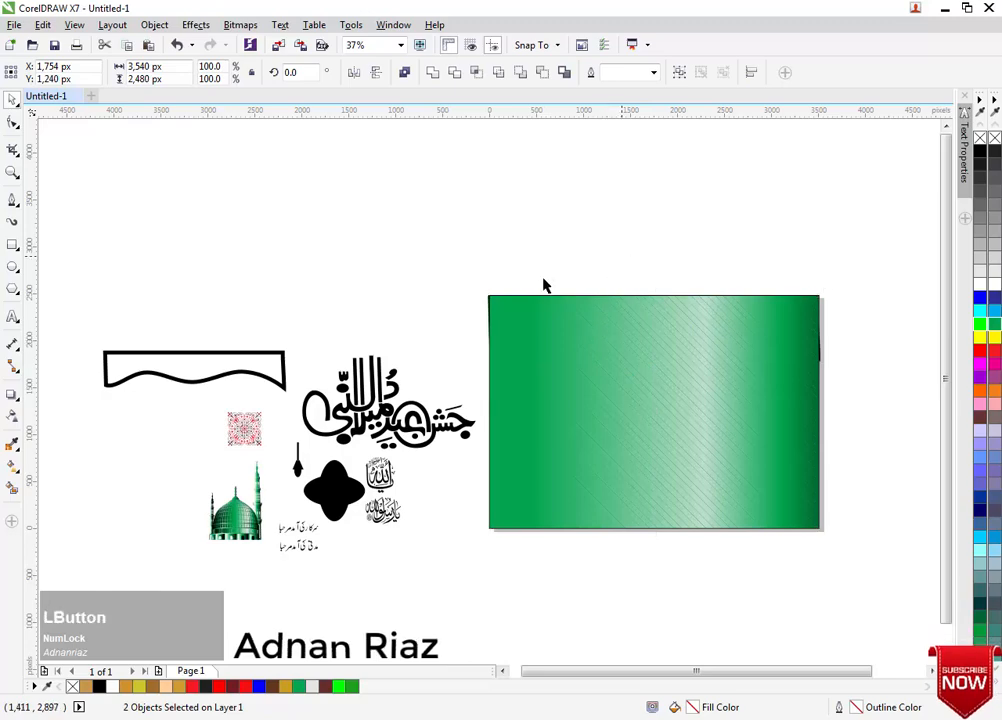
{"action": "left_click_drag", "start_coordinate": [418, 230], "coordinate": [872, 425]}
{"action": "key", "text": "shift+Page_Up"}
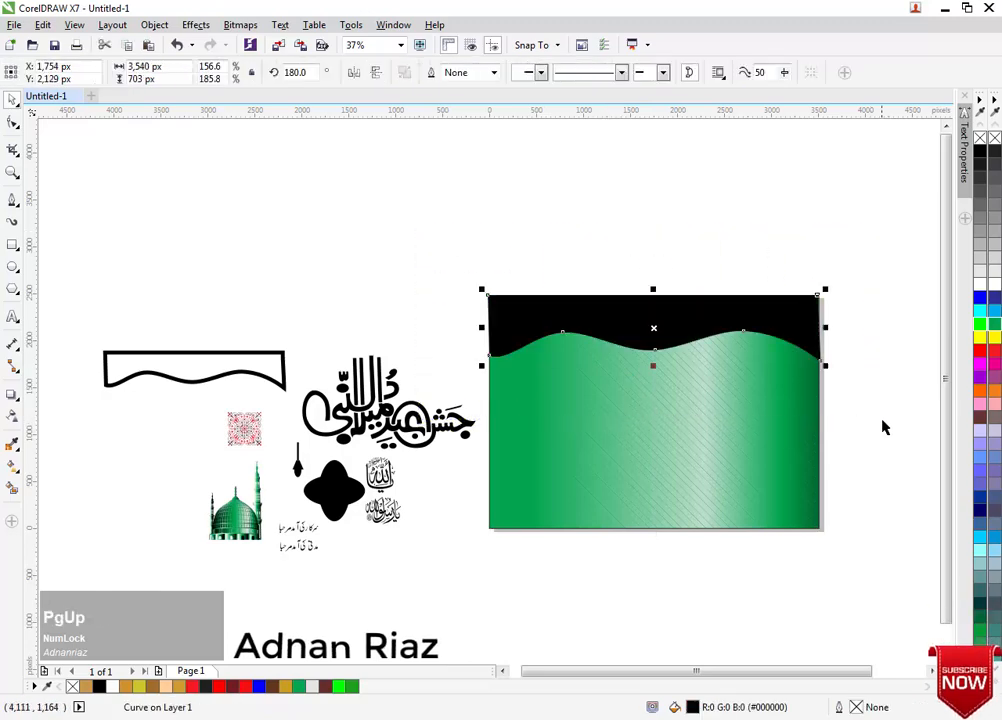
Apply a horizontal linear fountain fill to the wavy top shape, running from black to white across its full width.
{"action": "scroll", "coordinate": [577, 273], "scroll_direction": "down", "scroll_amount": 2}
{"action": "left_click_drag", "start_coordinate": [320, 237], "coordinate": [537, 459]}
{"action": "left_click", "coordinate": [698, 479]}
{"action": "key", "text": "F4"}
{"action": "scroll", "coordinate": [656, 237], "scroll_direction": "up", "scroll_amount": 1}
{"action": "mouse_move", "coordinate": [650, 252]}
{"action": "left_mouse_down"}
{"action": "mouse_move", "coordinate": [605, 260]}
{"action": "mouse_move", "coordinate": [595, 198]}
{"action": "mouse_move", "coordinate": [575, 242]}
{"action": "mouse_move", "coordinate": [642, 251]}
{"action": "mouse_move", "coordinate": [628, 252]}
{"action": "left_mouse_up"}
{"action": "scroll", "coordinate": [645, 252], "scroll_direction": "down", "scroll_amount": 1}
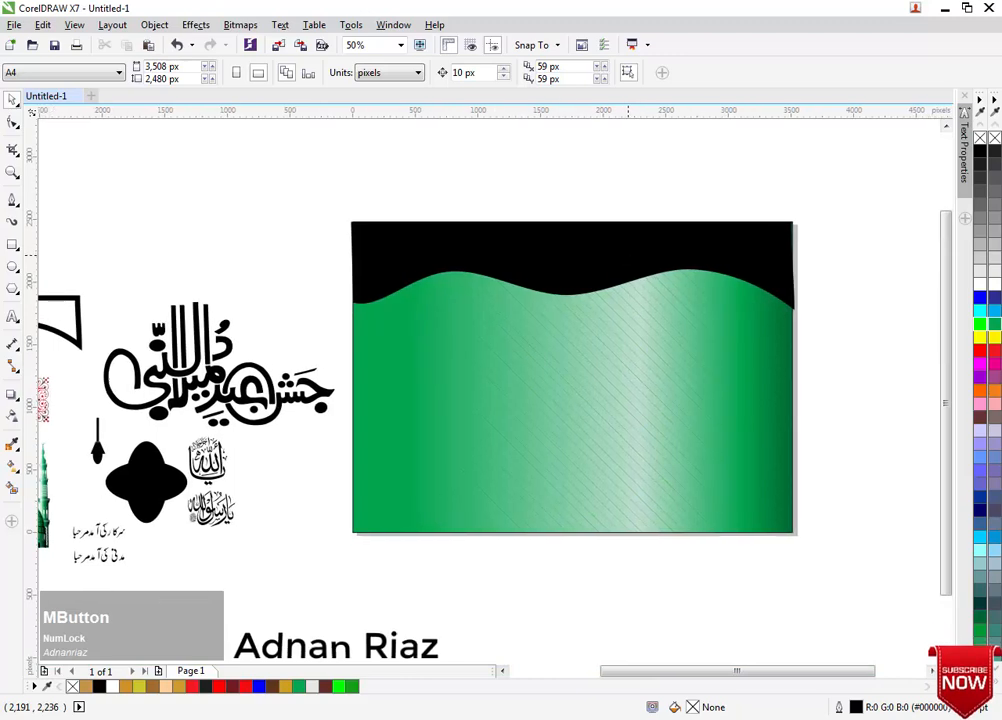
{"action": "left_click", "coordinate": [751, 258]}
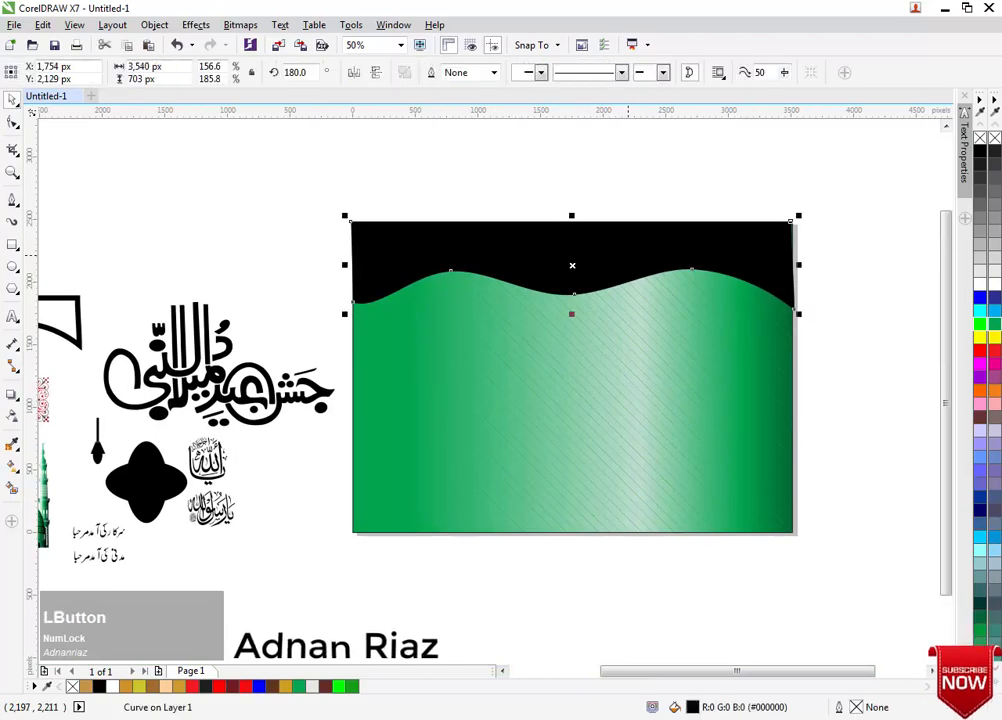
{"action": "key", "text": "g"}
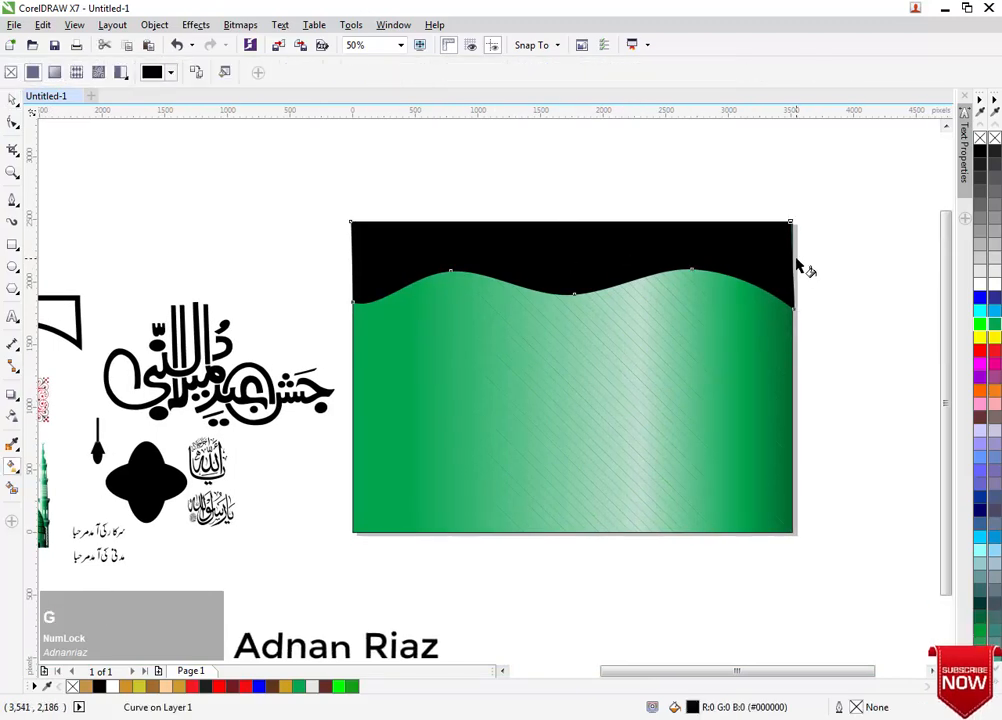
{"action": "left_click_drag", "start_coordinate": [335, 254], "coordinate": [698, 271]}
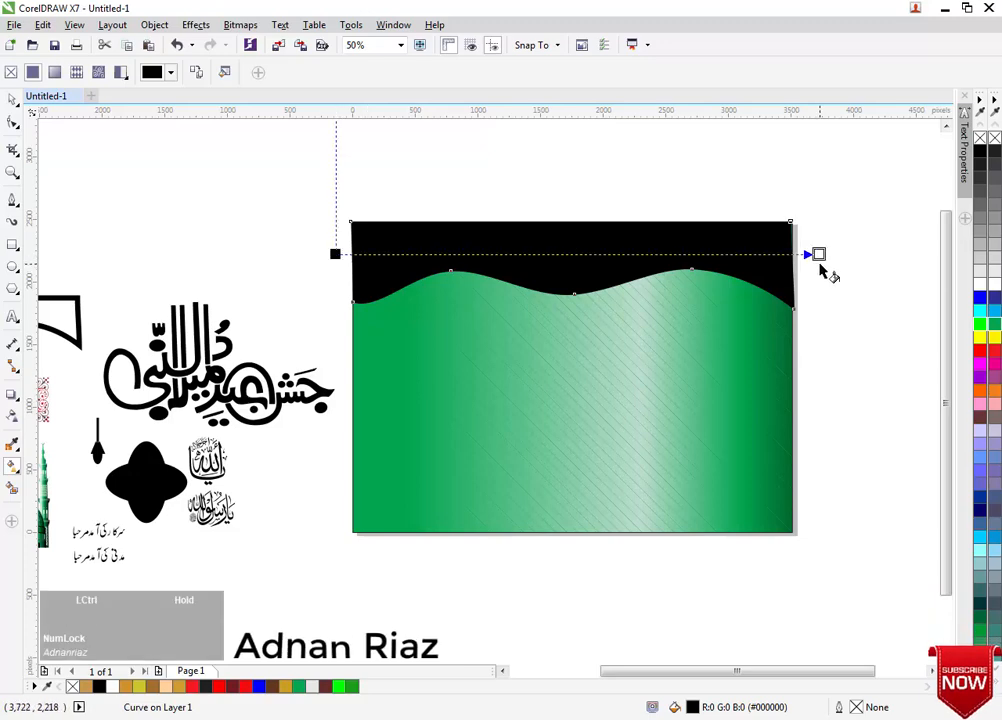
{"action": "left_click_drag", "start_coordinate": [820, 270], "coordinate": [816, 277]}
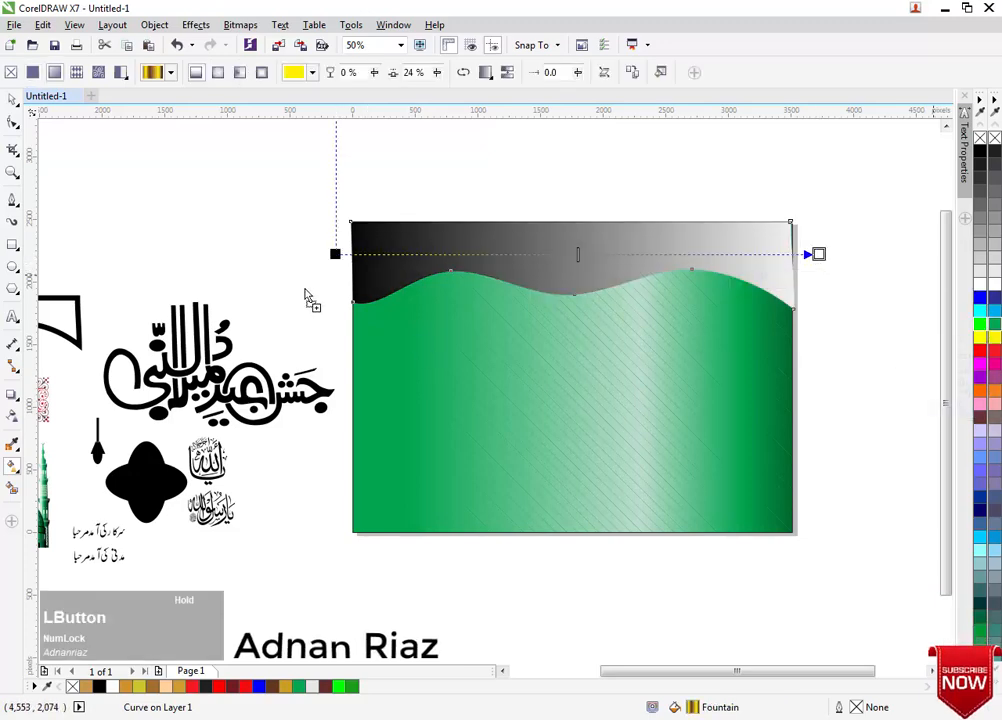
Add a green colour stop near the black start of the wavy shape's gradient and a light grey stop beside it.
{"action": "left_click_drag", "start_coordinate": [380, 260], "coordinate": [380, 256]}
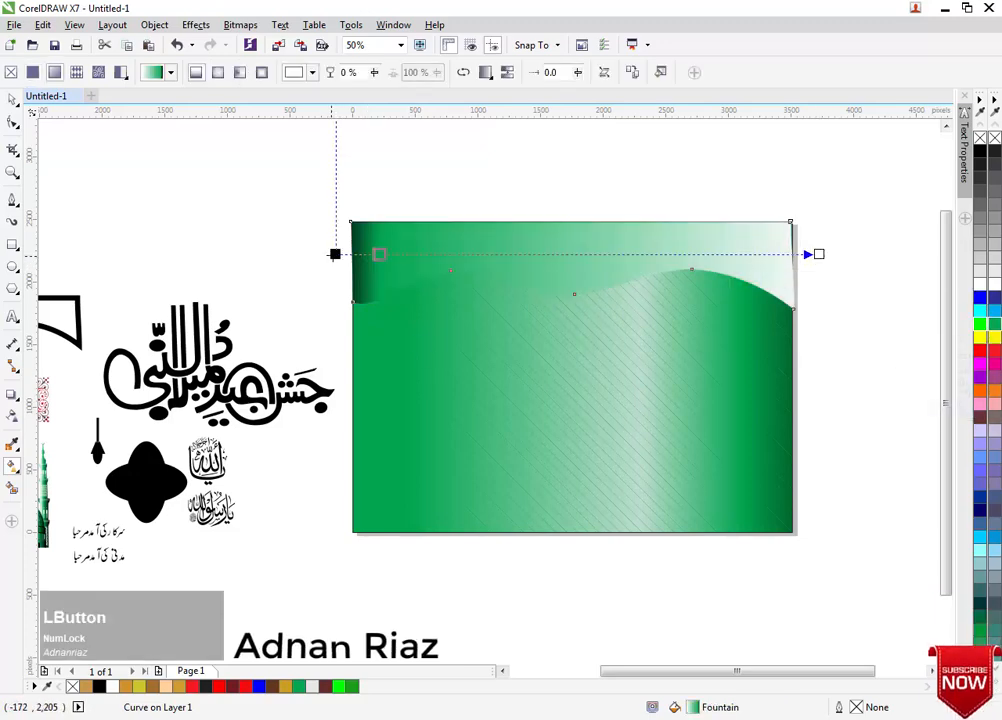
{"action": "left_click", "coordinate": [335, 254]}
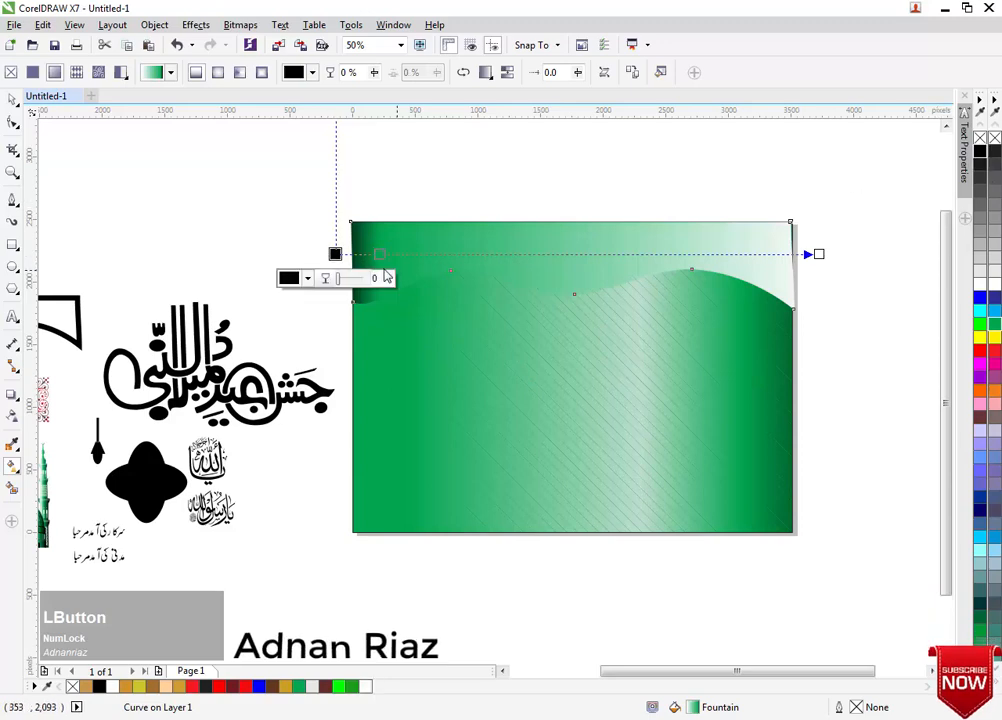
{"action": "left_click_drag", "start_coordinate": [380, 254], "coordinate": [403, 254]}
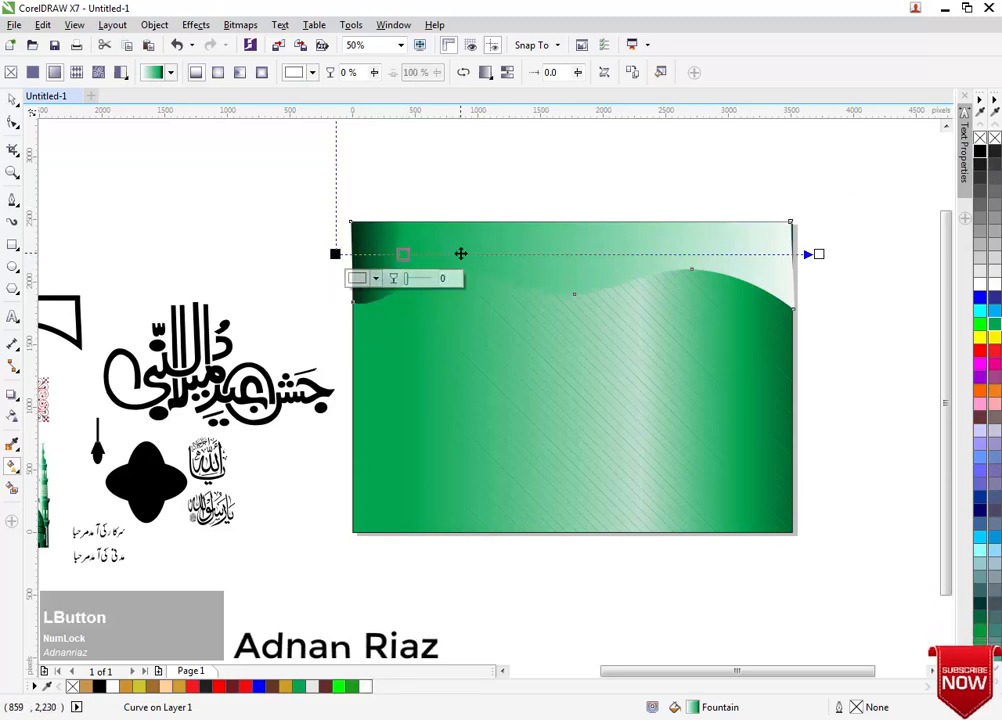
{"action": "left_click", "coordinate": [981, 268]}
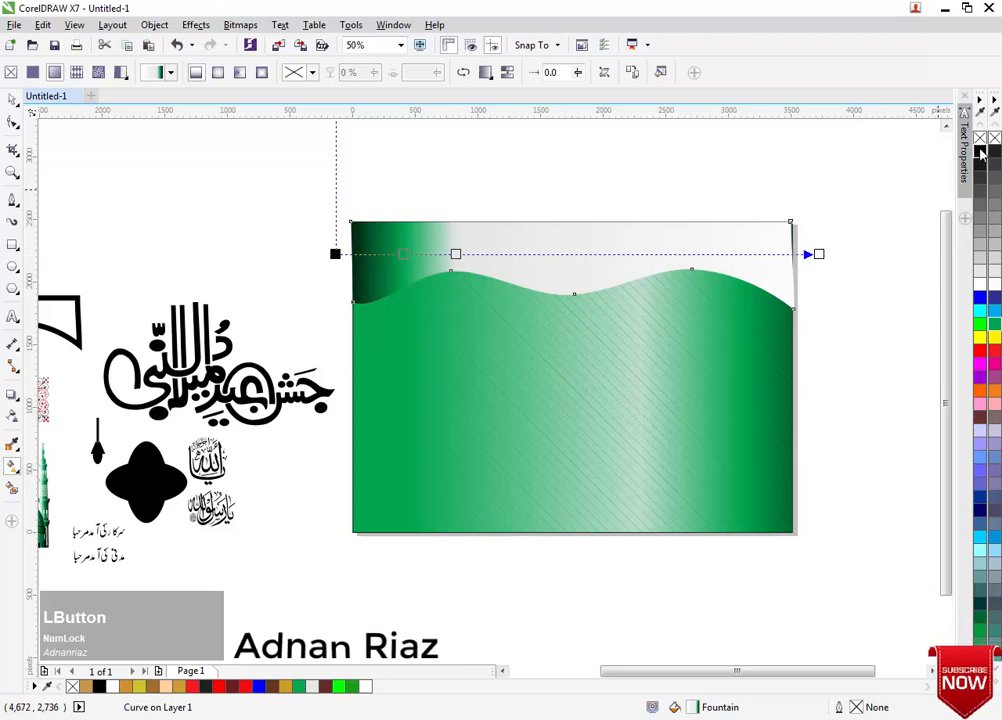
Set the gradient's end colour to black, add a green stop before it, and shift the light grey stop slightly towards the centre.
{"action": "left_click_drag", "start_coordinate": [980, 150], "coordinate": [819, 256]}
{"action": "left_click", "coordinate": [766, 254]}
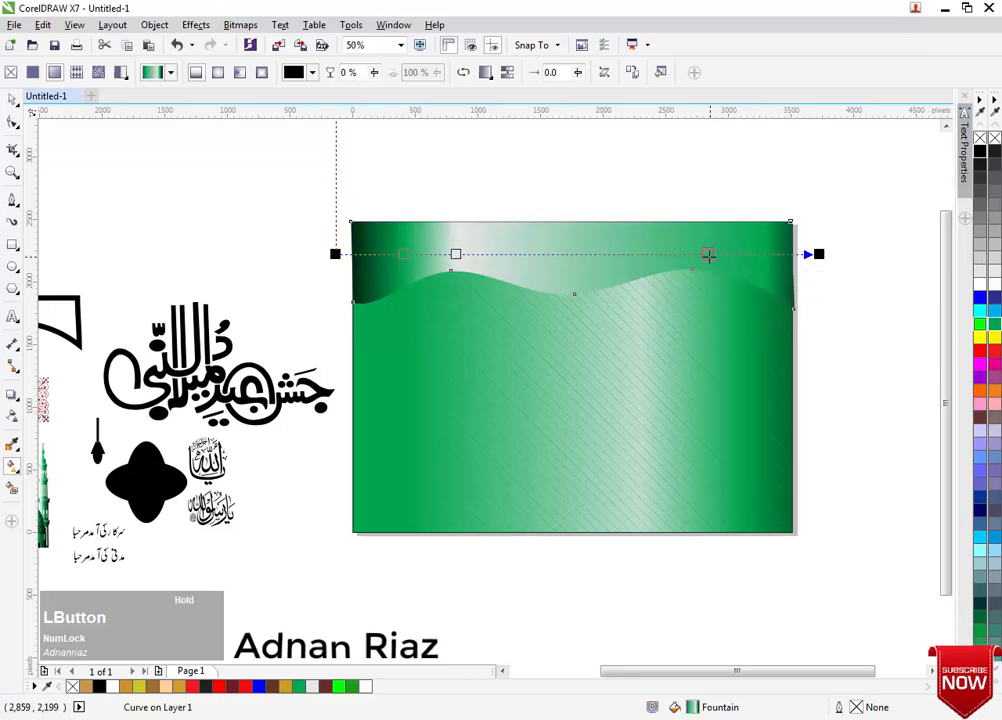
{"action": "left_click_drag", "start_coordinate": [708, 254], "coordinate": [673, 254]}
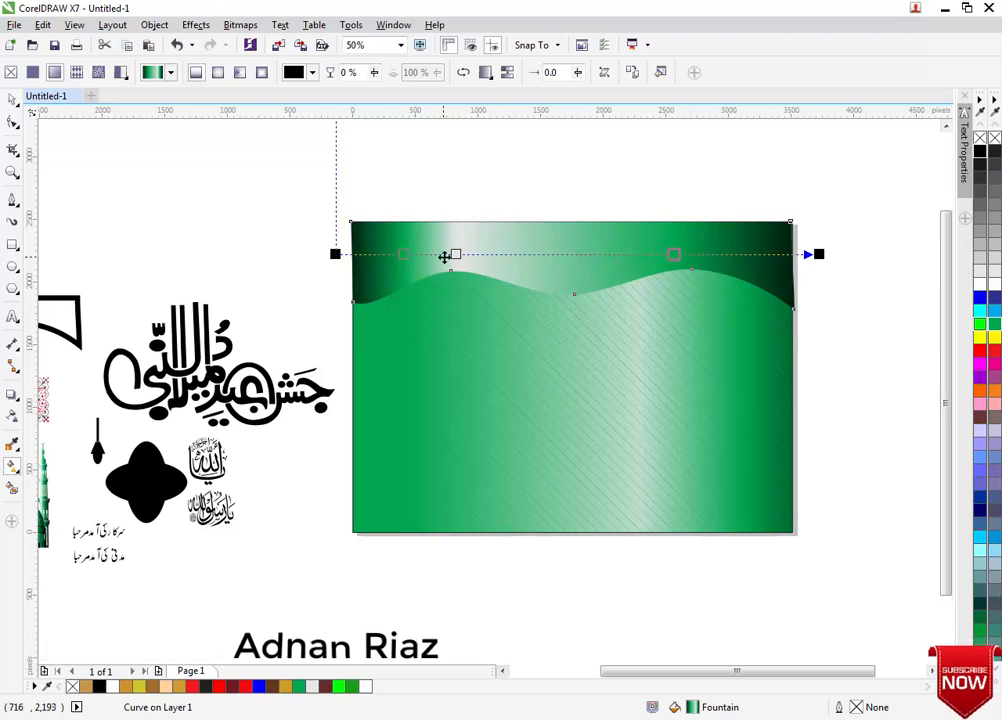
{"action": "left_click_drag", "start_coordinate": [455, 254], "coordinate": [470, 254]}
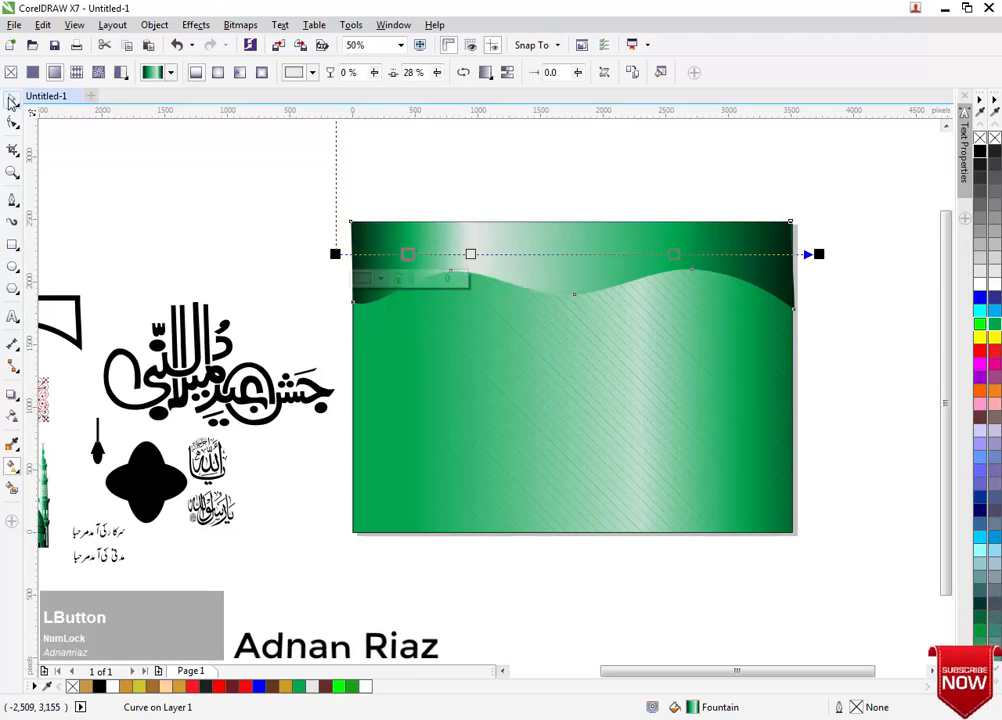
{"action": "left_click", "coordinate": [10, 102]}
{"action": "left_click", "coordinate": [292, 238]}
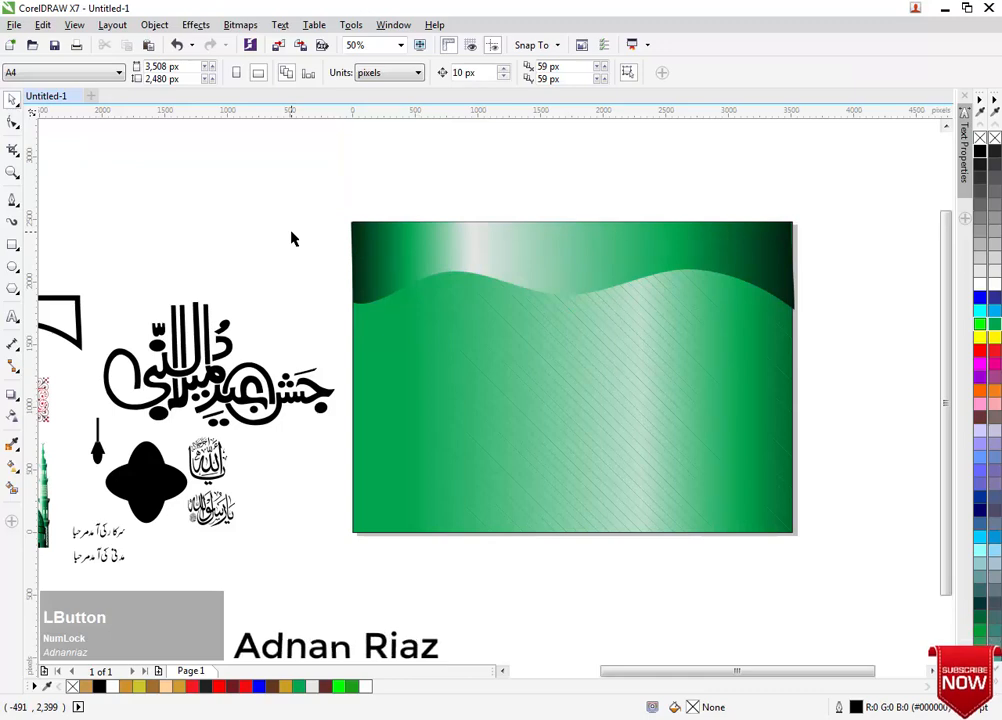
Duplicate the gradient-filled wavy shape, placing the copy above the banner and slightly to its left.
{"action": "scroll", "coordinate": [459, 255], "scroll_direction": "down", "scroll_amount": 1}
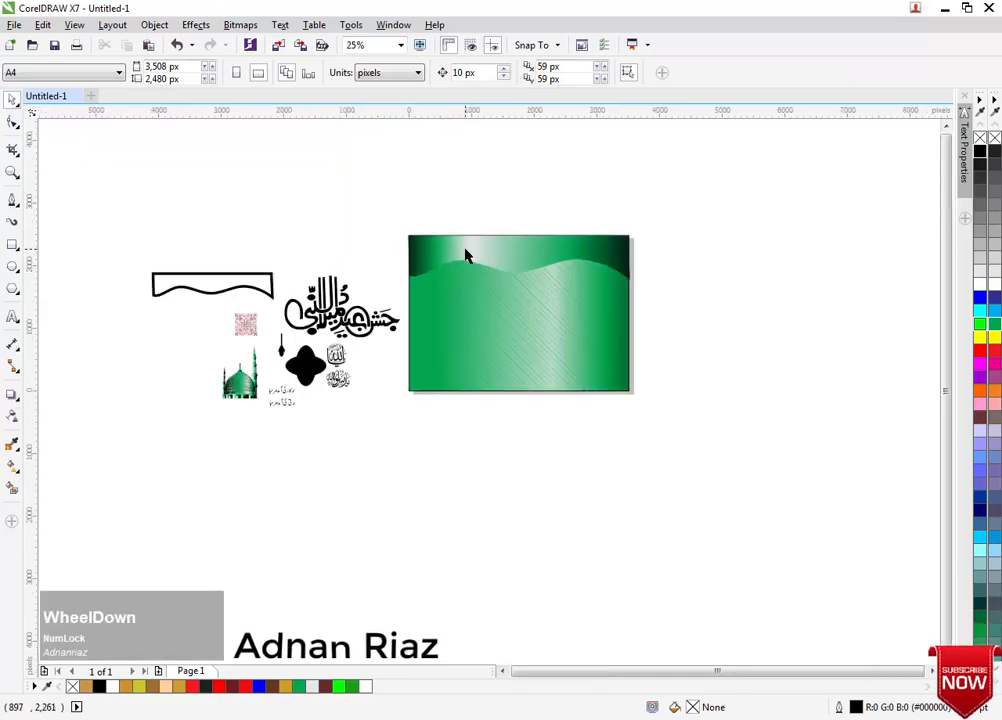
{"action": "middle_click", "coordinate": [465, 253]}
{"action": "scroll", "coordinate": [503, 263], "scroll_direction": "up", "scroll_amount": 1}
{"action": "middle_click", "coordinate": [505, 277]}
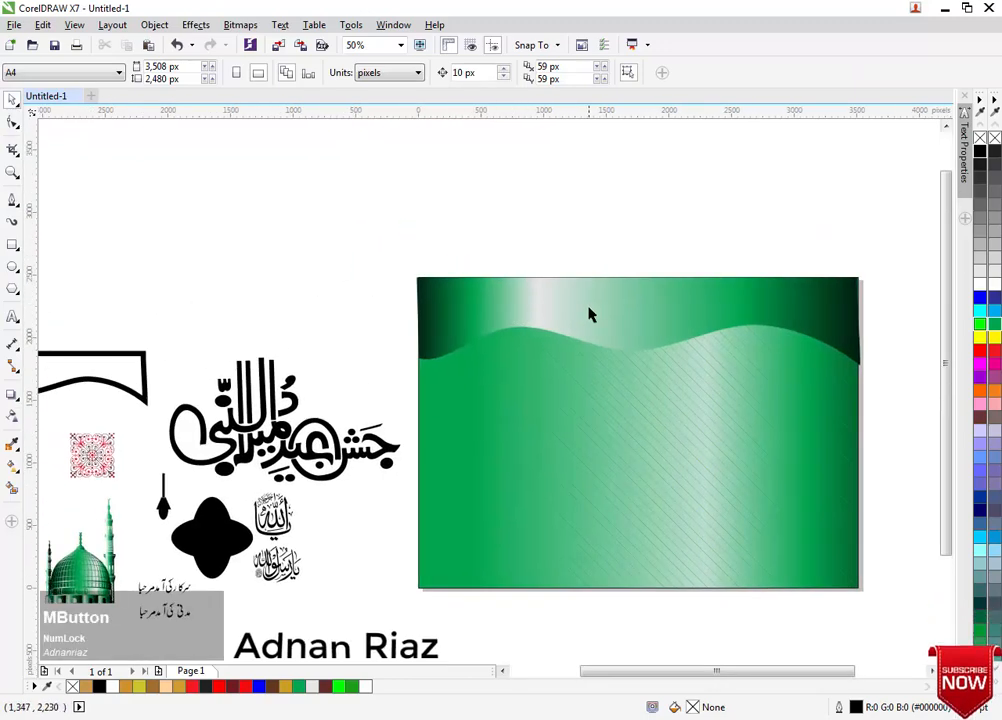
{"action": "scroll", "coordinate": [590, 315], "scroll_direction": "down", "scroll_amount": 1}
{"action": "mouse_move", "coordinate": [612, 324]}
{"action": "left_mouse_down"}
{"action": "mouse_move", "coordinate": [551, 286]}
{"action": "mouse_move", "coordinate": [556, 273]}
{"action": "left_mouse_up"}
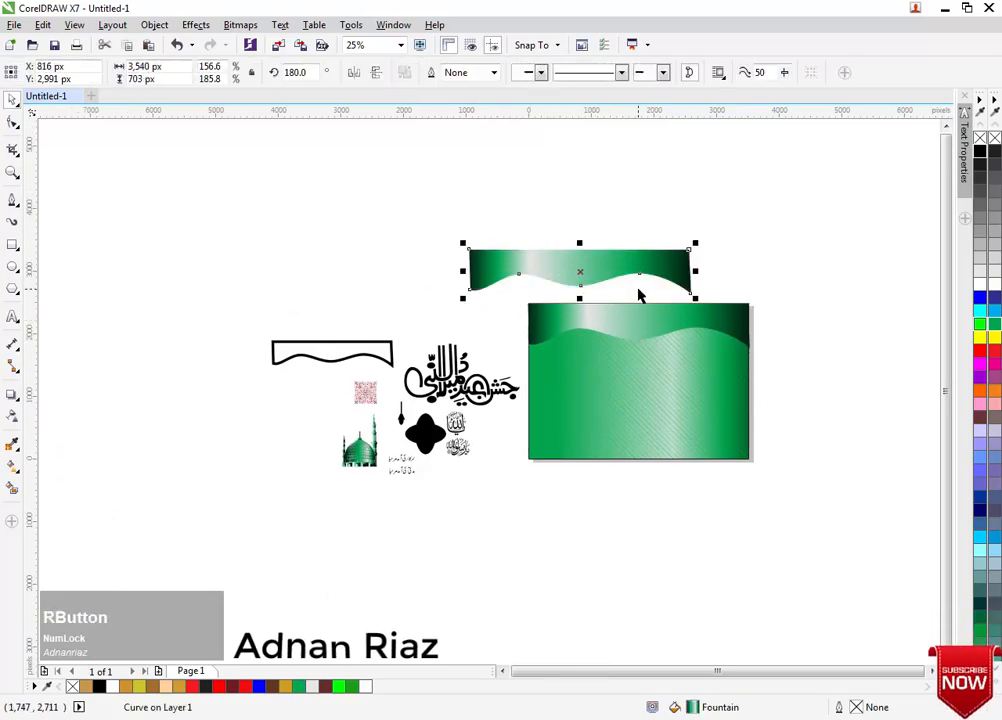
{"action": "left_click_drag", "start_coordinate": [612, 295], "coordinate": [588, 312]}
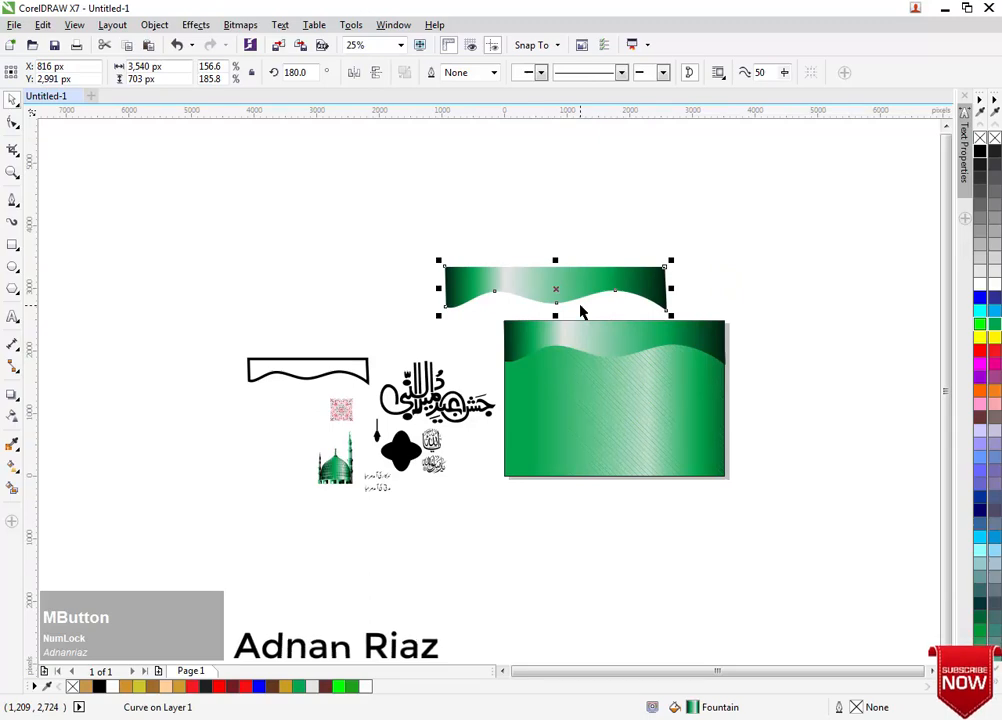
{"action": "key", "text": "g"}
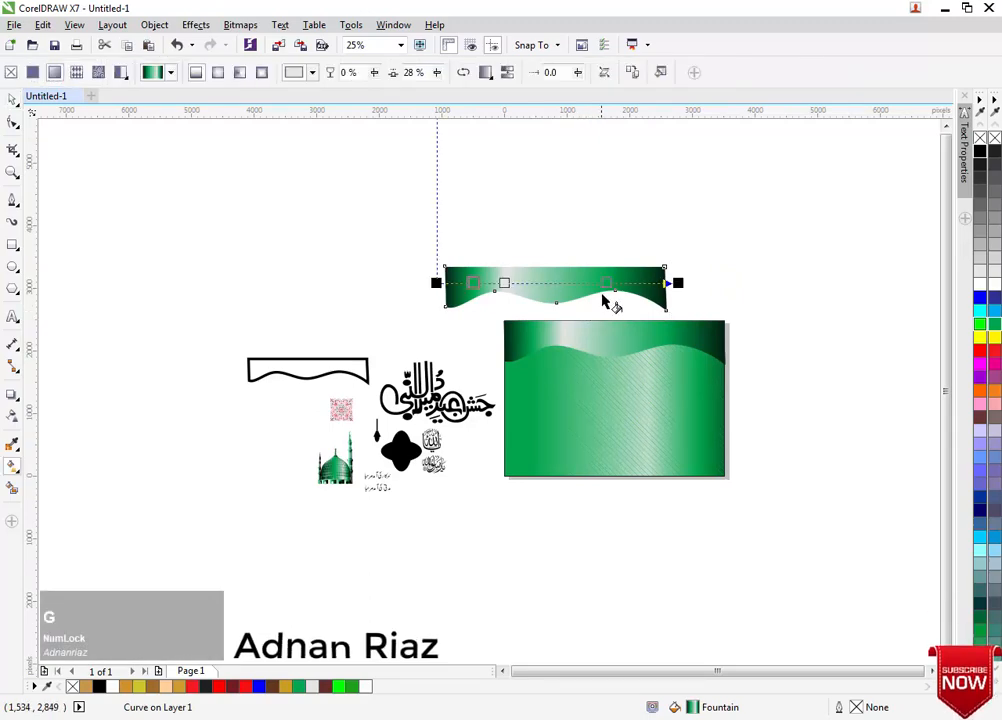
{"action": "scroll", "coordinate": [604, 302], "scroll_direction": "up", "scroll_amount": 2}
{"action": "left_click", "coordinate": [14, 100]}
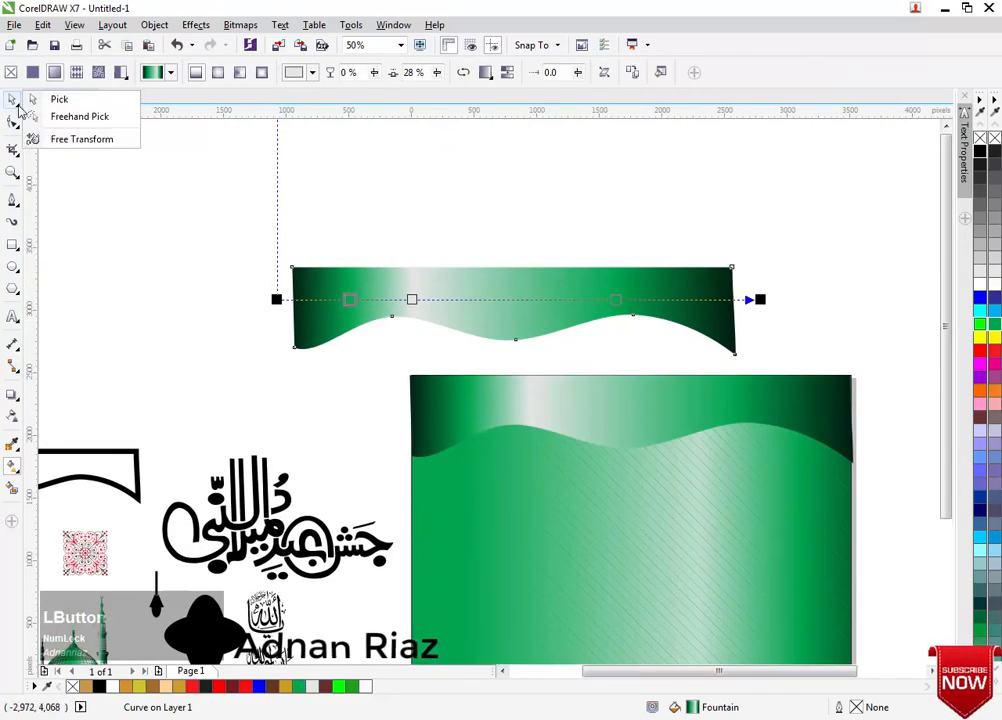
{"action": "scroll", "coordinate": [188, 210], "scroll_direction": "down", "scroll_amount": 2}
{"action": "left_click_drag", "start_coordinate": [188, 210], "coordinate": [346, 265]}
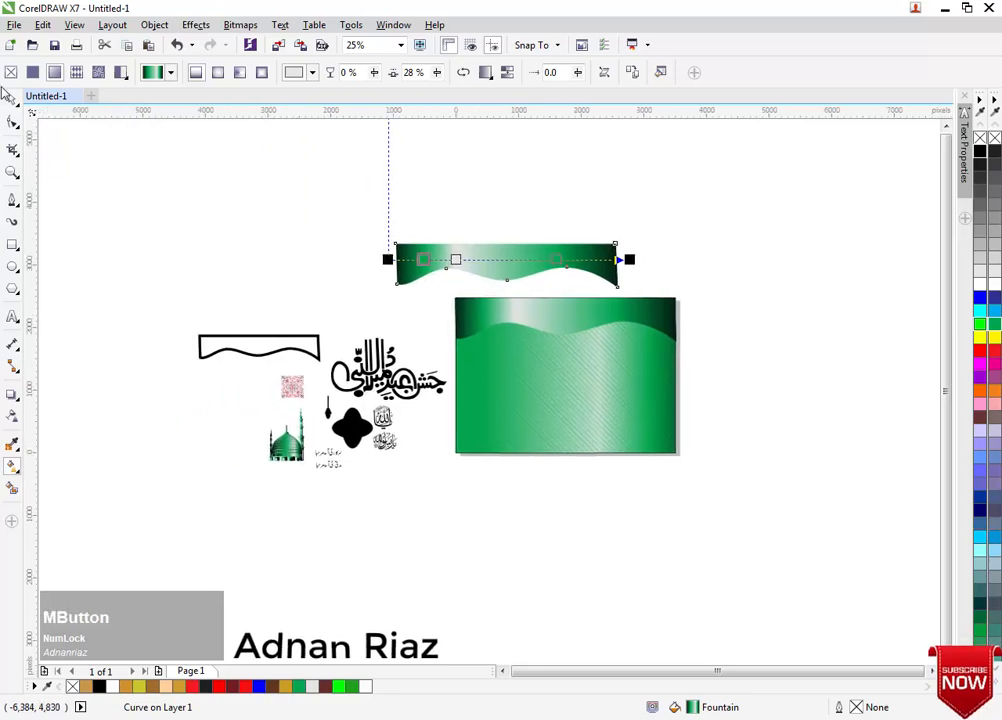
{"action": "left_click", "coordinate": [12, 99]}
{"action": "left_click", "coordinate": [130, 161]}
Move the wavy copy down over the original band, offset slightly up and to the left.
{"action": "scroll", "coordinate": [499, 261], "scroll_direction": "up", "scroll_amount": 1}
{"action": "left_click_drag", "start_coordinate": [499, 265], "coordinate": [490, 228]}
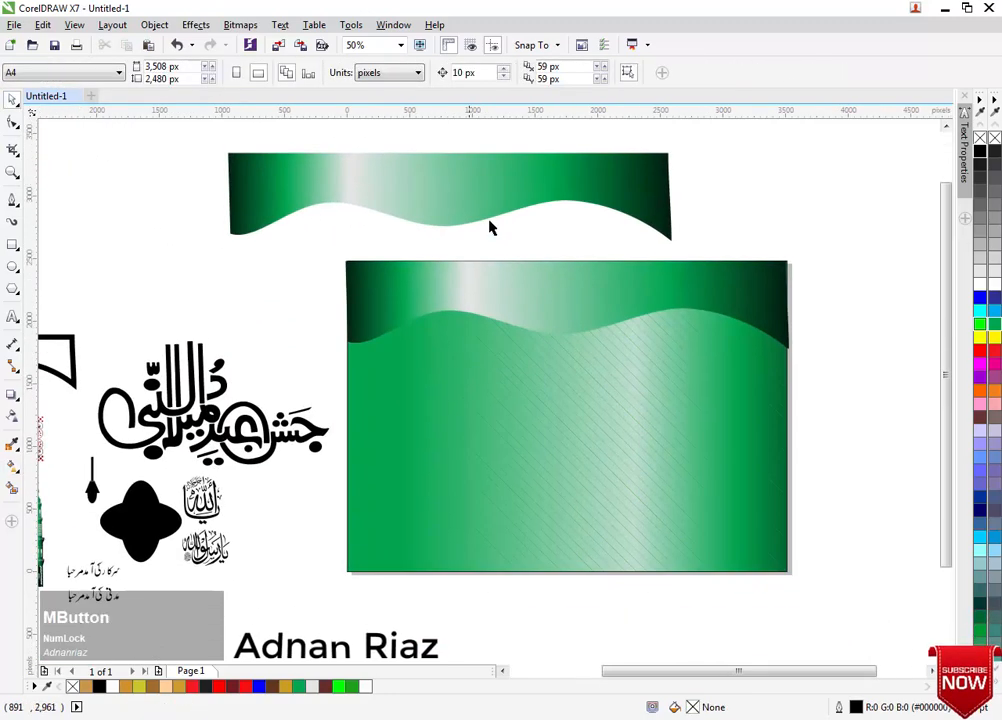
{"action": "left_click_drag", "start_coordinate": [595, 332], "coordinate": [344, 528]}
{"action": "left_click_drag", "start_coordinate": [499, 418], "coordinate": [570, 458]}
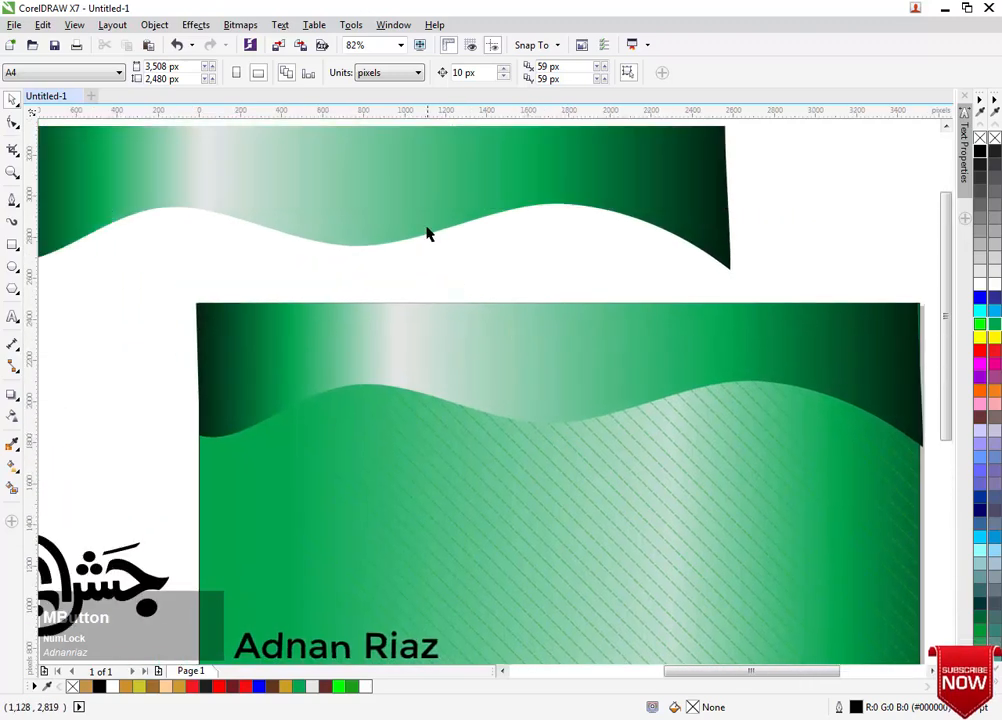
{"action": "left_click_drag", "start_coordinate": [430, 230], "coordinate": [593, 387]}
{"action": "scroll", "coordinate": [606, 376], "scroll_direction": "down", "scroll_amount": 2}
{"action": "middle_click", "coordinate": [631, 371]}
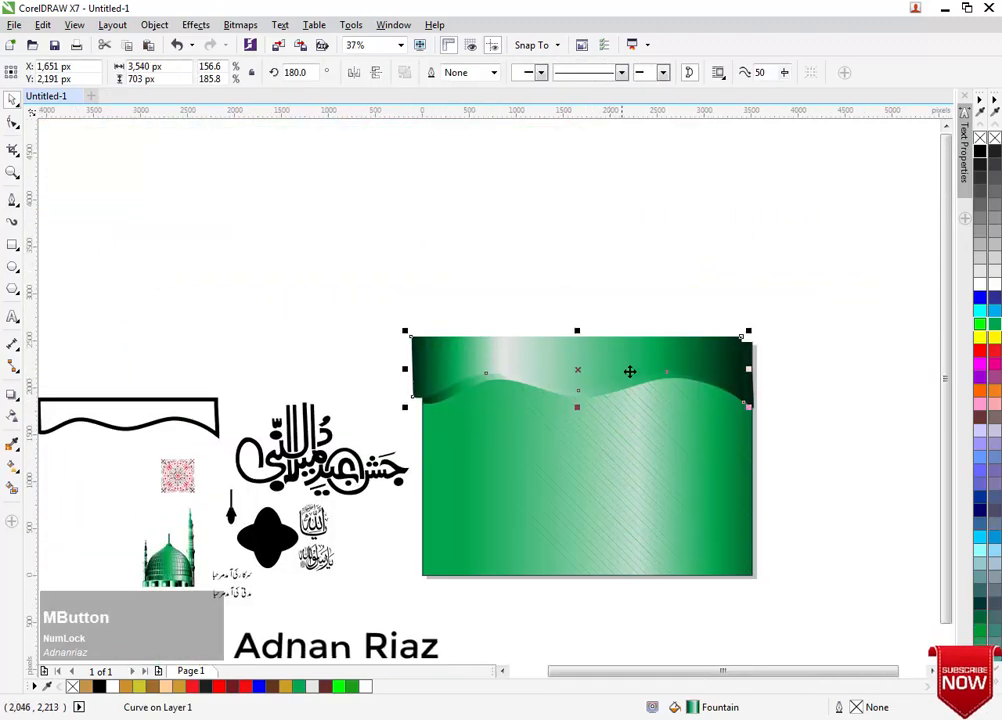
Reverse the wavy copy's fountain fill so that the gradient runs horizontally from right to left.
{"action": "scroll", "coordinate": [640, 372], "scroll_direction": "up", "scroll_amount": 2}
{"action": "key", "text": "g"}
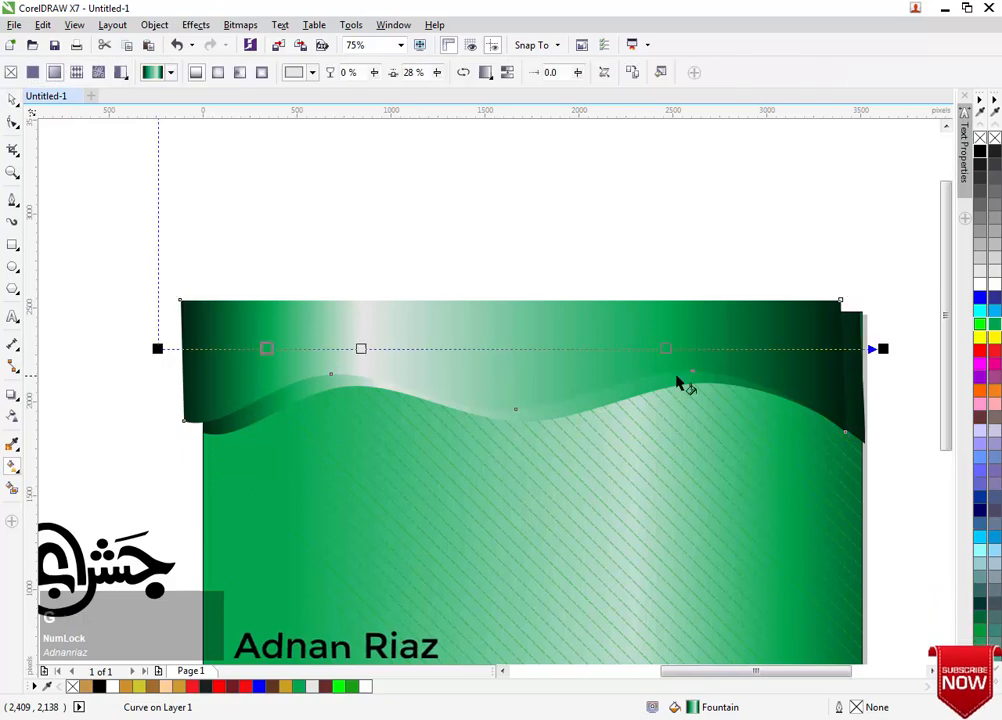
{"action": "left_click_drag", "start_coordinate": [869, 332], "coordinate": [154, 336]}
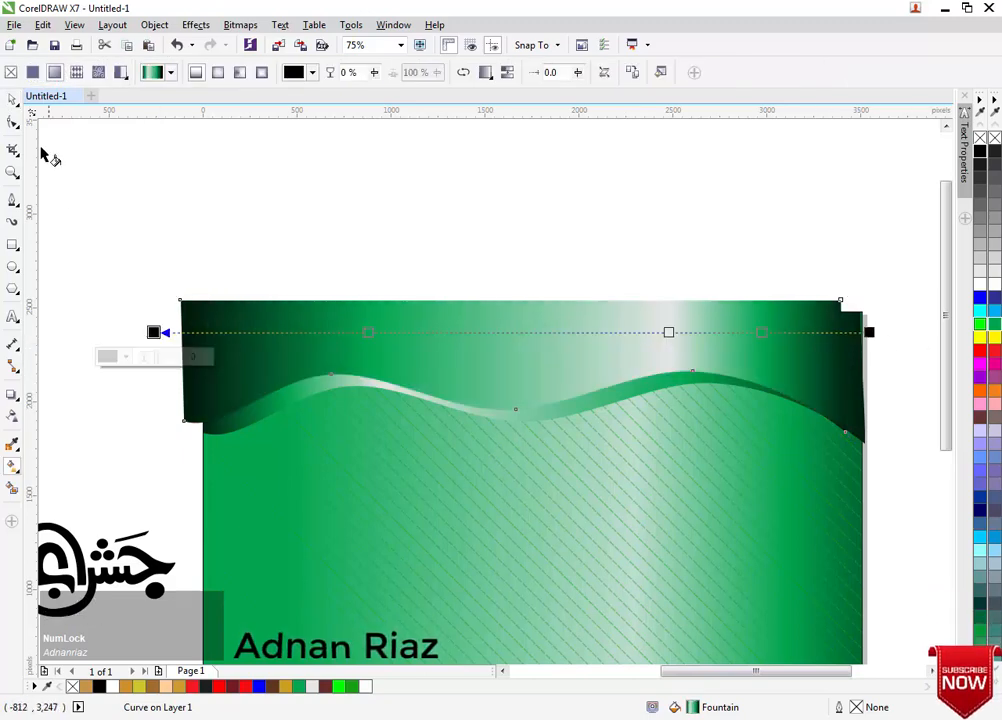
{"action": "left_click", "coordinate": [12, 99]}
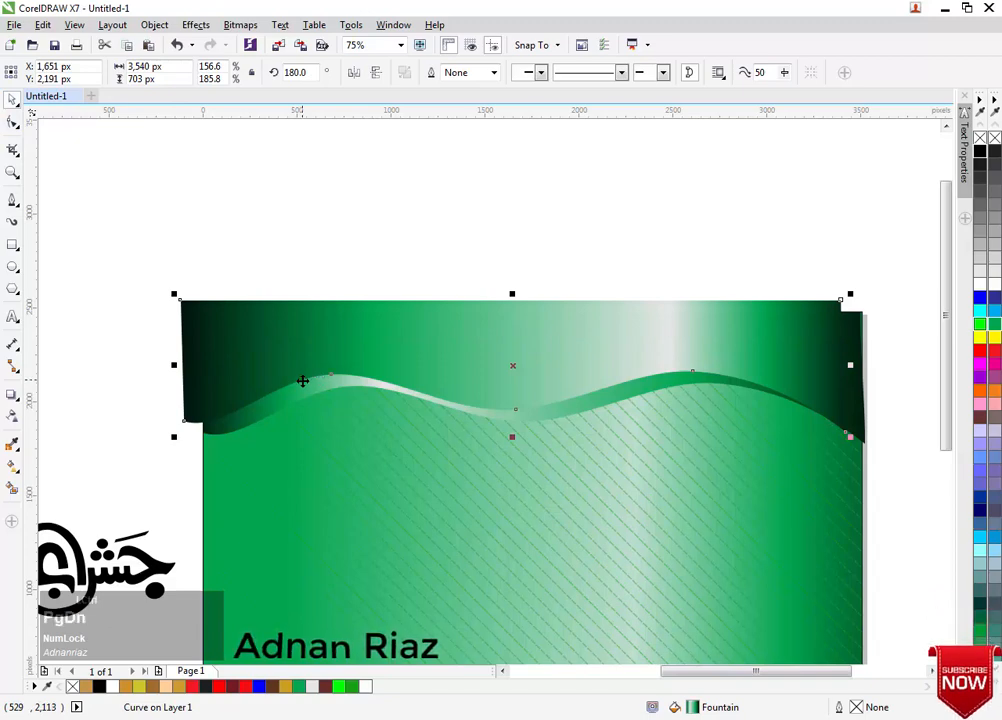
Align the reversed-gradient copy exactly over the original wavy band, centred both horizontally and vertically.
{"action": "key", "text": "ctrl+Page_Down"}
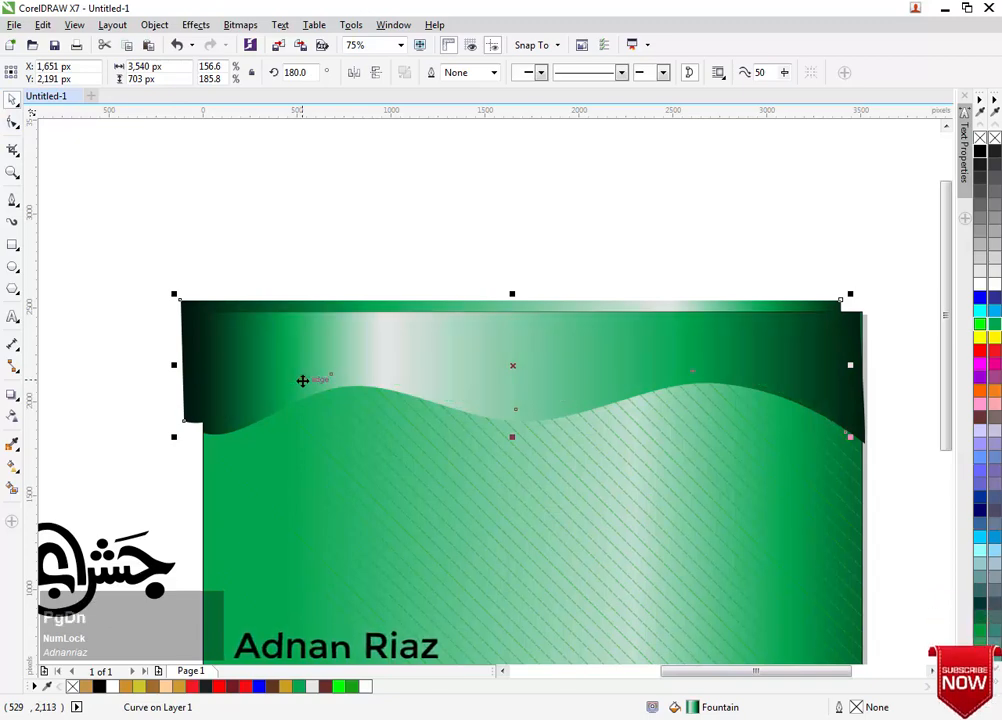
{"action": "key", "text": "ctrl+Page_Up"}
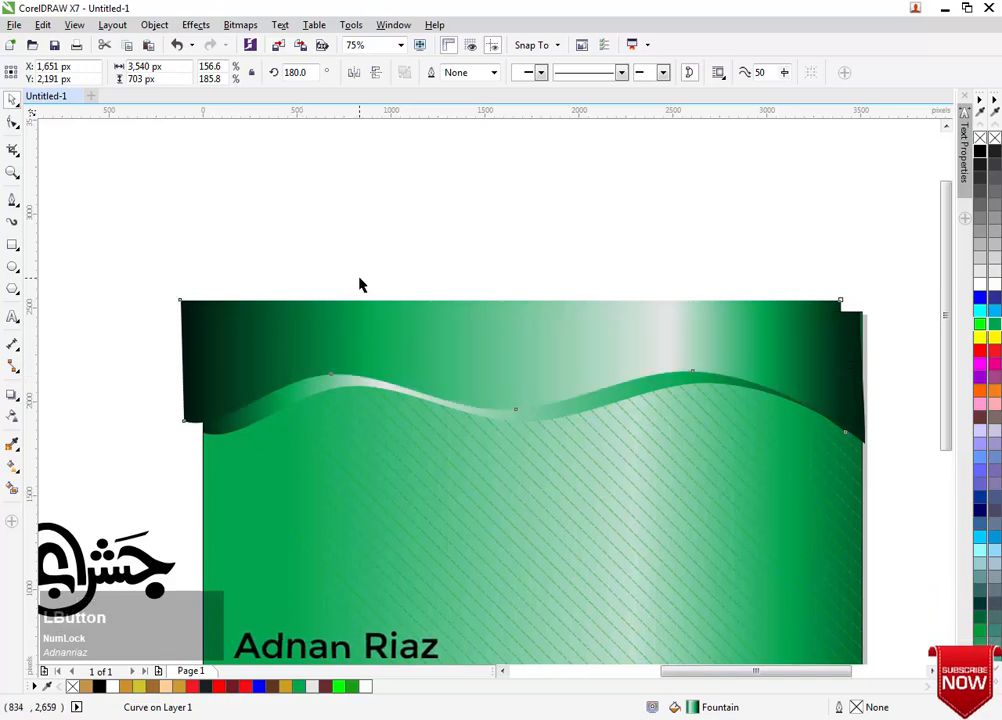
{"action": "scroll", "coordinate": [361, 285], "scroll_direction": "down", "scroll_amount": 2}
{"action": "left_click_drag", "start_coordinate": [470, 313], "coordinate": [488, 362]}
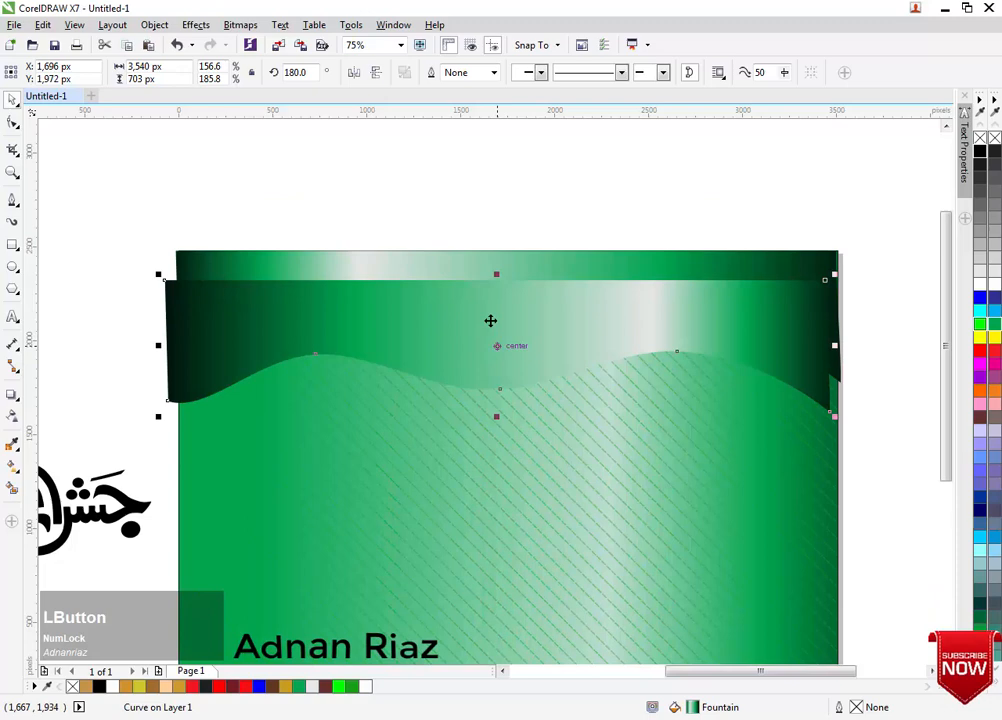
{"action": "left_click", "coordinate": [438, 262], "text": "shift"}
{"action": "key", "text": "c"}
{"action": "key", "text": "e"}
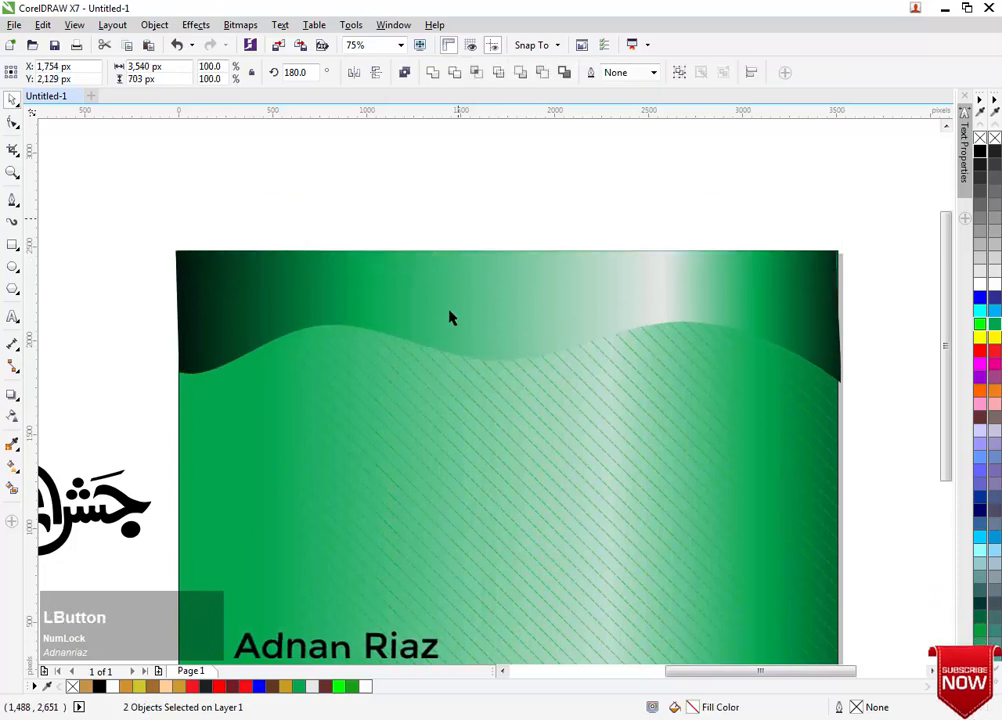
Send the reversed-gradient copy behind the original band and stretch its lower edge down to a height of 746 px.
{"action": "left_click", "coordinate": [449, 313]}
{"action": "key", "text": "ctrl+Page_Down"}
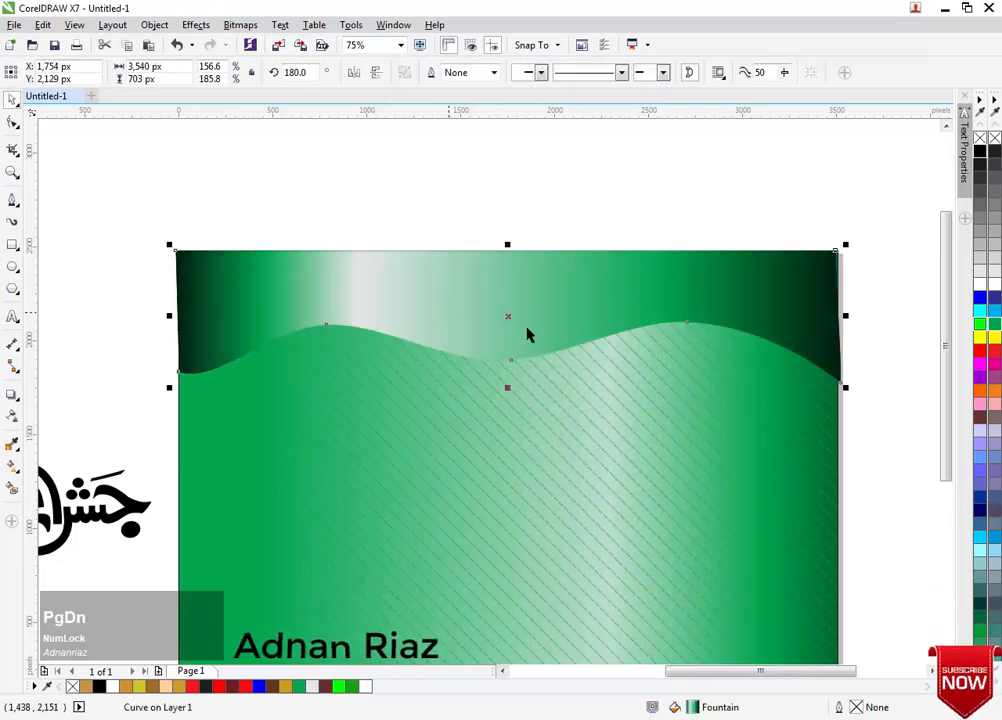
{"action": "left_click_drag", "start_coordinate": [508, 387], "coordinate": [507, 395]}
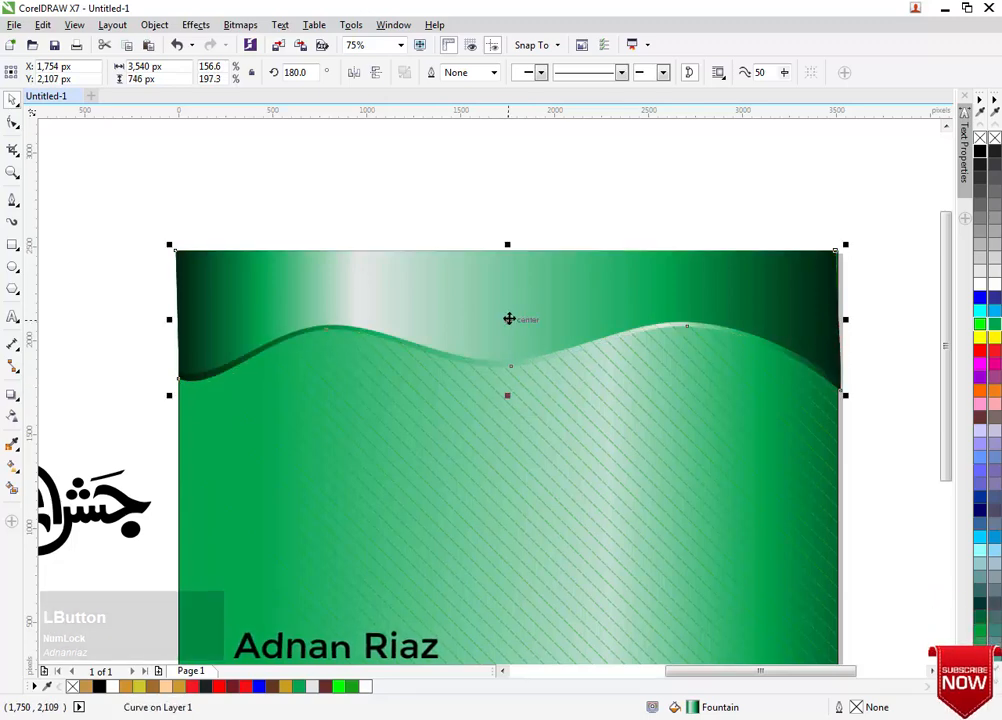
Stretch the upper edge of the rear reversed-gradient band upward so that its height becomes 788 px.
{"action": "middle_click", "coordinate": [510, 318]}
{"action": "middle_click", "coordinate": [504, 354]}
{"action": "left_click_drag", "start_coordinate": [495, 291], "coordinate": [497, 284]}
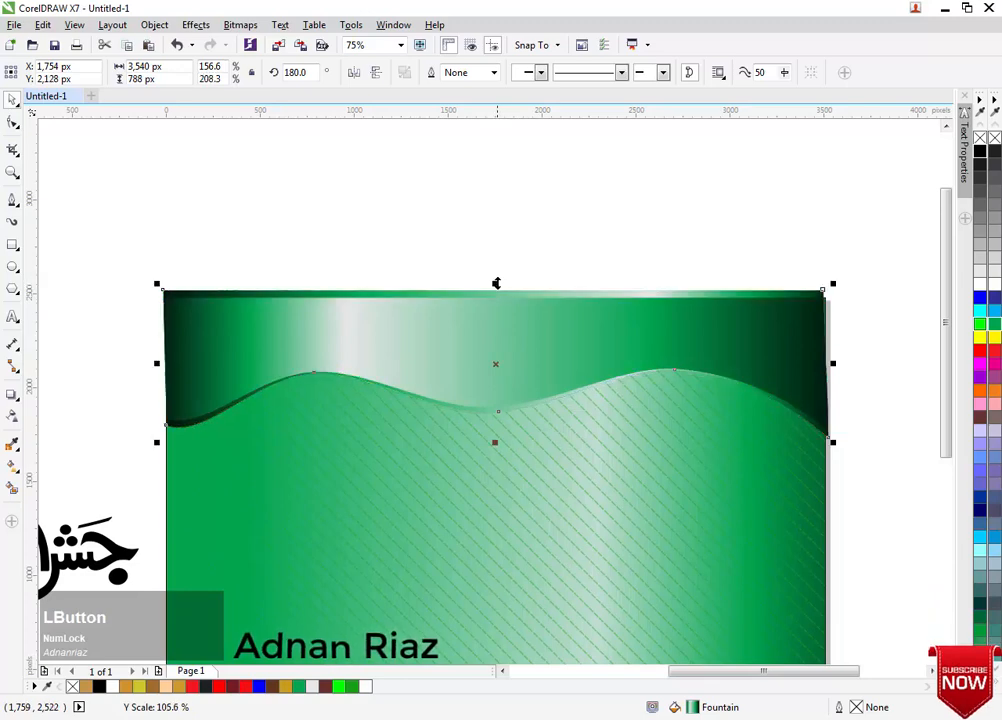
{"action": "left_click", "coordinate": [505, 271]}
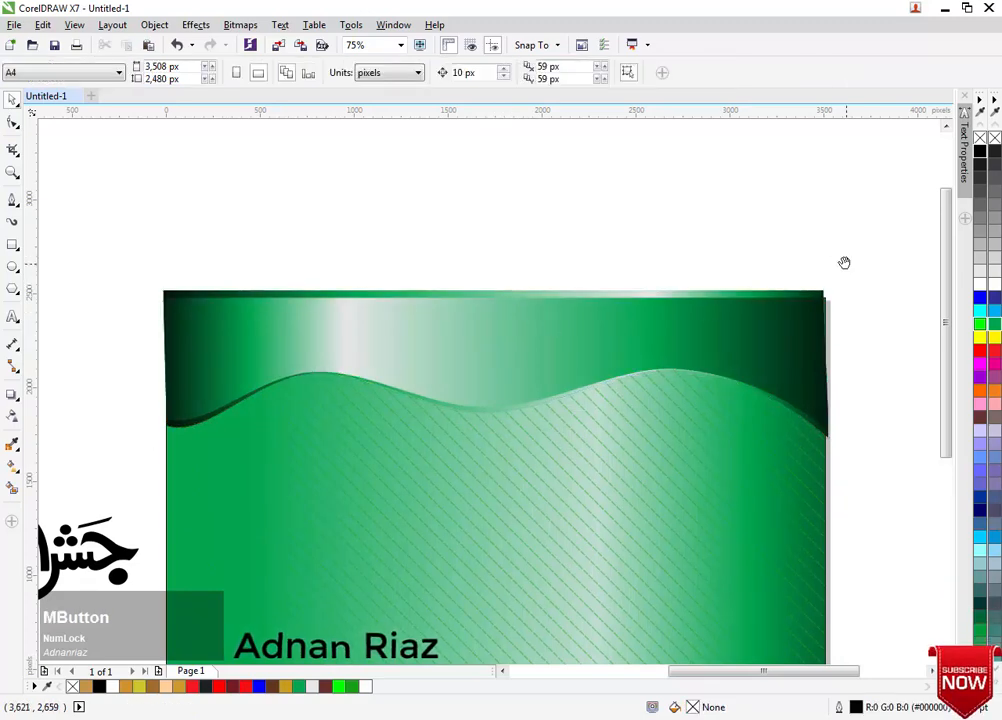
{"action": "middle_click", "coordinate": [844, 262]}
Duplicate the front wavy green band and place the copy on the empty area above and to the left of the page.
{"action": "left_click_drag", "start_coordinate": [877, 224], "coordinate": [112, 466]}
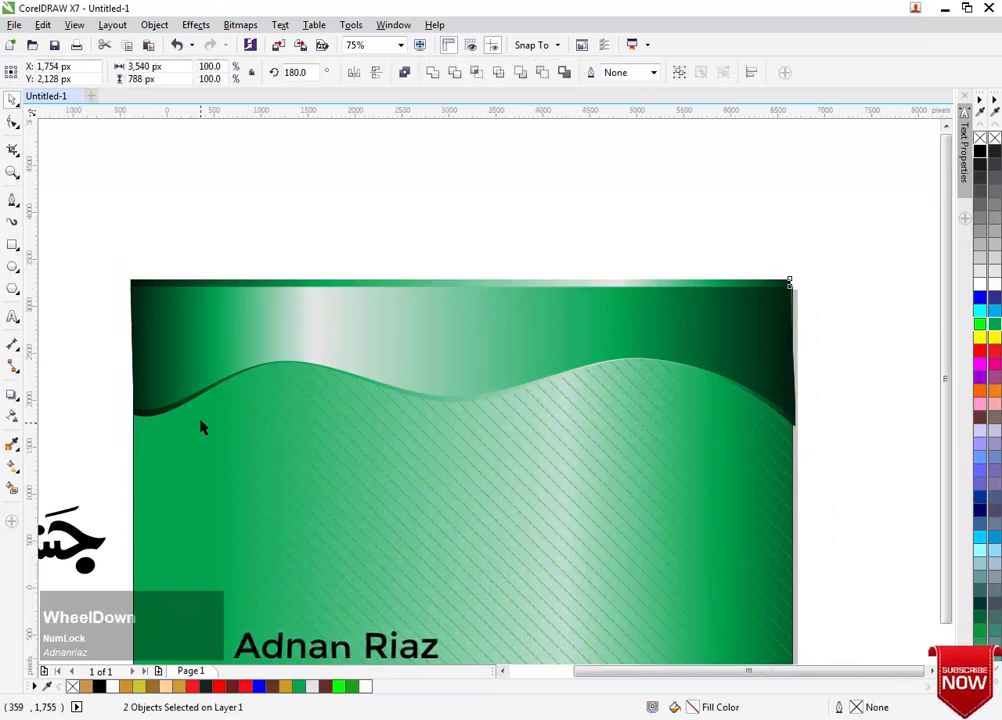
{"action": "scroll", "coordinate": [200, 427], "scroll_direction": "down", "scroll_amount": 1}
{"action": "middle_click", "coordinate": [204, 425]}
{"action": "left_click", "coordinate": [459, 364]}
{"action": "left_click_drag", "start_coordinate": [722, 463], "coordinate": [641, 350]}
{"action": "right_click", "coordinate": [641, 350]}
{"action": "middle_click", "coordinate": [660, 353]}
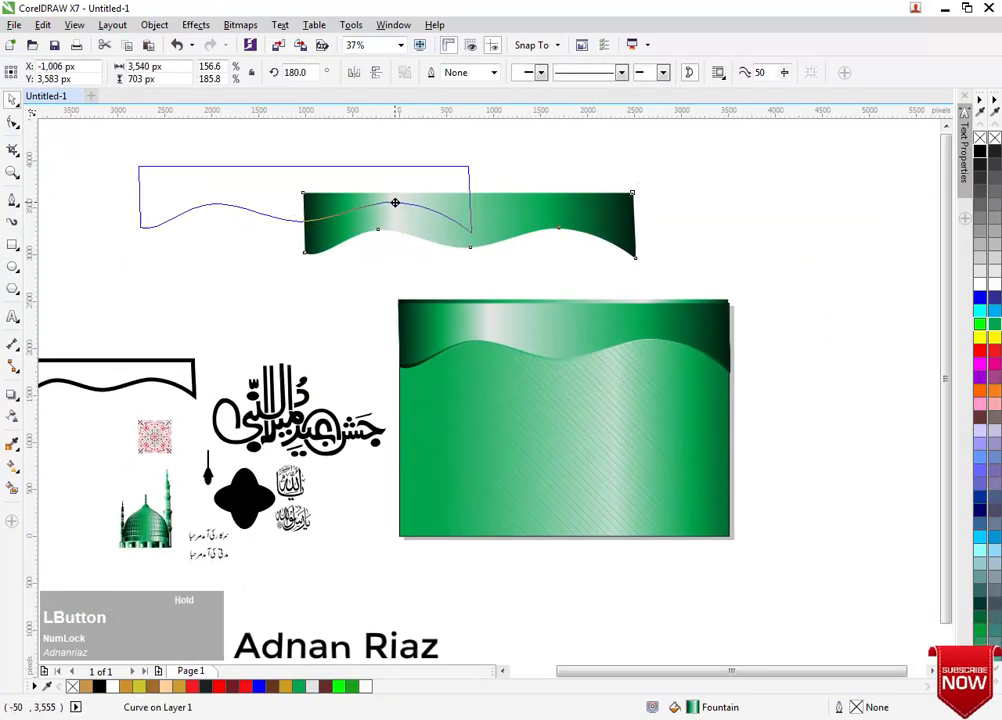
{"action": "left_click_drag", "start_coordinate": [395, 203], "coordinate": [396, 204]}
{"action": "left_click", "coordinate": [584, 269]}
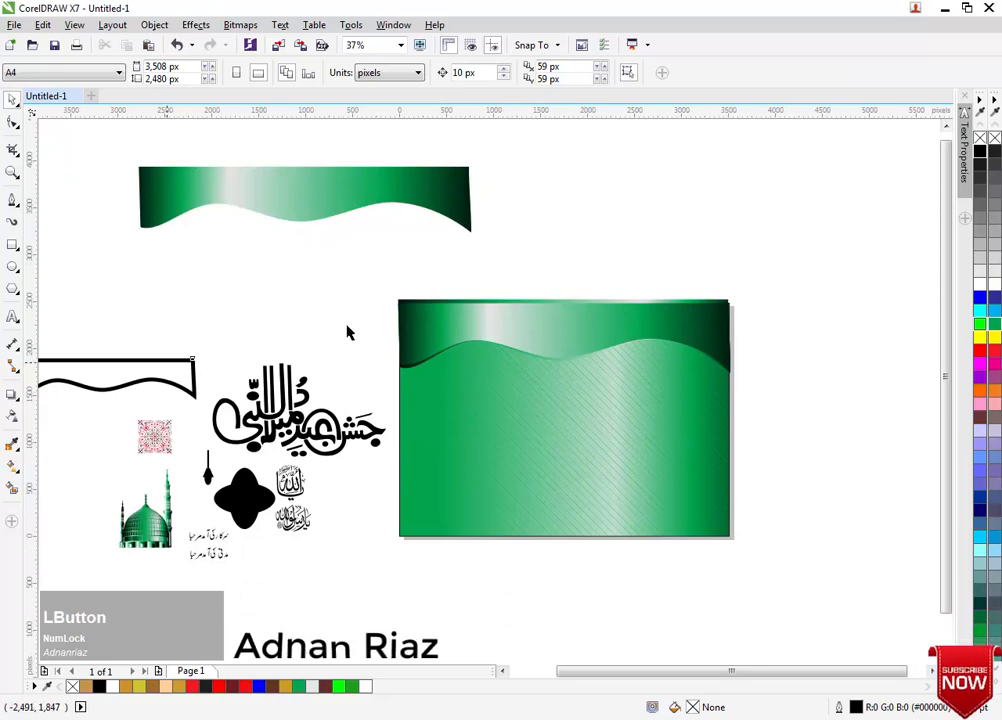
Bring the black wavy outline frame over the top of the banner and enlarge it to 3,694 × 838 px.
{"action": "left_click_drag", "start_coordinate": [170, 359], "coordinate": [725, 262]}
{"action": "middle_click", "coordinate": [640, 262]}
{"action": "middle_click", "coordinate": [603, 388]}
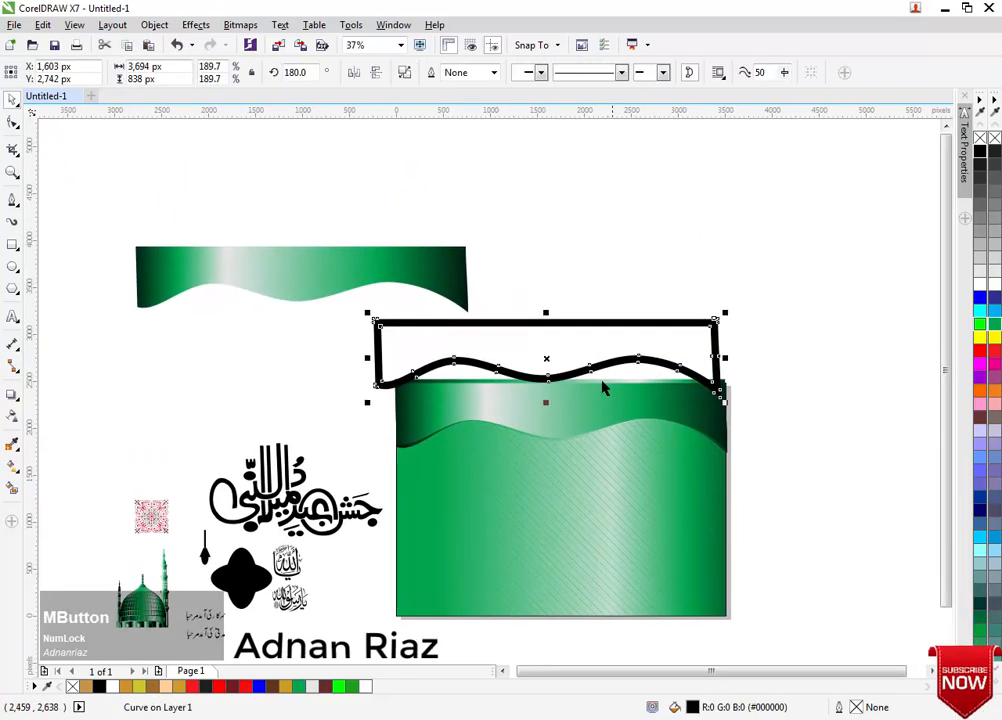
{"action": "left_click", "coordinate": [595, 335]}
Centre the black wavy frame on the green band in both directions and scale it down proportionally to 3,520 × 799 px.
{"action": "scroll", "coordinate": [581, 372], "scroll_direction": "up", "scroll_amount": 2}
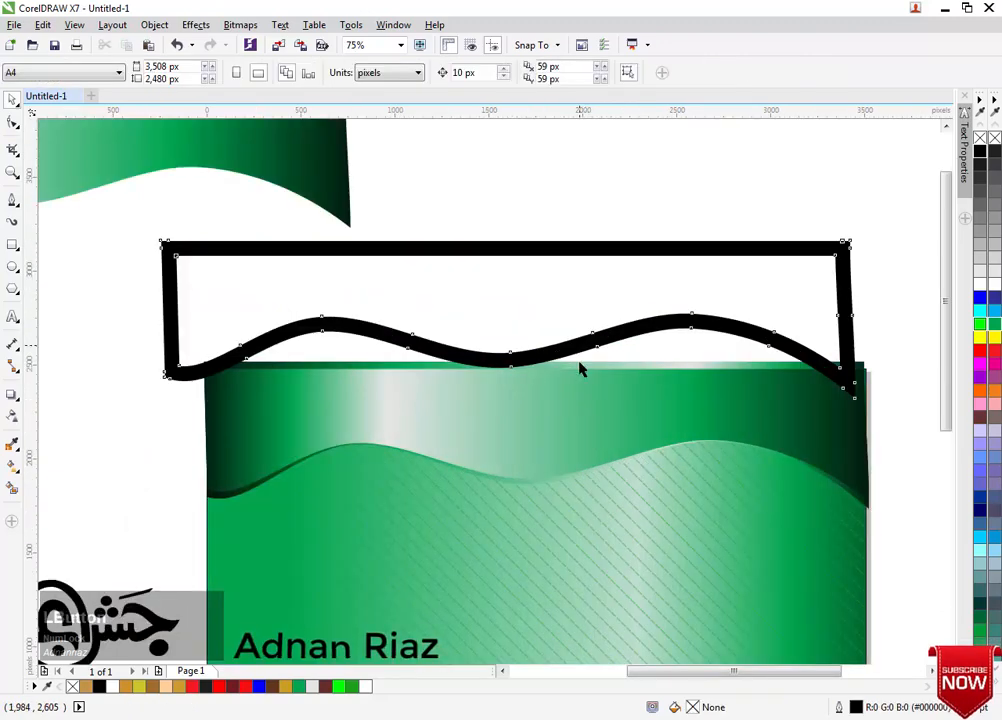
{"action": "left_click", "coordinate": [580, 352]}
{"action": "left_click", "coordinate": [575, 423], "text": "shift"}
{"action": "key", "text": "c"}
{"action": "key", "text": "e"}
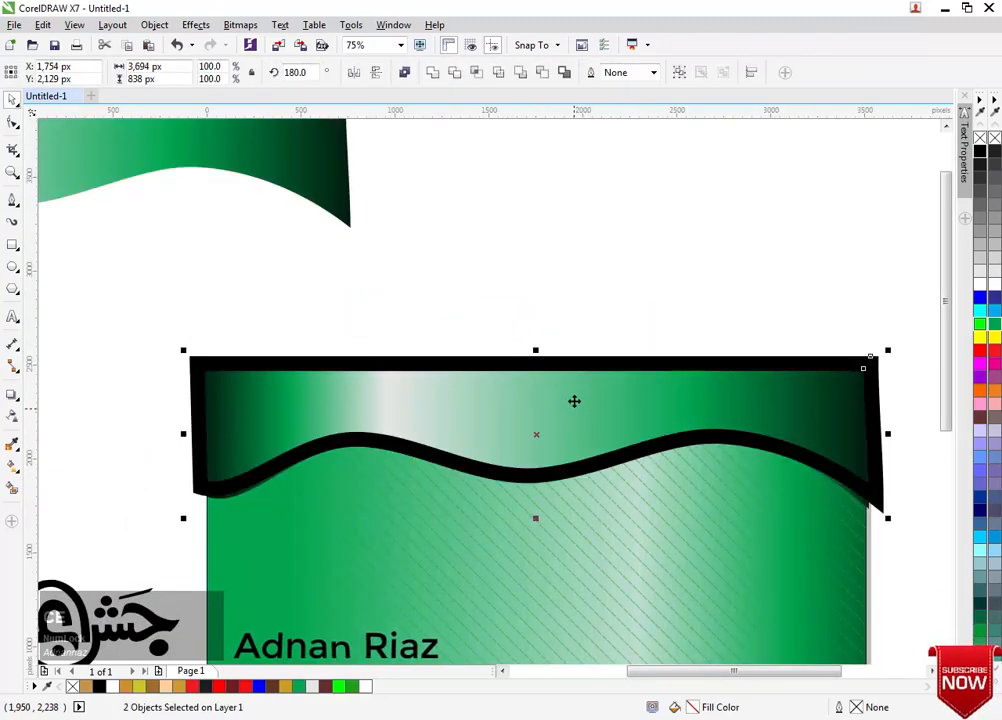
{"action": "left_click", "coordinate": [570, 325]}
{"action": "middle_click", "coordinate": [644, 347]}
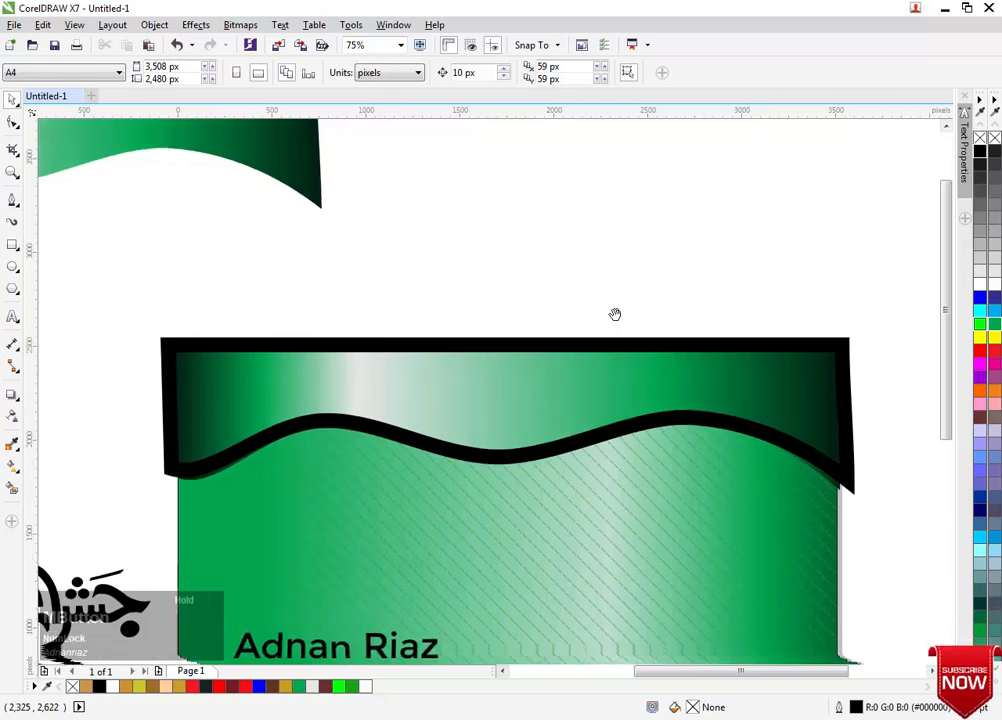
{"action": "left_click", "coordinate": [670, 398]}
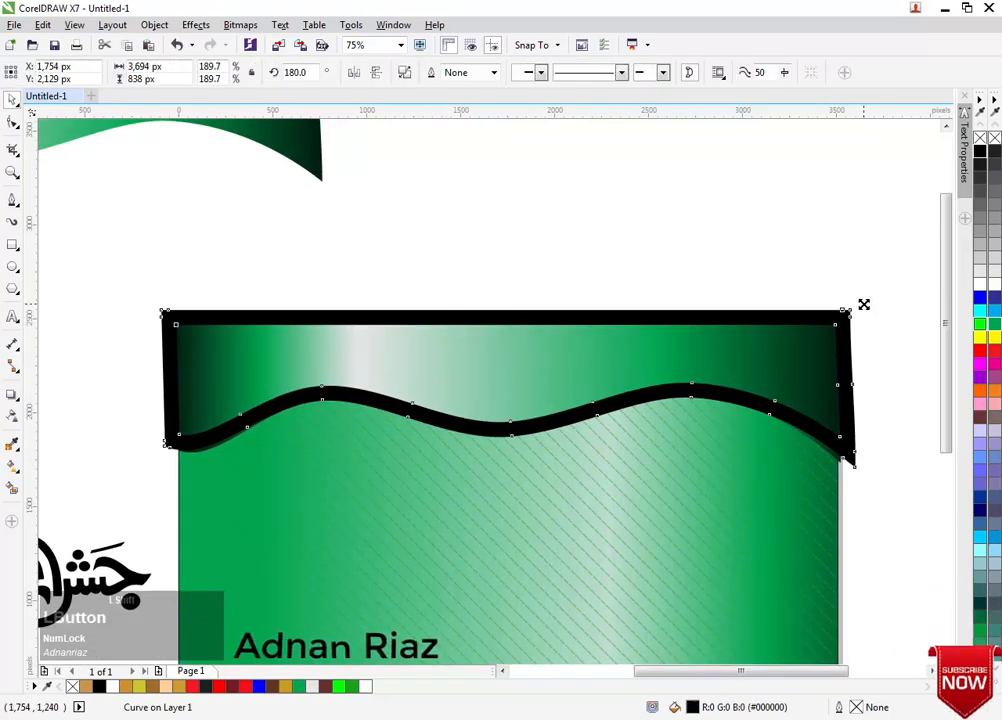
{"action": "left_click_drag", "start_coordinate": [862, 305], "coordinate": [862, 314]}
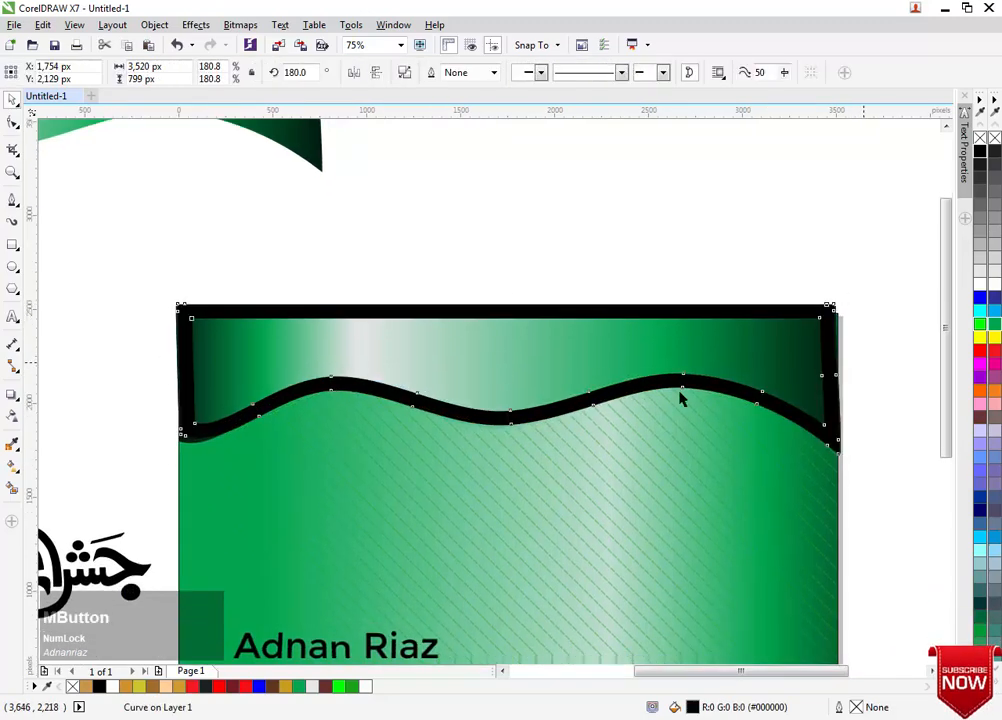
Copy the green fountain fill from the spare wavy band to the black frame and reverse it to run from right to left.
{"action": "scroll", "coordinate": [600, 420], "scroll_direction": "down", "scroll_amount": 2}
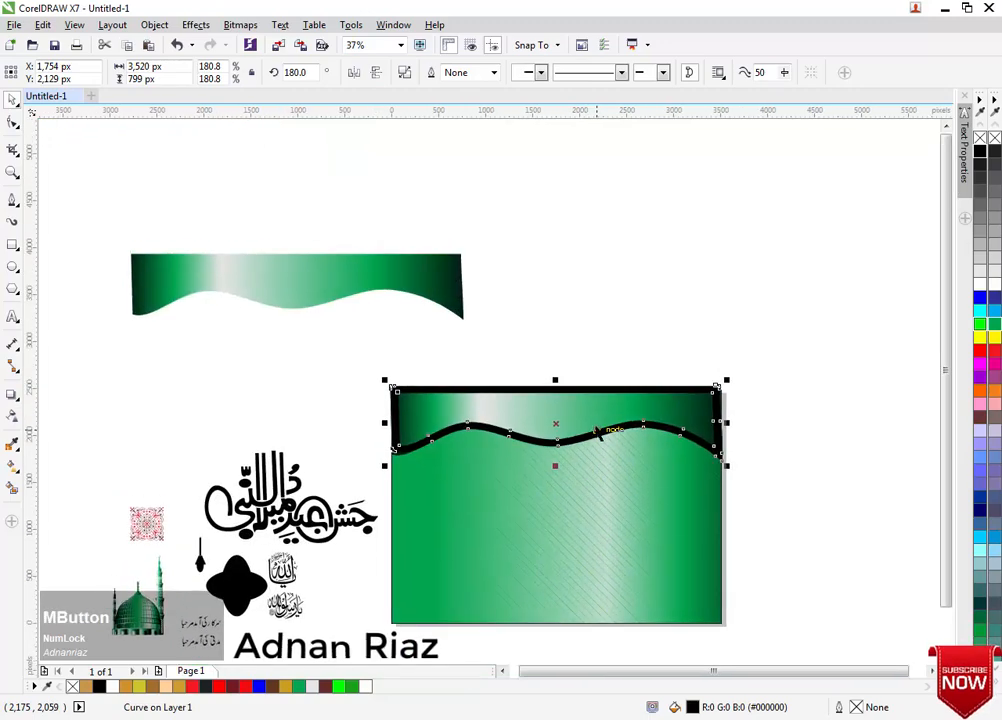
{"action": "key", "text": "g"}
{"action": "left_click", "coordinate": [190, 243]}
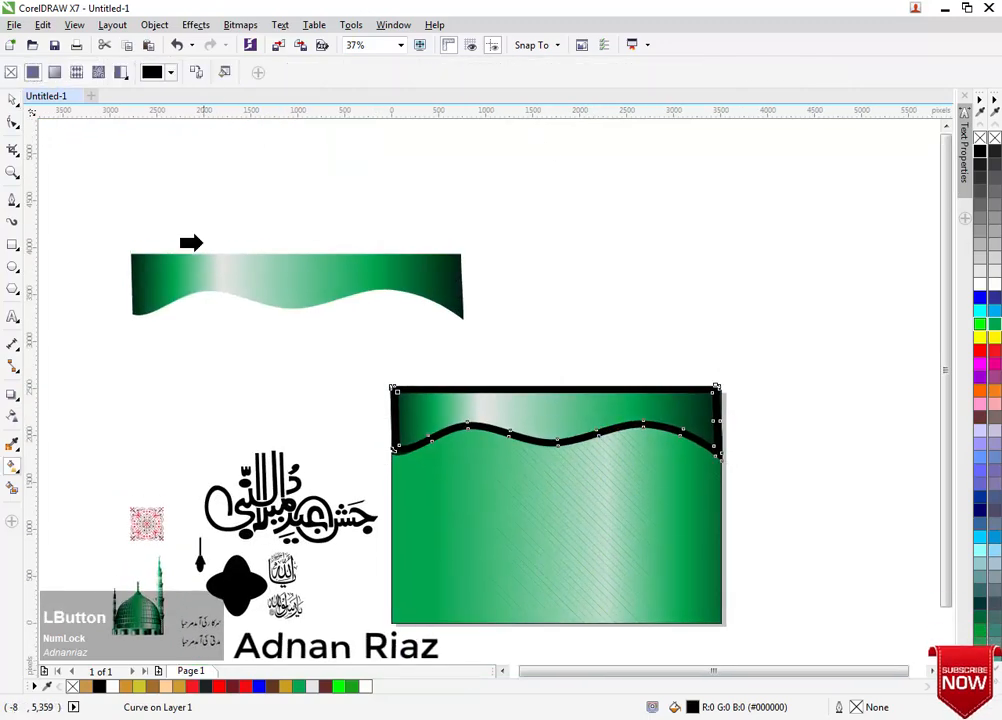
{"action": "left_click", "coordinate": [199, 265]}
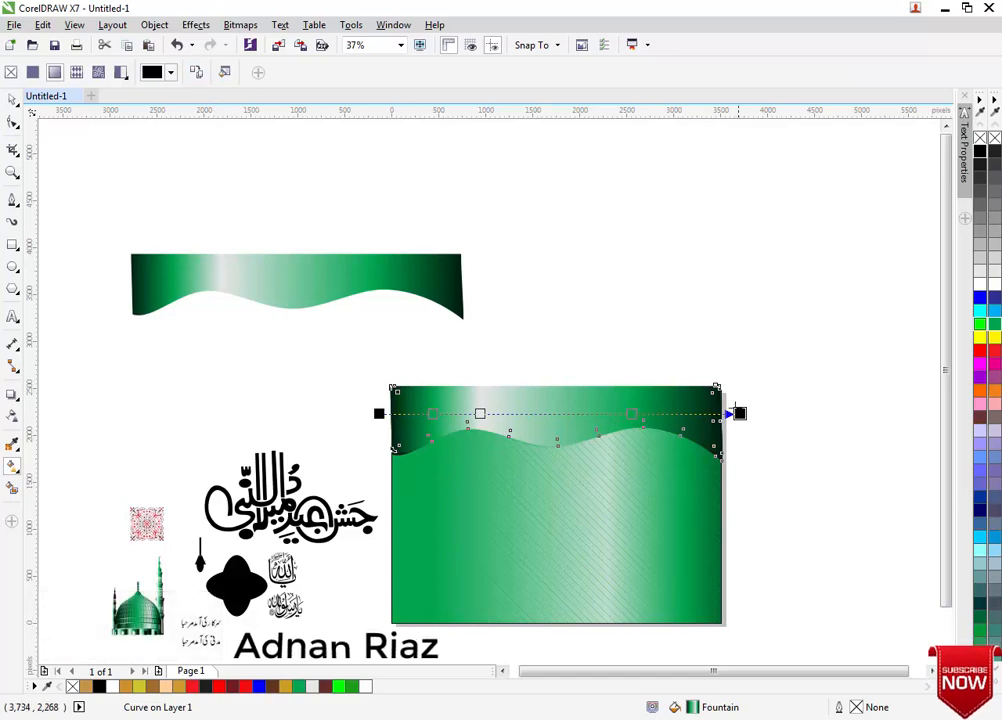
{"action": "left_click_drag", "start_coordinate": [740, 413], "coordinate": [728, 402]}
{"action": "left_click_drag", "start_coordinate": [379, 413], "coordinate": [351, 412]}
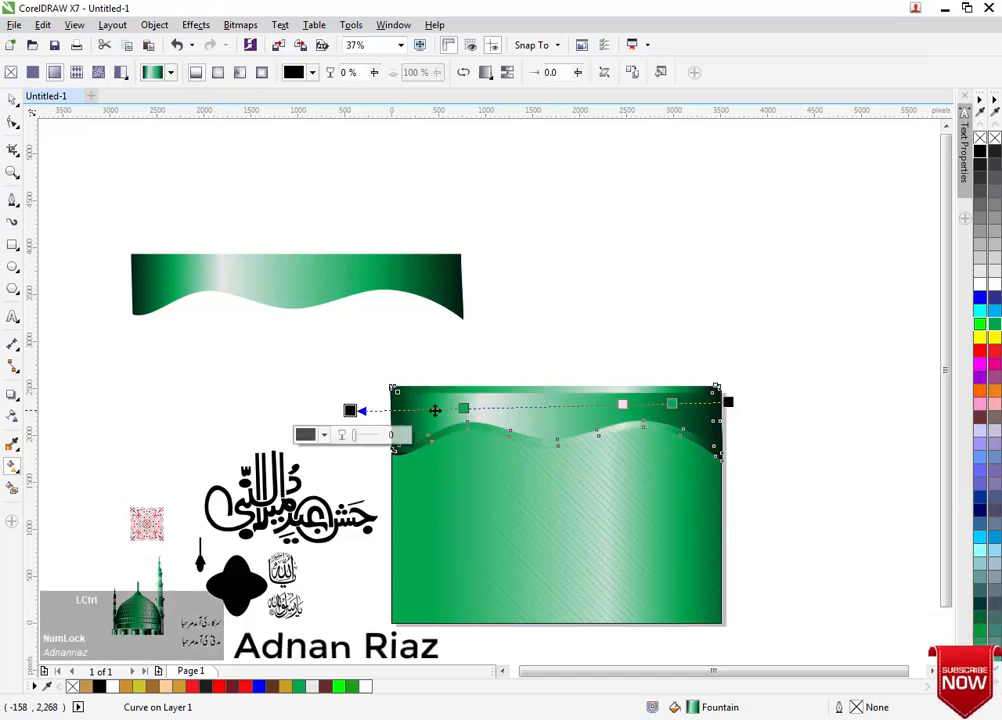
{"action": "left_click", "coordinate": [12, 98]}
PowerClip the two wavy bands and the gradient frame inside the green background rectangle and open the clip contents for editing.
{"action": "scroll", "coordinate": [597, 406], "scroll_direction": "up", "scroll_amount": 2}
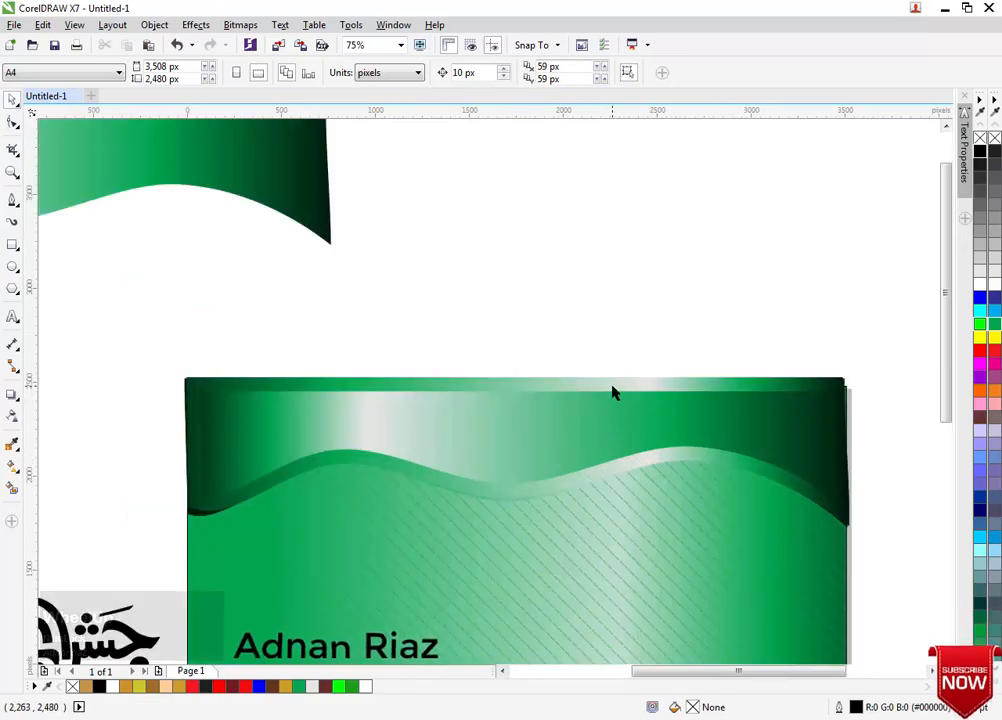
{"action": "left_click", "coordinate": [613, 393]}
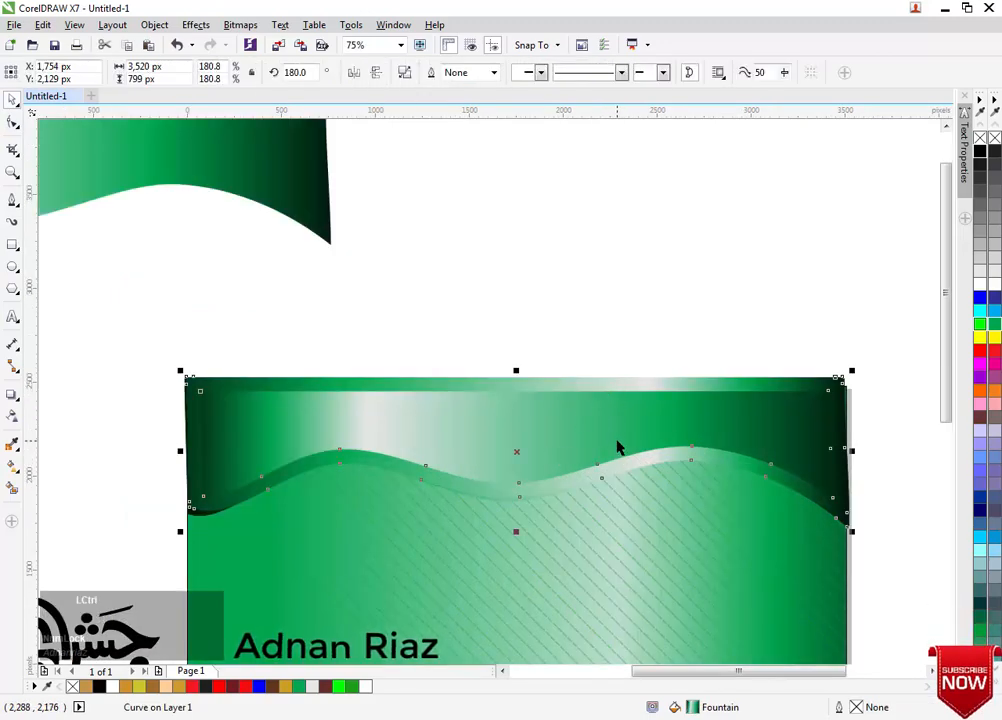
{"action": "scroll", "coordinate": [599, 418], "scroll_direction": "down", "scroll_amount": 2}
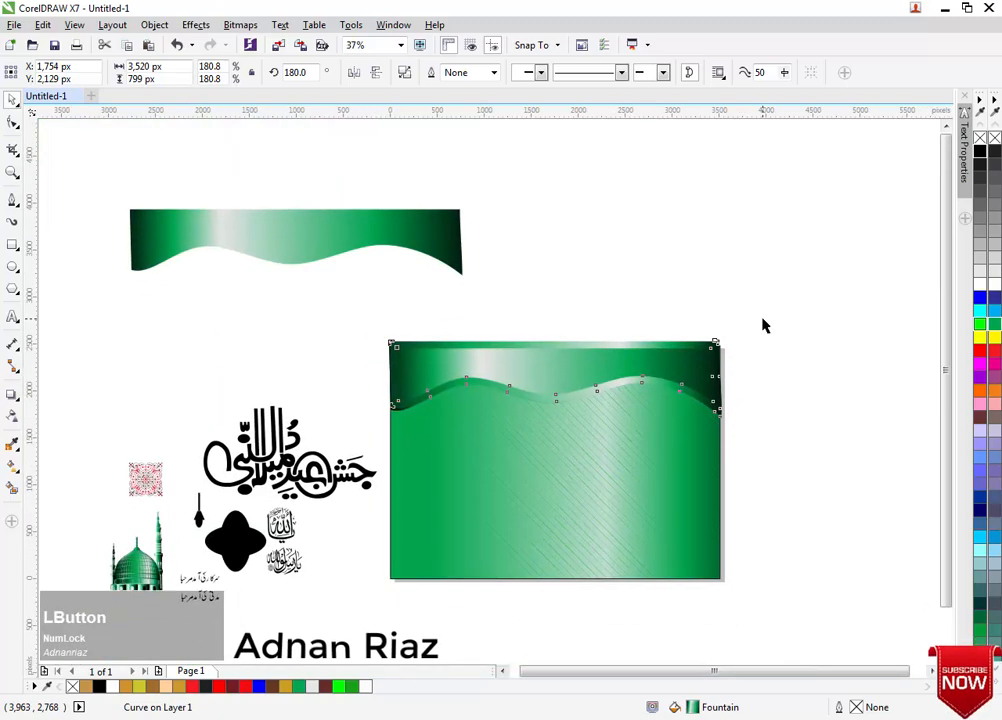
{"action": "left_click_drag", "start_coordinate": [736, 304], "coordinate": [382, 443]}
{"action": "right_click", "coordinate": [432, 385]}
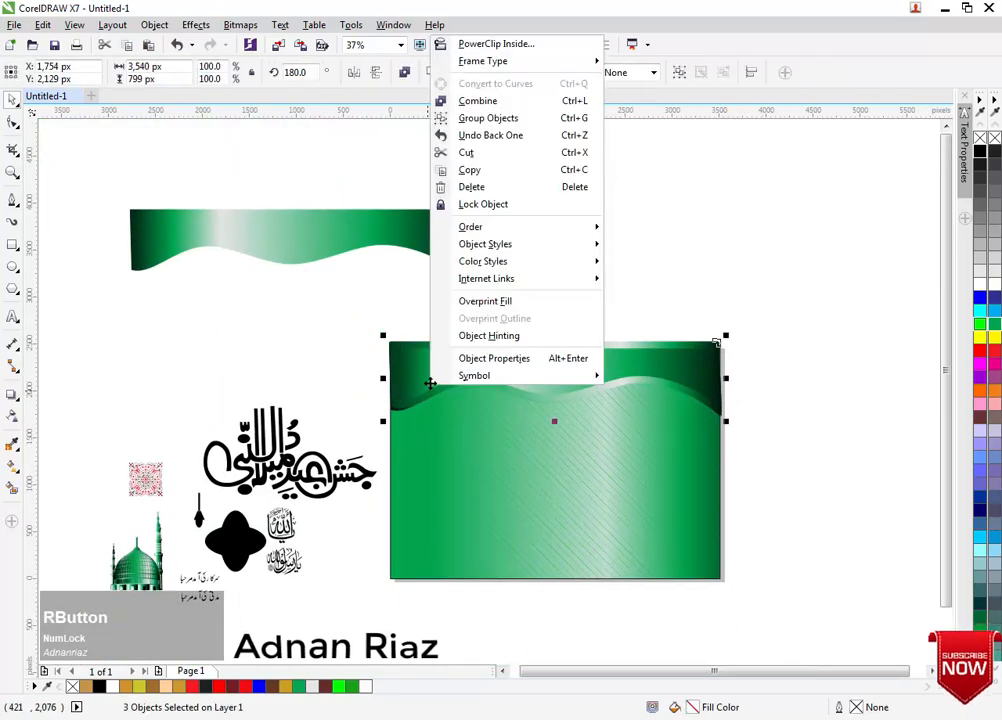
{"action": "left_click", "coordinate": [463, 45]}
{"action": "right_click", "coordinate": [426, 350]}
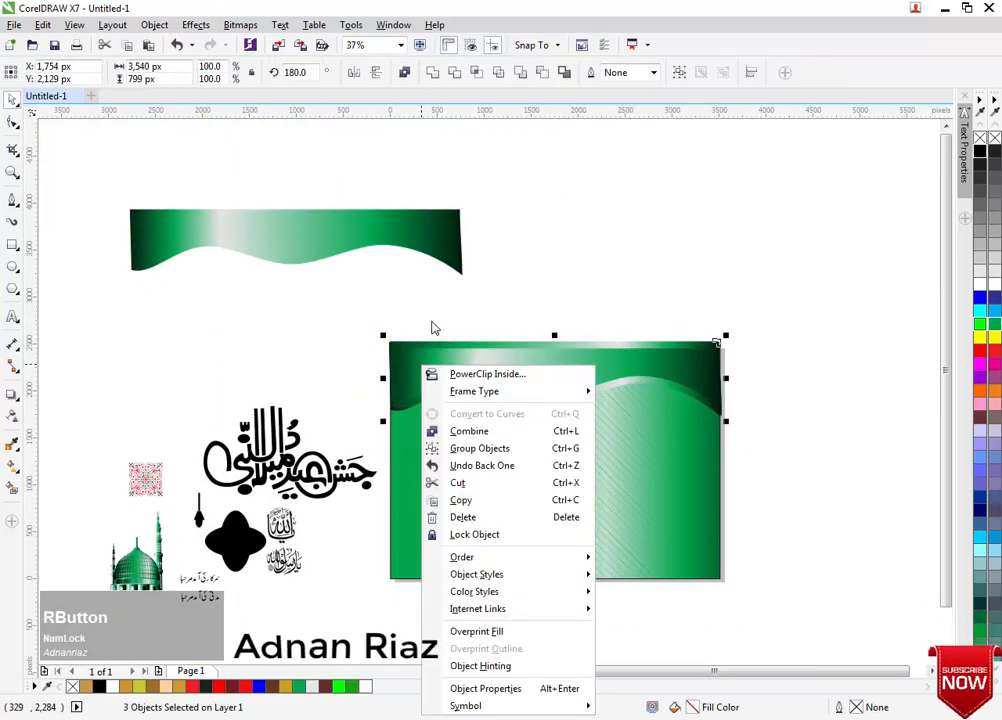
{"action": "left_click", "coordinate": [459, 376]}
{"action": "left_click", "coordinate": [515, 600]}
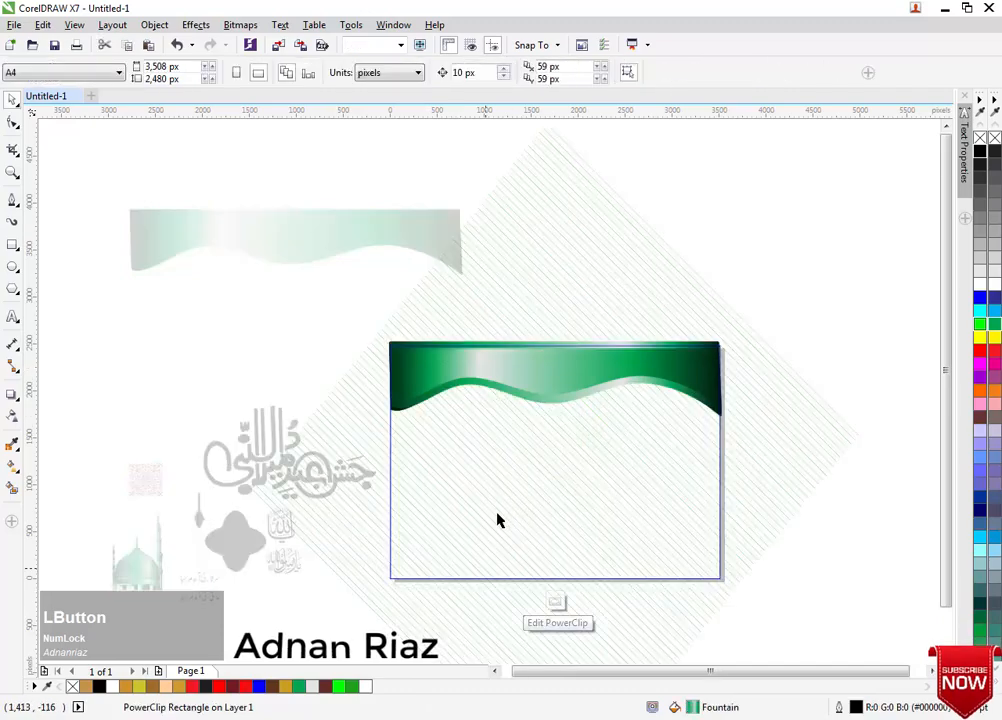
Move the gradient wavy frame straight down so that it sits clear below the two bands.
{"action": "scroll", "coordinate": [575, 395], "scroll_direction": "up", "scroll_amount": 3}
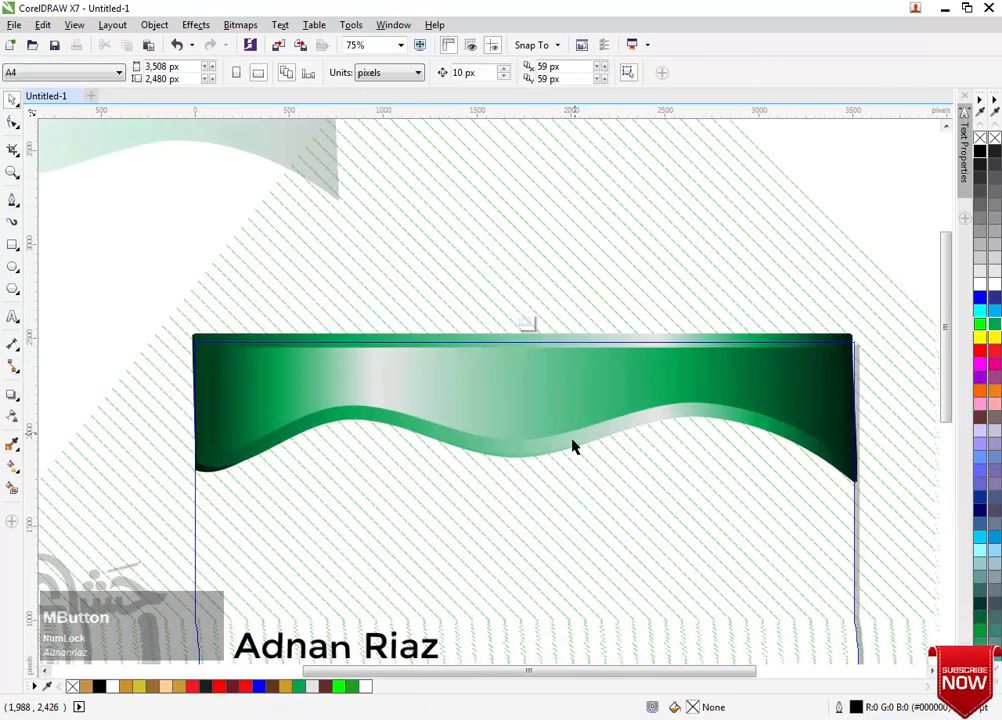
{"action": "left_click_drag", "start_coordinate": [573, 445], "coordinate": [572, 596]}
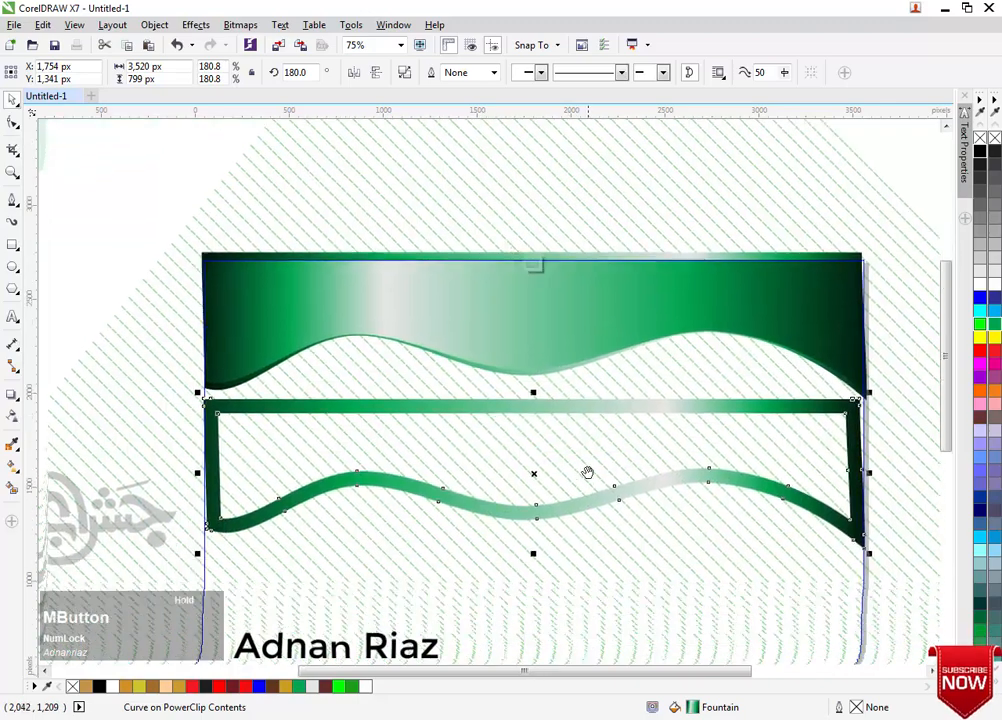
{"action": "scroll", "coordinate": [577, 405], "scroll_direction": "down", "scroll_amount": 2}
{"action": "left_click", "coordinate": [572, 312]}
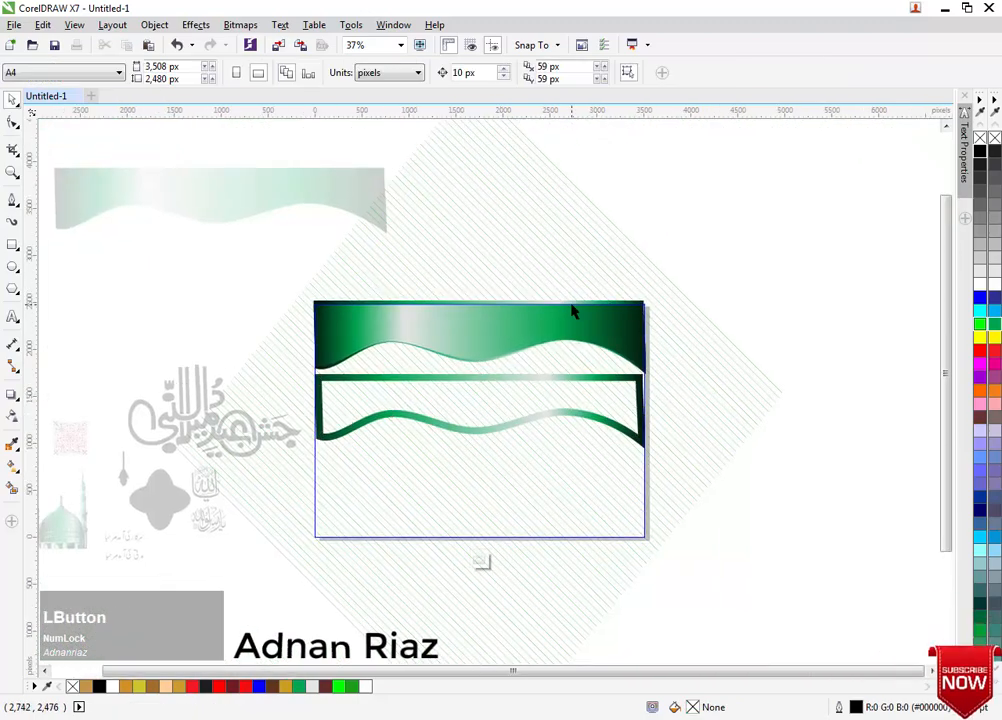
Send the gradient frame behind the front wavy band and move that band straight down over the frame.
{"action": "scroll", "coordinate": [520, 392], "scroll_direction": "up", "scroll_amount": 2}
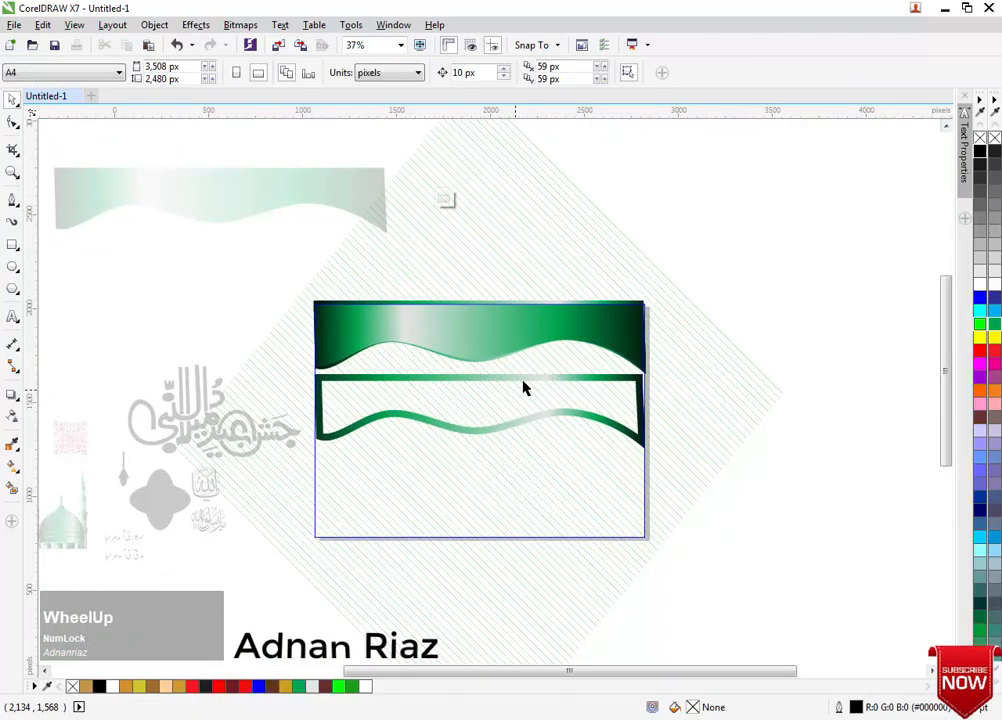
{"action": "left_click", "coordinate": [530, 372]}
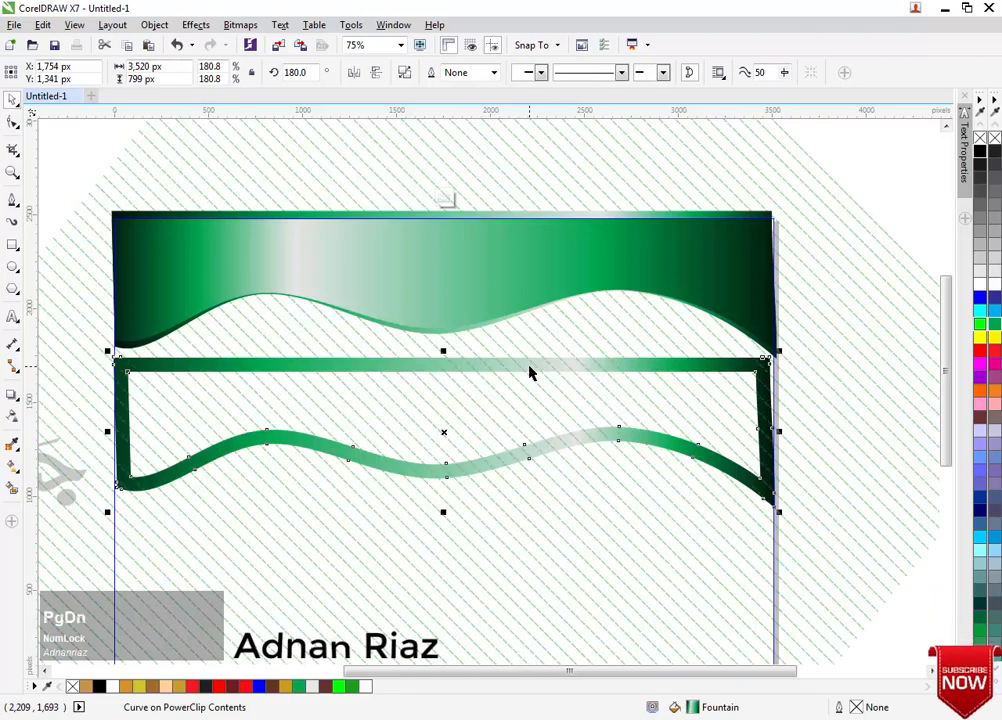
{"action": "mouse_move", "coordinate": [470, 412]}
{"action": "left_mouse_down"}
{"action": "mouse_move", "coordinate": [465, 342]}
{"action": "mouse_move", "coordinate": [472, 416]}
{"action": "mouse_move", "coordinate": [463, 423]}
{"action": "mouse_move", "coordinate": [472, 421]}
{"action": "left_mouse_up"}
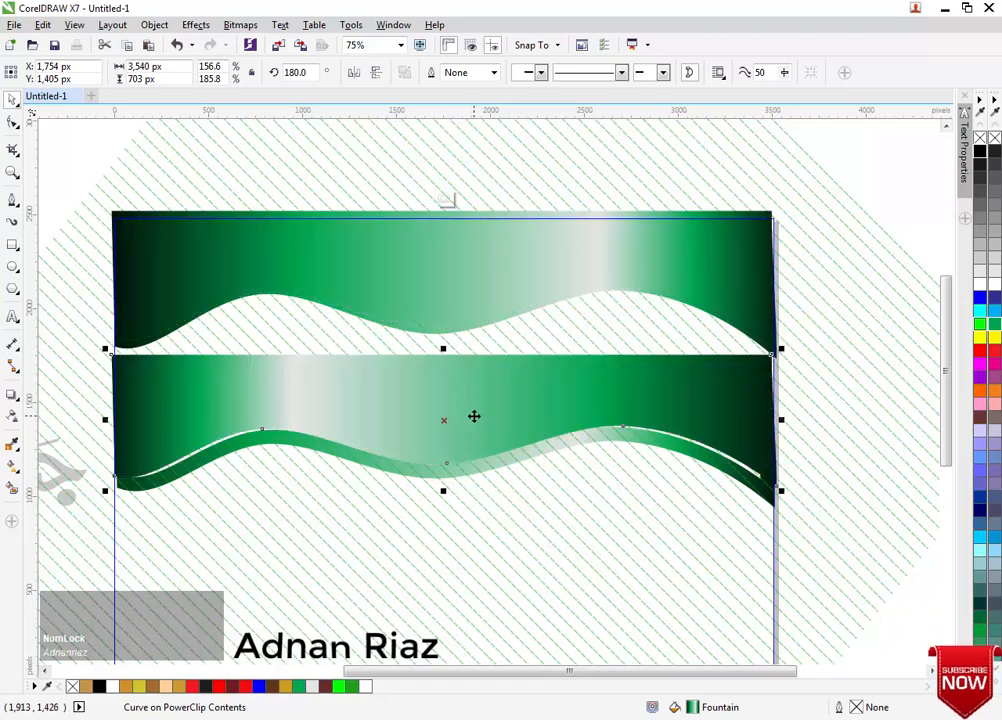
Nudge the front band vertically so that the gradient frame shows as a thin edge along its wavy lower side.
{"action": "key", "text": "Down"}
{"action": "key", "text": "Down"}
{"action": "key", "text": "Down"}
{"action": "key", "text": "Down"}
{"action": "key", "text": "Down"}
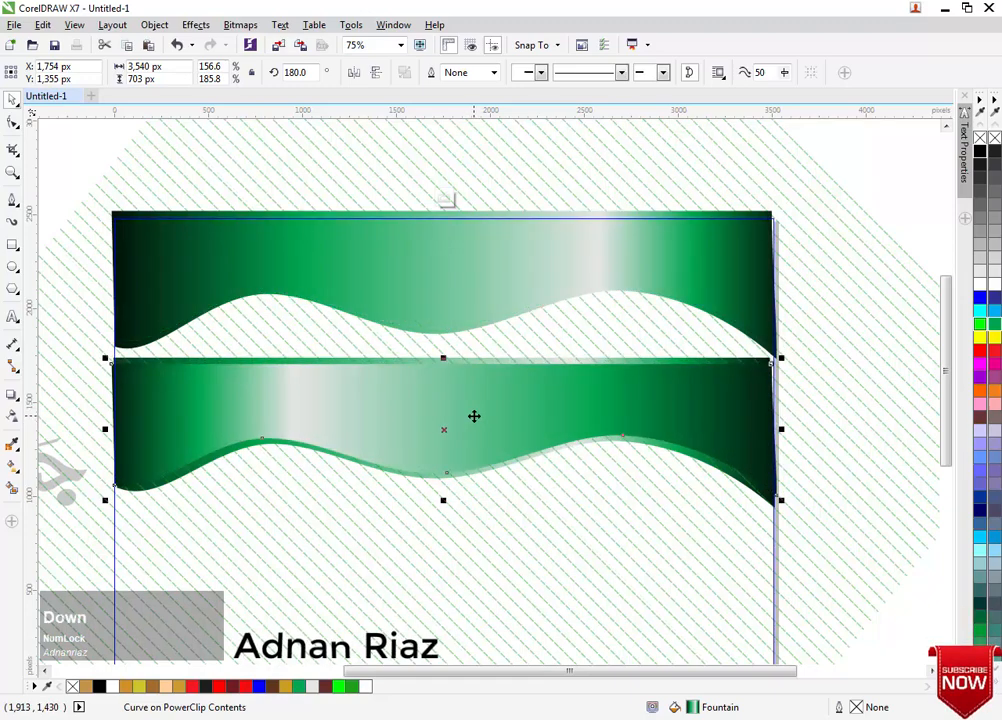
{"action": "key", "text": "Up"}
{"action": "key", "text": "Up"}
{"action": "key", "text": "Up"}
{"action": "left_click", "coordinate": [342, 494]}
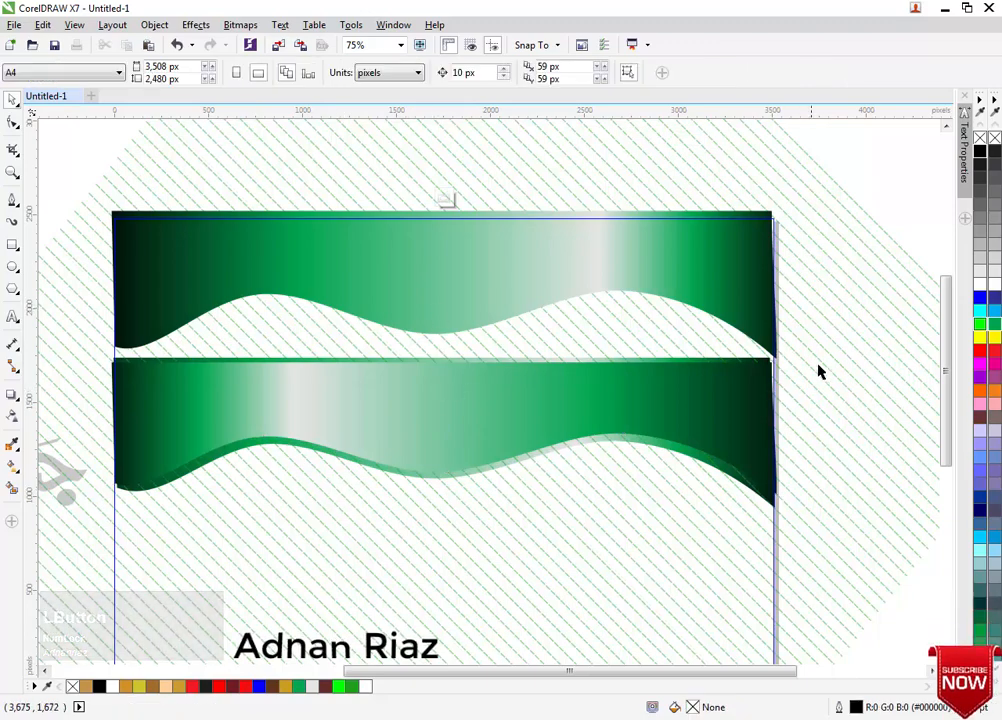
Group the front band with its gradient frame and move the group straight up over the reversed-gradient band.
{"action": "scroll", "coordinate": [823, 340], "scroll_direction": "down", "scroll_amount": 1}
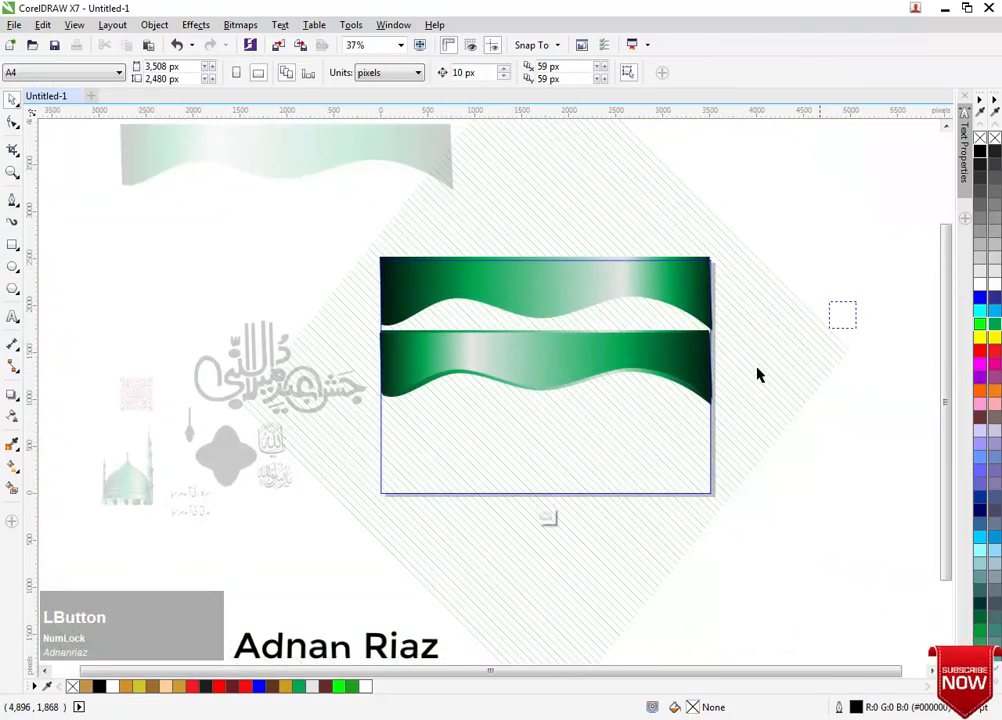
{"action": "left_click_drag", "start_coordinate": [757, 375], "coordinate": [406, 415]}
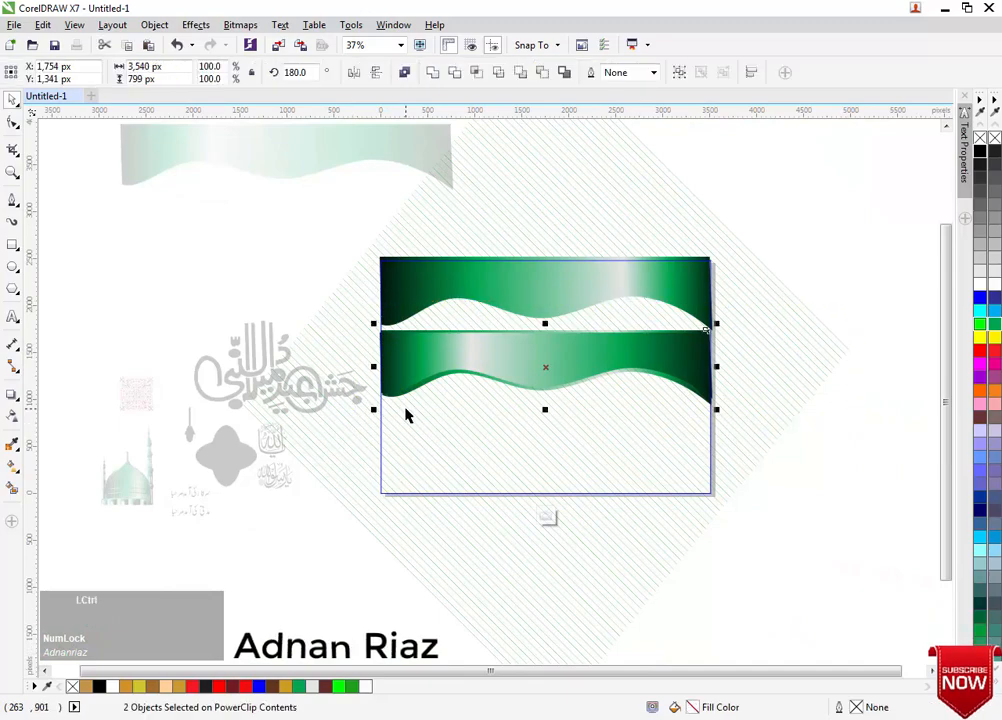
{"action": "key", "text": "ctrl+g"}
{"action": "middle_click", "coordinate": [570, 362]}
{"action": "scroll", "coordinate": [535, 412], "scroll_direction": "up", "scroll_amount": 1}
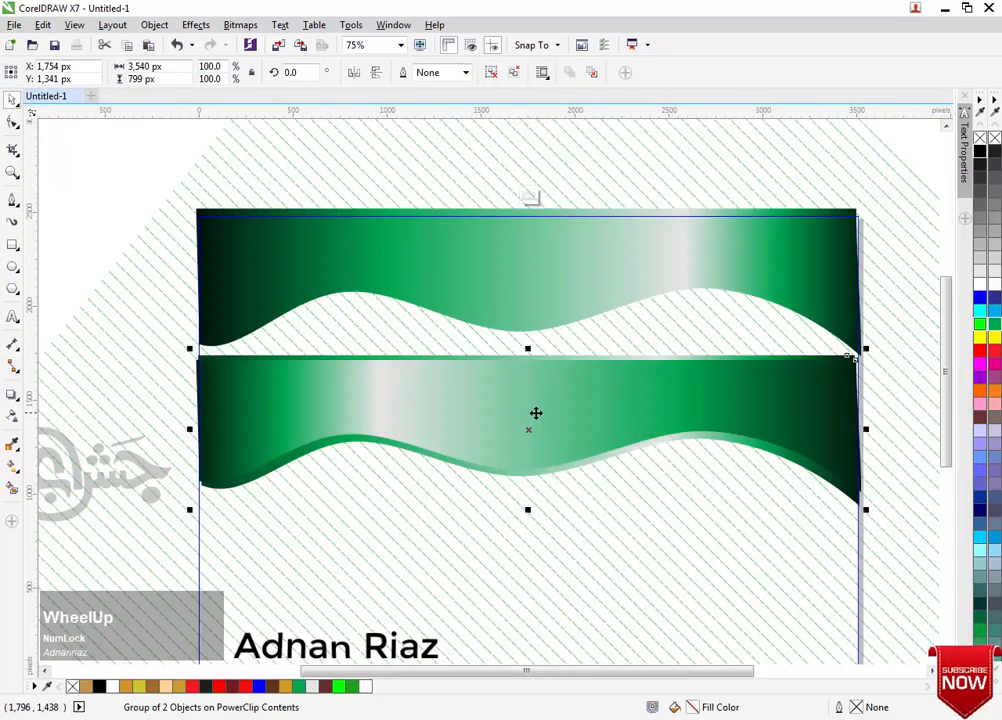
{"action": "left_click_drag", "start_coordinate": [535, 412], "coordinate": [528, 291]}
{"action": "left_click_drag", "start_coordinate": [471, 315], "coordinate": [474, 319]}
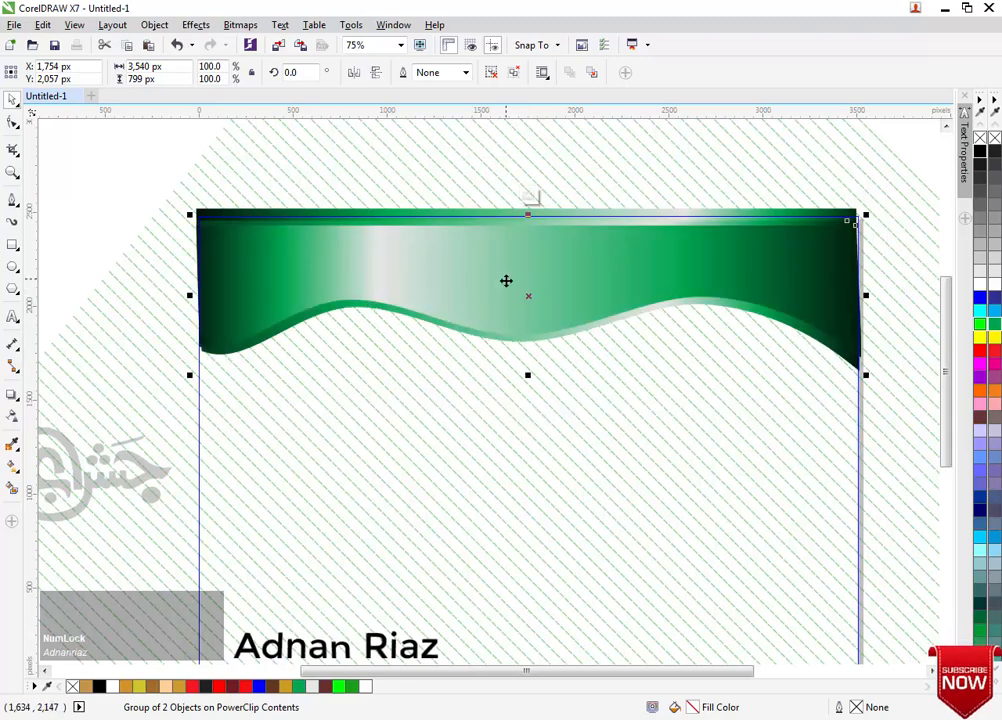
Try to move the front band down on its own within the group.
{"action": "scroll", "coordinate": [506, 281], "scroll_direction": "up", "scroll_amount": 3}
{"action": "left_click", "coordinate": [488, 407], "text": "ctrl"}
{"action": "left_click_drag", "start_coordinate": [487, 447], "coordinate": [487, 511]}
{"action": "key", "text": "ctrl+z"}
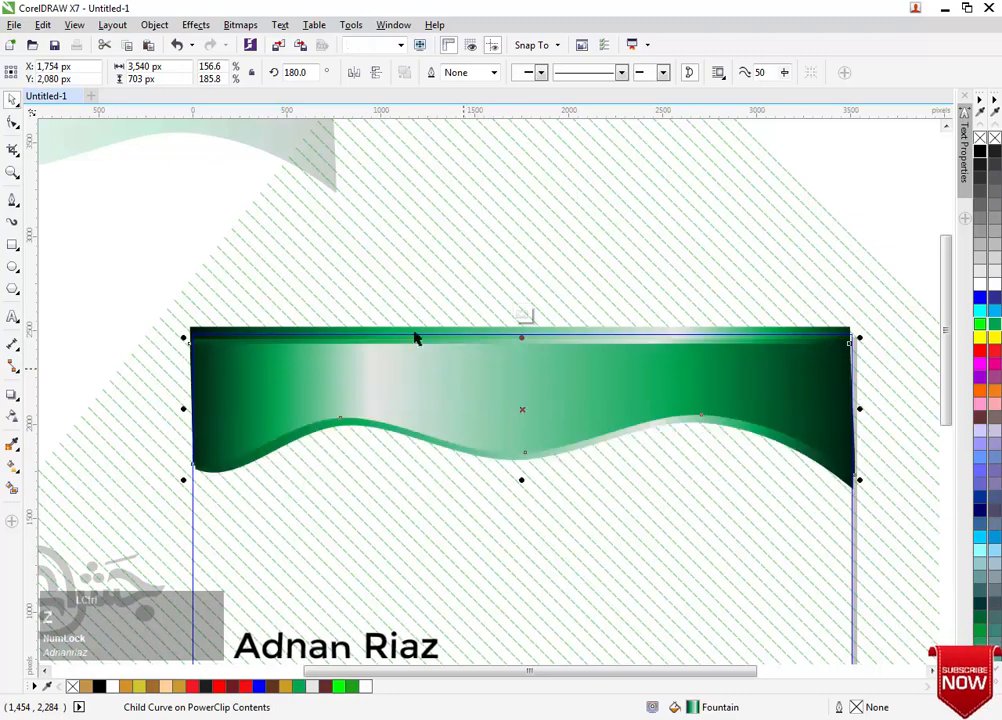
Move the front band group down, then shift the rear band's light gradient stop toward the middle and extend both gradient ends outward.
{"action": "left_click_drag", "start_coordinate": [385, 349], "coordinate": [393, 442]}
{"action": "left_click", "coordinate": [394, 373]}
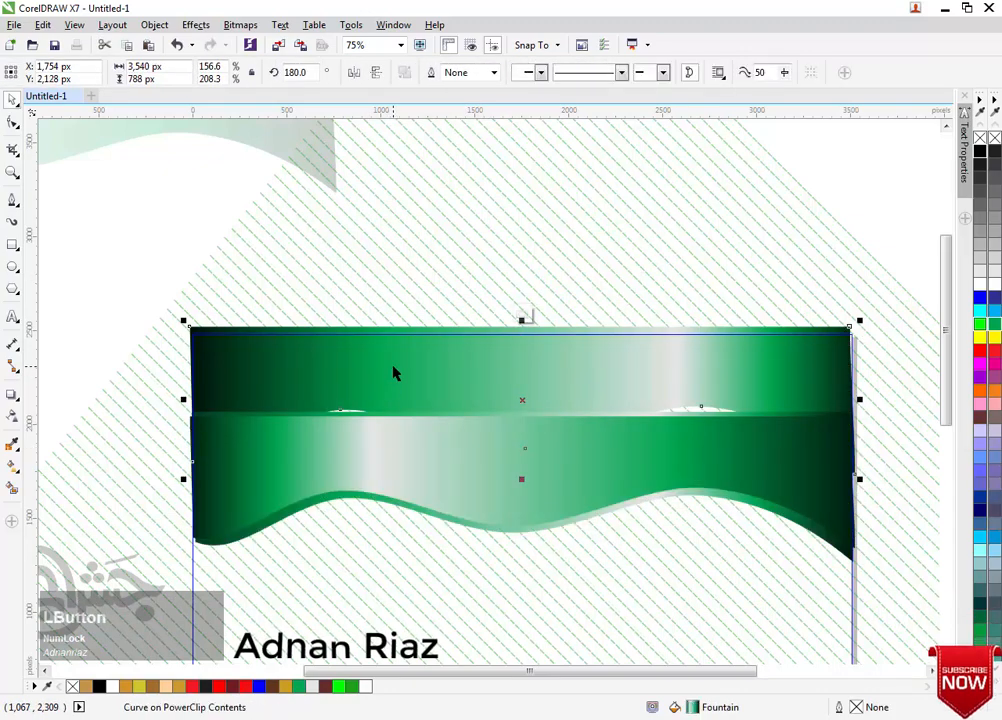
{"action": "key", "text": "g"}
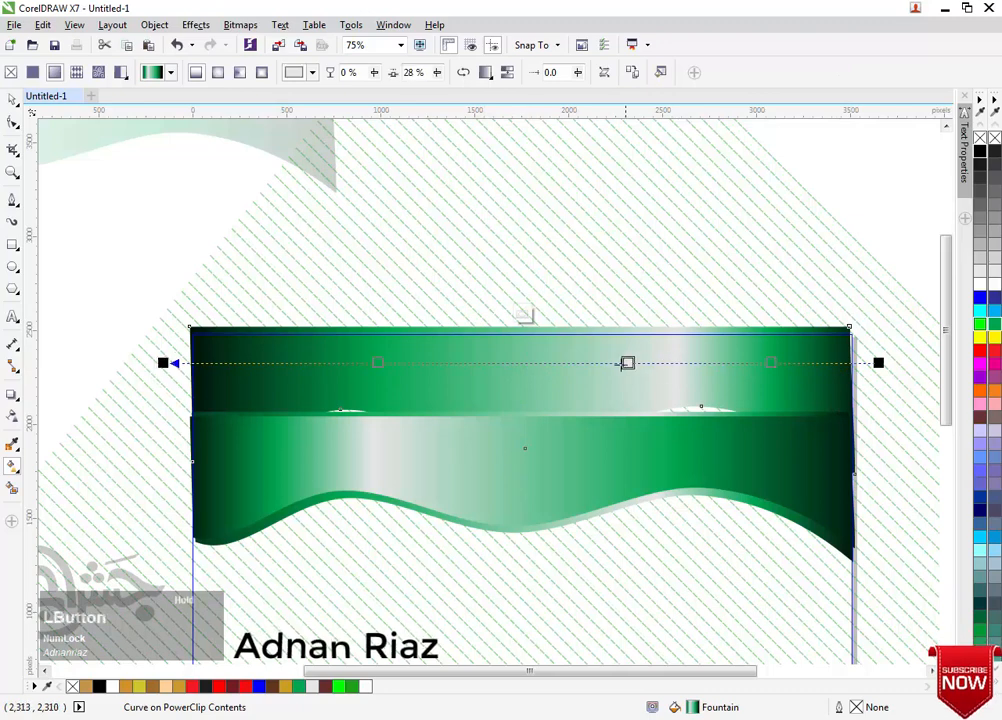
{"action": "left_click_drag", "start_coordinate": [627, 363], "coordinate": [606, 362]}
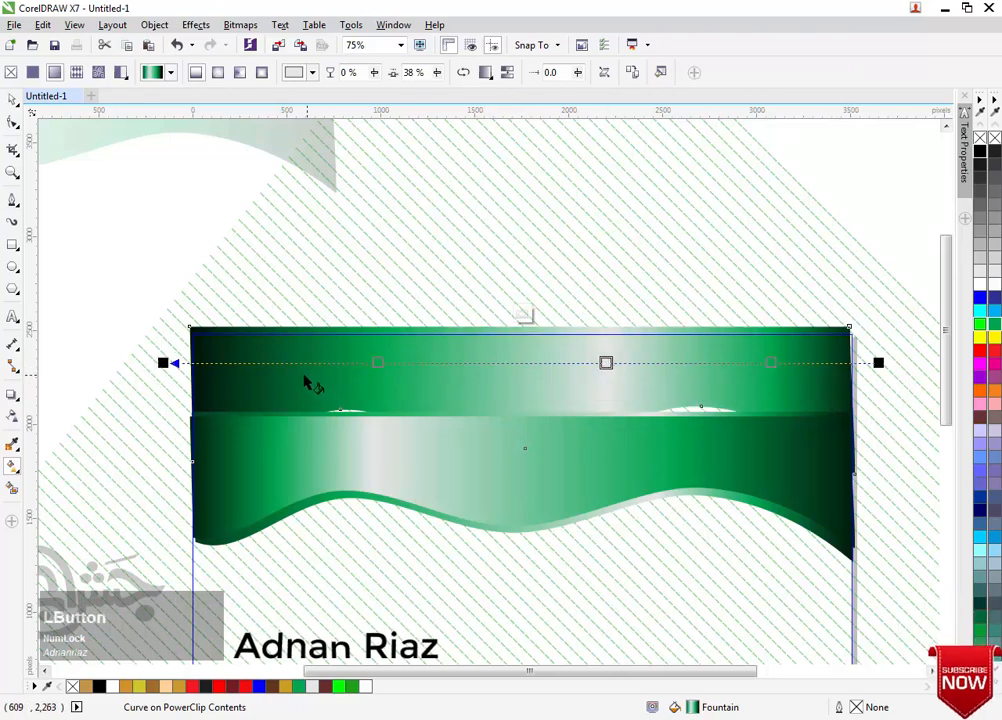
{"action": "left_click_drag", "start_coordinate": [64, 364], "coordinate": [66, 363]}
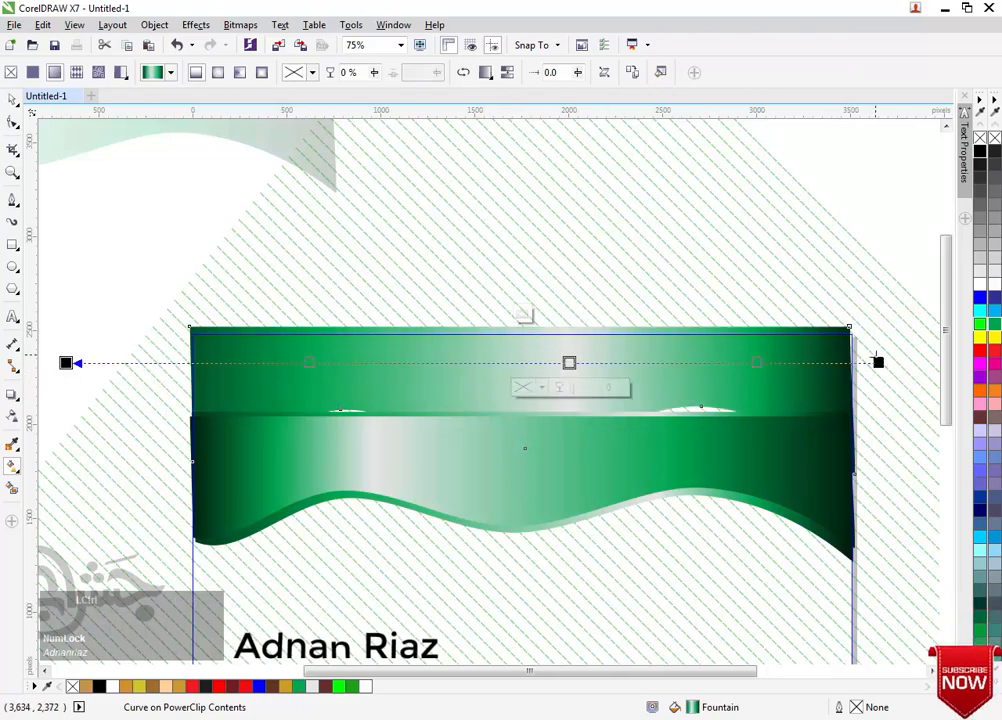
{"action": "left_click_drag", "start_coordinate": [878, 363], "coordinate": [922, 363]}
{"action": "left_click", "coordinate": [10, 100]}
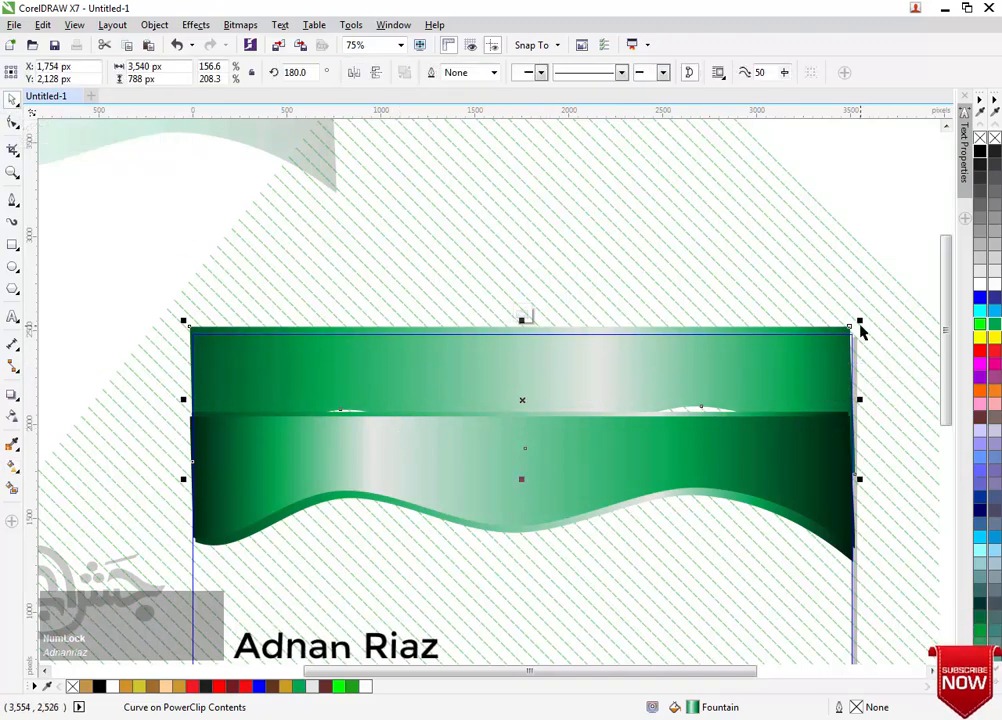
Centre-align the front band group on the rear gradient band and finish editing the banner's PowerClip contents.
{"action": "left_click", "coordinate": [552, 458], "text": "shift"}
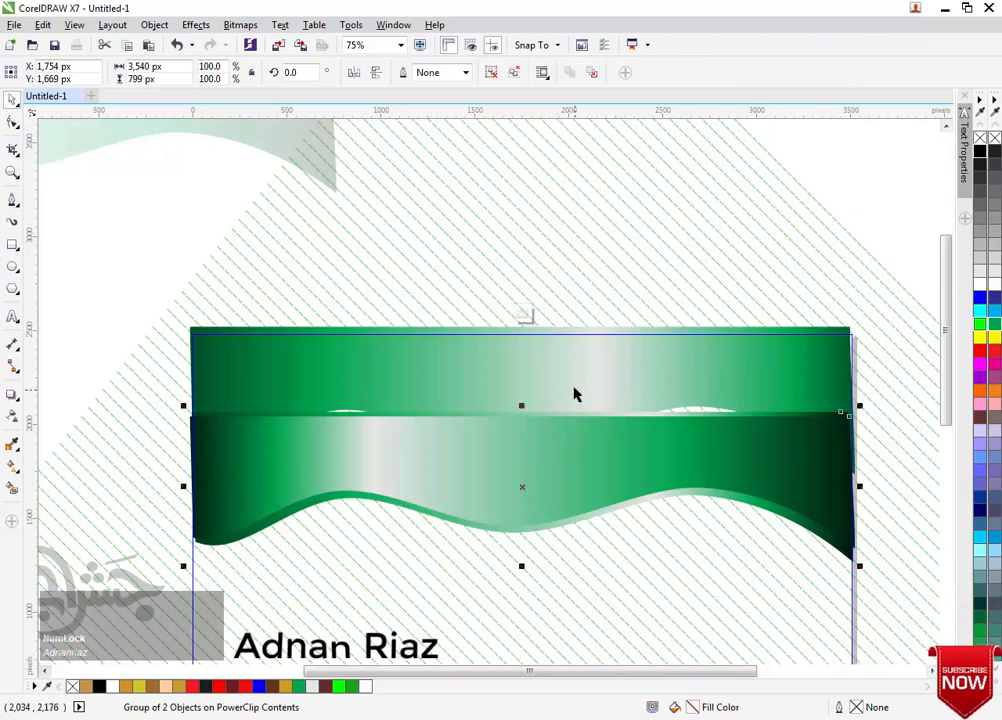
{"action": "key", "text": "t"}
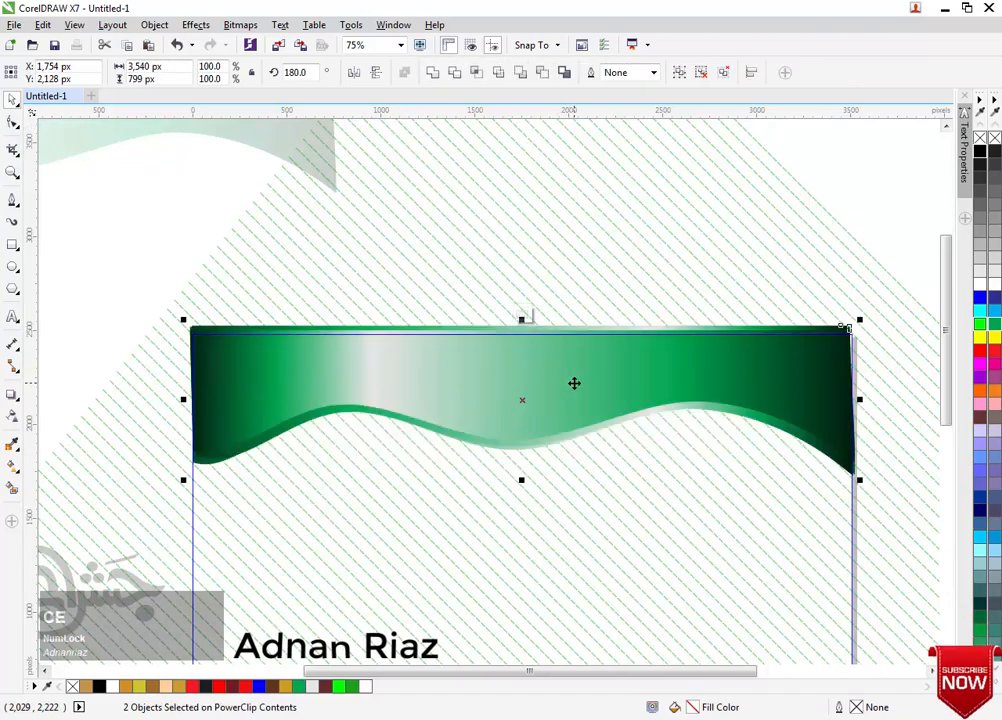
{"action": "scroll", "coordinate": [574, 383], "scroll_direction": "down", "scroll_amount": 2}
{"action": "left_click_drag", "start_coordinate": [570, 362], "coordinate": [537, 313]}
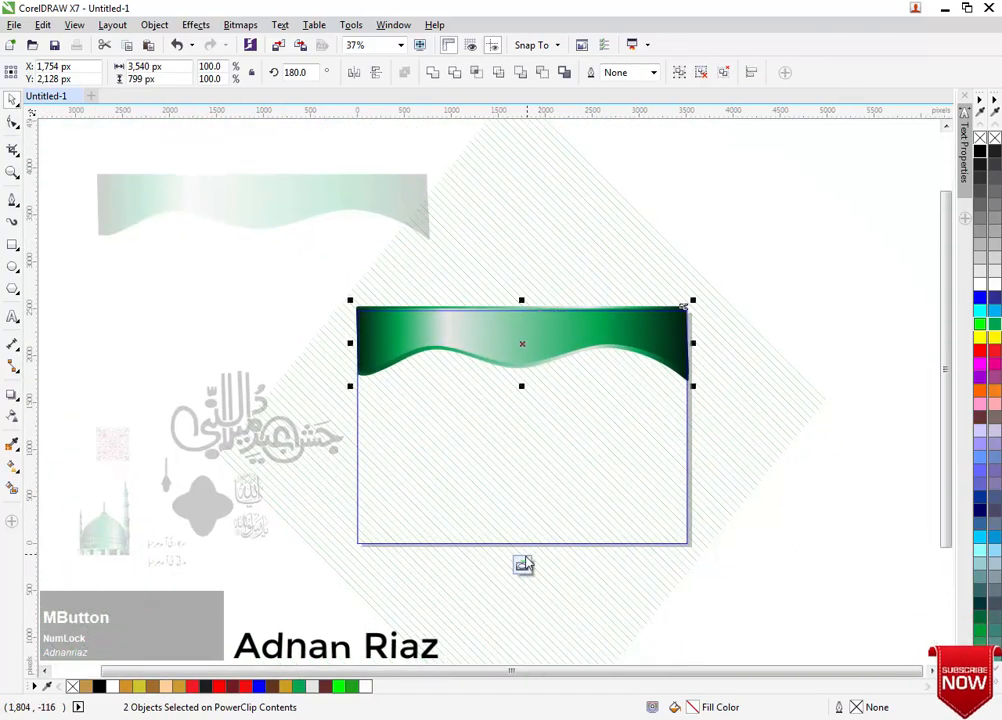
{"action": "left_click", "coordinate": [786, 263]}
{"action": "left_click_drag", "start_coordinate": [606, 294], "coordinate": [626, 229]}
{"action": "left_click", "coordinate": [543, 501]}
Cut the red square ornament from beside the page and paste it into the banner's PowerClip contents.
{"action": "left_click_drag", "start_coordinate": [197, 500], "coordinate": [335, 450]}
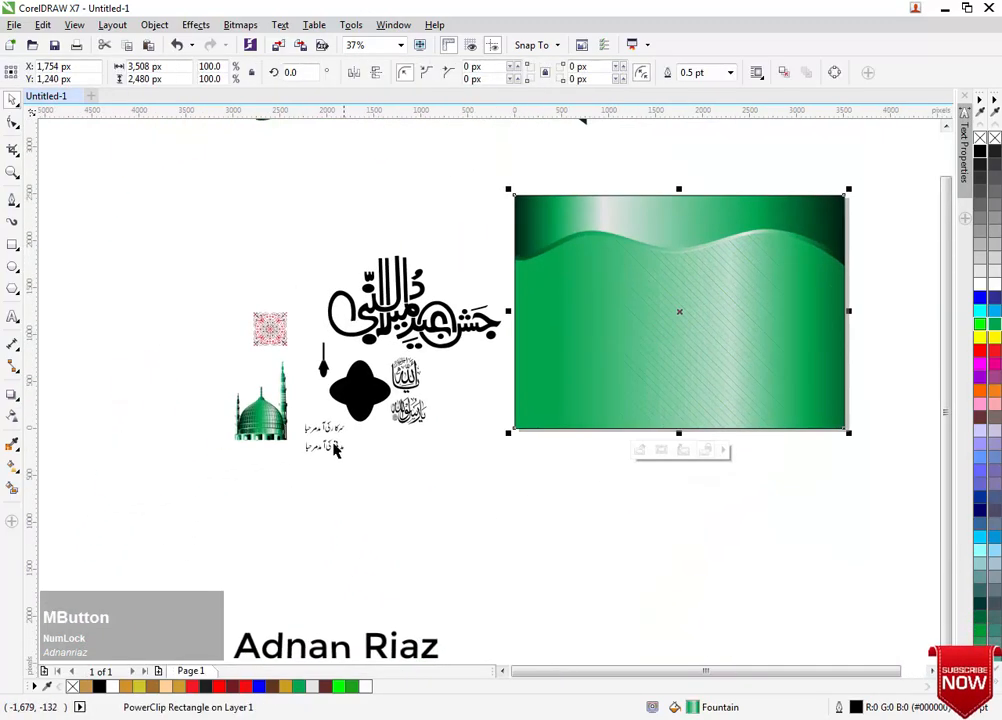
{"action": "left_click", "coordinate": [272, 340]}
{"action": "key", "text": "ctrl+x"}
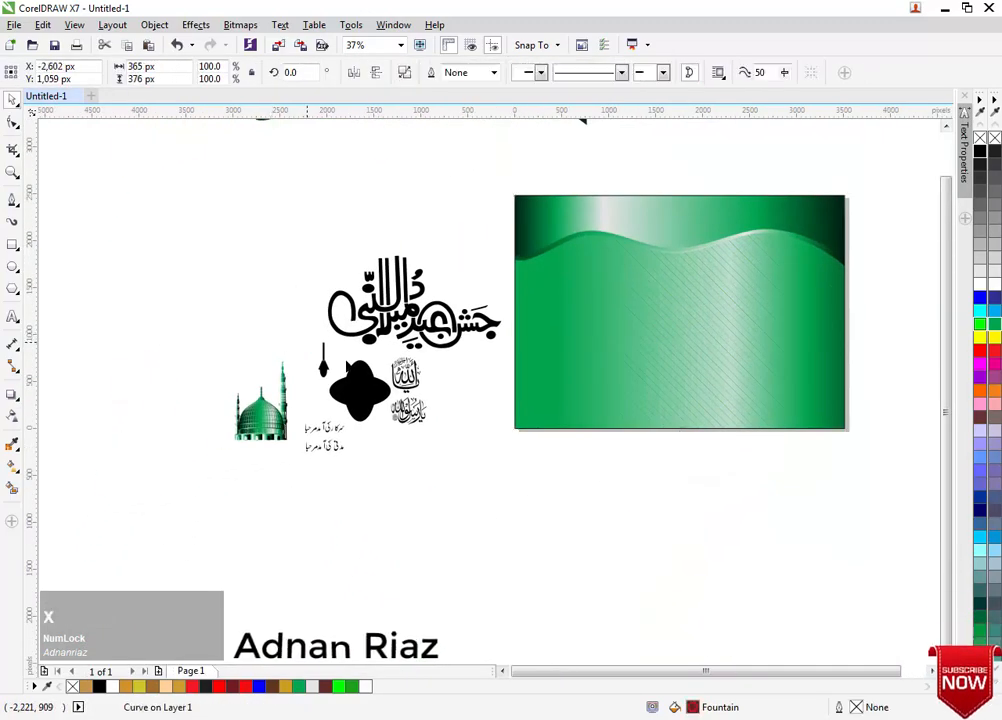
{"action": "left_click", "coordinate": [677, 383]}
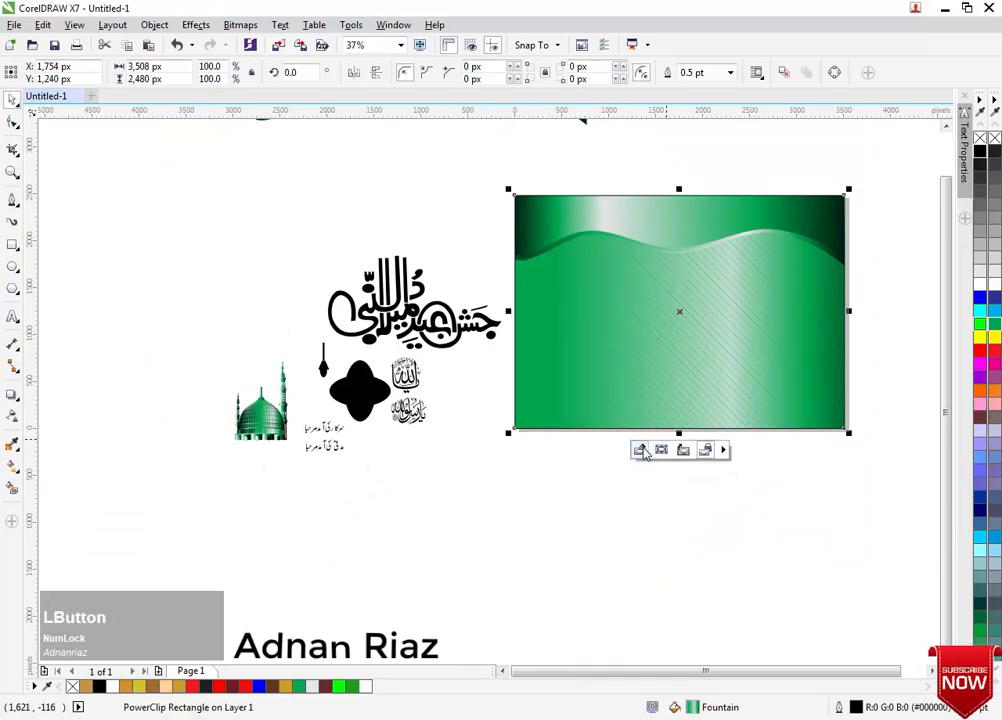
{"action": "left_click", "coordinate": [641, 450]}
{"action": "key", "text": "ctrl+v"}
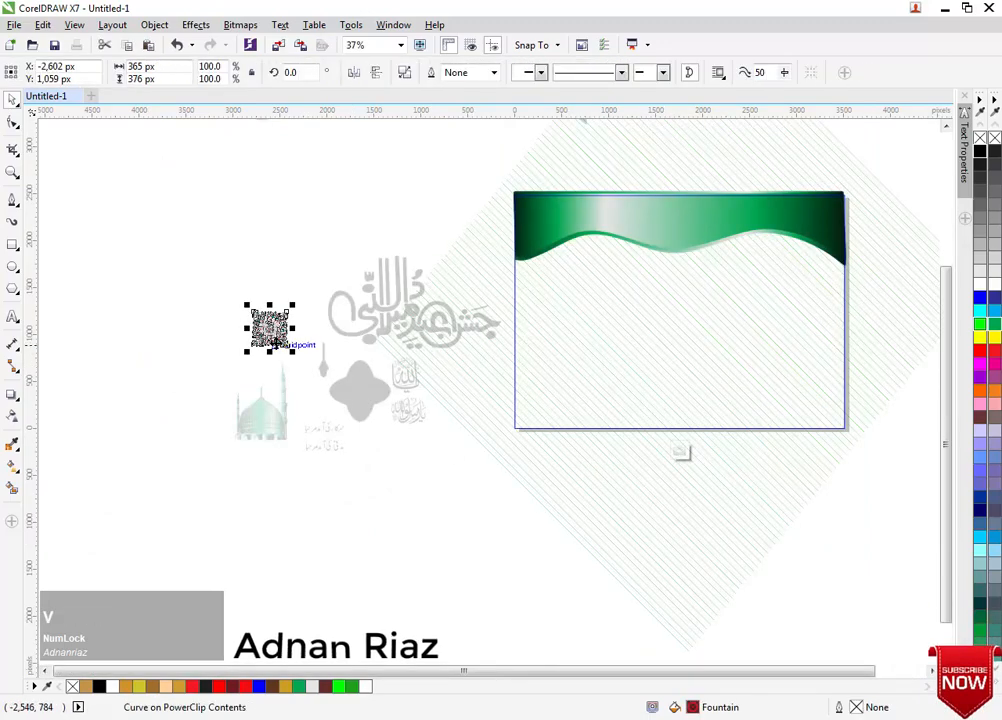
Move the pasted ornament just outside the wavy band, above the banner's upper-left corner.
{"action": "left_click_drag", "start_coordinate": [617, 257], "coordinate": [635, 218]}
{"action": "scroll", "coordinate": [633, 221], "scroll_direction": "up", "scroll_amount": 3}
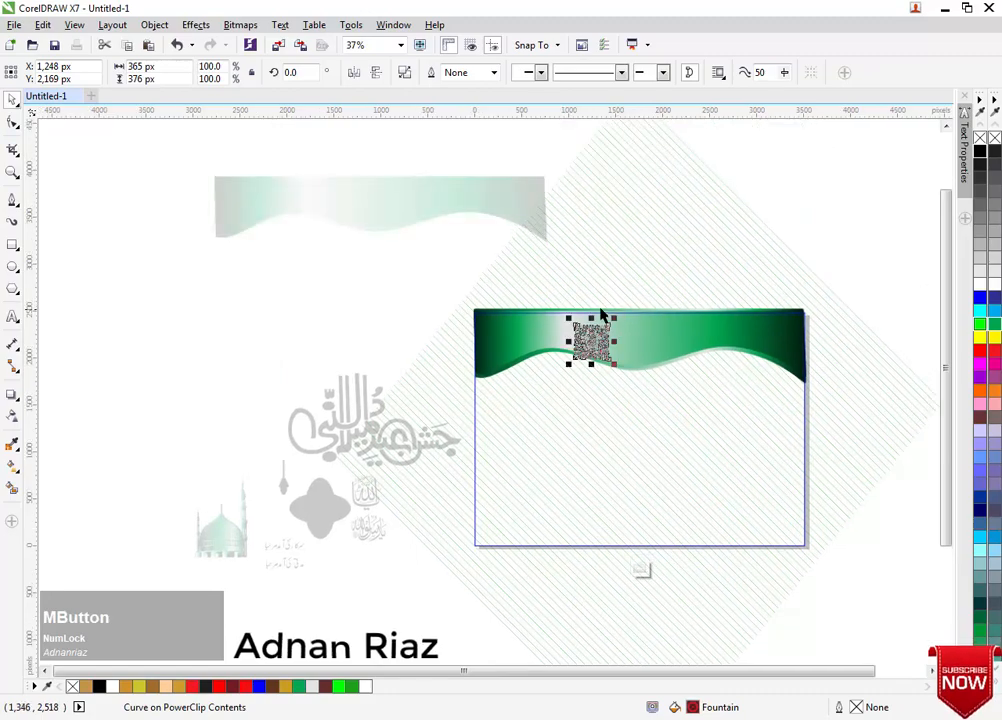
{"action": "scroll", "coordinate": [601, 311], "scroll_direction": "up", "scroll_amount": 2}
{"action": "left_click_drag", "start_coordinate": [582, 378], "coordinate": [318, 270]}
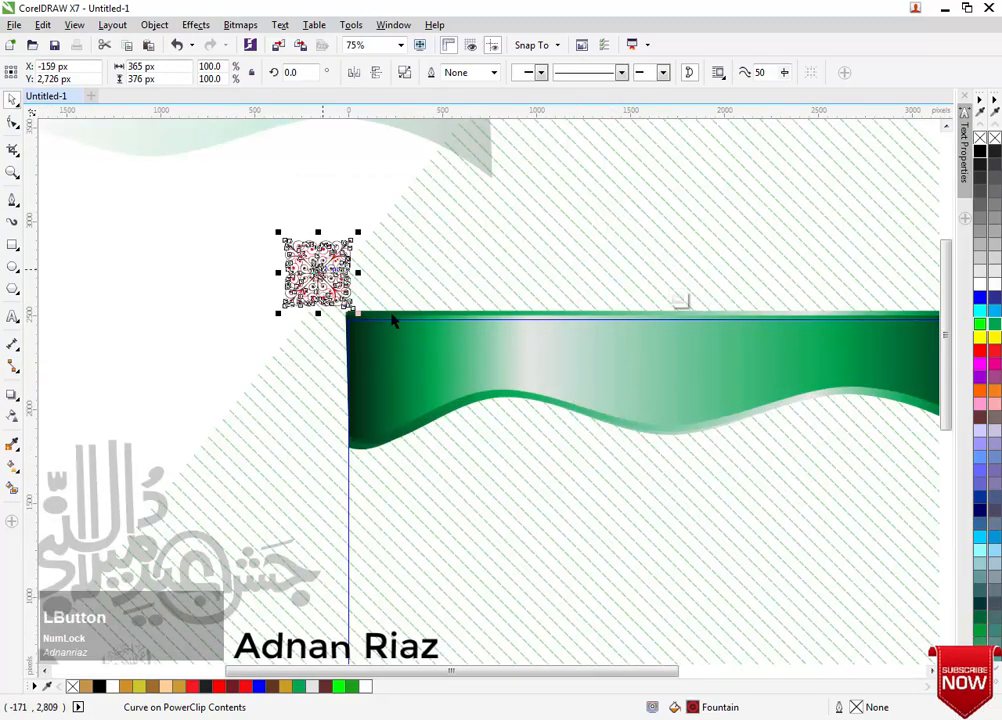
Ungroup the front wavy band from its gradient frame and undo a trial move of the front band.
{"action": "left_click", "coordinate": [455, 347]}
{"action": "left_click", "coordinate": [514, 75]}
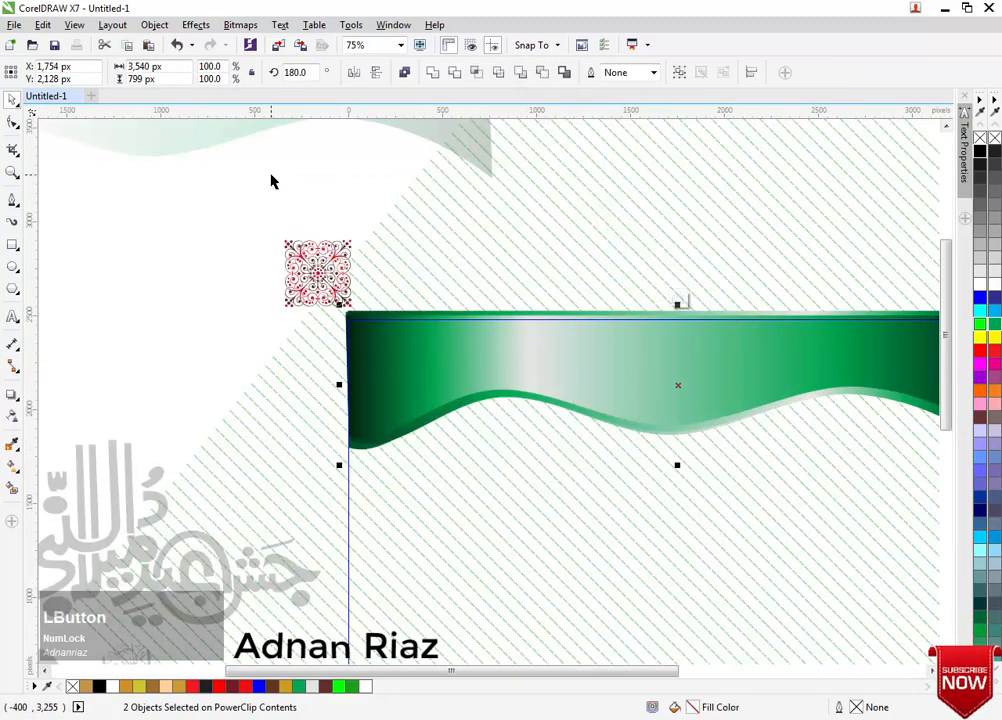
{"action": "left_click", "coordinate": [273, 181]}
{"action": "middle_click", "coordinate": [330, 255]}
{"action": "left_click_drag", "start_coordinate": [381, 329], "coordinate": [421, 335]}
{"action": "key", "text": "ctrl+z"}
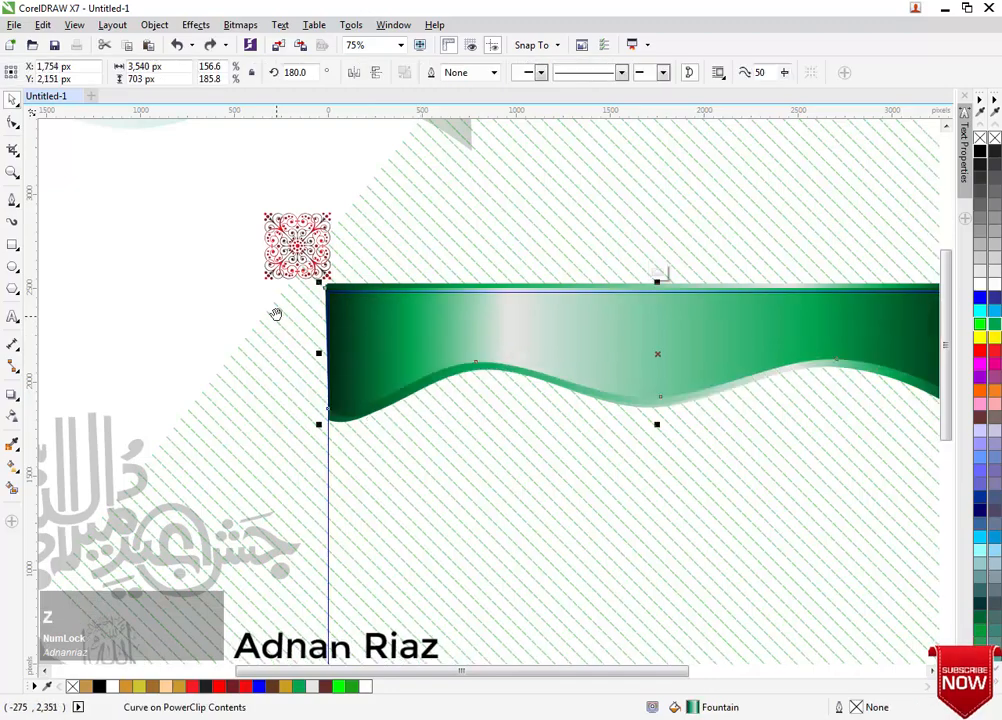
{"action": "middle_click", "coordinate": [277, 313]}
{"action": "left_click", "coordinate": [253, 293]}
Recolour the ornament's radial fountain fill by replacing its three red colour stops with green.
{"action": "scroll", "coordinate": [344, 257], "scroll_direction": "up", "scroll_amount": 2}
{"action": "middle_click", "coordinate": [346, 260]}
{"action": "middle_click", "coordinate": [360, 302]}
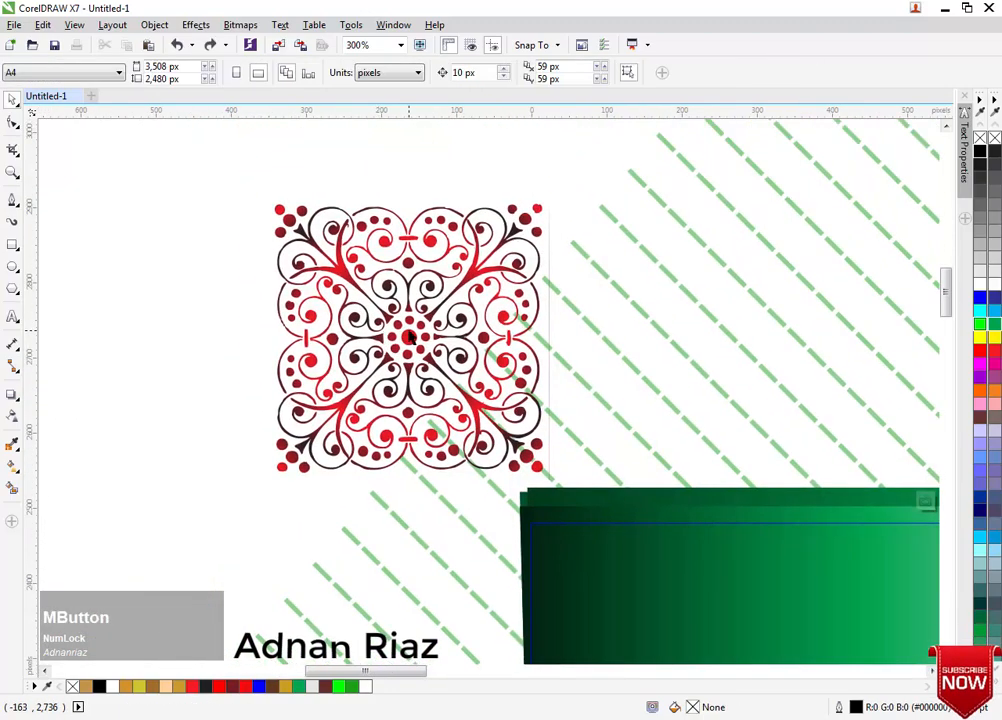
{"action": "left_click", "coordinate": [409, 330]}
{"action": "key", "text": "g"}
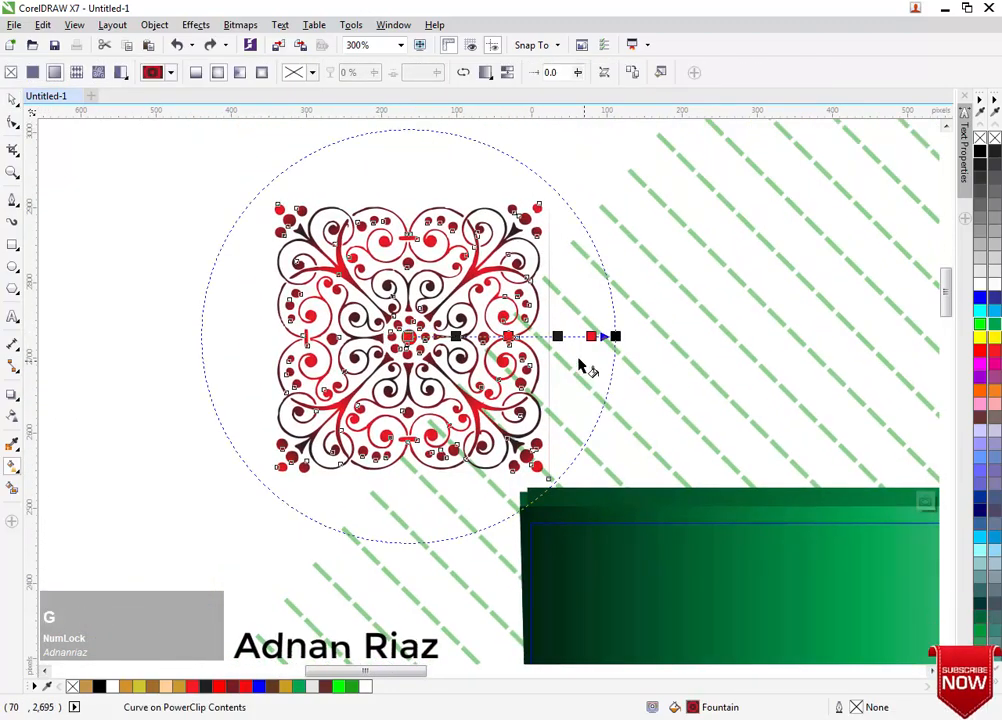
{"action": "scroll", "coordinate": [587, 343], "scroll_direction": "up", "scroll_amount": 1}
{"action": "left_click", "coordinate": [595, 331]}
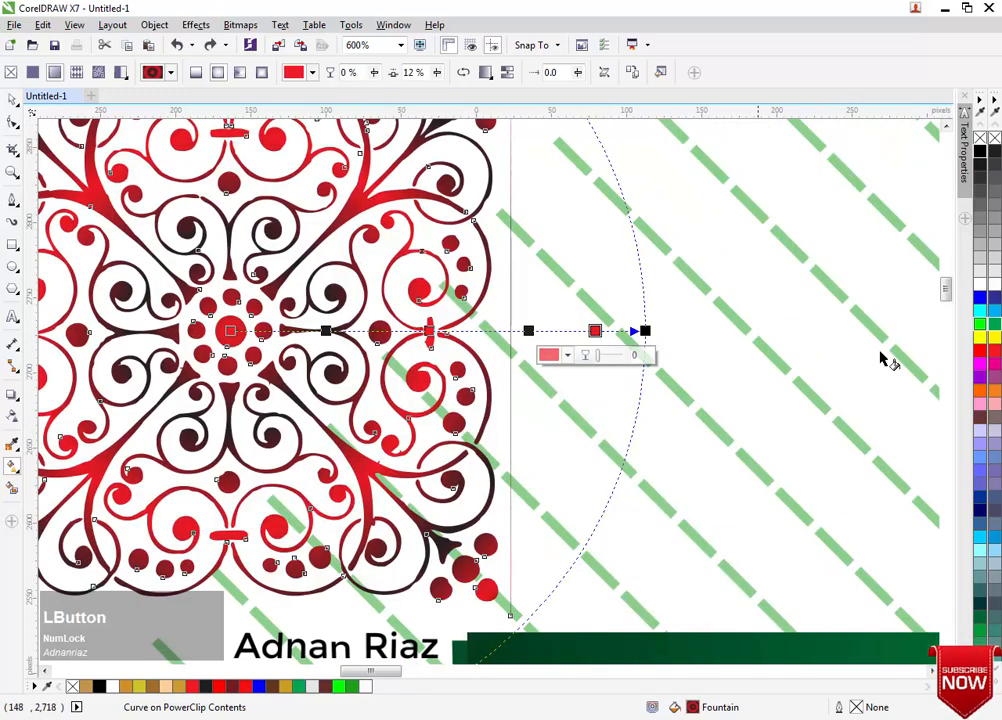
{"action": "left_click_drag", "start_coordinate": [994, 325], "coordinate": [596, 332]}
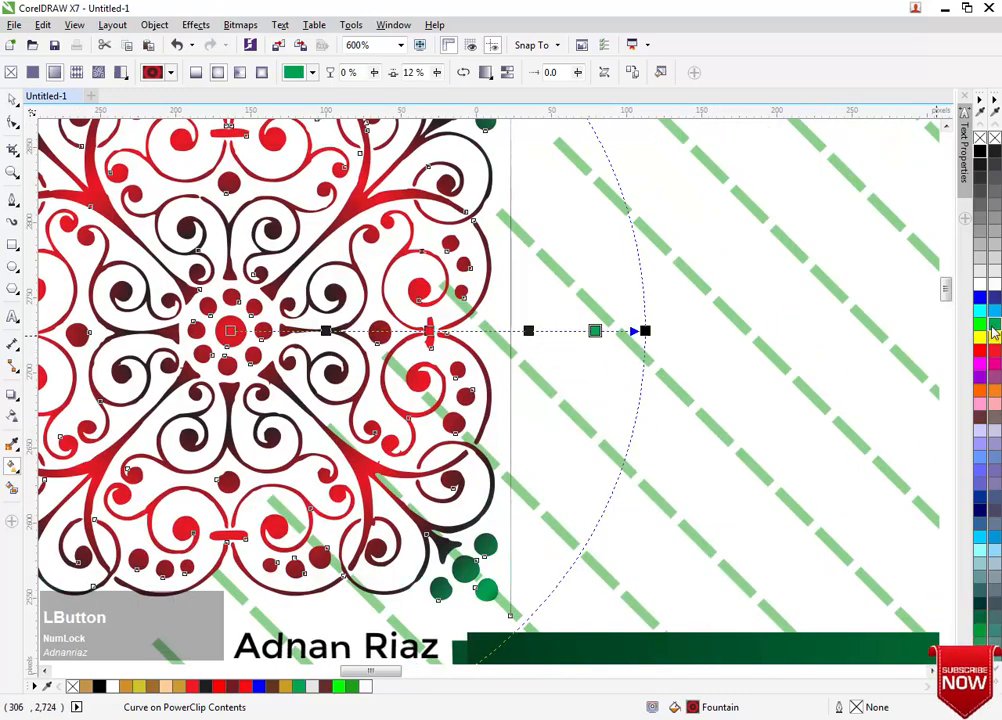
{"action": "left_click_drag", "start_coordinate": [993, 326], "coordinate": [430, 332]}
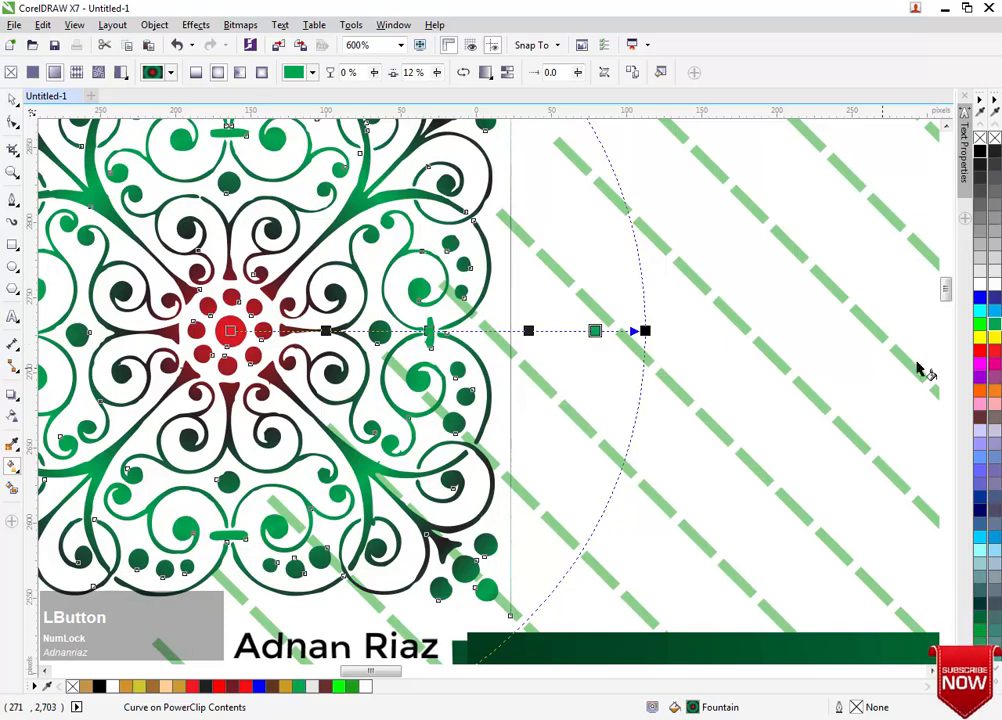
{"action": "left_click_drag", "start_coordinate": [994, 325], "coordinate": [230, 331]}
{"action": "scroll", "coordinate": [550, 356], "scroll_direction": "down", "scroll_amount": 5}
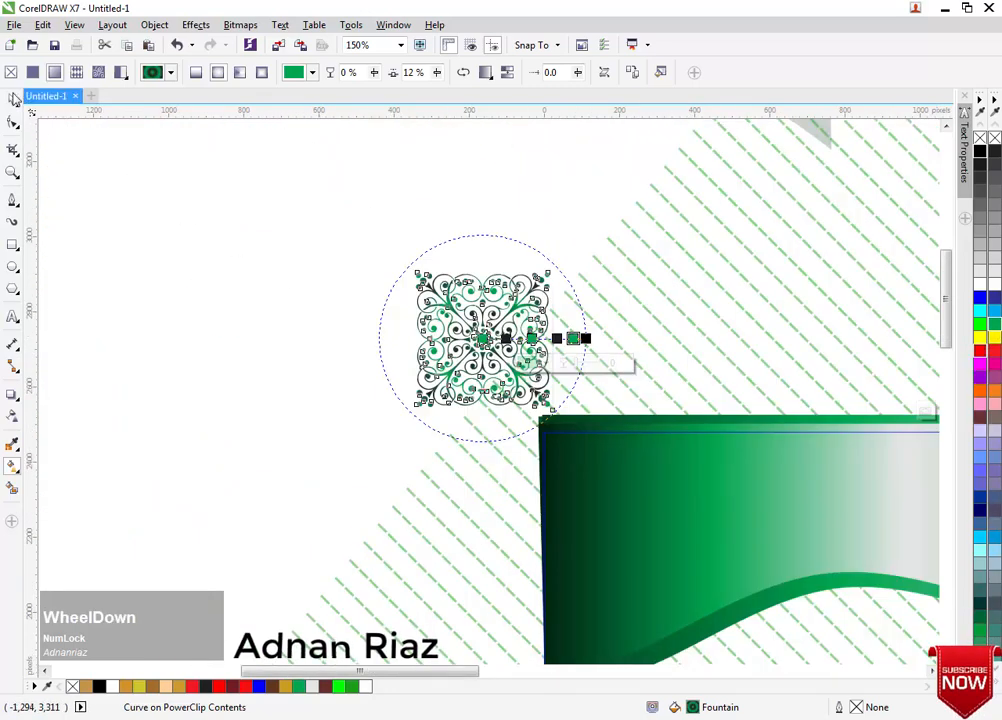
{"action": "left_click", "coordinate": [14, 99]}
{"action": "left_click", "coordinate": [139, 190]}
PowerClip the green ornament inside the front wavy band.
{"action": "left_click_drag", "start_coordinate": [492, 382], "coordinate": [378, 257]}
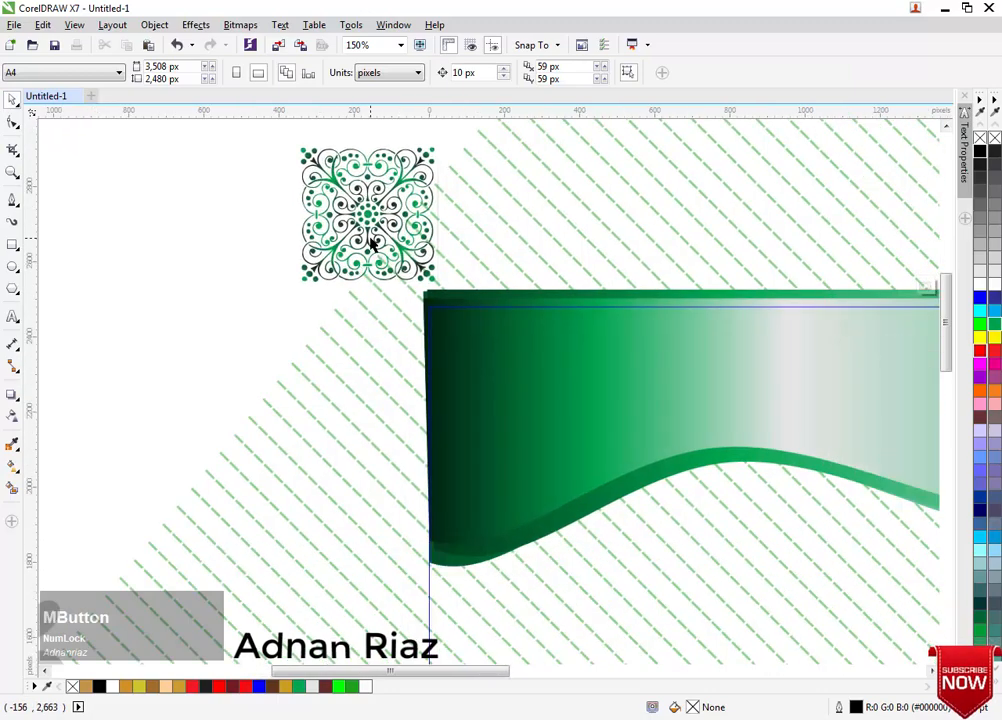
{"action": "scroll", "coordinate": [372, 243], "scroll_direction": "down", "scroll_amount": 2}
{"action": "right_click", "coordinate": [360, 272]}
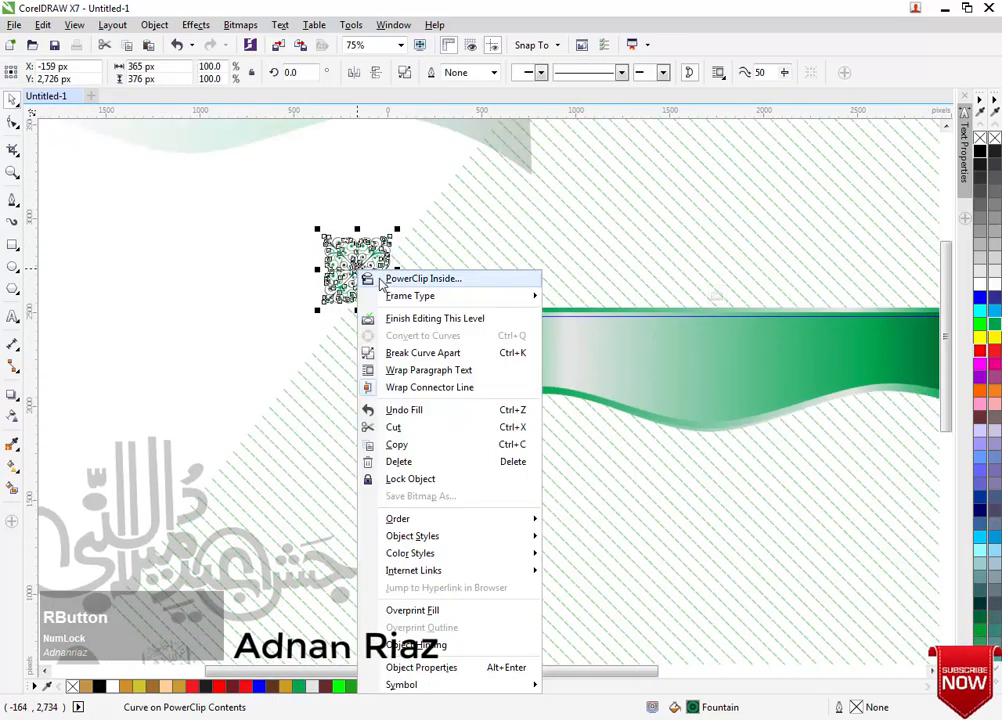
{"action": "left_click", "coordinate": [380, 284]}
{"action": "left_click", "coordinate": [512, 405]}
Edit the front band's PowerClip contents and move the ornament out to the empty area beyond the page's upper-left corner.
{"action": "left_click", "coordinate": [679, 466]}
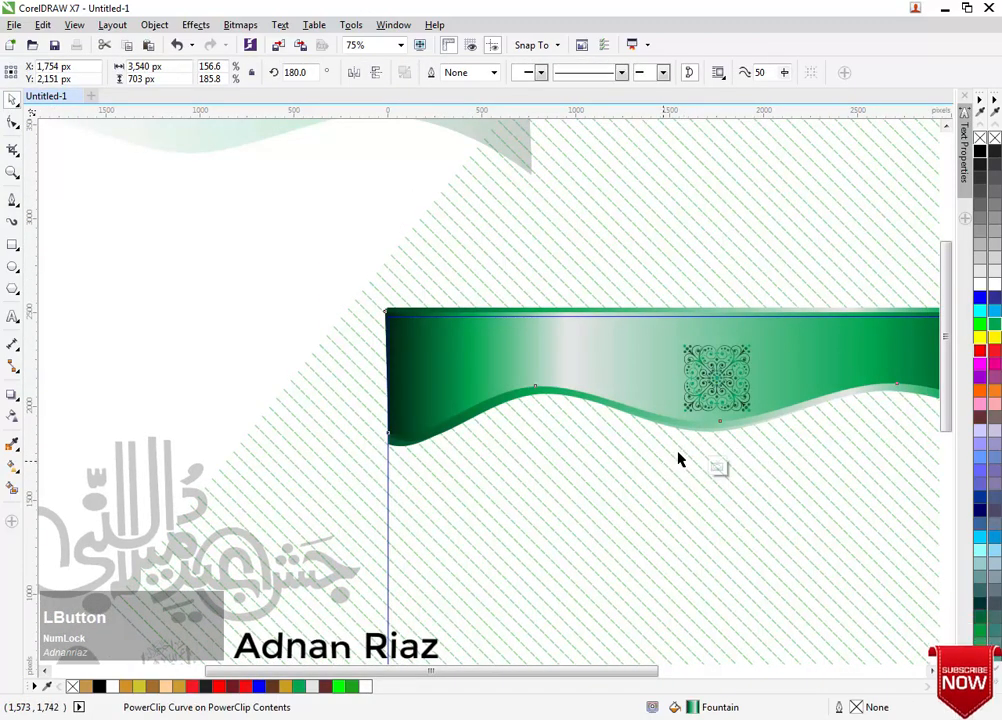
{"action": "left_click_drag", "start_coordinate": [541, 336], "coordinate": [233, 271]}
{"action": "middle_click", "coordinate": [233, 271]}
{"action": "left_click_drag", "start_coordinate": [661, 460], "coordinate": [324, 320]}
{"action": "scroll", "coordinate": [324, 320], "scroll_direction": "up", "scroll_amount": 2}
Create a horizontally mirrored copy of the ornament directly to its right.
{"action": "left_click_drag", "start_coordinate": [246, 341], "coordinate": [397, 355]}
{"action": "scroll", "coordinate": [400, 350], "scroll_direction": "up", "scroll_amount": 2}
{"action": "scroll", "coordinate": [331, 336], "scroll_direction": "down", "scroll_amount": 2}
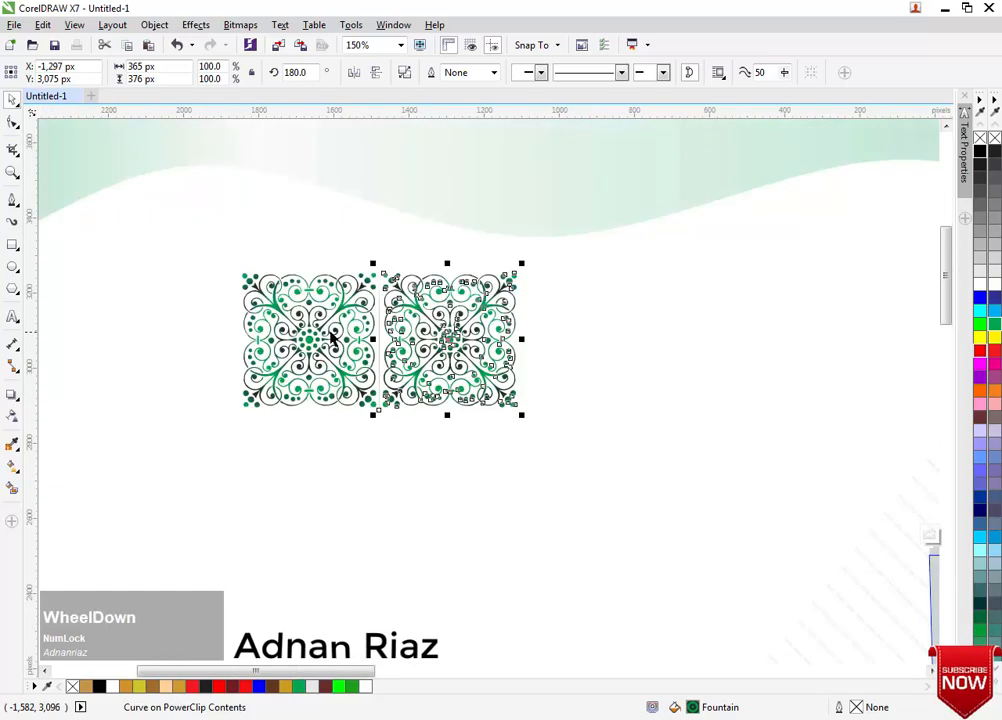
Repeat the ornament duplication four times to extend the row to the right.
{"action": "key", "text": "ctrl+r"}
{"action": "key", "text": "ctrl+r"}
{"action": "key", "text": "ctrl+r"}
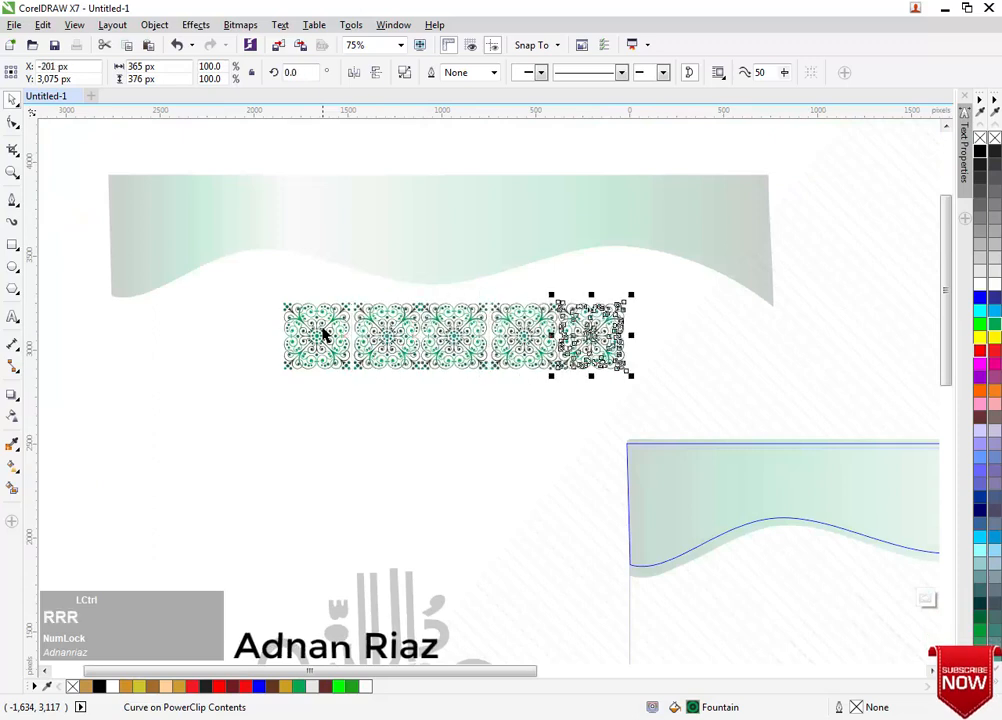
{"action": "key", "text": "ctrl+r"}
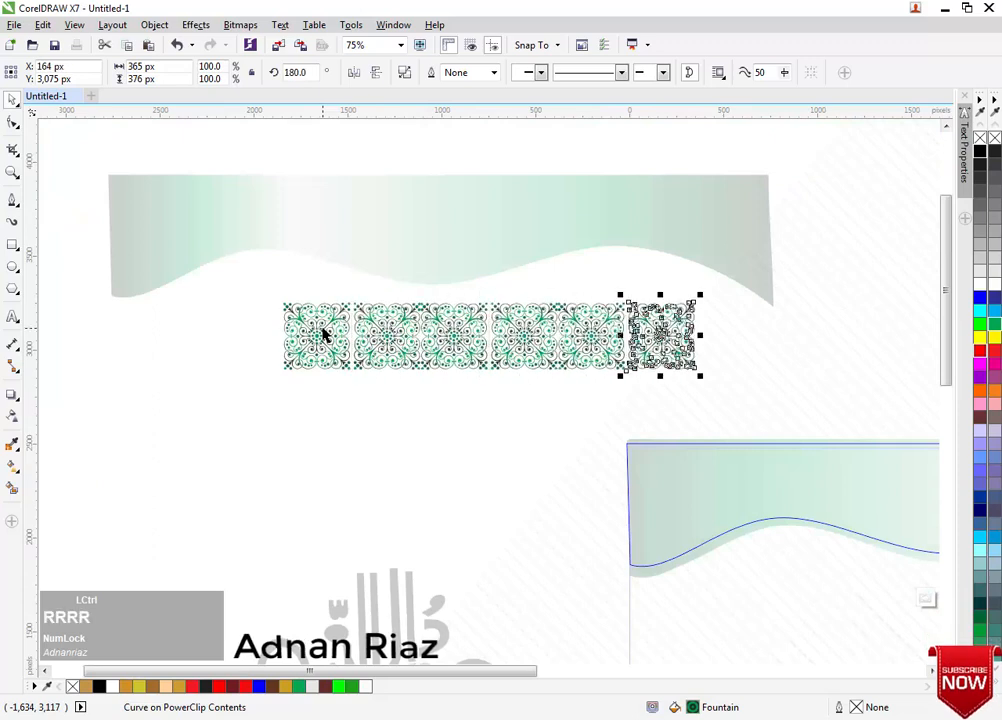
Delete the four repeated ornaments at the right of the row, keeping the original and its first copy.
{"action": "left_click", "coordinate": [444, 429]}
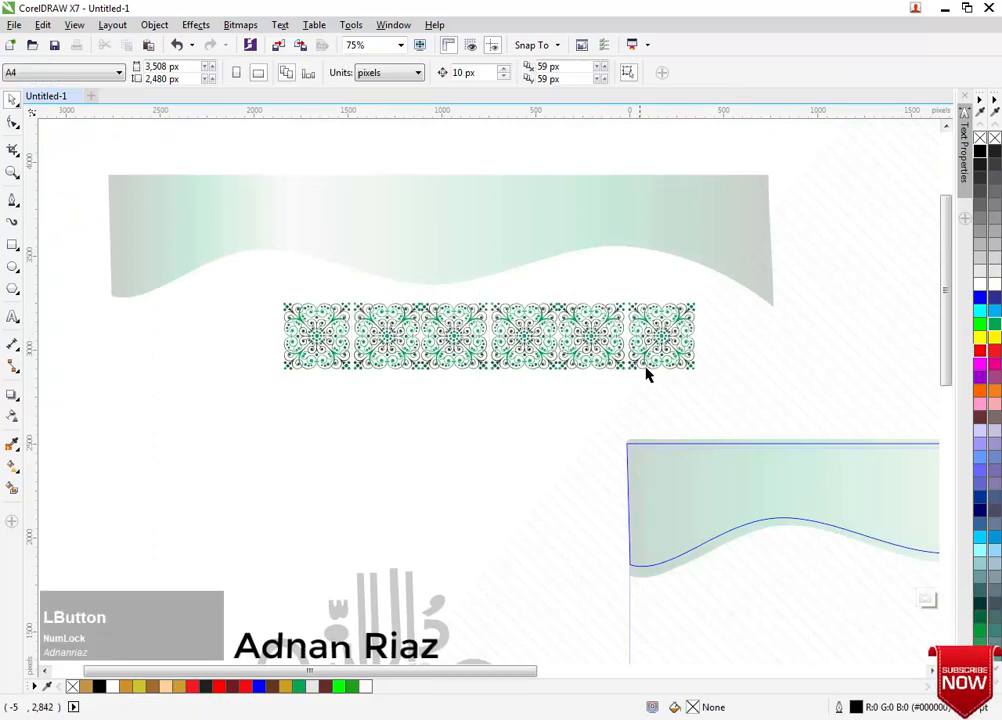
{"action": "left_click", "coordinate": [645, 366]}
{"action": "left_click", "coordinate": [356, 437]}
{"action": "left_click_drag", "start_coordinate": [746, 293], "coordinate": [746, 293]}
{"action": "key", "text": "Delete"}
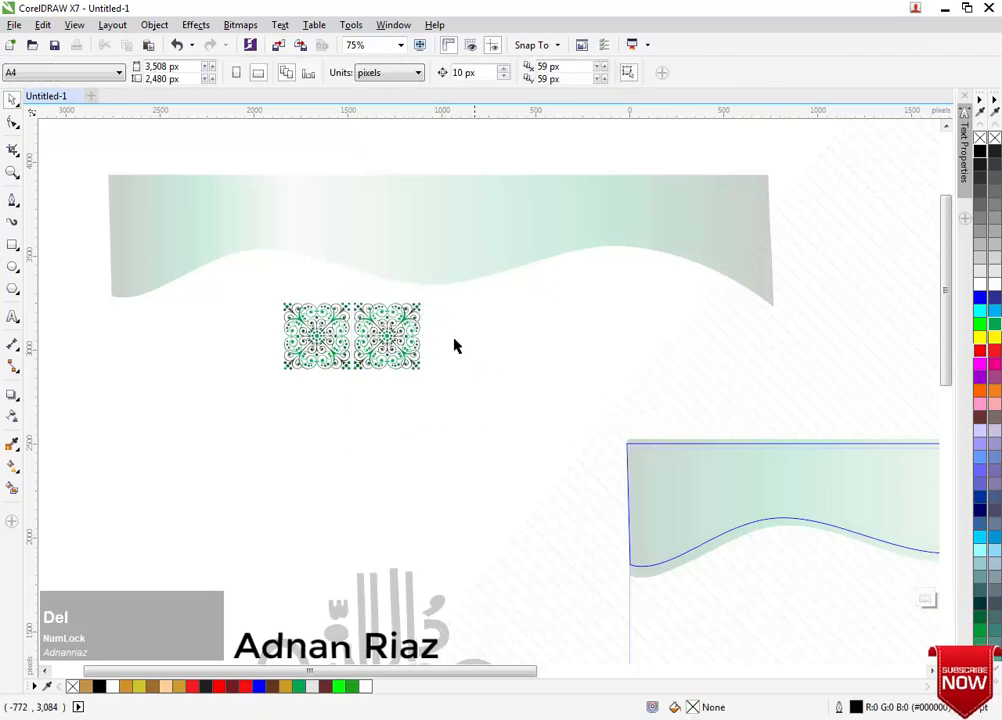
Select both ornaments and create a mirrored copy of the pair directly to the right, forming a row of four.
{"action": "scroll", "coordinate": [385, 329], "scroll_direction": "up", "scroll_amount": 1}
{"action": "scroll", "coordinate": [360, 353], "scroll_direction": "up", "scroll_amount": 2}
{"action": "left_click", "coordinate": [358, 345]}
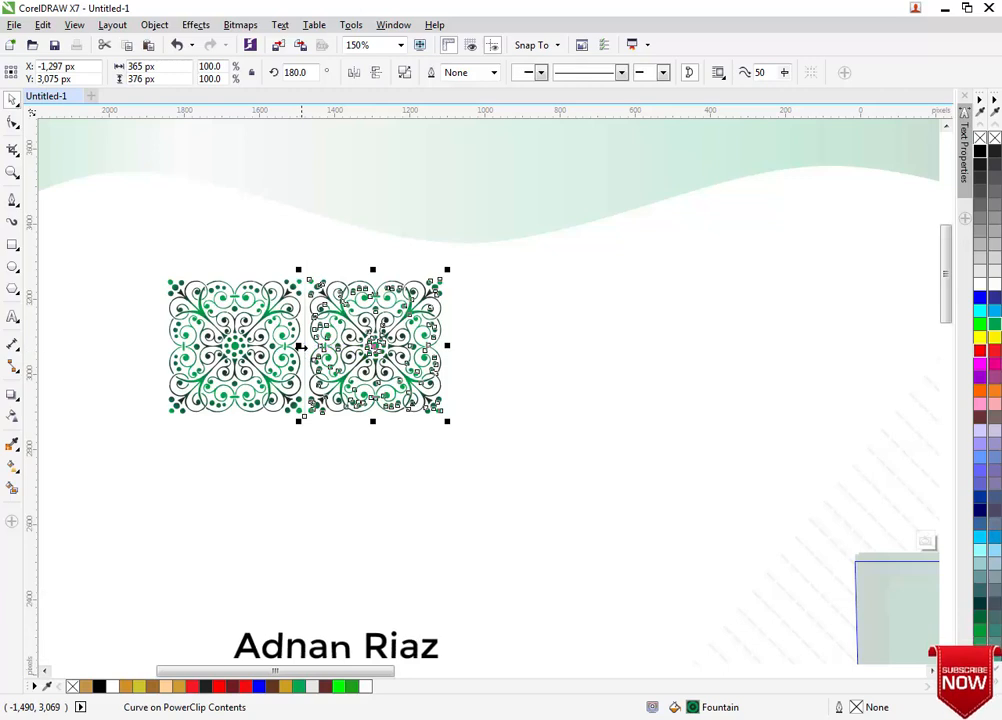
{"action": "left_click", "coordinate": [487, 246]}
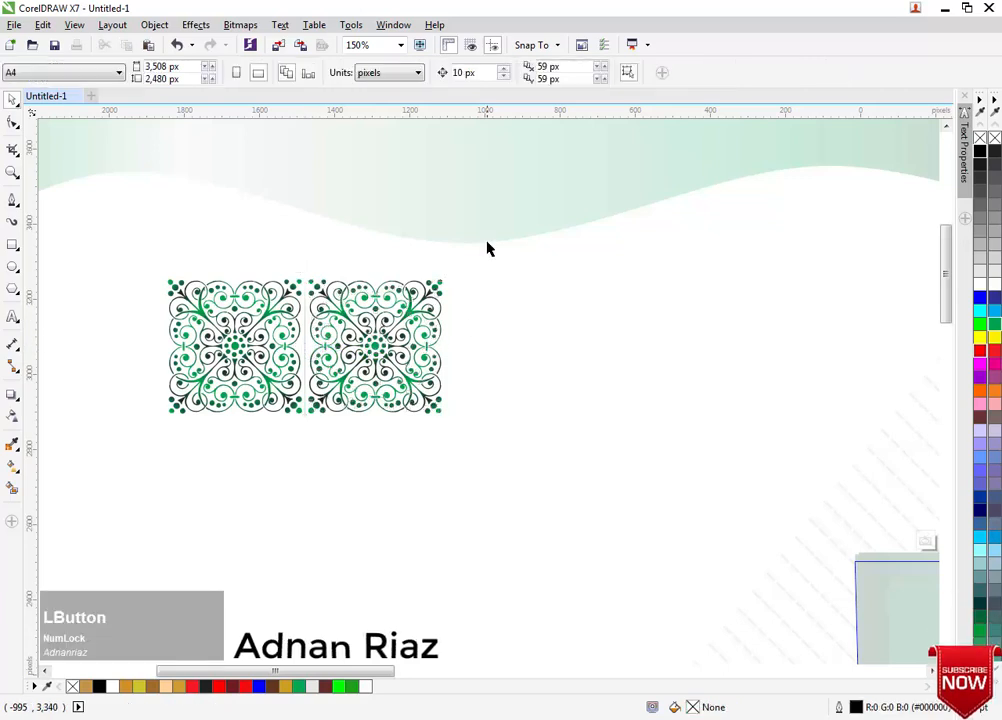
{"action": "left_click_drag", "start_coordinate": [487, 246], "coordinate": [150, 447]}
{"action": "left_click_drag", "start_coordinate": [165, 358], "coordinate": [268, 352]}
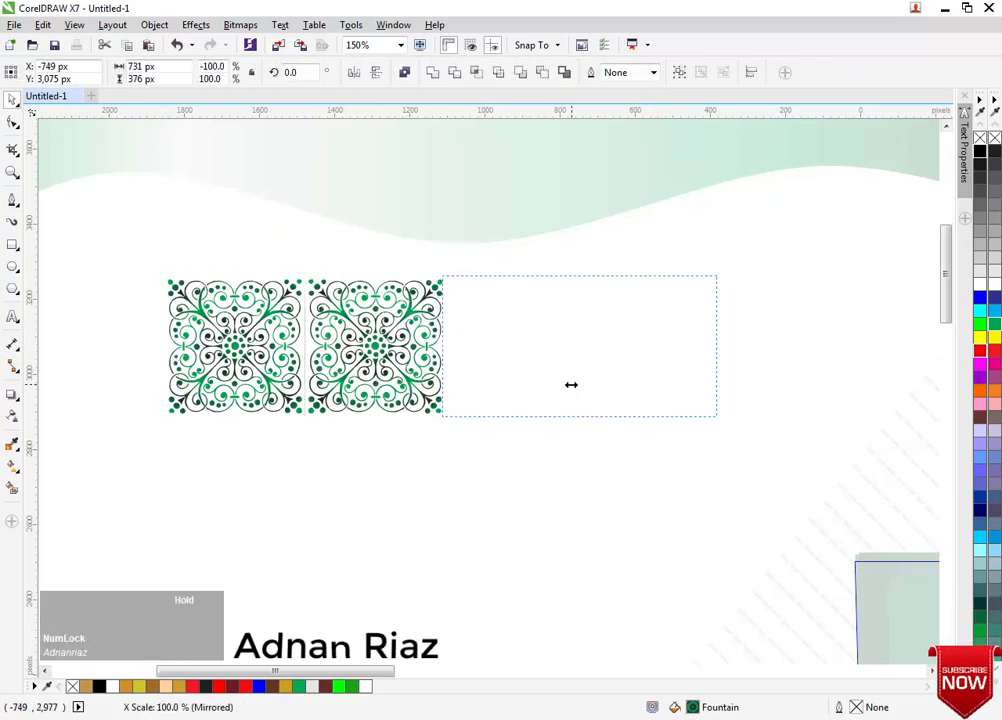
{"action": "mouse_move", "coordinate": [571, 384]}
{"action": "left_mouse_down"}
{"action": "mouse_move", "coordinate": [575, 393]}
{"action": "mouse_move", "coordinate": [573, 384]}
{"action": "left_mouse_up"}
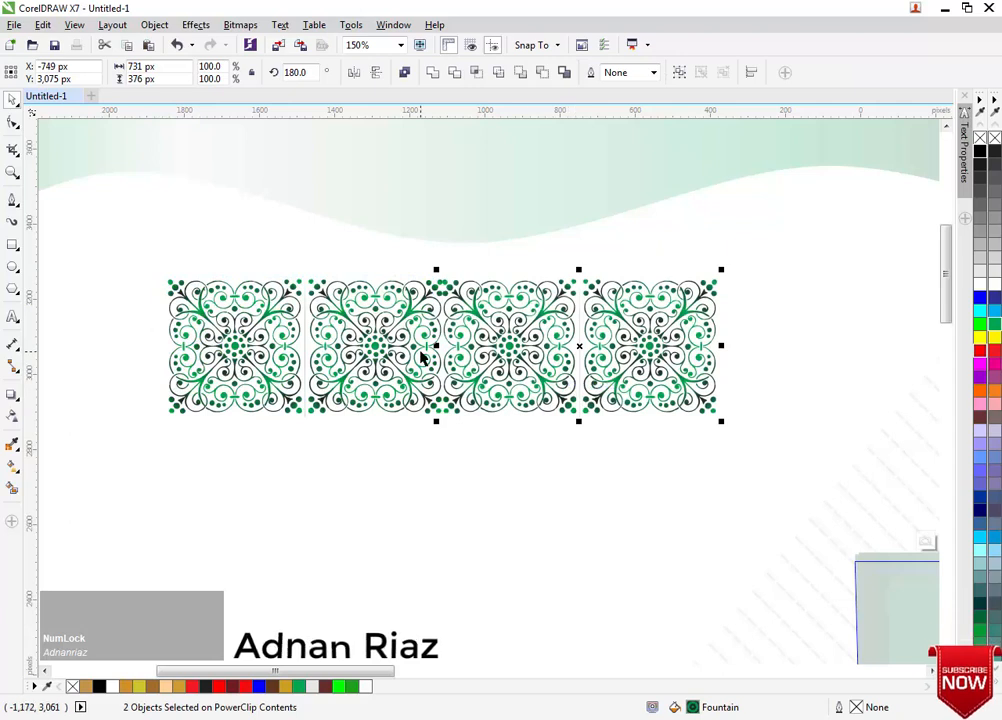
{"action": "left_click", "coordinate": [465, 467]}
{"action": "left_click", "coordinate": [586, 403]}
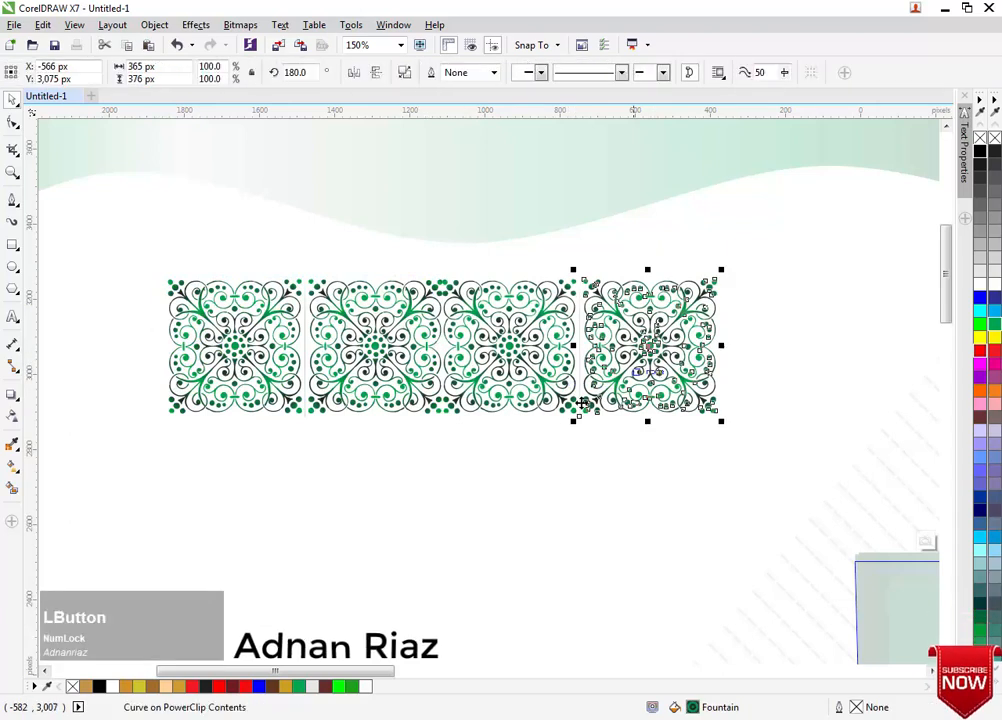
Delete the outermost ornaments at both ends of the row, keeping the middle two.
{"action": "key", "text": "Delete"}
{"action": "left_click", "coordinate": [287, 381]}
{"action": "key", "text": "Delete"}
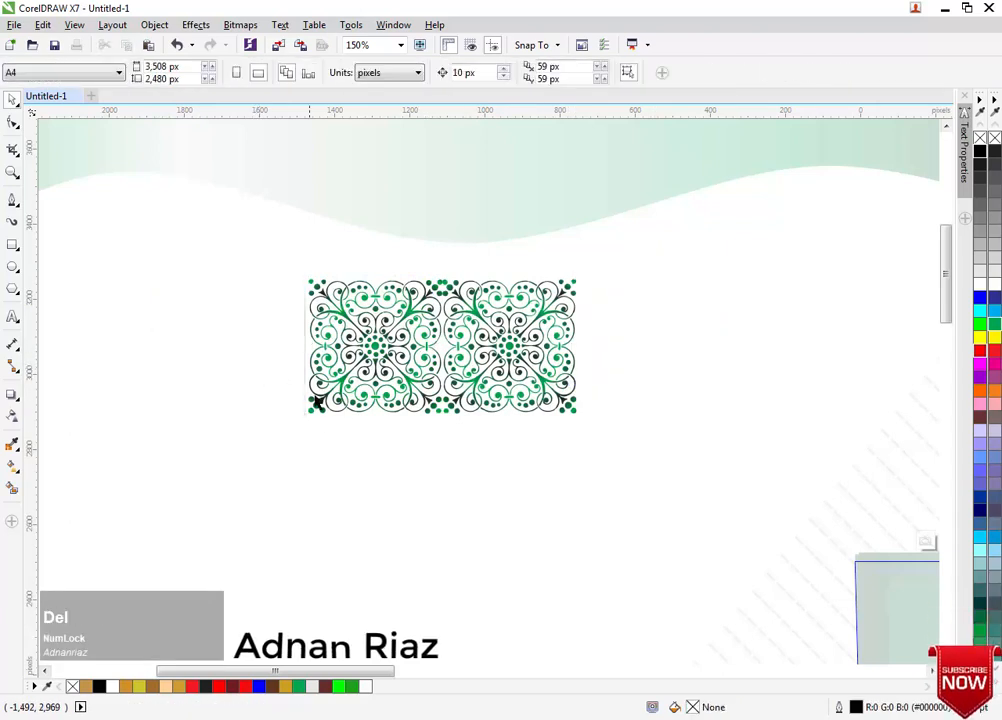
Select both remaining ornaments and create a vertically mirrored copy of the pair directly below, forming a two-by-two block.
{"action": "left_click_drag", "start_coordinate": [312, 445], "coordinate": [287, 451]}
{"action": "middle_click", "coordinate": [453, 295]}
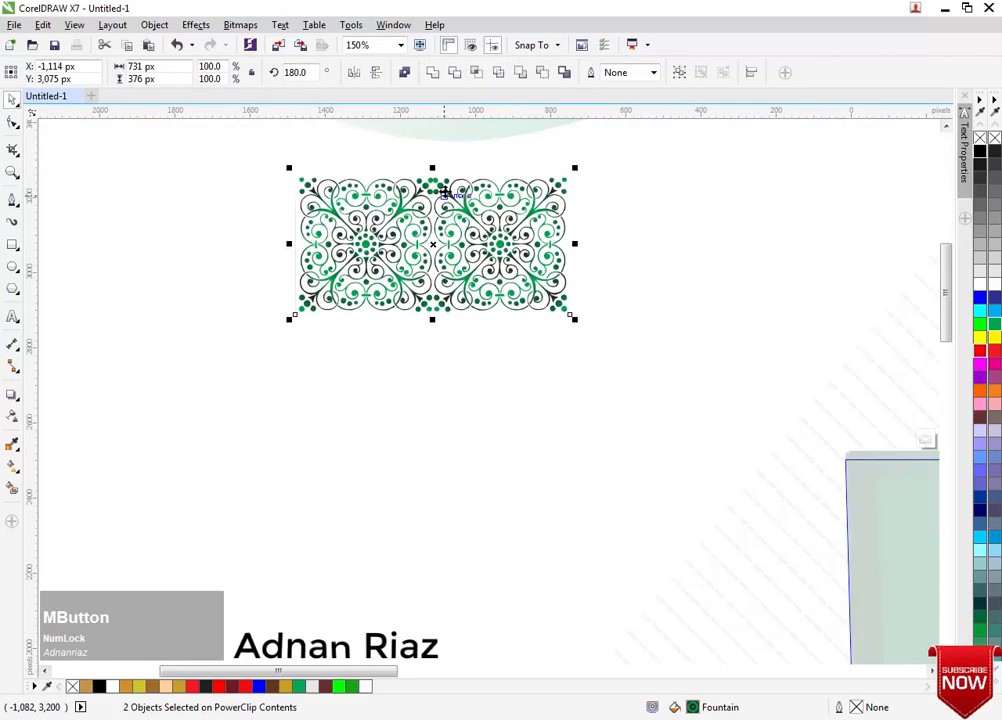
{"action": "left_click_drag", "start_coordinate": [435, 169], "coordinate": [438, 340]}
{"action": "right_click", "coordinate": [436, 336]}
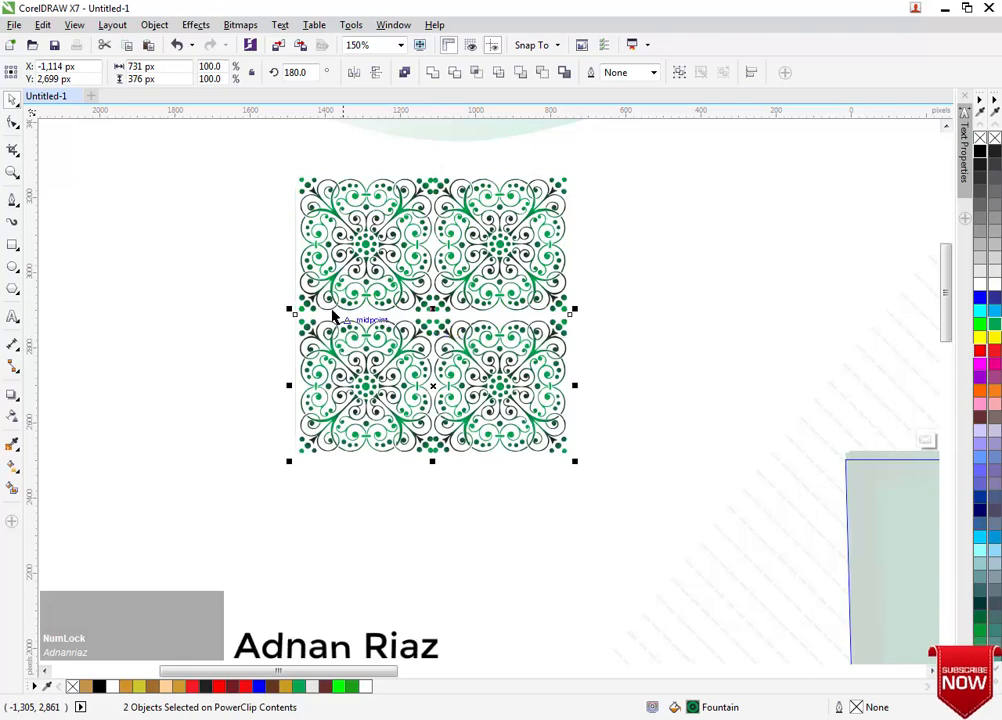
Select the four-ornament block, create a horizontally mirrored copy directly to its right and repeat the duplication three times.
{"action": "scroll", "coordinate": [253, 220], "scroll_direction": "down", "scroll_amount": 1}
{"action": "middle_click", "coordinate": [253, 220]}
{"action": "left_click_drag", "start_coordinate": [254, 242], "coordinate": [465, 428]}
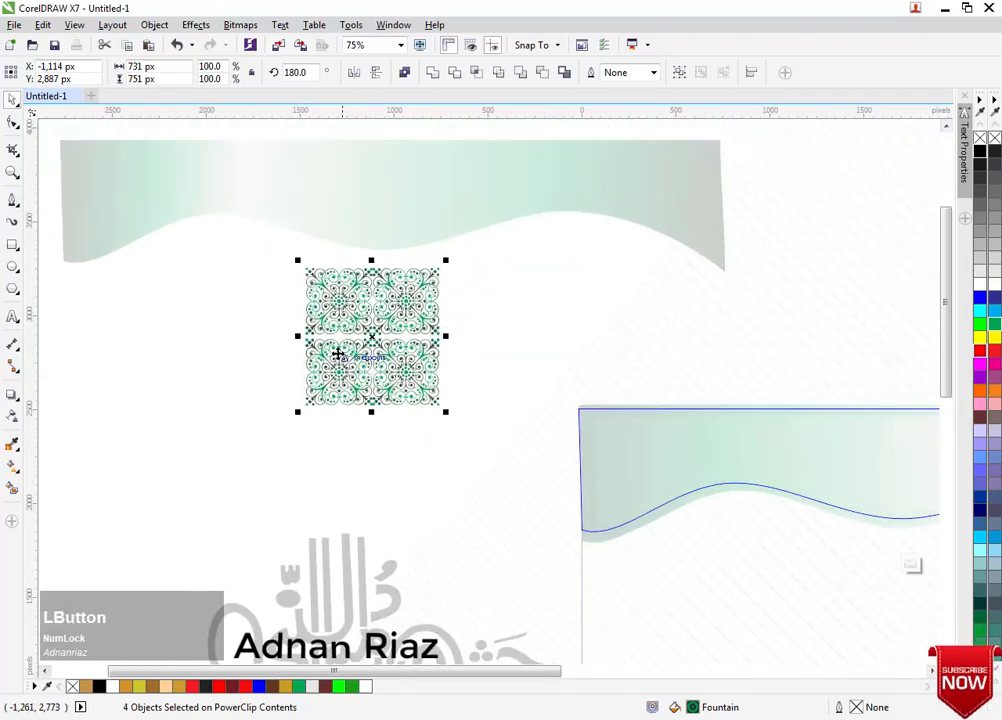
{"action": "right_click", "coordinate": [492, 352]}
{"action": "left_click_drag", "start_coordinate": [492, 352], "coordinate": [491, 351]}
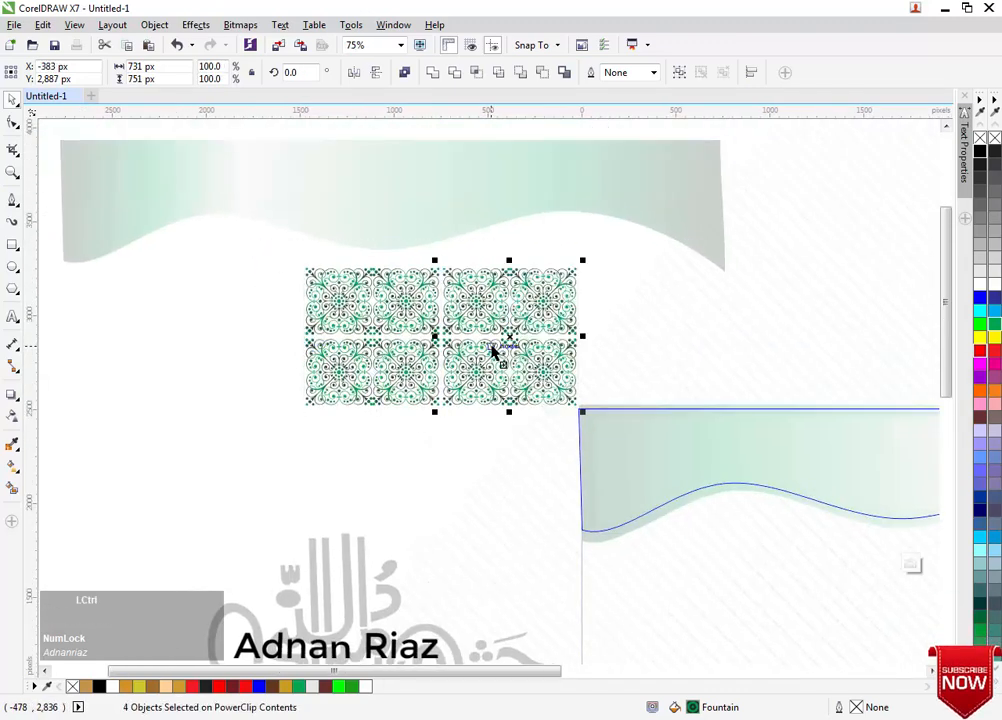
{"action": "key", "text": "ctrl+r"}
{"action": "key", "text": "ctrl+r"}
{"action": "key", "text": "ctrl+r"}
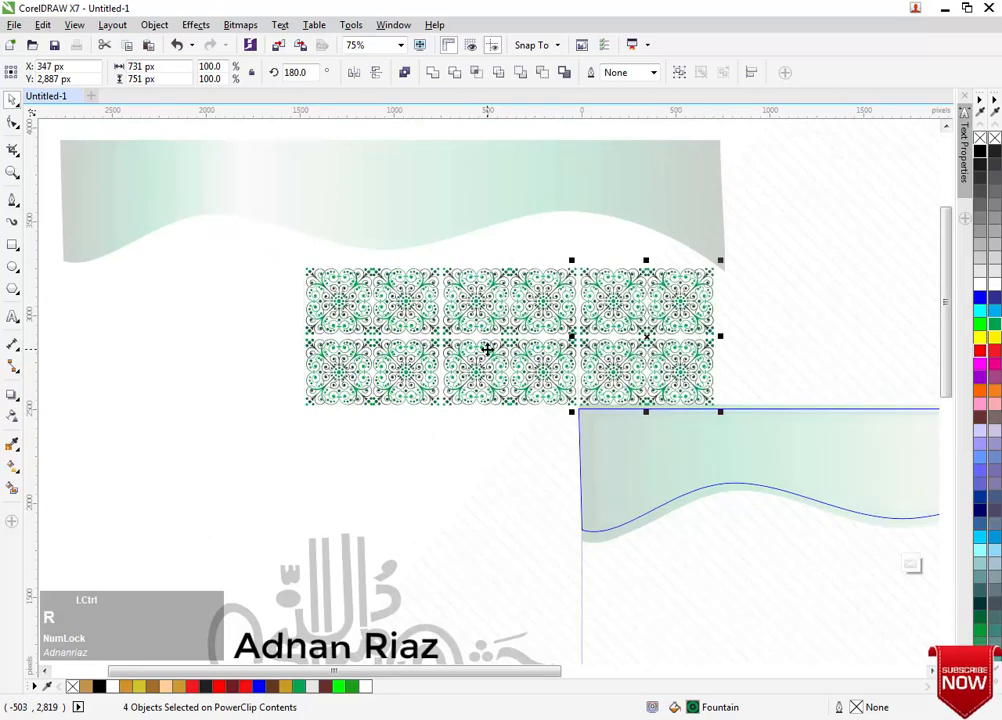
Group all 20 ornaments and position the two-row pattern over the banner's wavy top border.
{"action": "scroll", "coordinate": [488, 349], "scroll_direction": "down", "scroll_amount": 1}
{"action": "middle_click", "coordinate": [472, 356]}
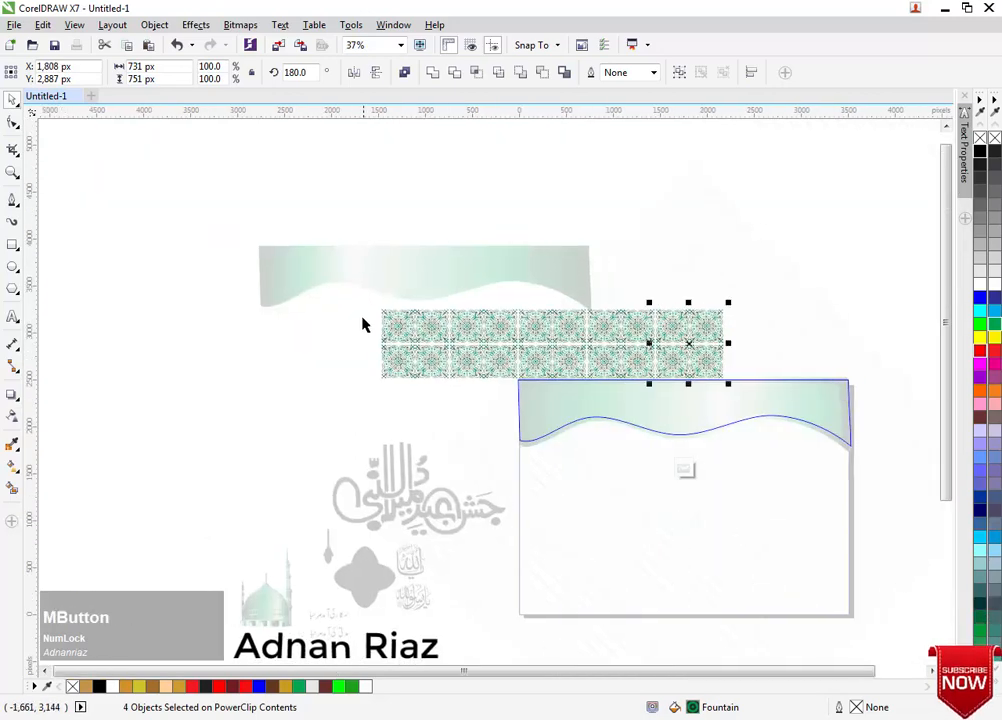
{"action": "left_click_drag", "start_coordinate": [359, 301], "coordinate": [744, 447]}
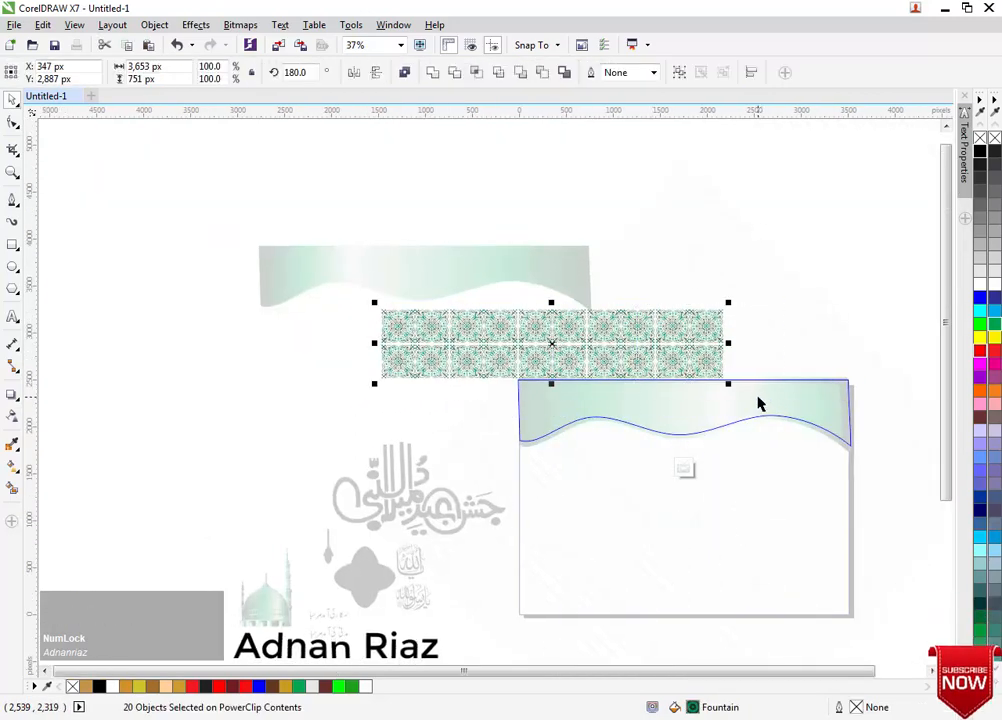
{"action": "key", "text": "ctrl+g"}
{"action": "left_click_drag", "start_coordinate": [791, 410], "coordinate": [816, 414]}
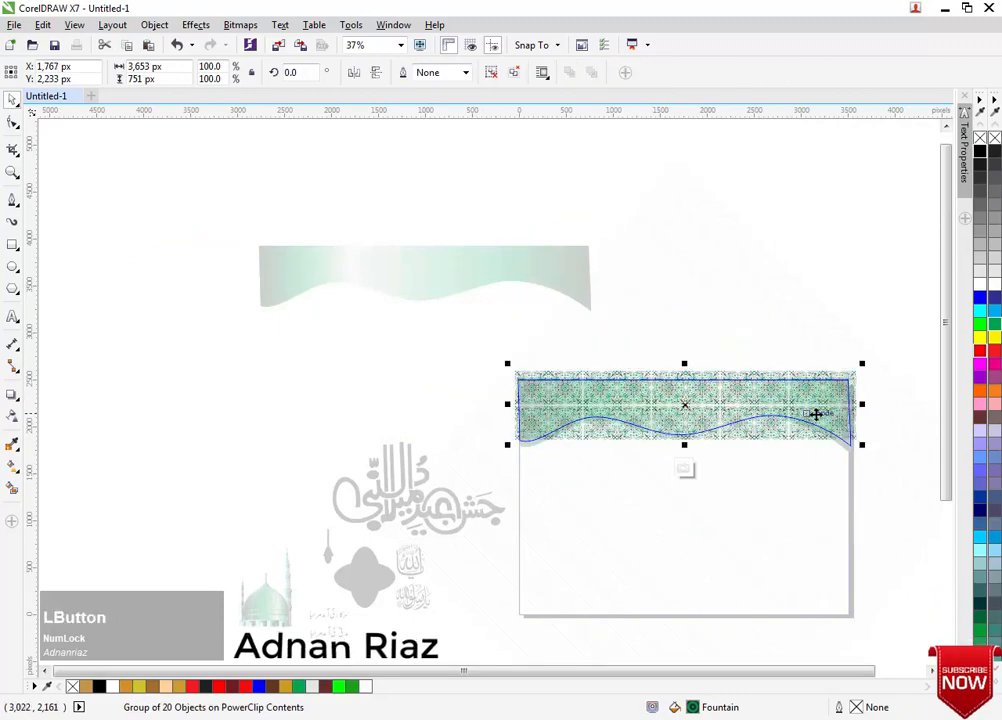
{"action": "middle_click", "coordinate": [816, 414]}
{"action": "scroll", "coordinate": [724, 437], "scroll_direction": "up", "scroll_amount": 2}
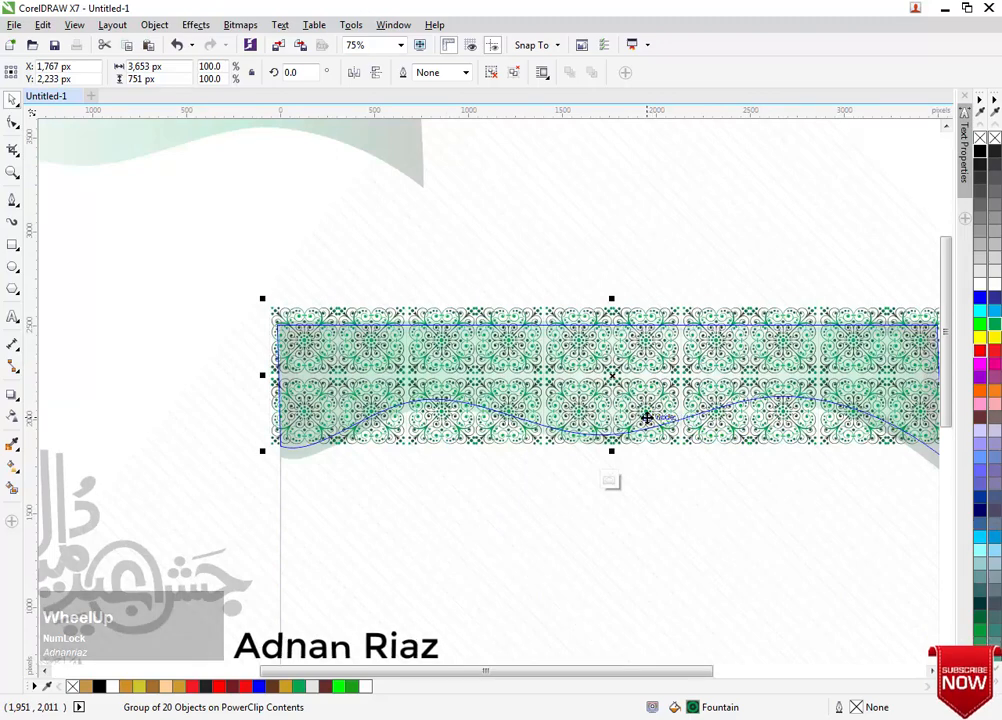
{"action": "key", "text": "Down"}
{"action": "scroll", "coordinate": [625, 415], "scroll_direction": "down", "scroll_amount": 2}
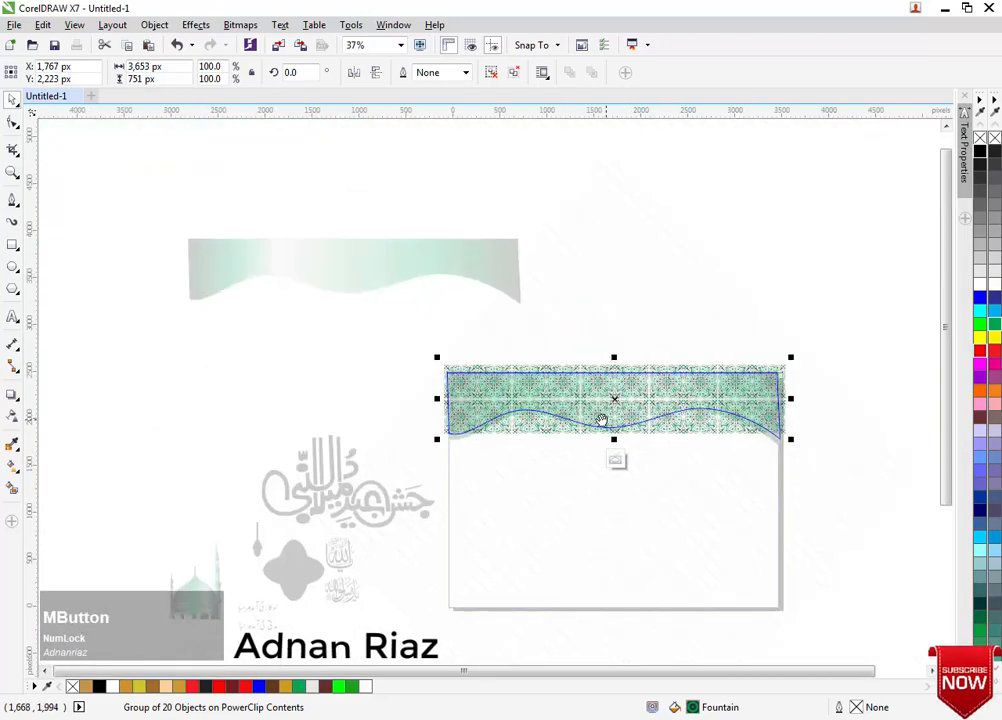
Move the pattern above the banner, ungroup it and delete the lower row of ornaments.
{"action": "middle_click", "coordinate": [600, 416]}
{"action": "left_click_drag", "start_coordinate": [547, 400], "coordinate": [650, 268]}
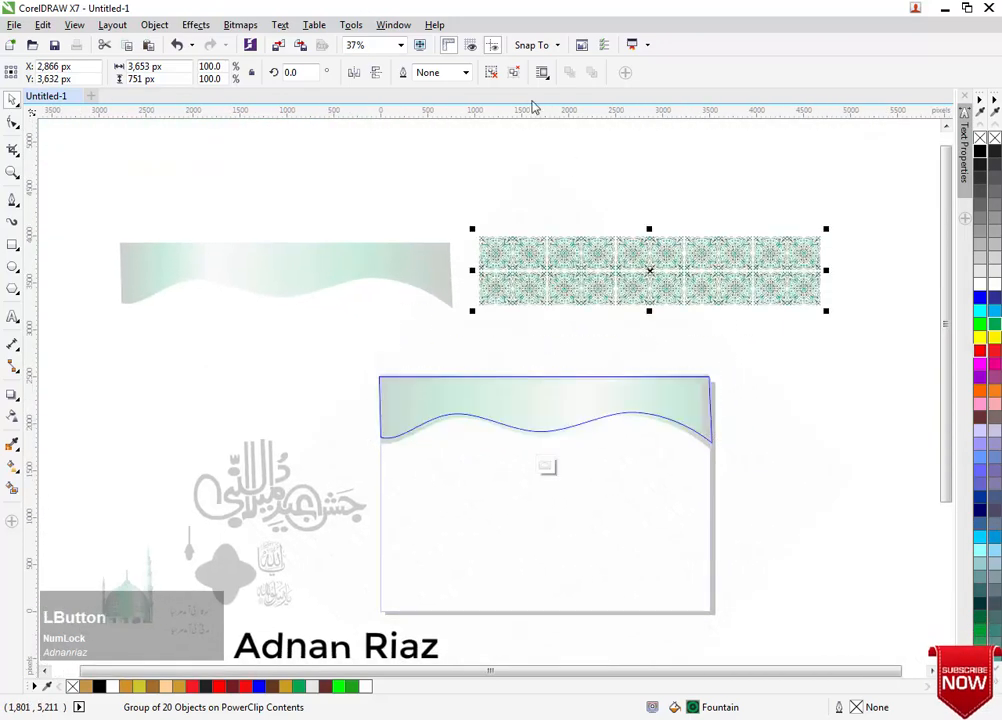
{"action": "left_click", "coordinate": [481, 270]}
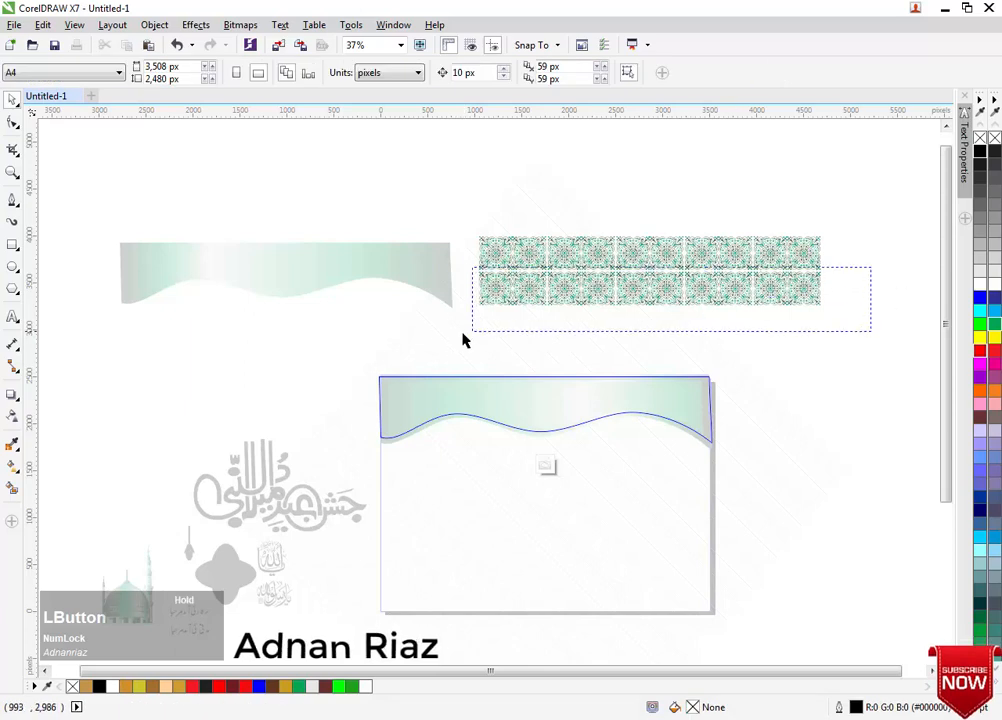
{"action": "left_click_drag", "start_coordinate": [877, 201], "coordinate": [469, 316]}
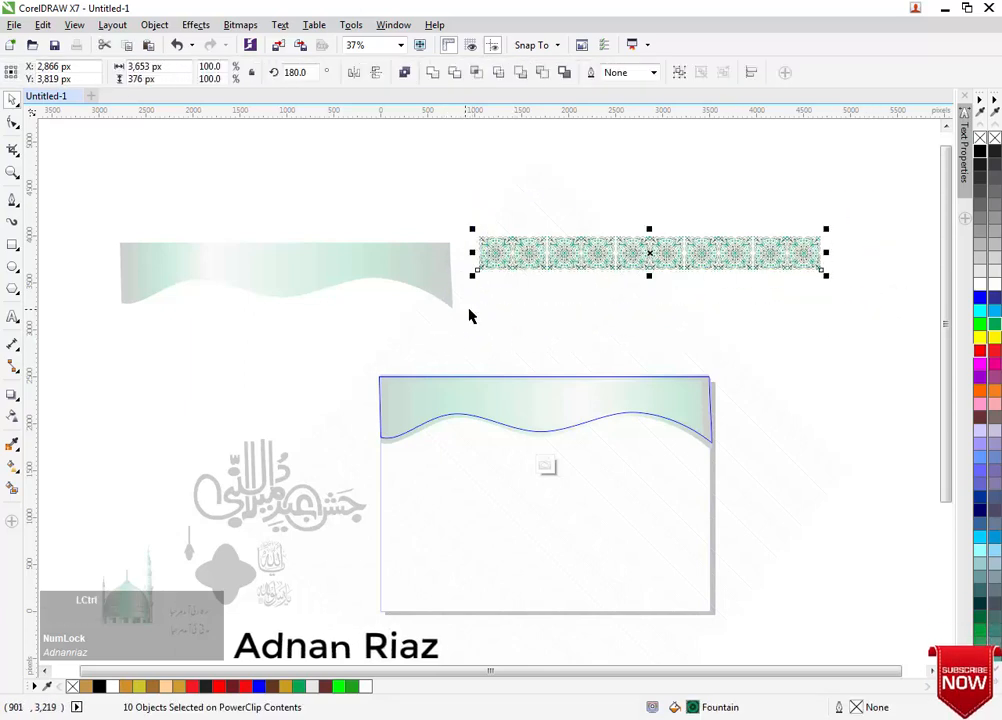
Group the remaining ornament row, enlarge it to 201.5% over the wavy top border and finish editing the border's PowerClip contents.
{"action": "key", "text": "ctrl+g"}
{"action": "left_click_drag", "start_coordinate": [531, 350], "coordinate": [646, 408]}
{"action": "left_click_drag", "start_coordinate": [764, 350], "coordinate": [822, 322]}
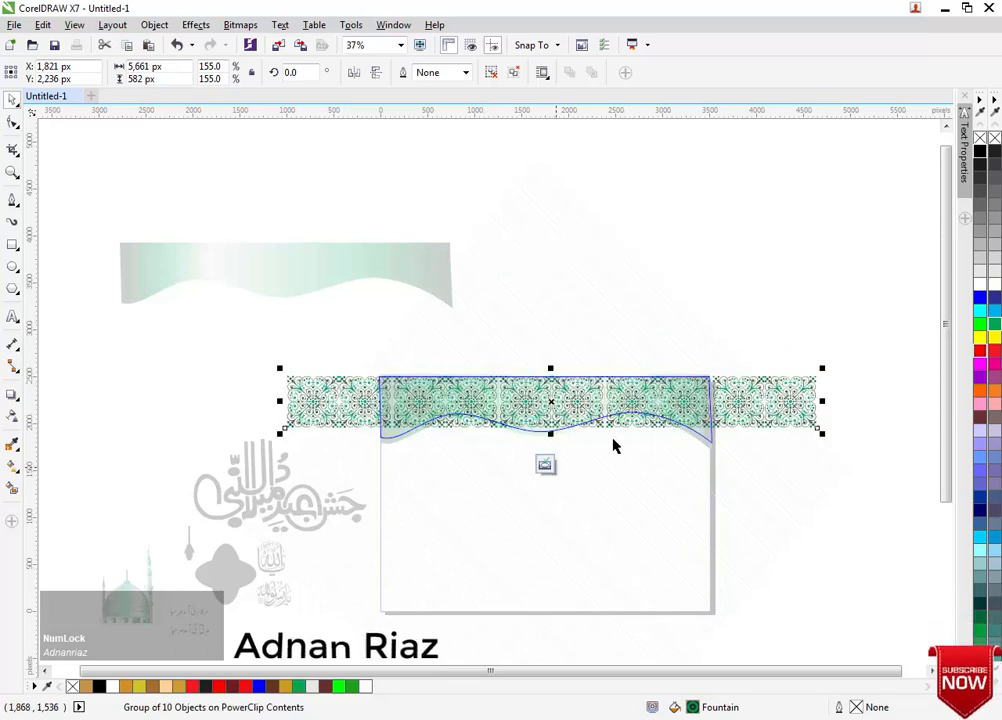
{"action": "left_click_drag", "start_coordinate": [822, 372], "coordinate": [903, 330]}
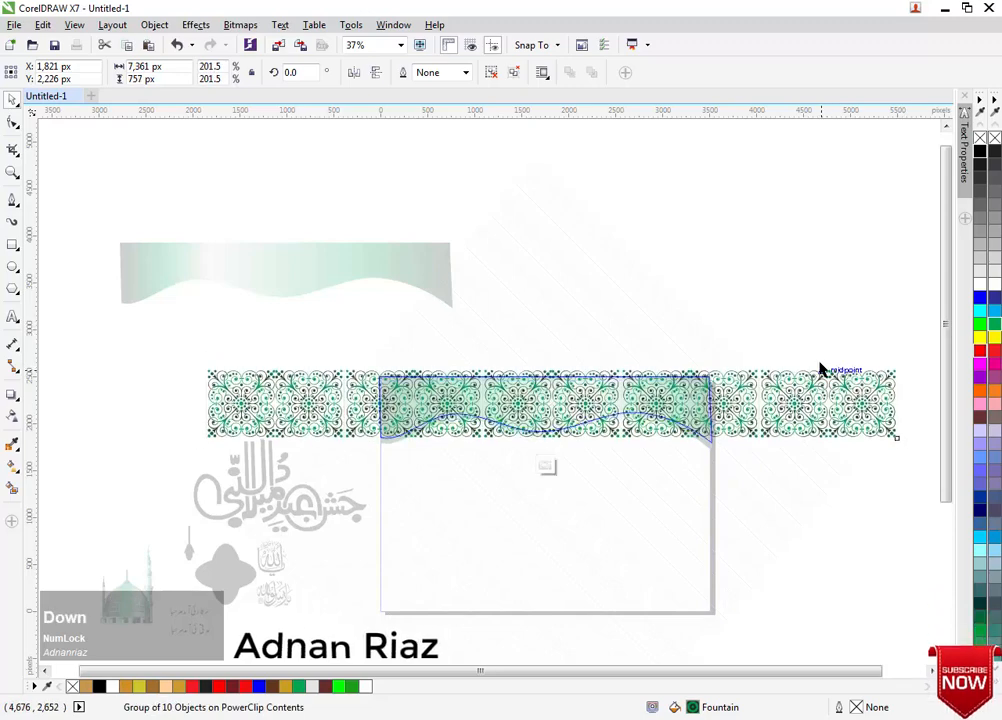
{"action": "left_click", "coordinate": [504, 464]}
{"action": "key", "text": "Escape"}
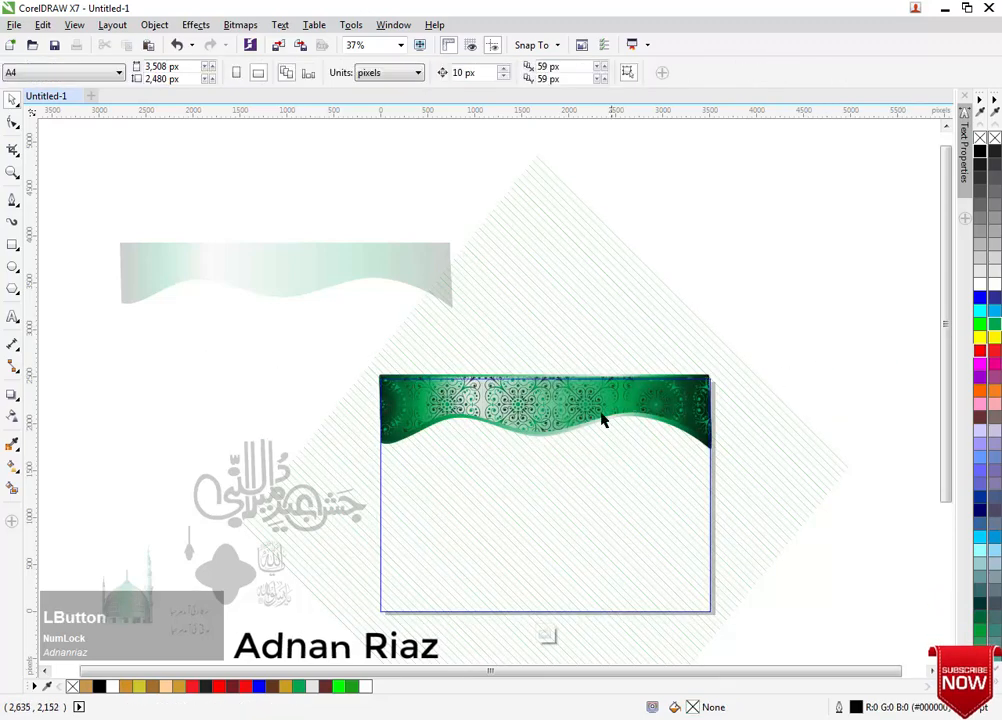
Reopen the wavy border's PowerClip, apply a uniform transparency of 50 to the ornament row and finish editing its contents.
{"action": "scroll", "coordinate": [593, 416], "scroll_direction": "up", "scroll_amount": 2}
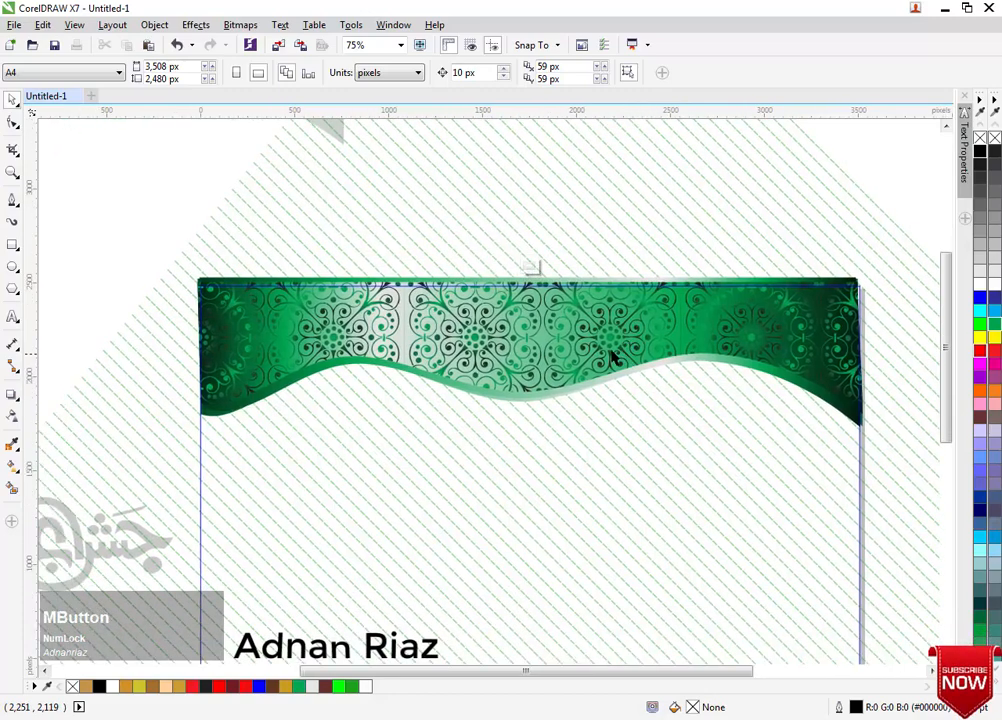
{"action": "left_click", "coordinate": [612, 352]}
{"action": "left_click", "coordinate": [492, 436]}
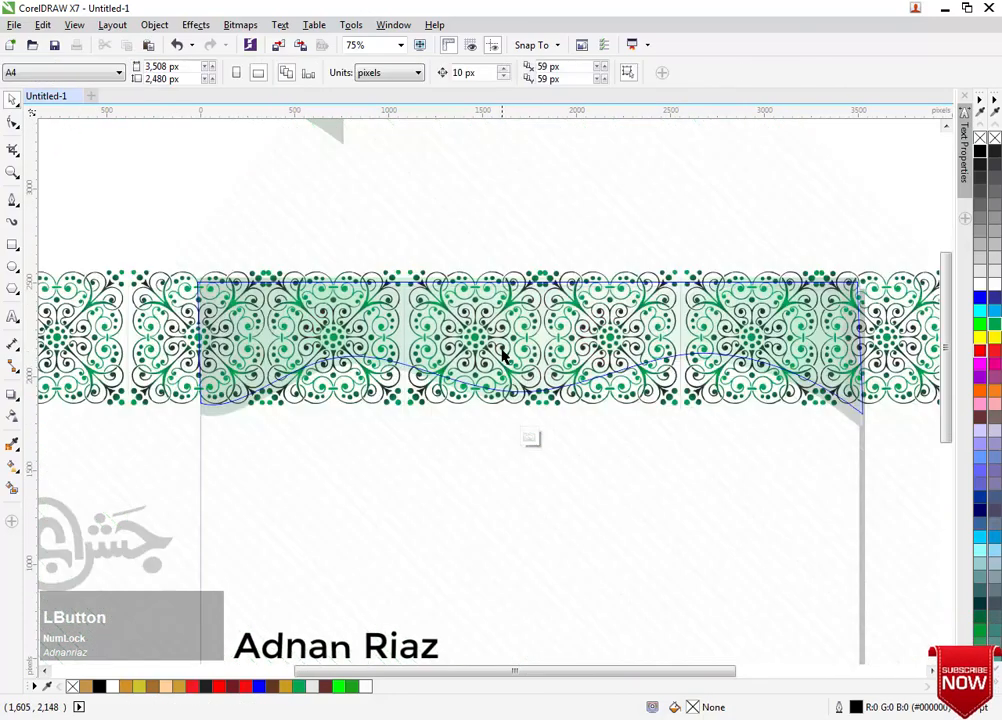
{"action": "left_click", "coordinate": [503, 352]}
{"action": "left_click", "coordinate": [13, 418]}
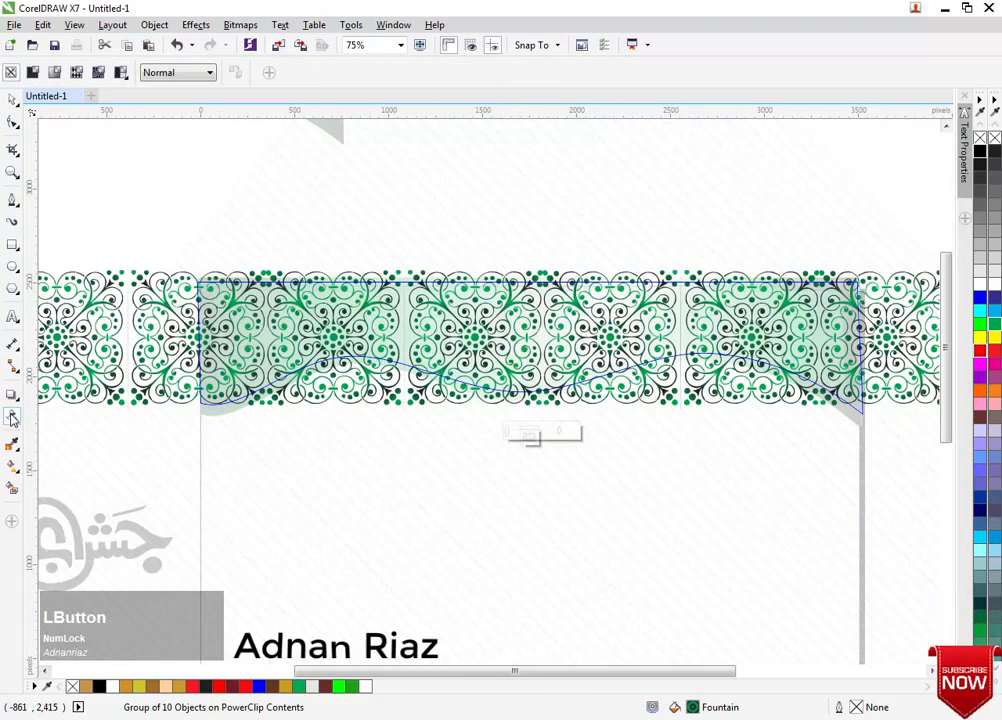
{"action": "left_click", "coordinate": [32, 72]}
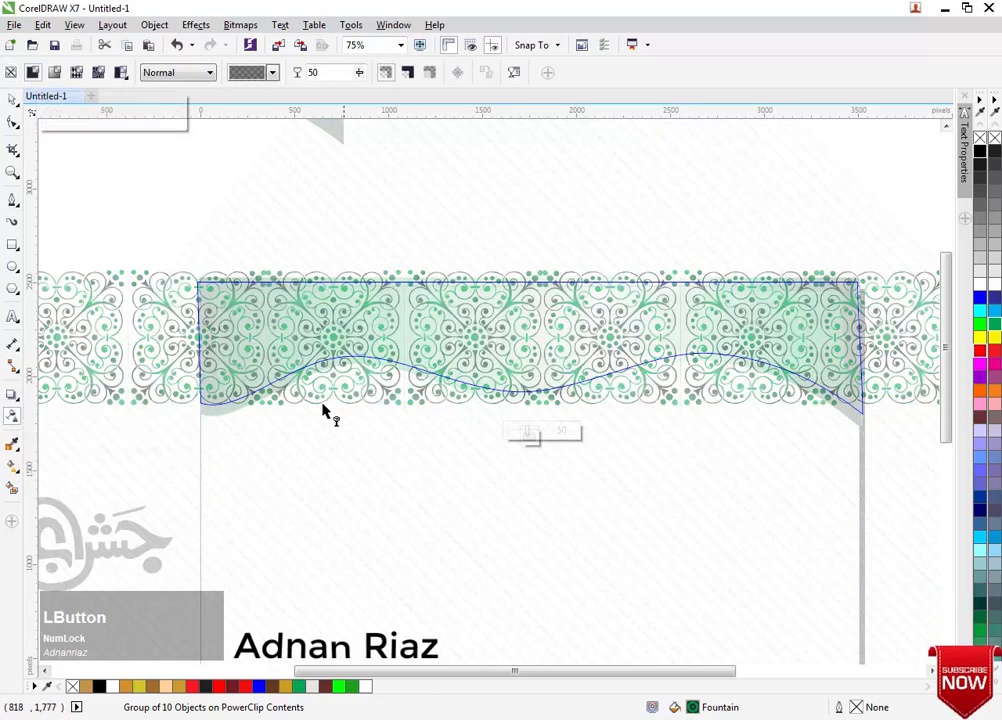
{"action": "left_click", "coordinate": [13, 121]}
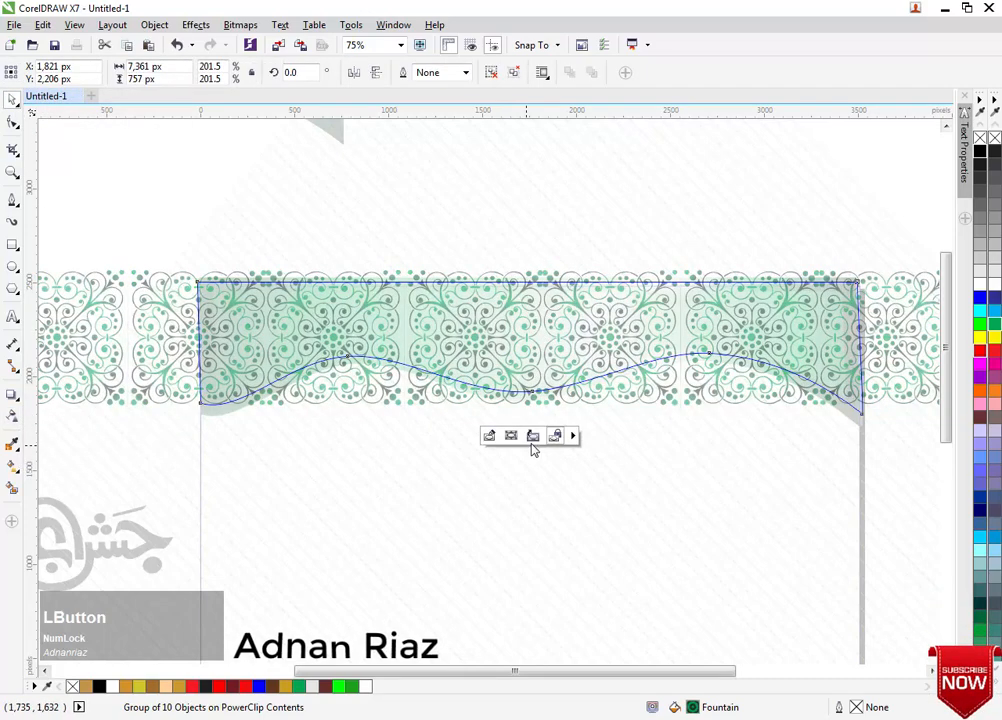
{"action": "left_click", "coordinate": [532, 441]}
{"action": "scroll", "coordinate": [550, 409], "scroll_direction": "down", "scroll_amount": 2}
{"action": "middle_click", "coordinate": [776, 268]}
{"action": "left_click", "coordinate": [758, 246]}
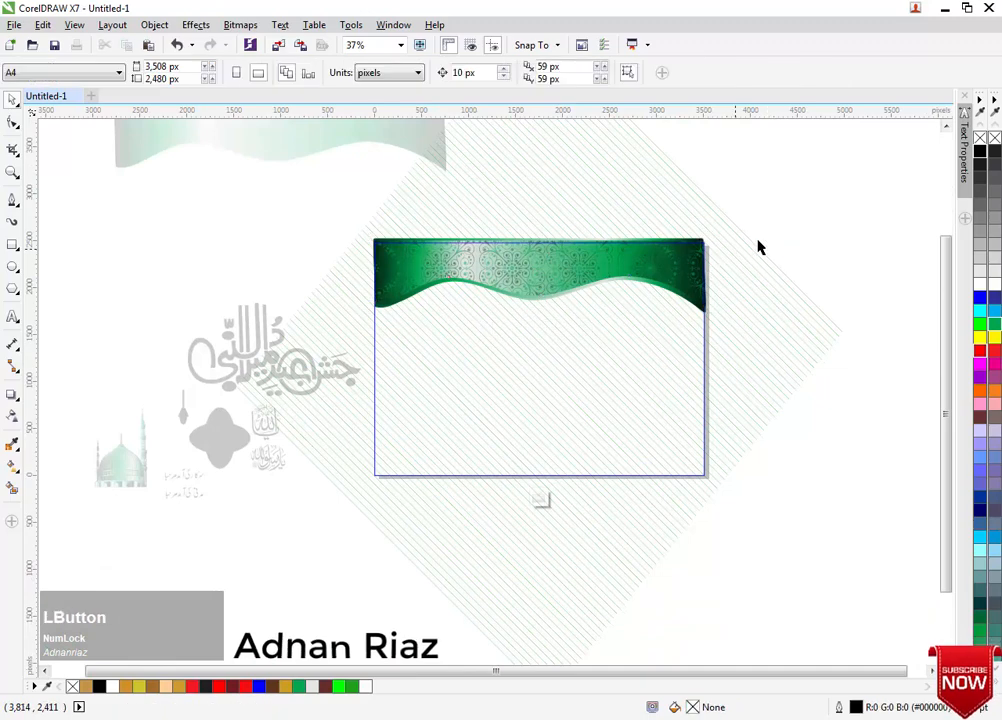
Group the layers of the wavy top border and create a vertically mirrored copy along the banner's bottom edge.
{"action": "left_click_drag", "start_coordinate": [383, 321], "coordinate": [335, 344]}
{"action": "key", "text": "ctrl+g"}
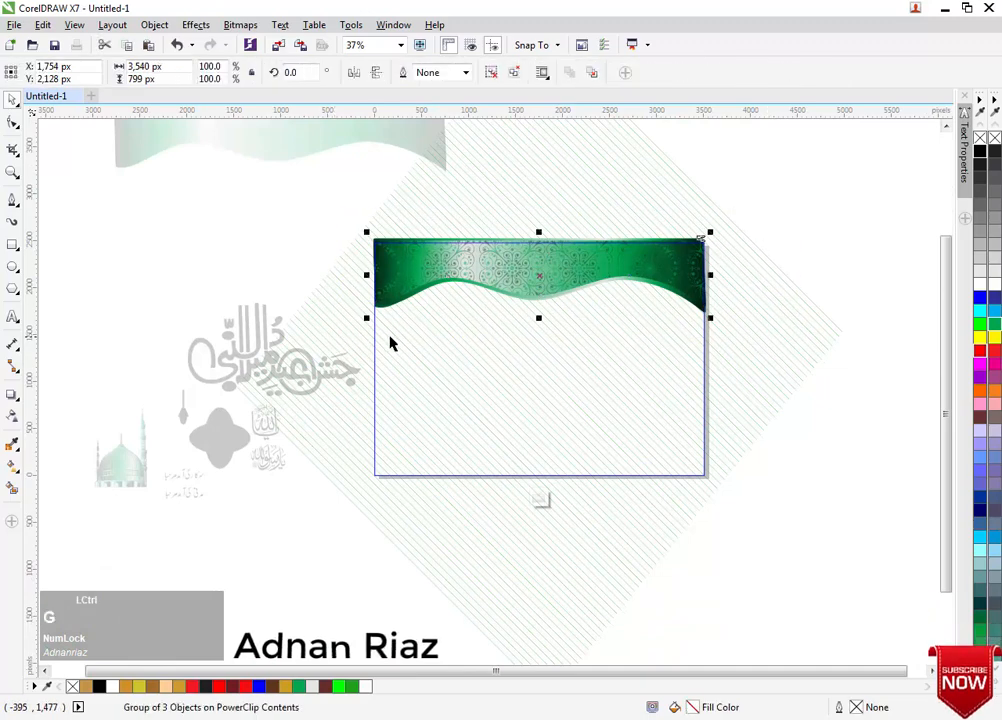
{"action": "left_click_drag", "start_coordinate": [538, 232], "coordinate": [535, 461]}
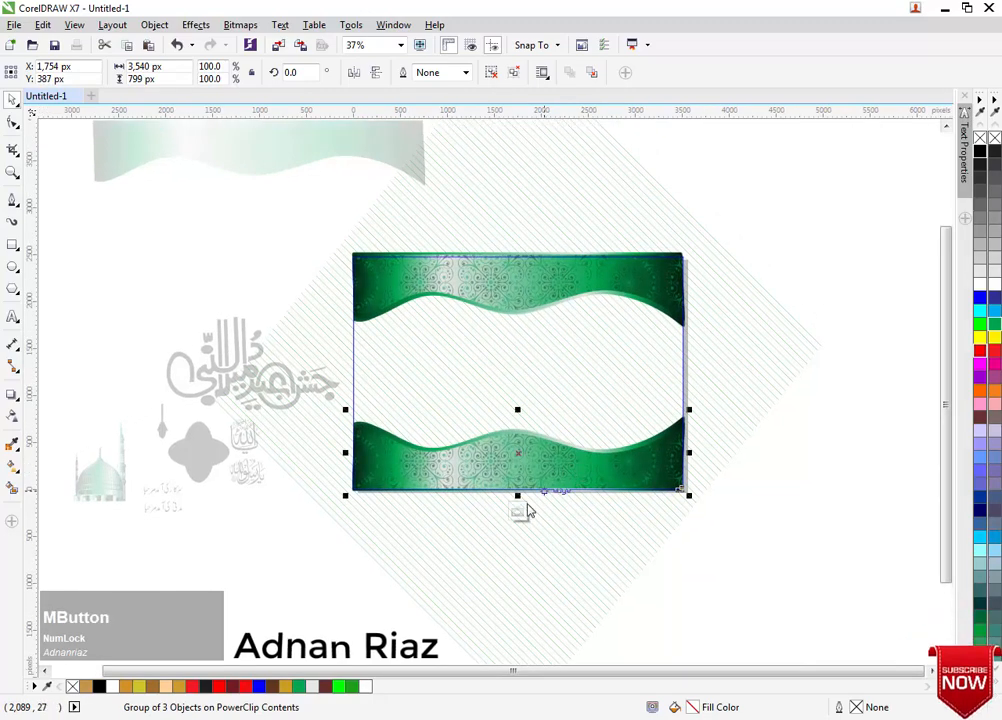
Finish editing the background's PowerClip contents and delete the spare wavy gradient shape above the banner.
{"action": "left_click", "coordinate": [517, 500]}
{"action": "left_click", "coordinate": [474, 512]}
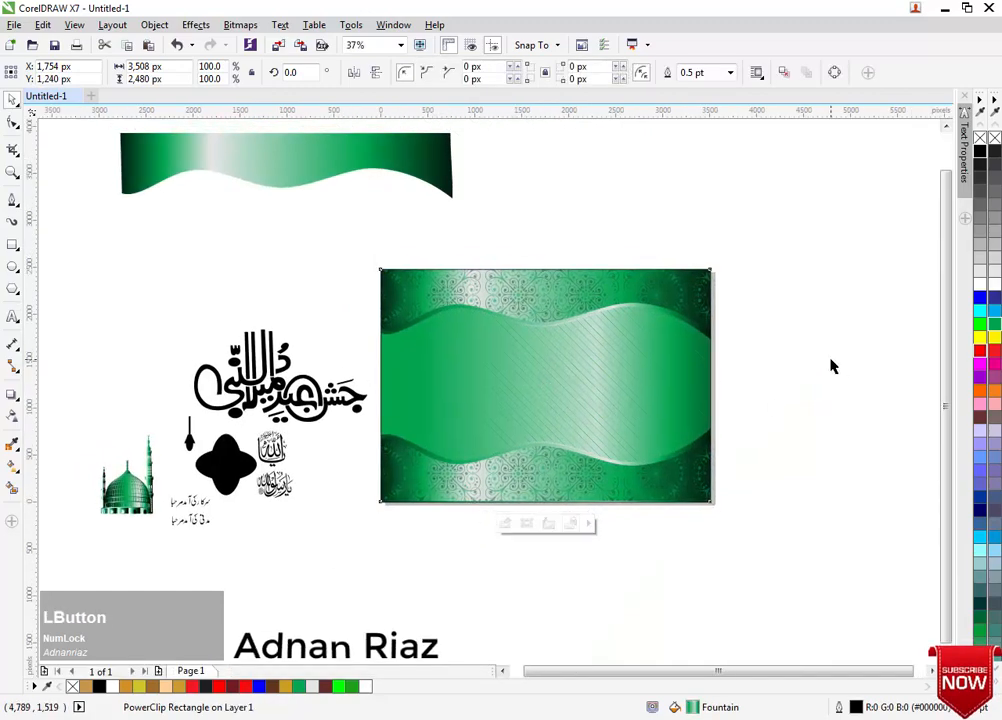
{"action": "left_click", "coordinate": [747, 374]}
{"action": "left_click_drag", "start_coordinate": [593, 367], "coordinate": [537, 419]}
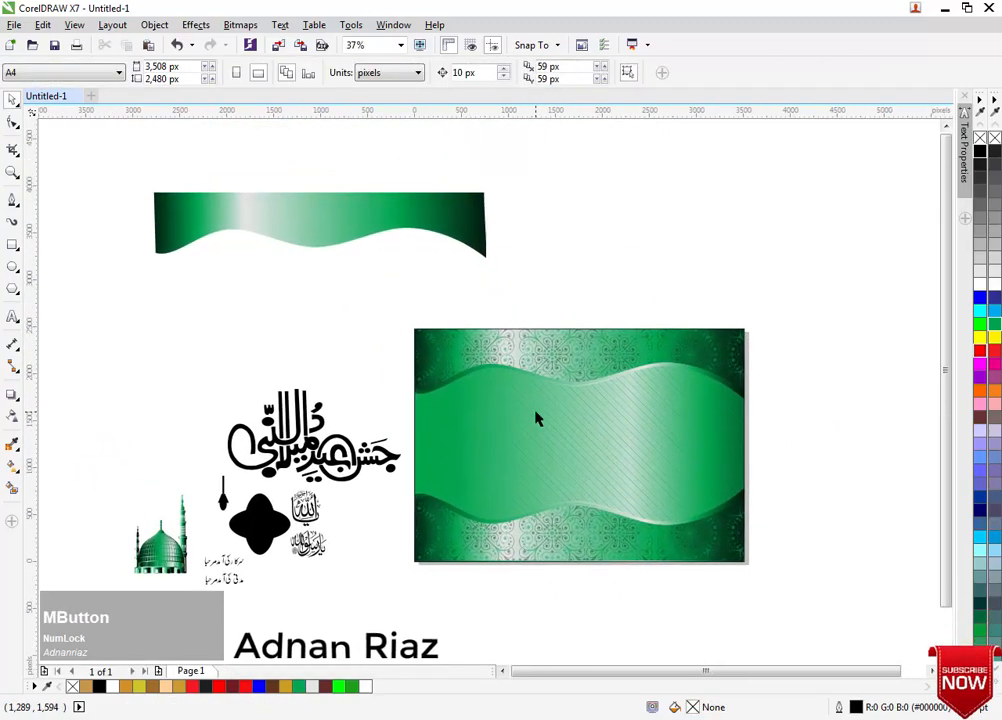
{"action": "left_click", "coordinate": [435, 251]}
{"action": "key", "text": "Delete"}
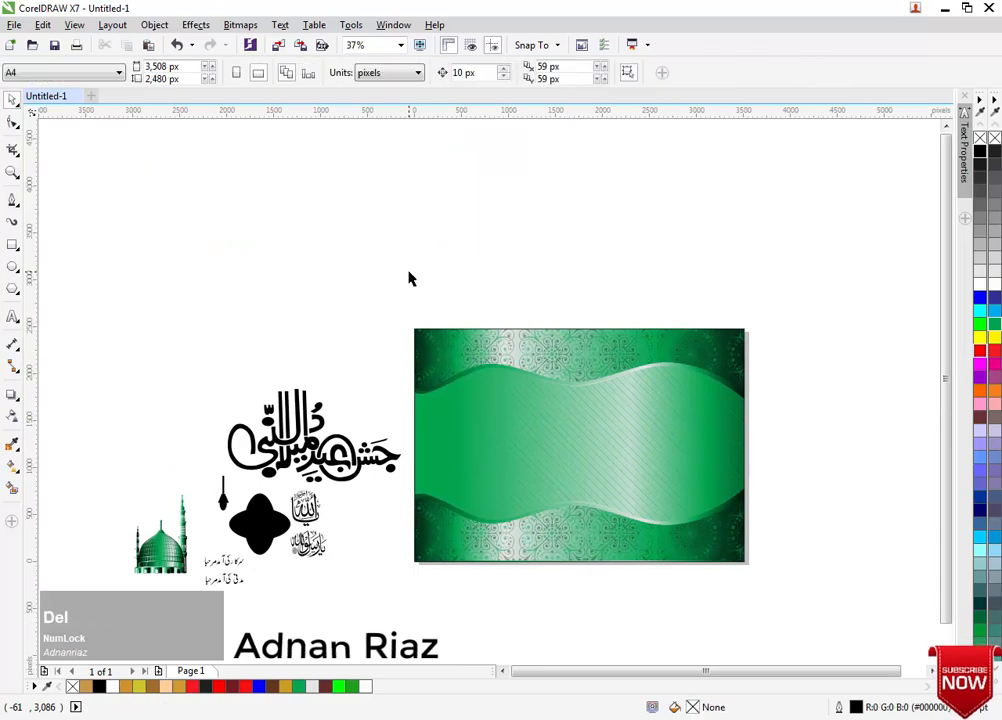
Place the mosque on the left part of the banner, enlarged to 229.7%, and PowerClip it inside the background rectangle.
{"action": "middle_click", "coordinate": [382, 371]}
{"action": "left_click_drag", "start_coordinate": [382, 371], "coordinate": [408, 304]}
{"action": "left_click_drag", "start_coordinate": [193, 493], "coordinate": [513, 392]}
{"action": "right_click", "coordinate": [513, 392]}
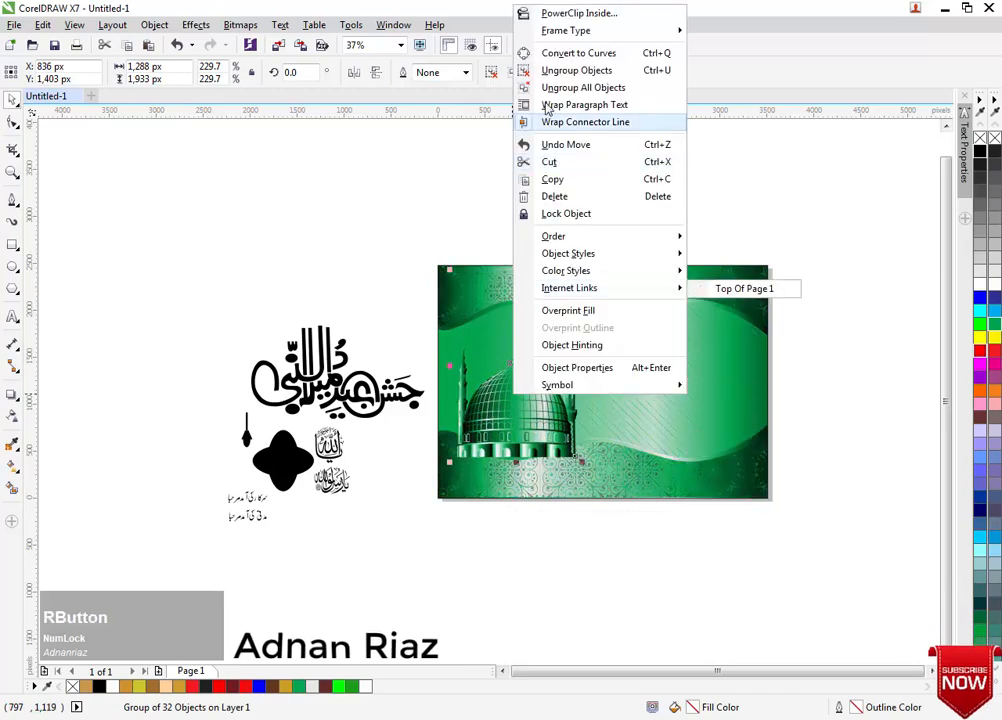
{"action": "left_click", "coordinate": [528, 13]}
{"action": "left_click", "coordinate": [635, 330]}
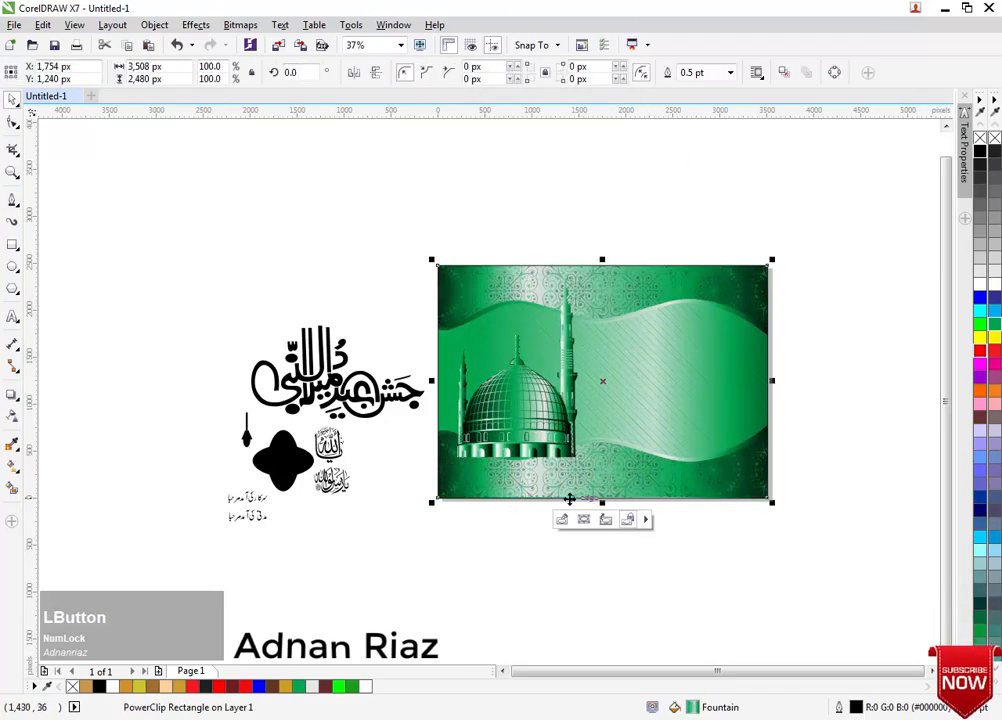
Open the card's PowerClip contents for editing and send the mosque group back one level, behind the lower wave band.
{"action": "left_click", "coordinate": [563, 521]}
{"action": "middle_click", "coordinate": [528, 474]}
{"action": "scroll", "coordinate": [526, 456], "scroll_direction": "up", "scroll_amount": 2}
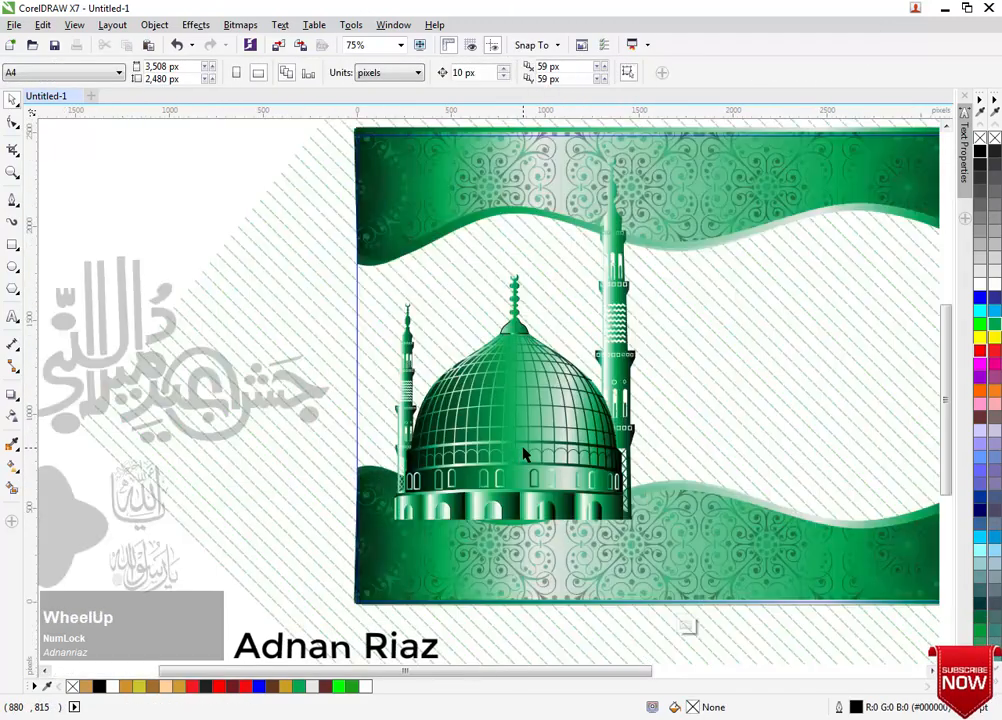
{"action": "left_click", "coordinate": [523, 450]}
{"action": "key", "text": "ctrl+Page_Down"}
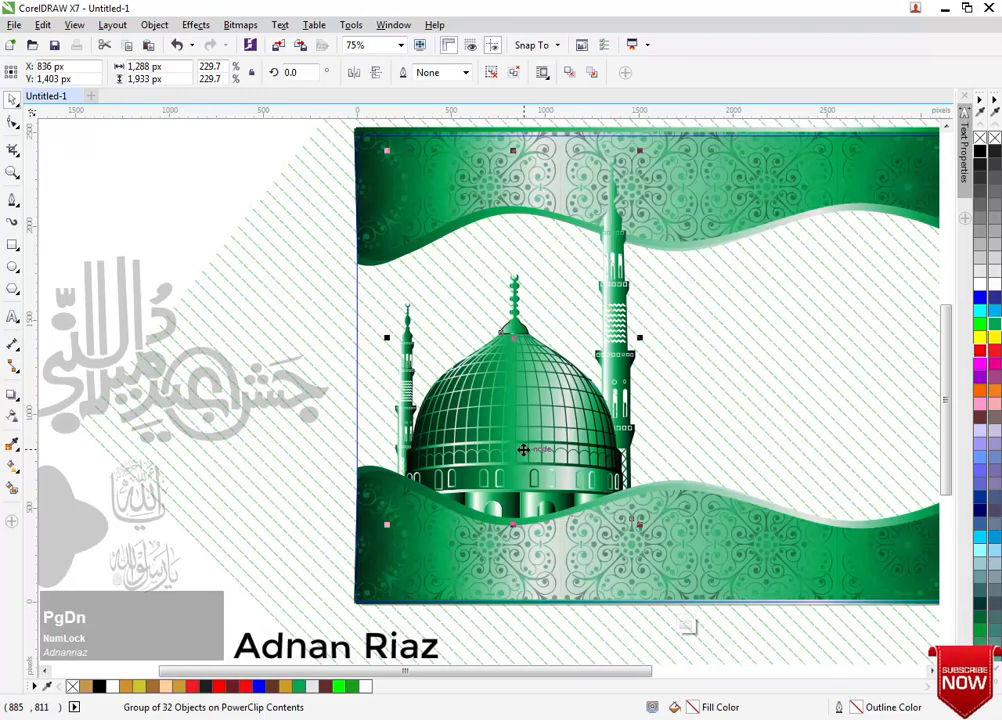
Scale the mosque group down to about 1,166 × 1,750 px and place it at about X 831, Y 1,318 px.
{"action": "mouse_move", "coordinate": [523, 450]}
{"action": "left_mouse_down"}
{"action": "mouse_move", "coordinate": [494, 480]}
{"action": "mouse_move", "coordinate": [501, 487]}
{"action": "left_mouse_up"}
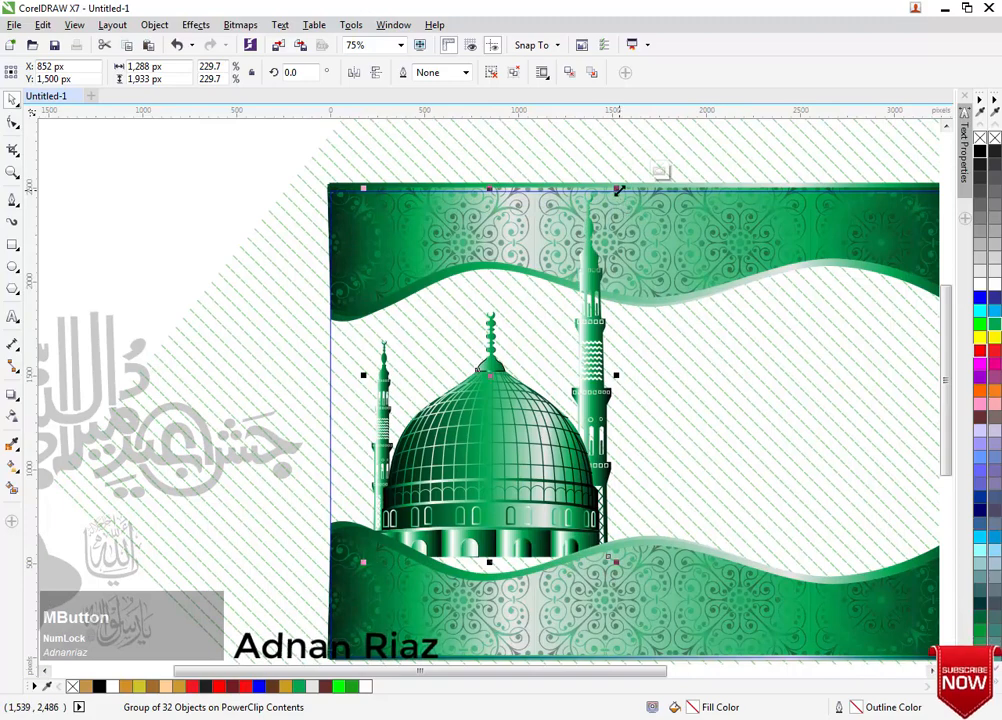
{"action": "left_click_drag", "start_coordinate": [619, 189], "coordinate": [593, 222]}
{"action": "key", "text": "Right"}
{"action": "key", "text": "Right"}
{"action": "key", "text": "Right"}
{"action": "key", "text": "Right"}
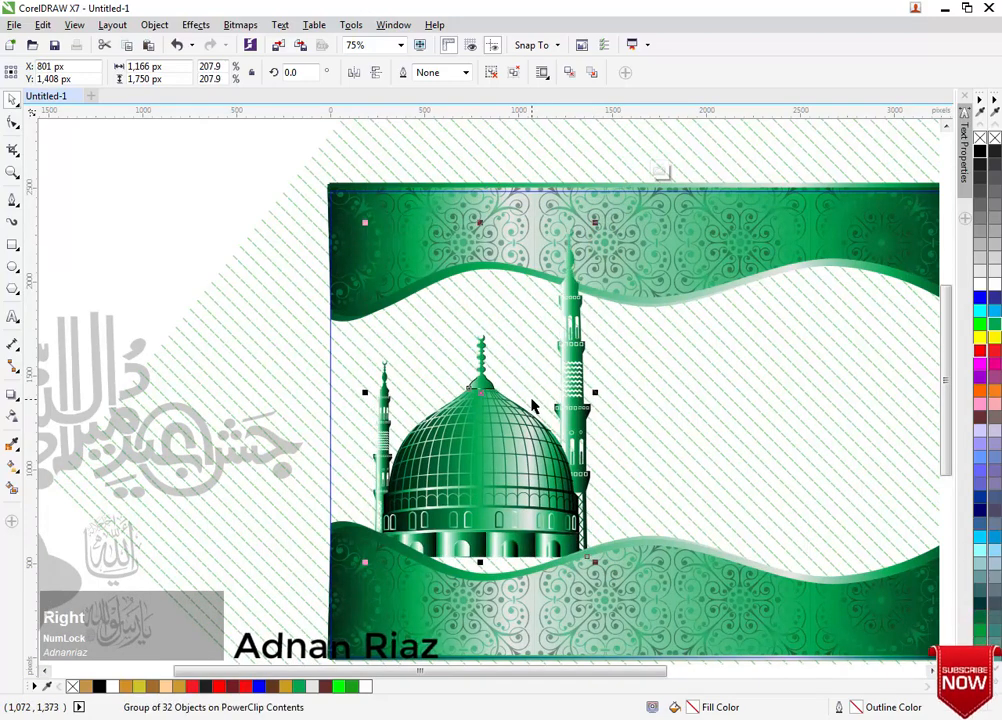
{"action": "key", "text": "Down"}
{"action": "key", "text": "Down"}
{"action": "key", "text": "Down"}
{"action": "key", "text": "Down"}
{"action": "key", "text": "Down"}
{"action": "key", "text": "Down"}
{"action": "key", "text": "Down"}
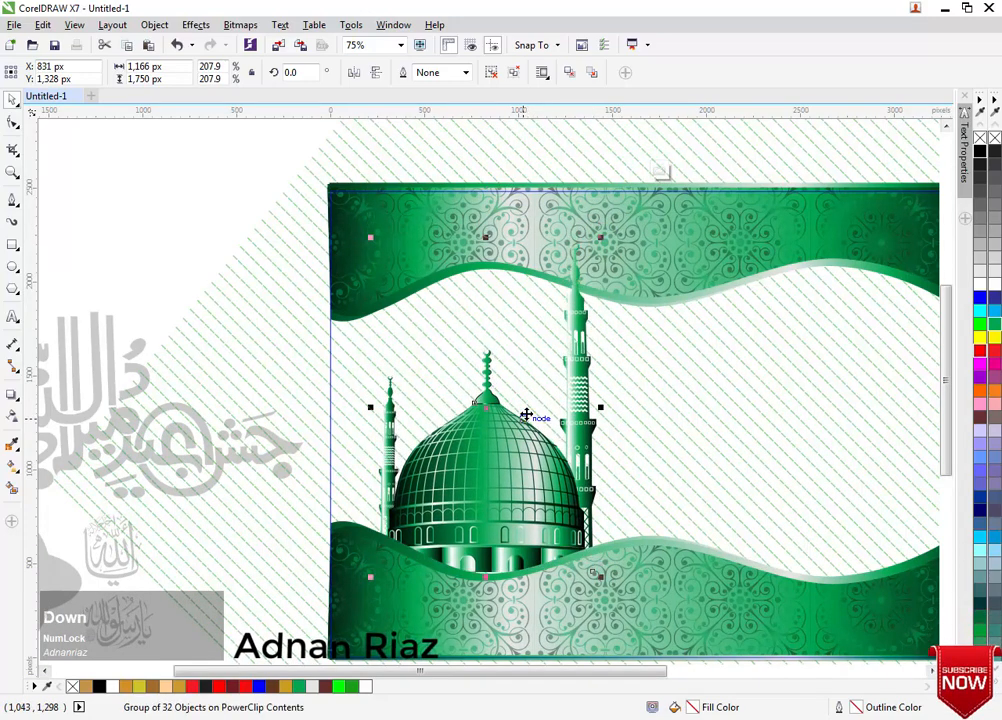
Finish editing the PowerClip contents and return to the full card layout.
{"action": "scroll", "coordinate": [536, 416], "scroll_direction": "down", "scroll_amount": 1}
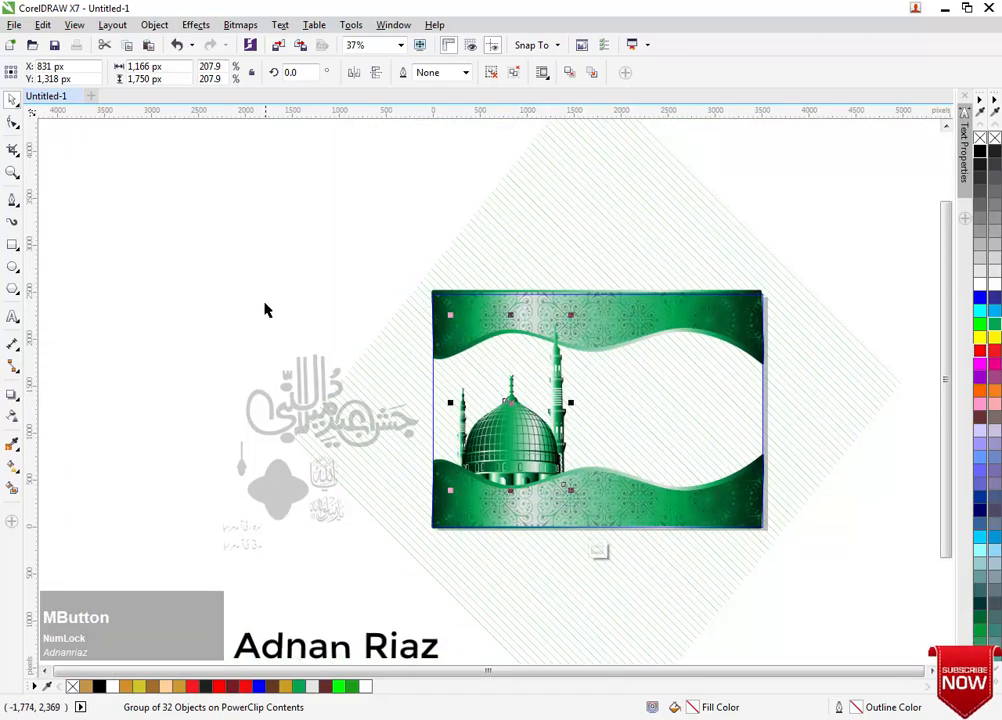
{"action": "left_click", "coordinate": [264, 309]}
{"action": "left_click", "coordinate": [599, 553]}
{"action": "left_click_drag", "start_coordinate": [577, 517], "coordinate": [494, 489]}
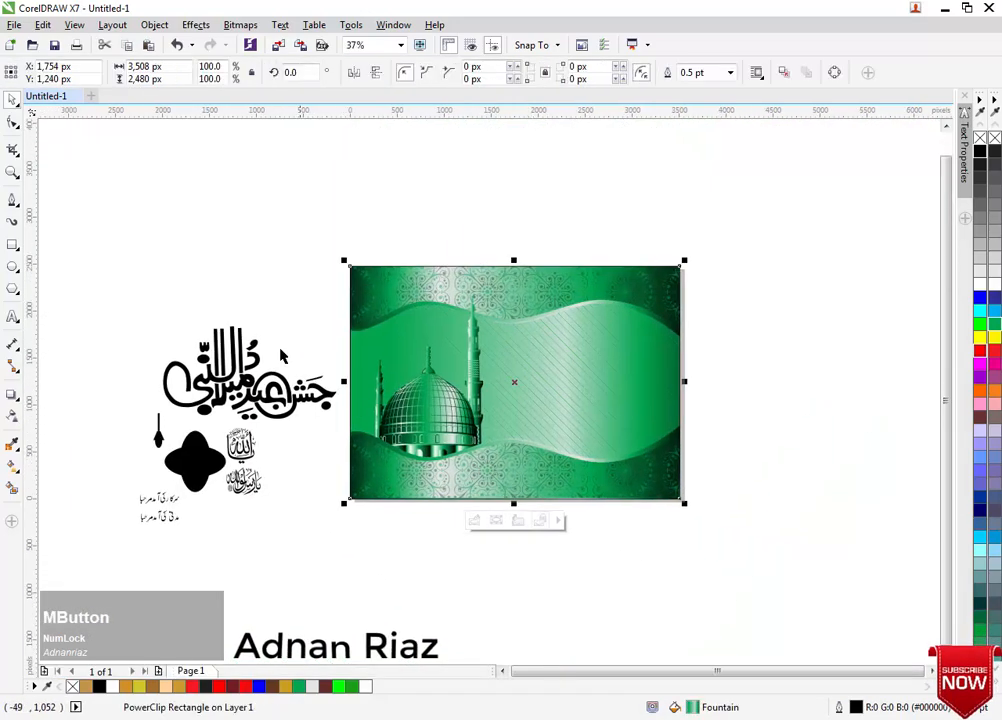
Move the large black calligraphy onto the open area beside the mosque and enlarge it slightly.
{"action": "left_click", "coordinate": [315, 405]}
{"action": "left_click_drag", "start_coordinate": [328, 396], "coordinate": [650, 400]}
{"action": "middle_click", "coordinate": [650, 400]}
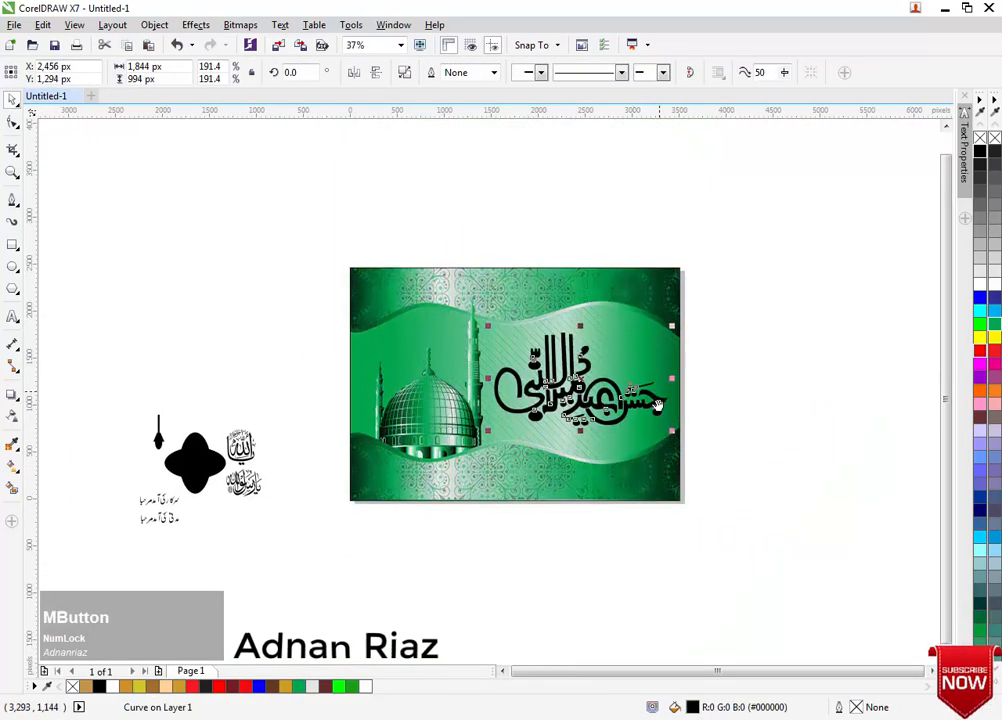
{"action": "scroll", "coordinate": [670, 373], "scroll_direction": "up", "scroll_amount": 1}
{"action": "left_click_drag", "start_coordinate": [680, 307], "coordinate": [691, 301]}
{"action": "left_click_drag", "start_coordinate": [311, 510], "coordinate": [310, 511]}
{"action": "middle_click", "coordinate": [337, 645]}
Edit the PowerClip contents again, shift the mosque away from the calligraphy to about X 772 px, and finish editing.
{"action": "left_click", "coordinate": [435, 623]}
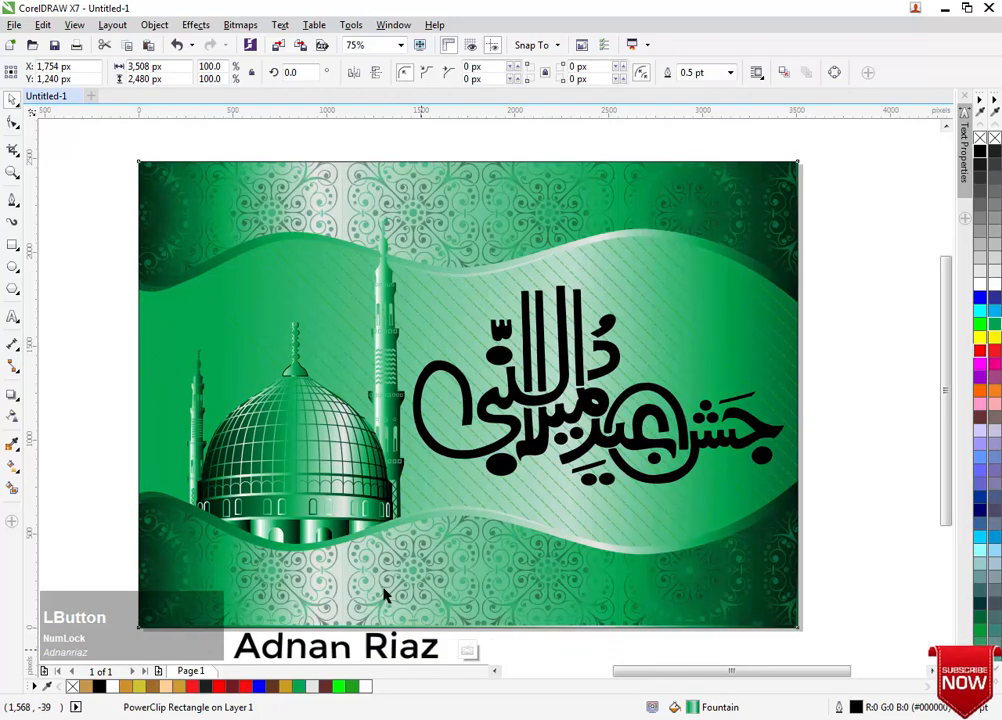
{"action": "double_click", "coordinate": [338, 485]}
{"action": "left_click", "coordinate": [330, 481]}
{"action": "left_click_drag", "start_coordinate": [328, 481], "coordinate": [317, 481]}
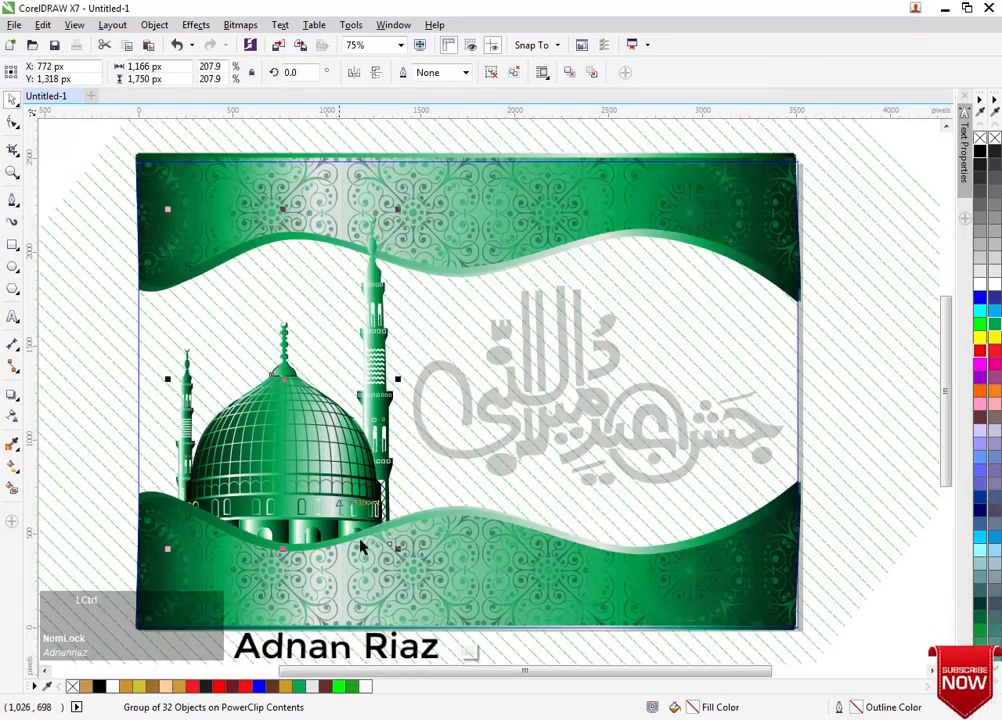
{"action": "left_click", "coordinate": [468, 651]}
{"action": "middle_click", "coordinate": [416, 537]}
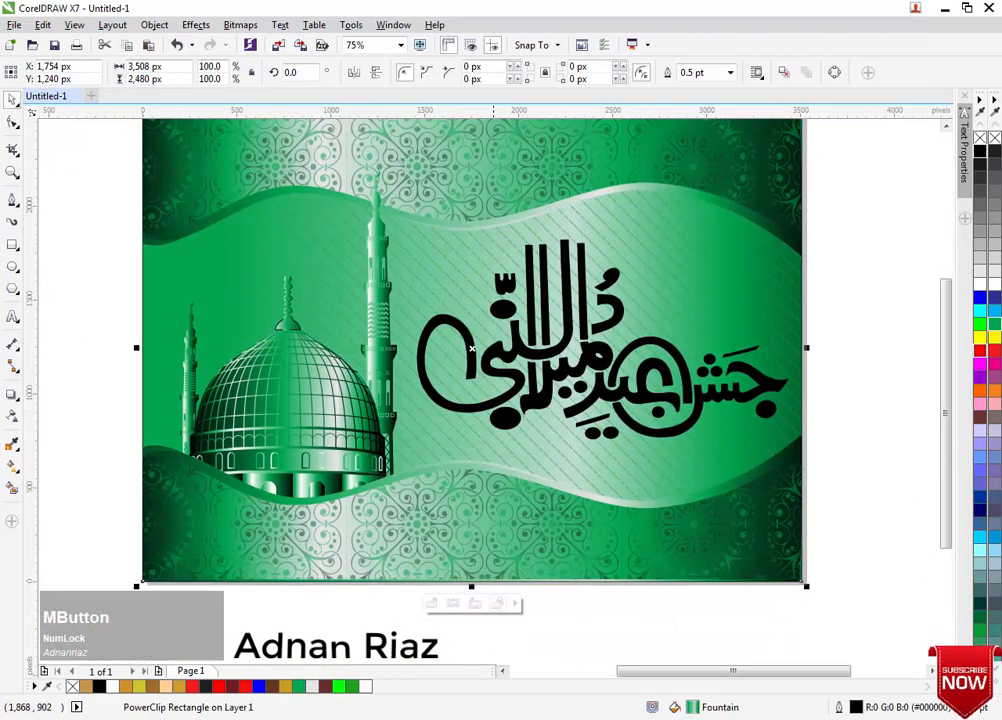
Apply the card background's green fountain fill to the calligraphy with the Interactive Fill tool.
{"action": "left_click", "coordinate": [505, 410]}
{"action": "middle_click", "coordinate": [495, 410]}
{"action": "key", "text": "g"}
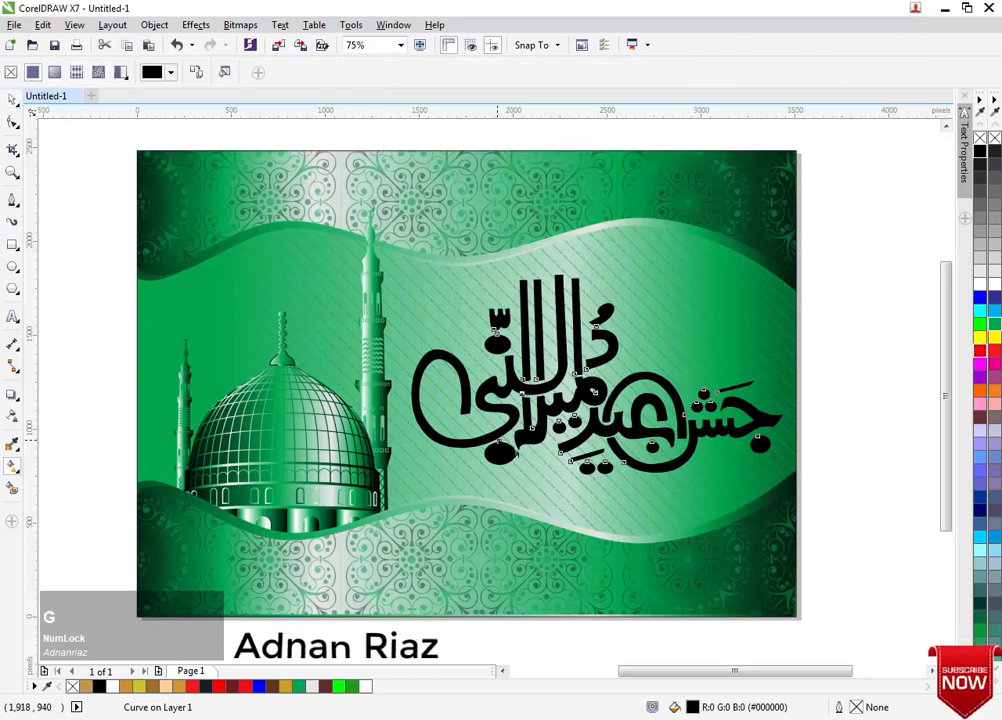
{"action": "left_click", "coordinate": [233, 289]}
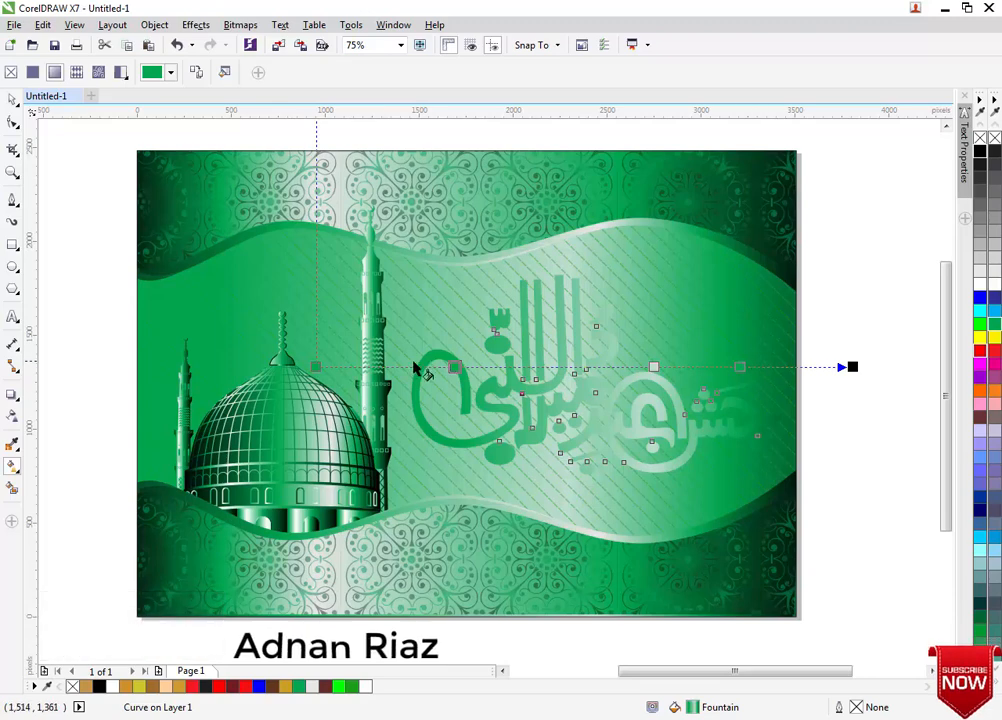
Redraw the fountain fill horizontally across the full width of the calligraphy and make its start node black.
{"action": "left_click_drag", "start_coordinate": [412, 374], "coordinate": [690, 383]}
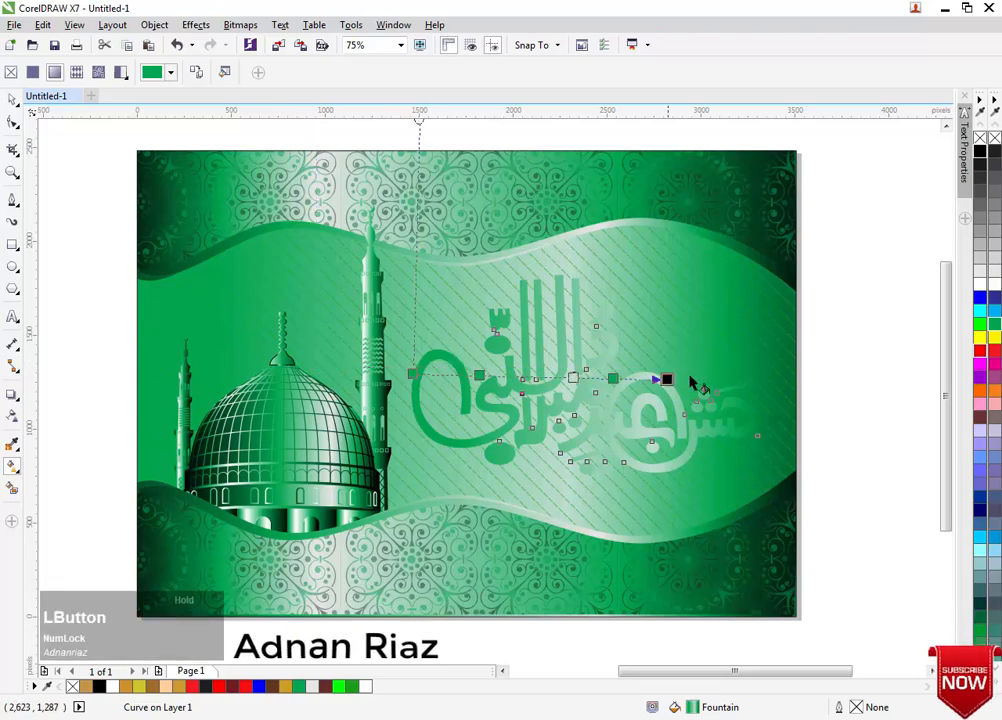
{"action": "left_click_drag", "start_coordinate": [762, 390], "coordinate": [765, 385]}
{"action": "middle_click", "coordinate": [772, 380]}
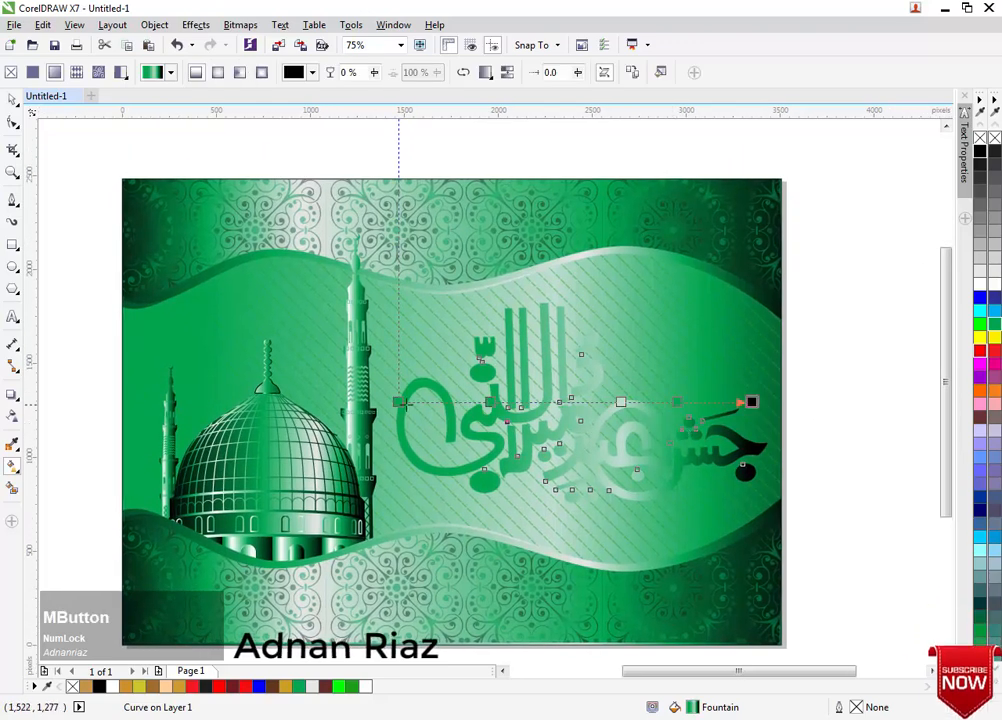
{"action": "left_click", "coordinate": [397, 403]}
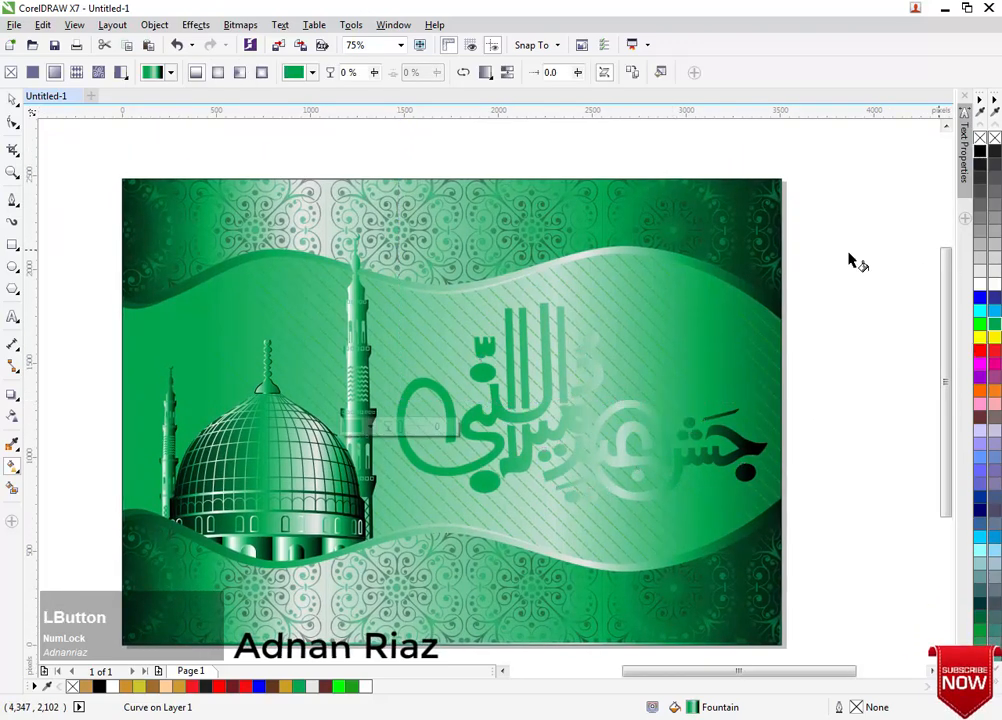
{"action": "middle_click", "coordinate": [769, 347]}
{"action": "scroll", "coordinate": [691, 425], "scroll_direction": "up", "scroll_amount": 1}
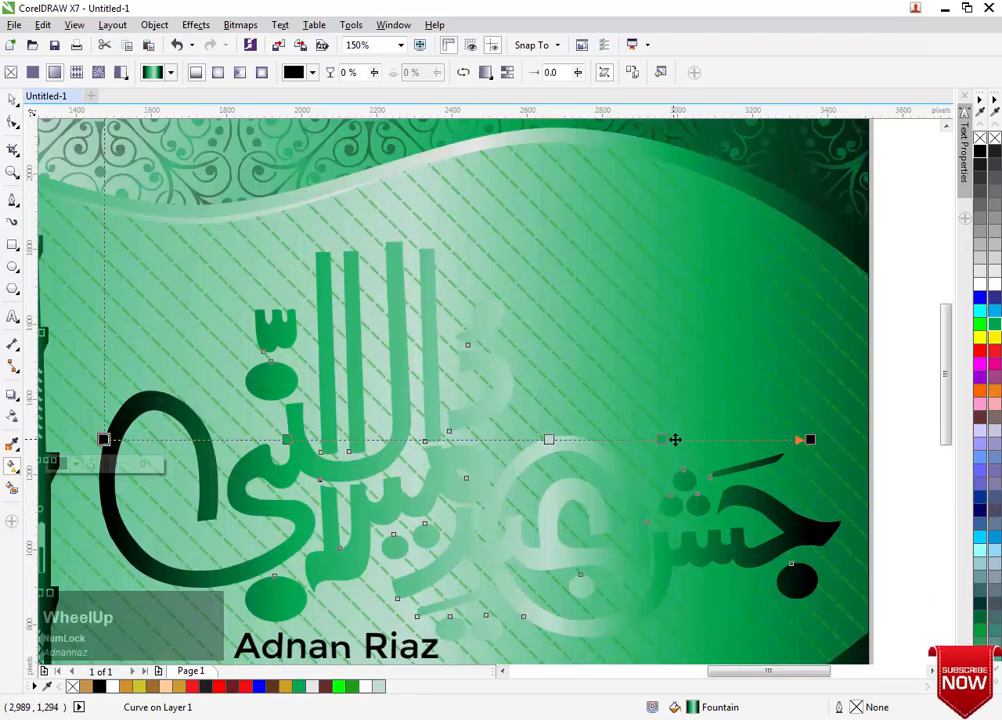
{"action": "middle_click", "coordinate": [675, 439]}
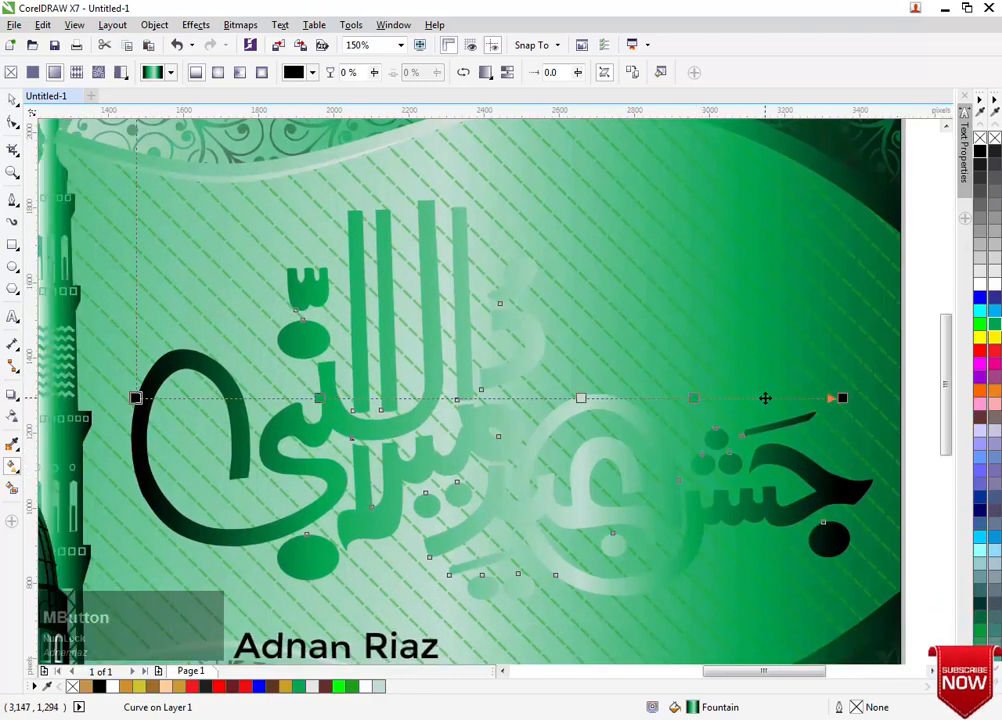
Add six extra colour nodes along the calligraphy's gradient, spread between 4% and 89%.
{"action": "left_click", "coordinate": [765, 398]}
{"action": "double_click", "coordinate": [637, 400]}
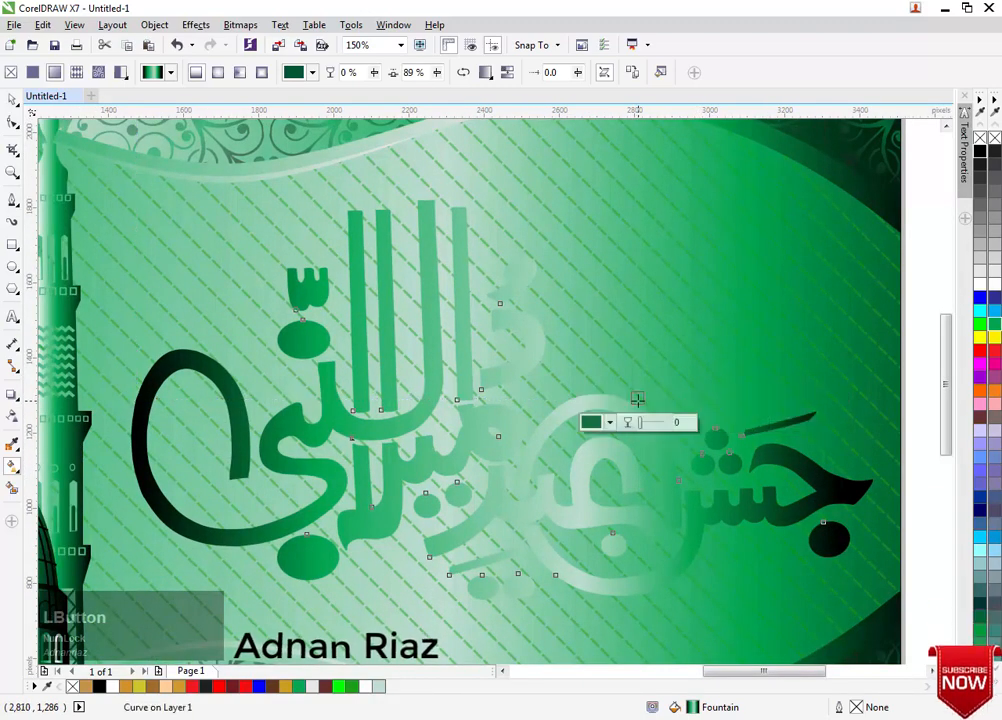
{"action": "left_click", "coordinate": [506, 397]}
{"action": "left_click", "coordinate": [505, 434]}
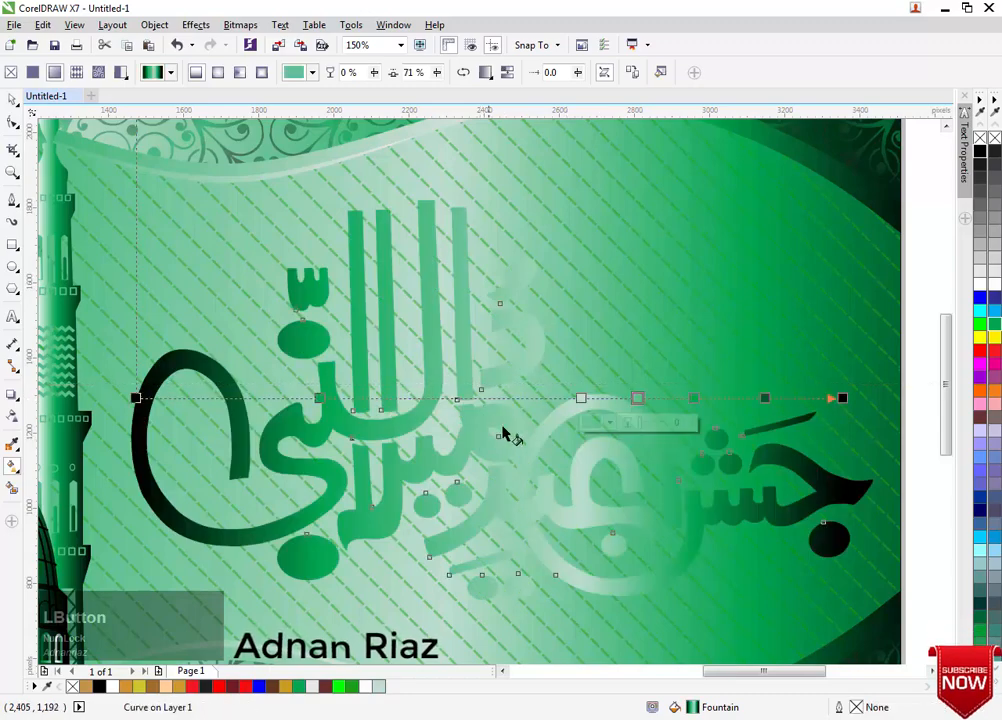
{"action": "left_click", "coordinate": [517, 398]}
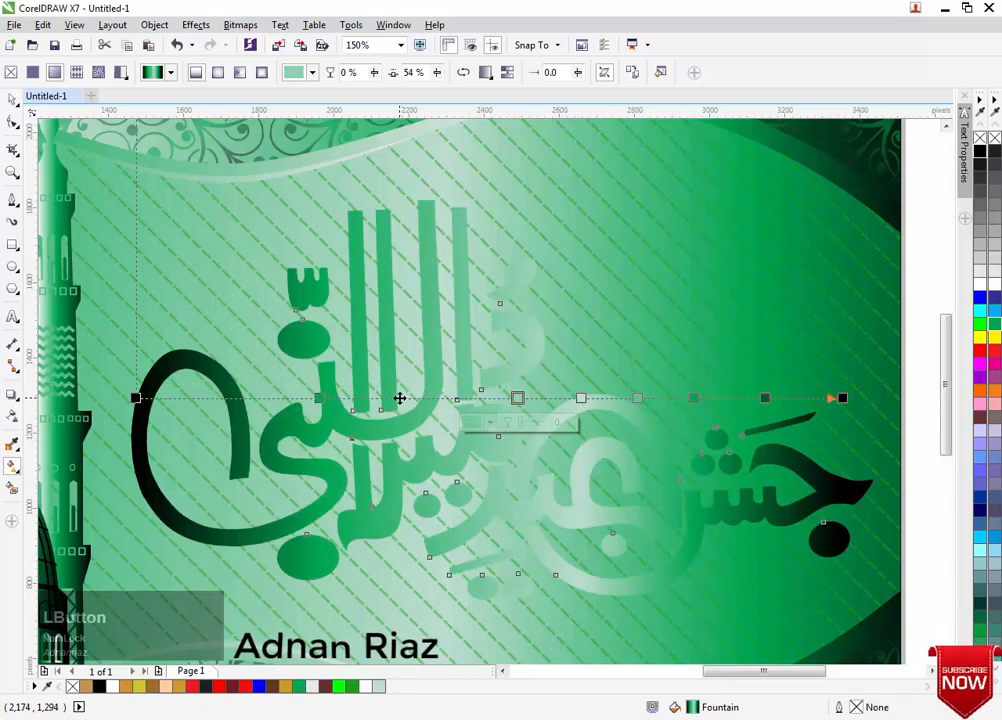
{"action": "double_click", "coordinate": [399, 398]}
{"action": "double_click", "coordinate": [217, 398]}
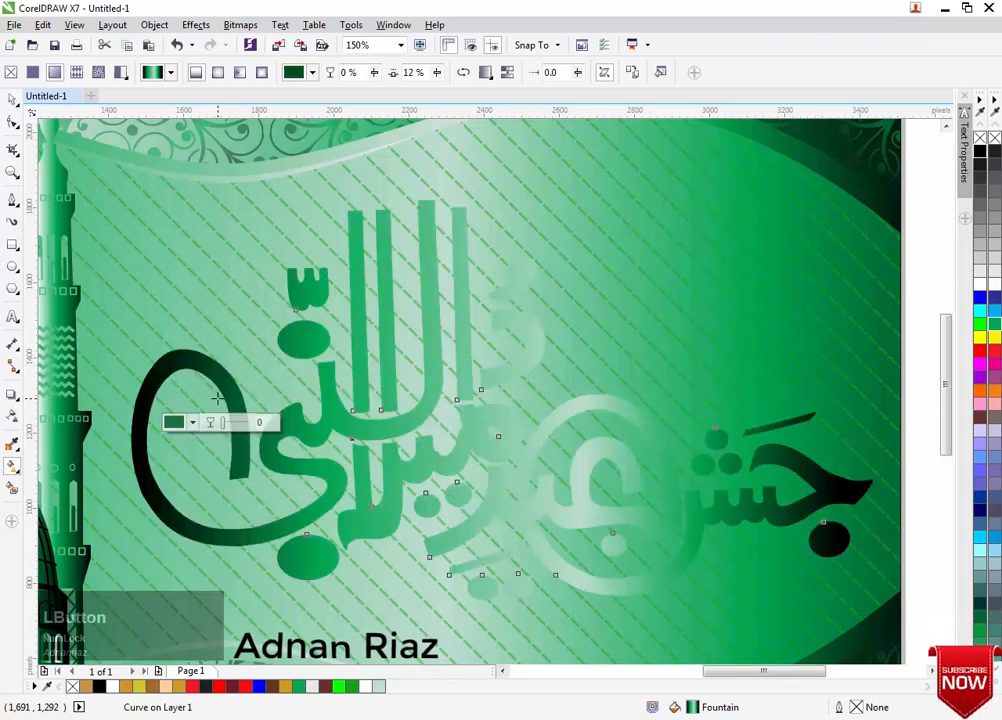
{"action": "double_click", "coordinate": [164, 399]}
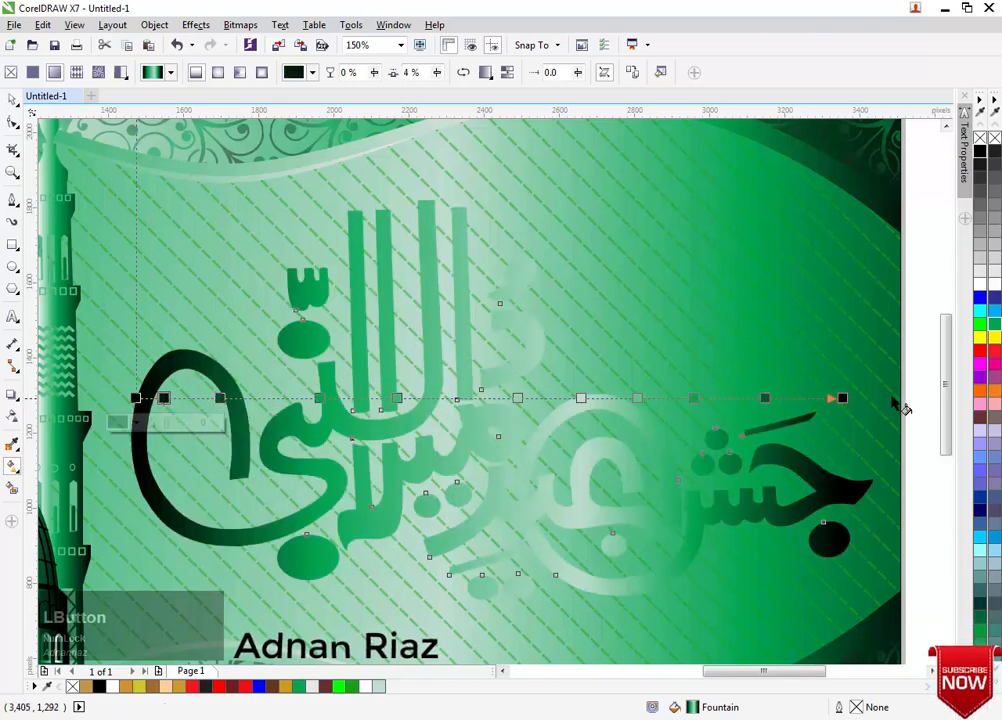
Colour the gradient node at 4% green and the node at 12% black.
{"action": "left_click", "coordinate": [980, 324]}
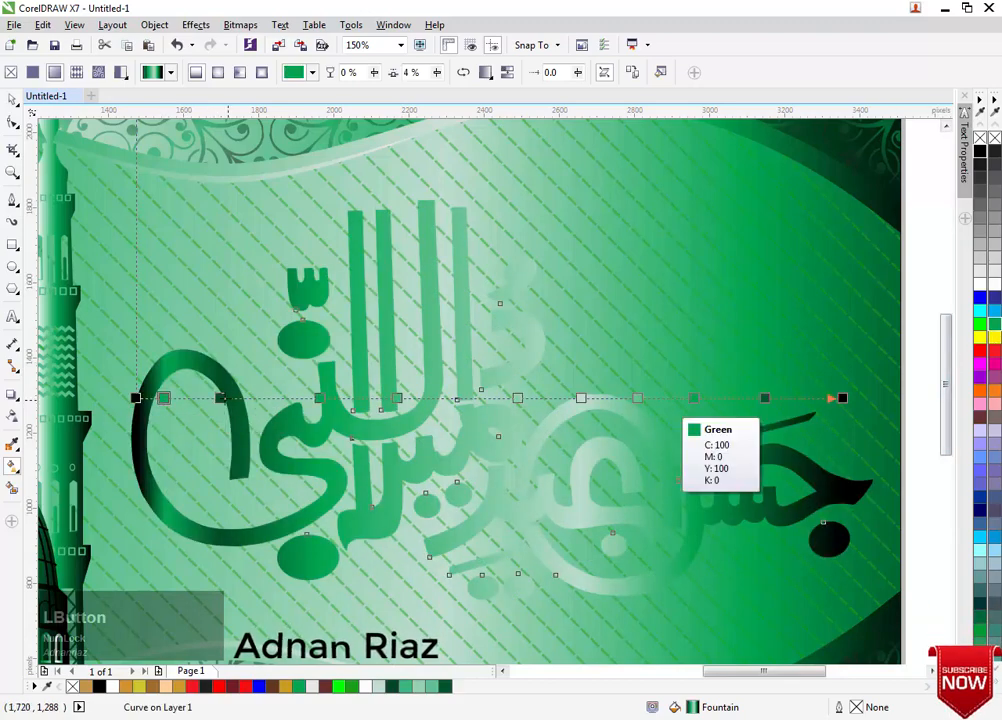
{"action": "left_click", "coordinate": [220, 398]}
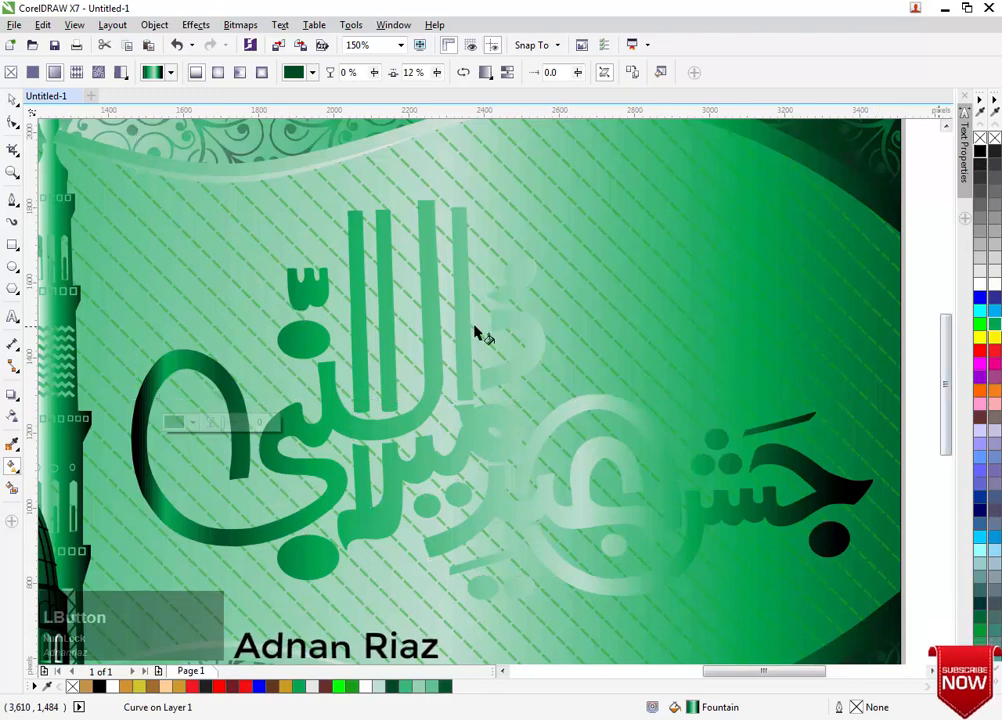
{"action": "left_click", "coordinate": [980, 151]}
Move the next green gradient node to 18%, and move the node after it to 23% and colour it black.
{"action": "double_click", "coordinate": [290, 398]}
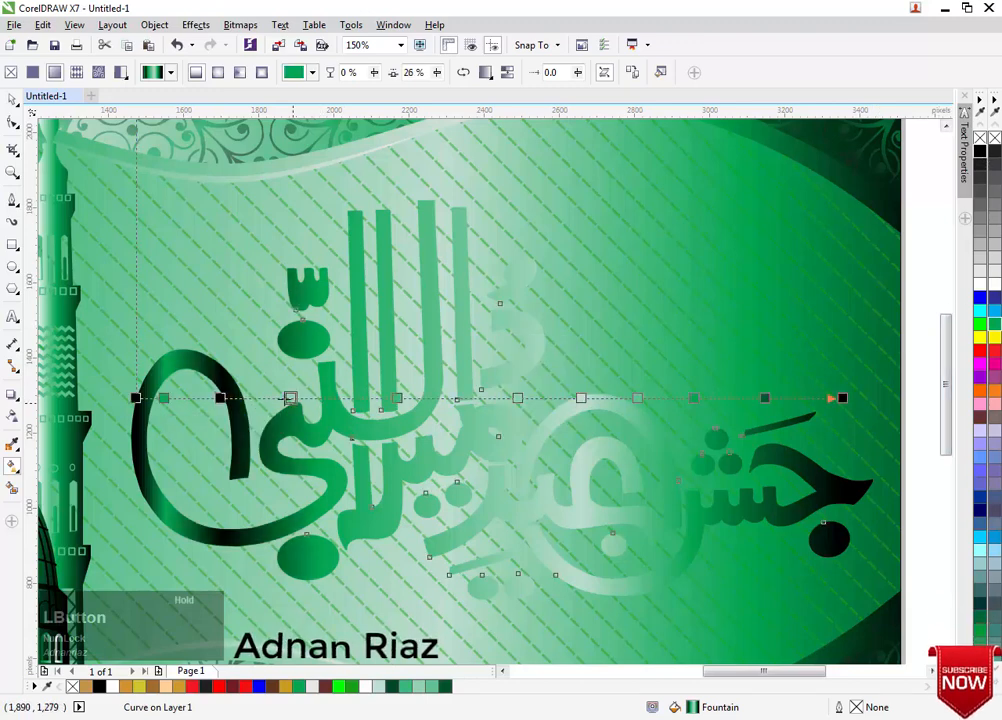
{"action": "left_click_drag", "start_coordinate": [262, 398], "coordinate": [262, 398]}
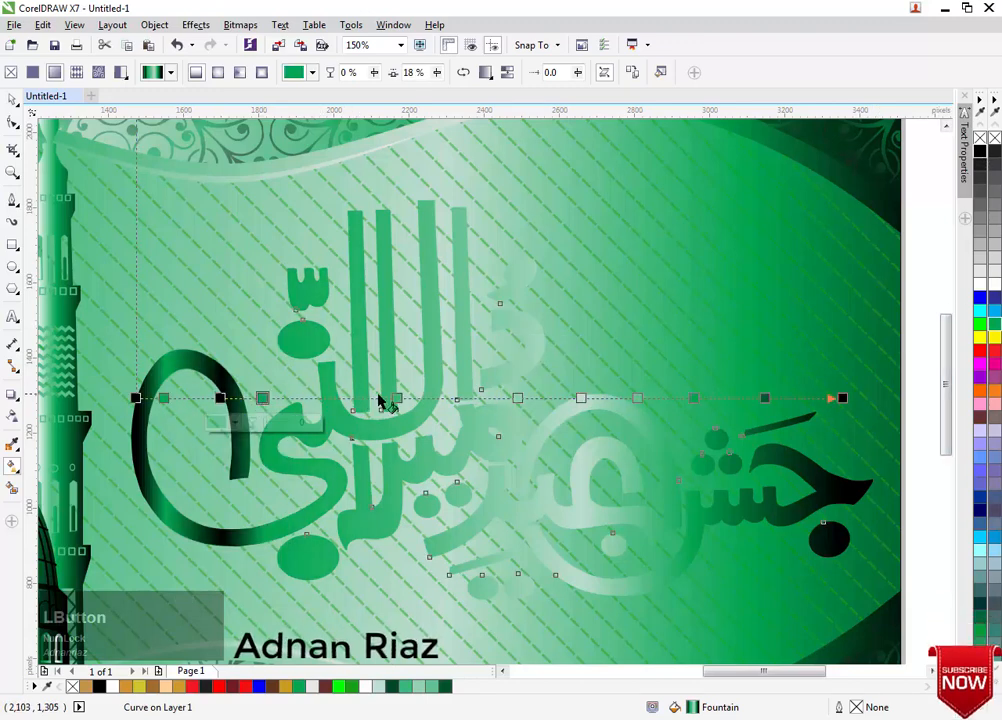
{"action": "left_click_drag", "start_coordinate": [305, 402], "coordinate": [297, 398]}
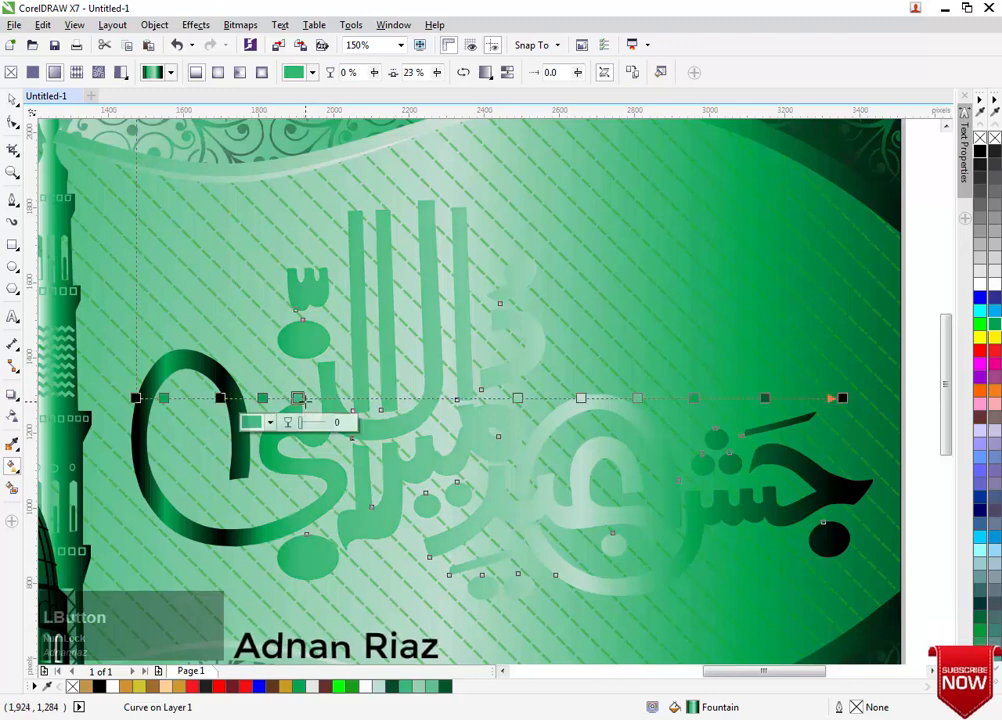
{"action": "left_click", "coordinate": [980, 152]}
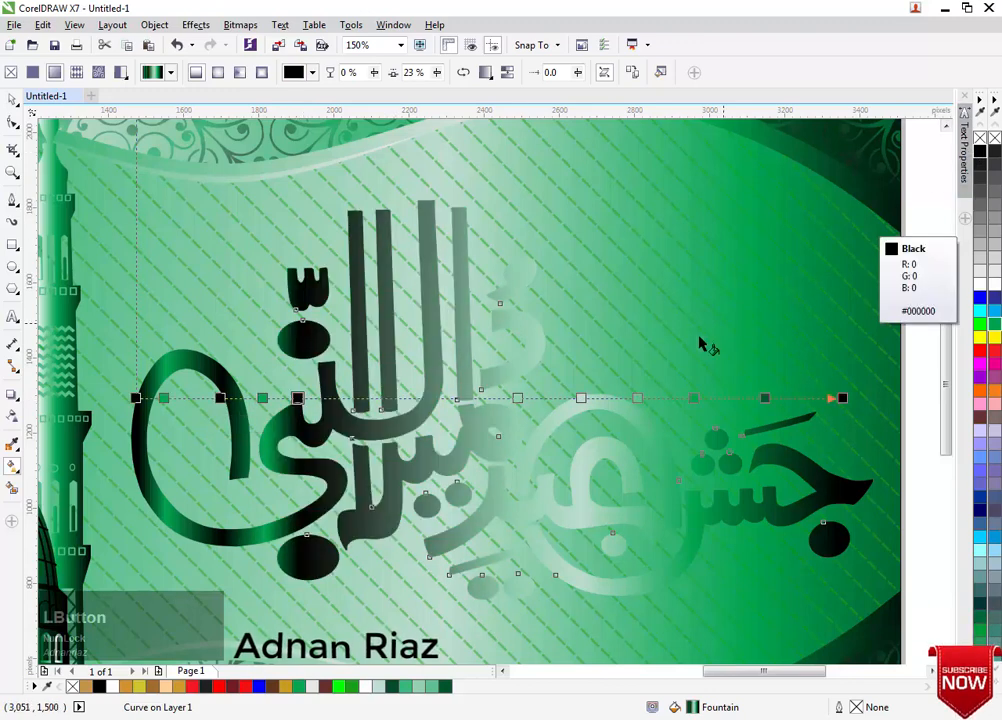
Move the next light gradient node to 29% and colour it green, and add a black node at 34%.
{"action": "left_click_drag", "start_coordinate": [517, 398], "coordinate": [341, 398]}
{"action": "left_click", "coordinate": [995, 325]}
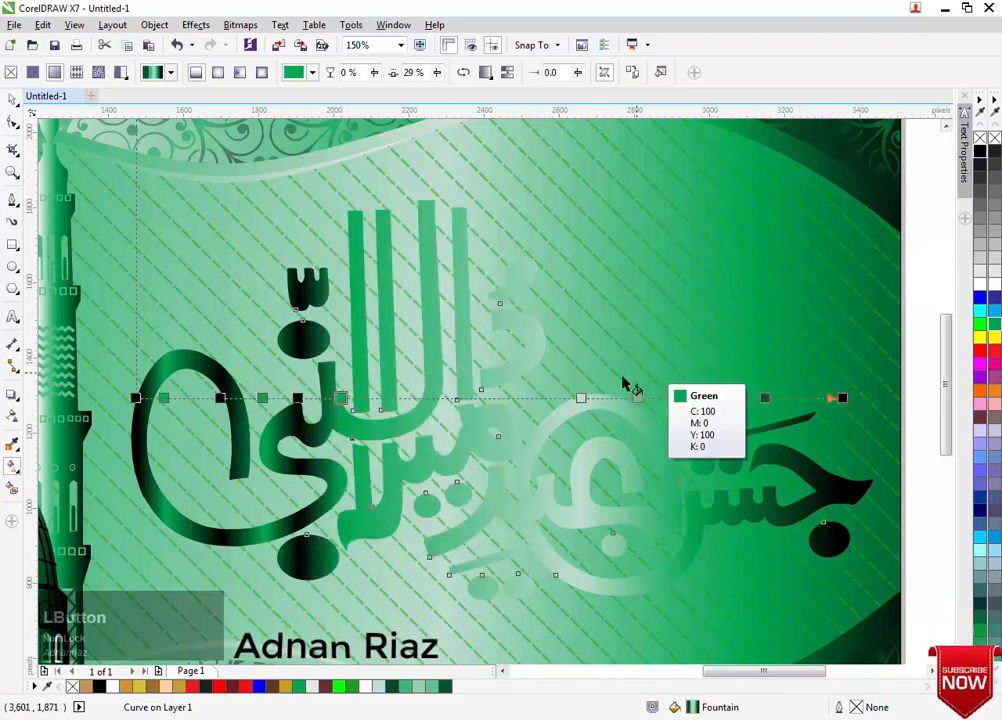
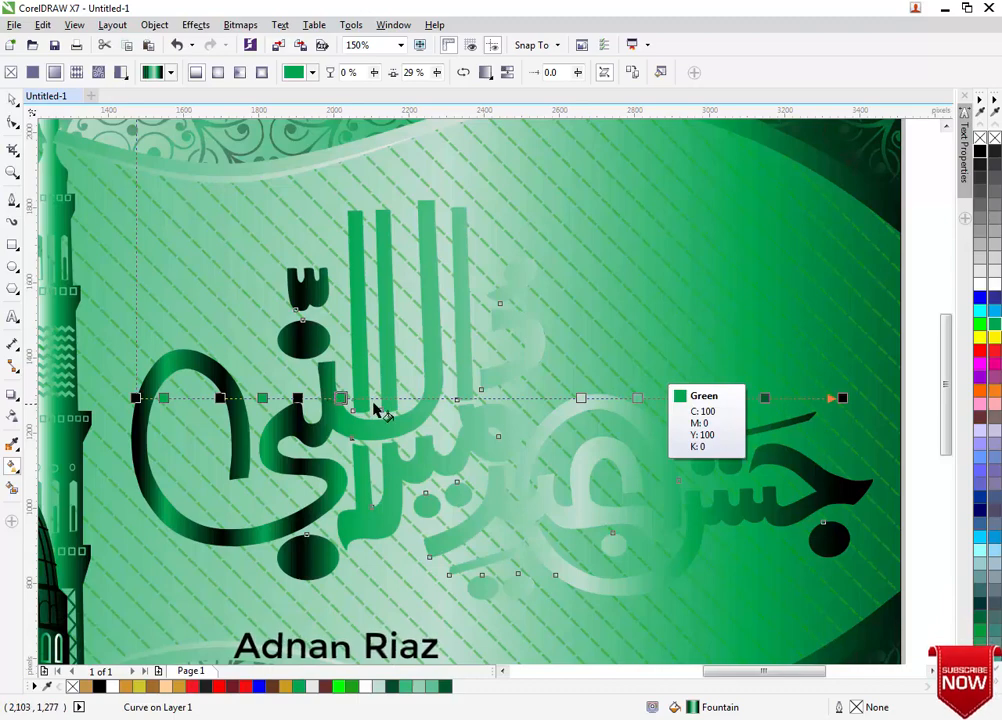
{"action": "double_click", "coordinate": [376, 399]}
{"action": "left_click", "coordinate": [980, 152]}
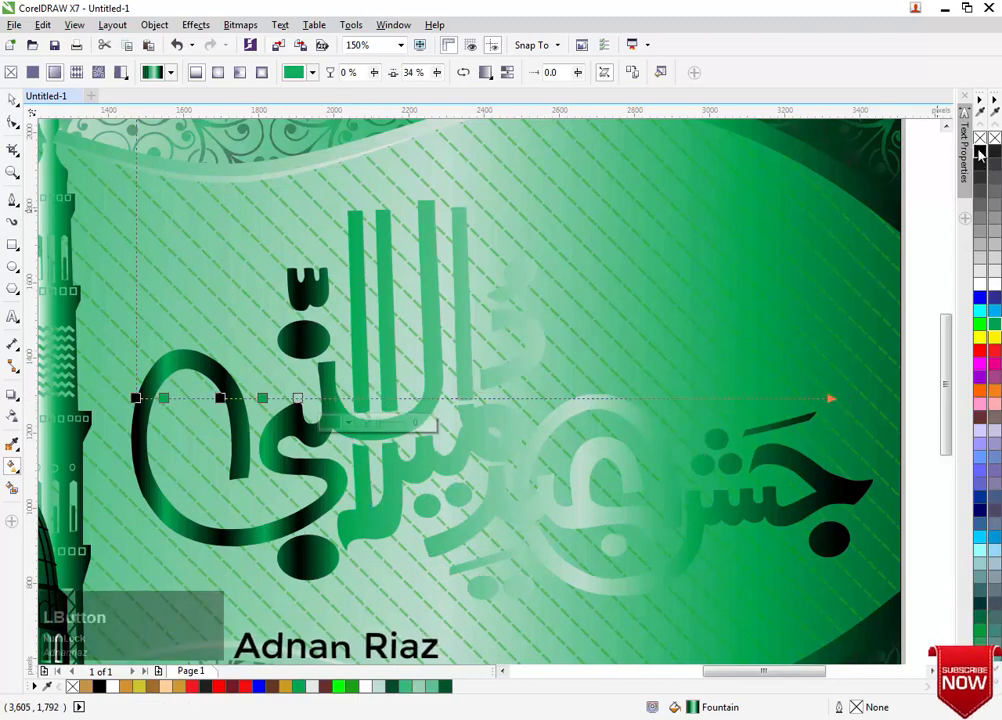
Add a green gradient node at 39% and a black one at 44%.
{"action": "double_click", "coordinate": [410, 398]}
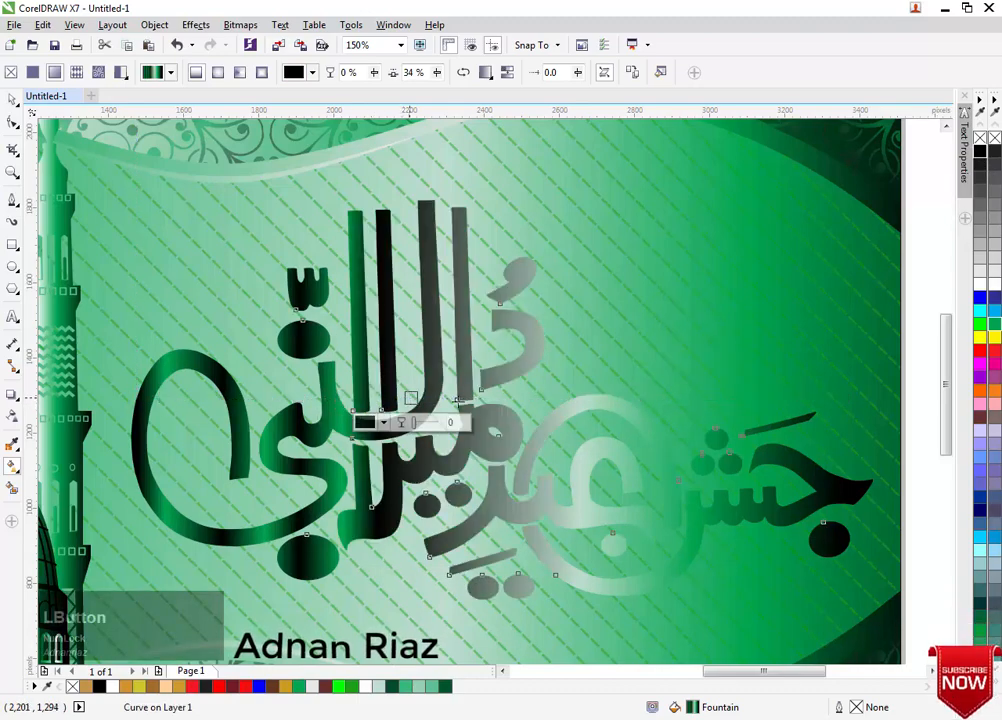
{"action": "left_click", "coordinate": [995, 326]}
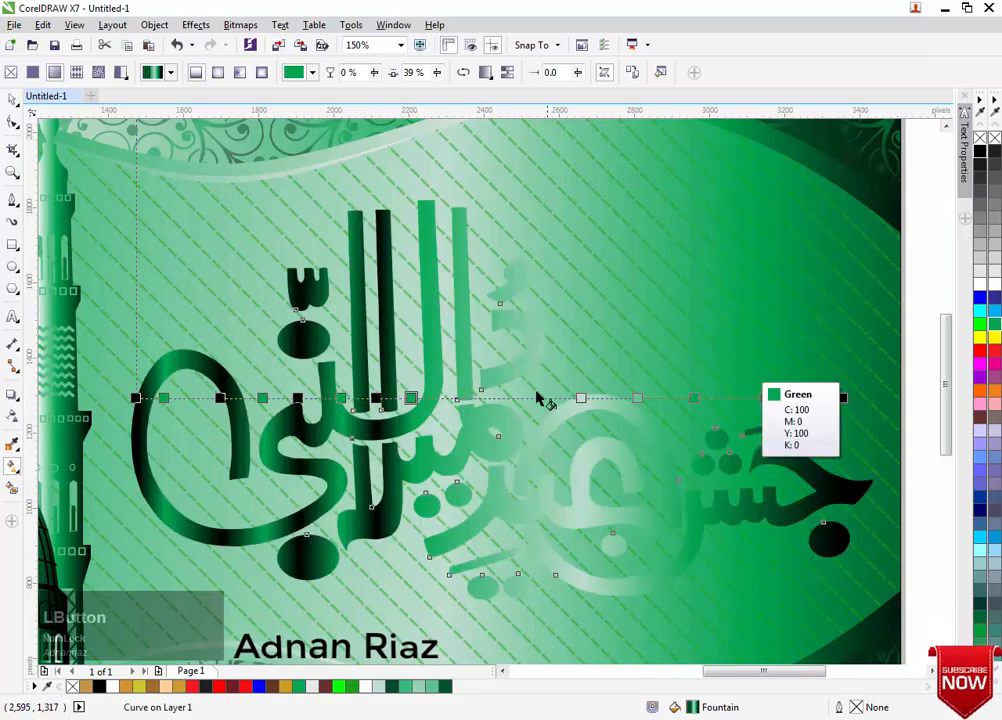
{"action": "double_click", "coordinate": [446, 398]}
{"action": "left_click", "coordinate": [980, 151]}
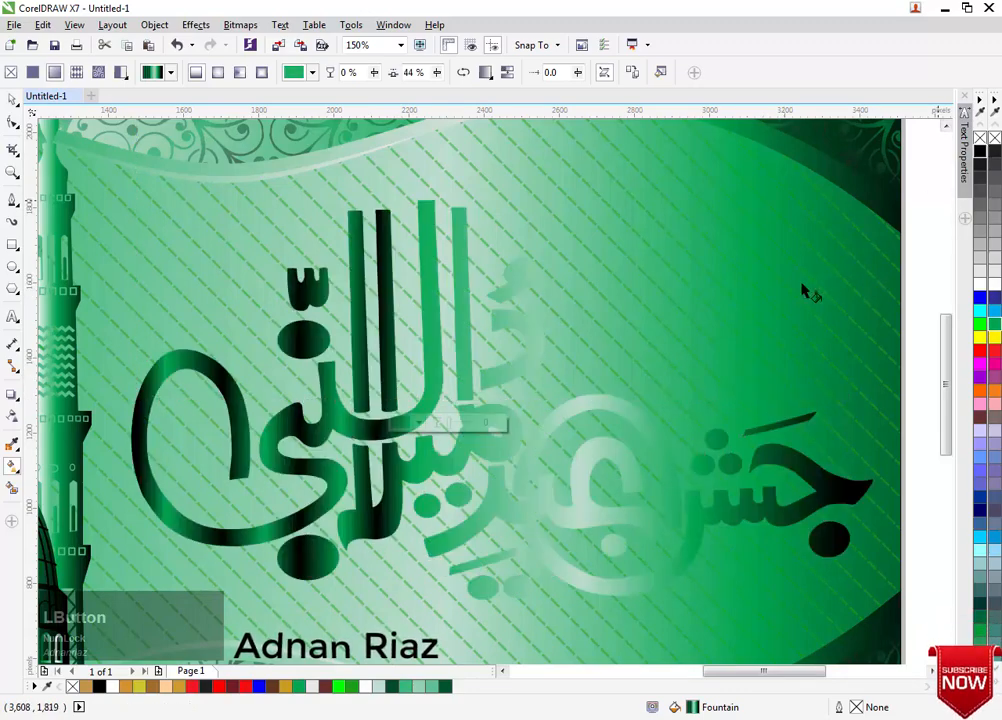
Add a green gradient node at 48%, then move the next light node closer to it and colour it black.
{"action": "double_click", "coordinate": [476, 398]}
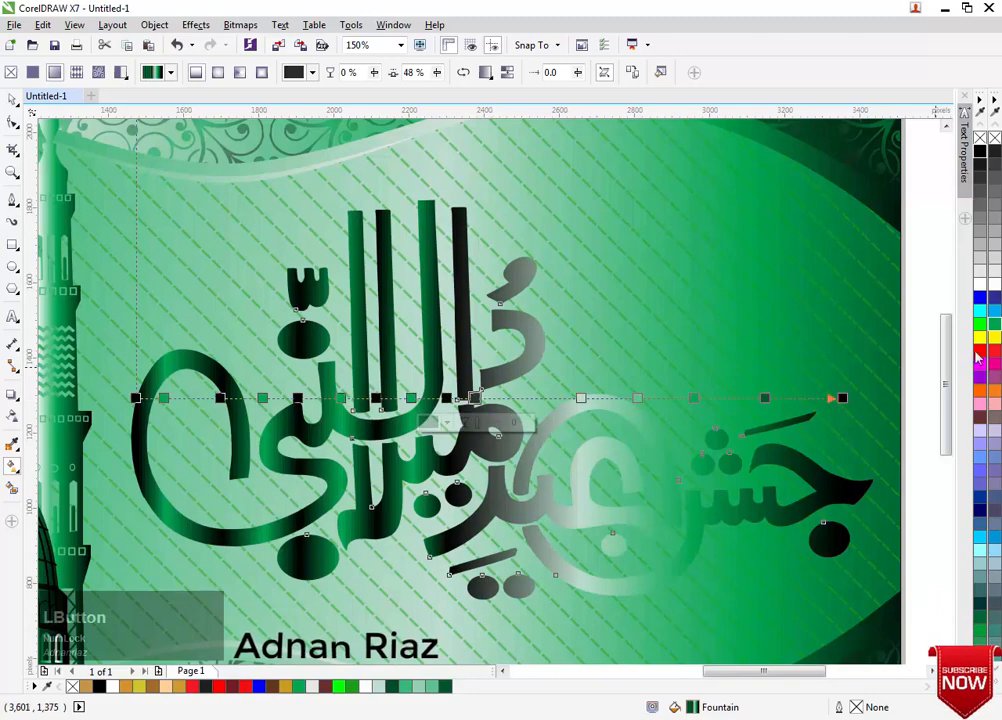
{"action": "left_click", "coordinate": [995, 326]}
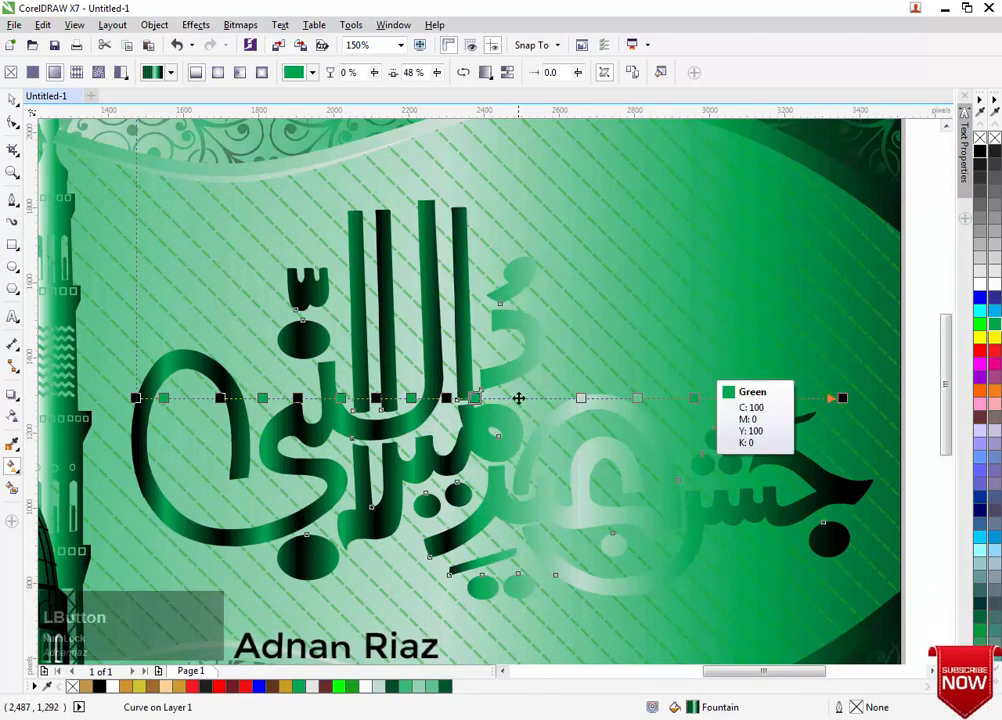
{"action": "left_click_drag", "start_coordinate": [581, 398], "coordinate": [539, 398]}
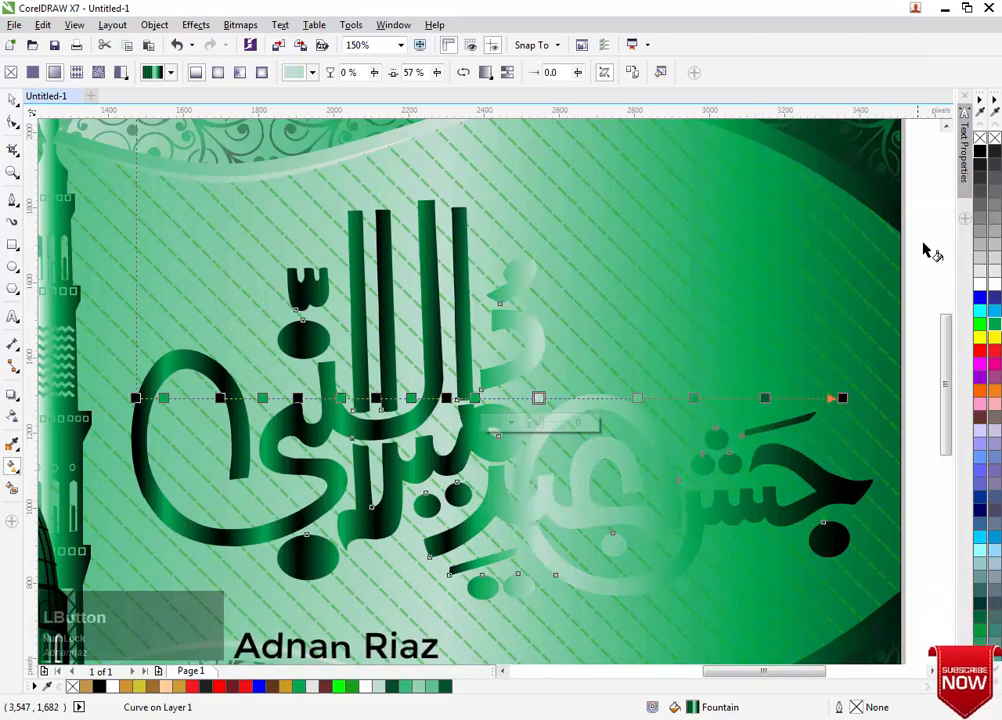
{"action": "left_click", "coordinate": [980, 150]}
{"action": "left_click_drag", "start_coordinate": [539, 398], "coordinate": [523, 398]}
Move the next light gradient node to 62% and colour it green, and add a black node at 71%.
{"action": "left_click_drag", "start_coordinate": [636, 398], "coordinate": [574, 398]}
{"action": "left_click", "coordinate": [995, 324]}
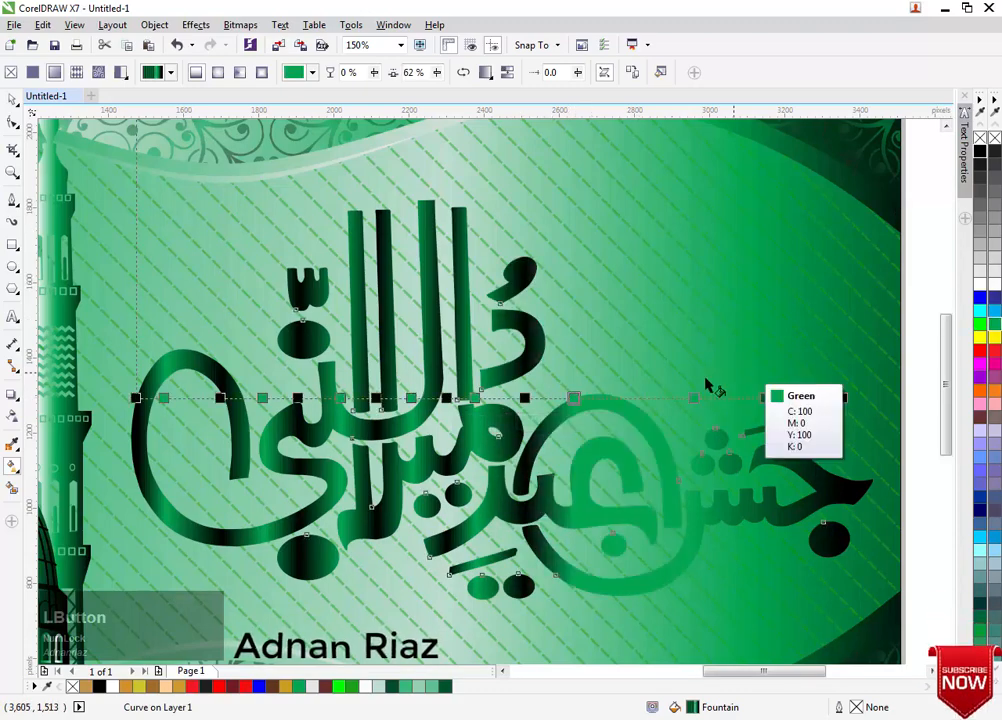
{"action": "double_click", "coordinate": [636, 398]}
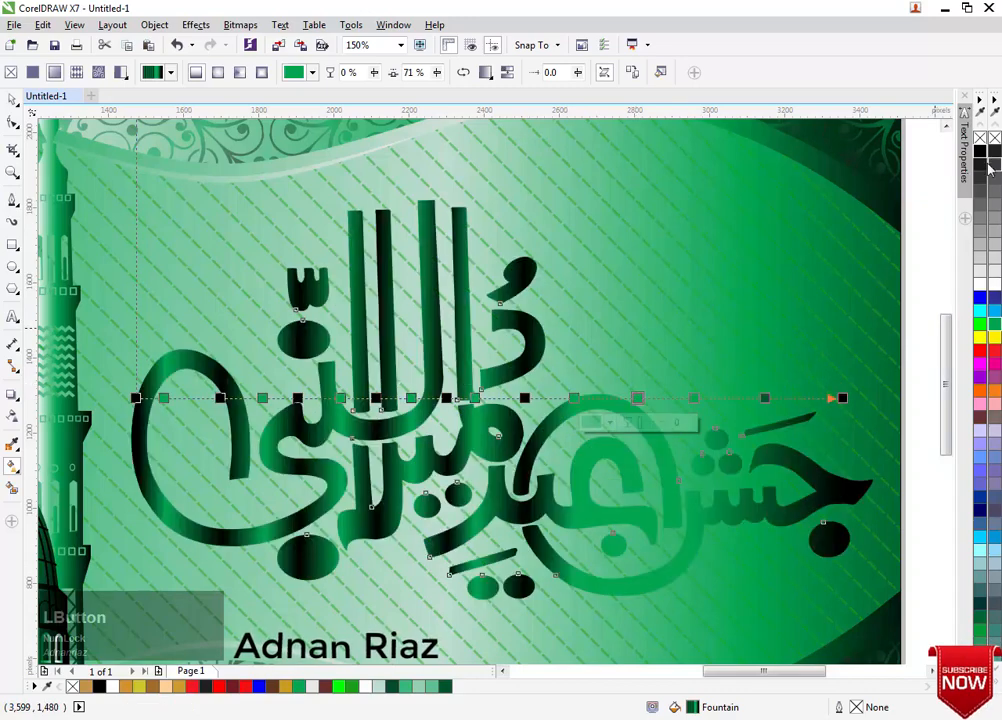
{"action": "left_click", "coordinate": [980, 151]}
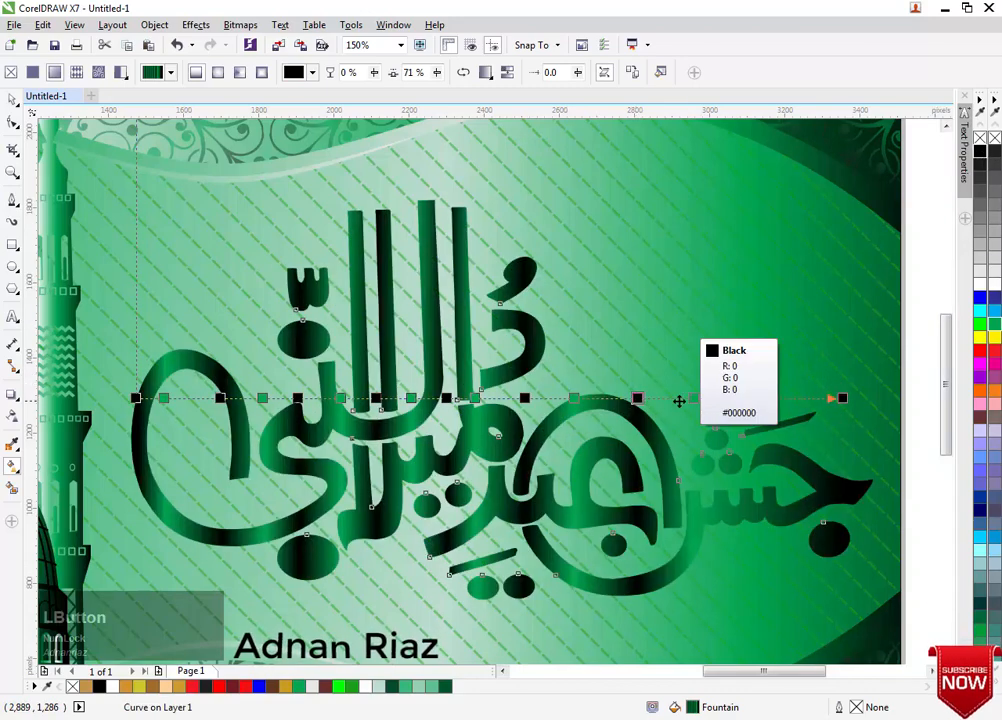
Move the next green gradient node to 78% and bring the dark green node after it closer.
{"action": "double_click", "coordinate": [694, 398]}
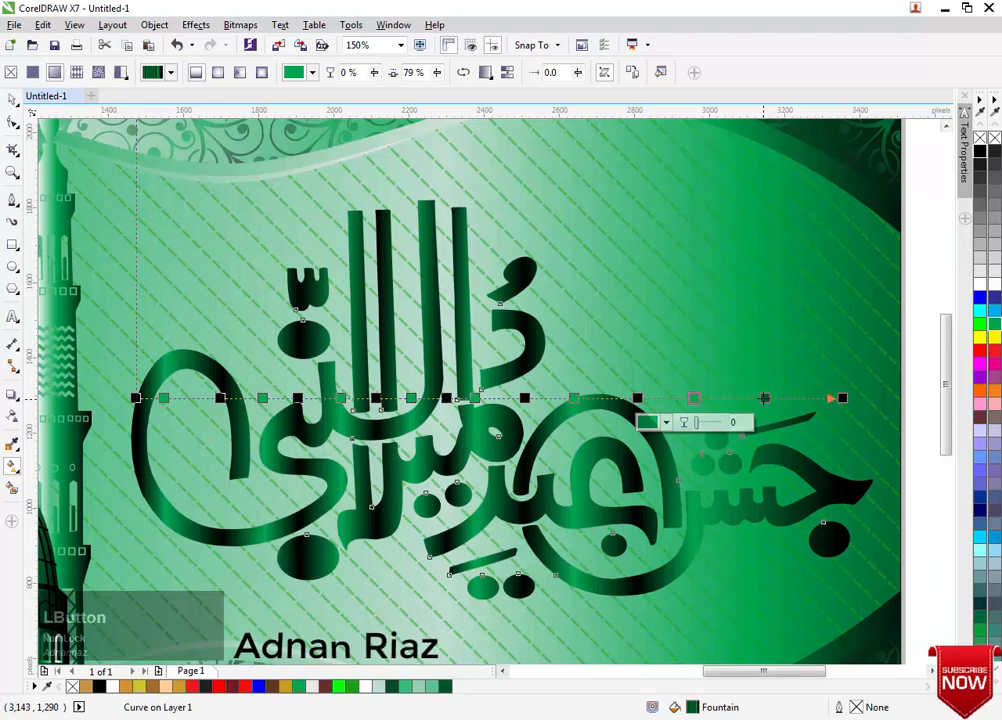
{"action": "double_click", "coordinate": [765, 398]}
{"action": "left_click_drag", "start_coordinate": [765, 398], "coordinate": [686, 398]}
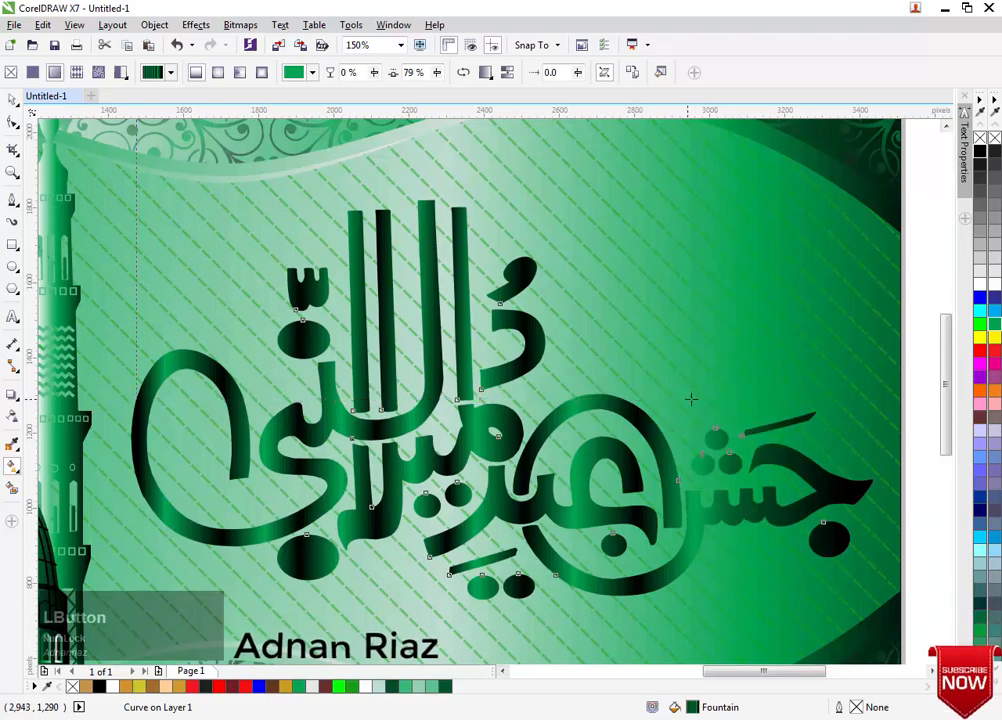
{"action": "left_click", "coordinate": [995, 325]}
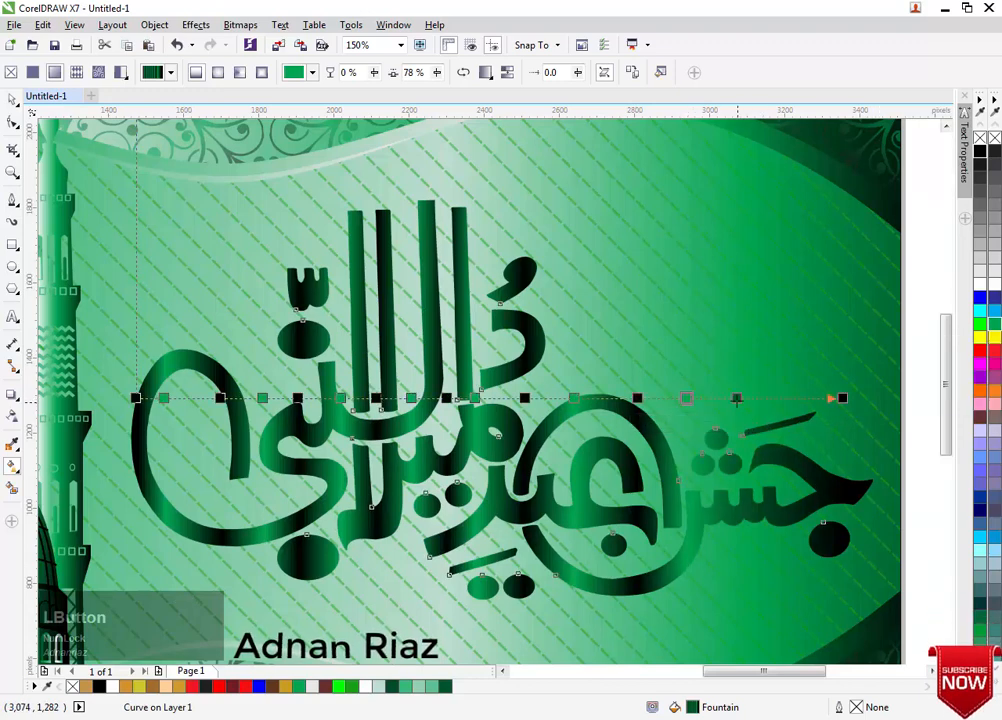
{"action": "scroll", "coordinate": [734, 396], "scroll_direction": "down", "scroll_amount": 1}
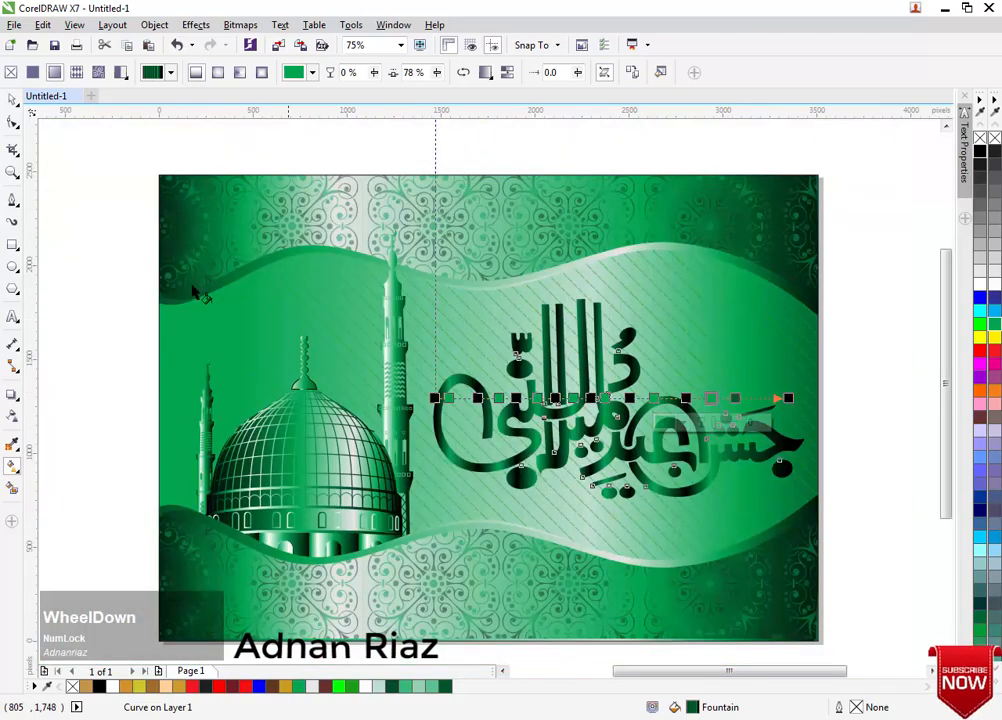
{"action": "left_click", "coordinate": [12, 98]}
{"action": "left_click", "coordinate": [482, 331]}
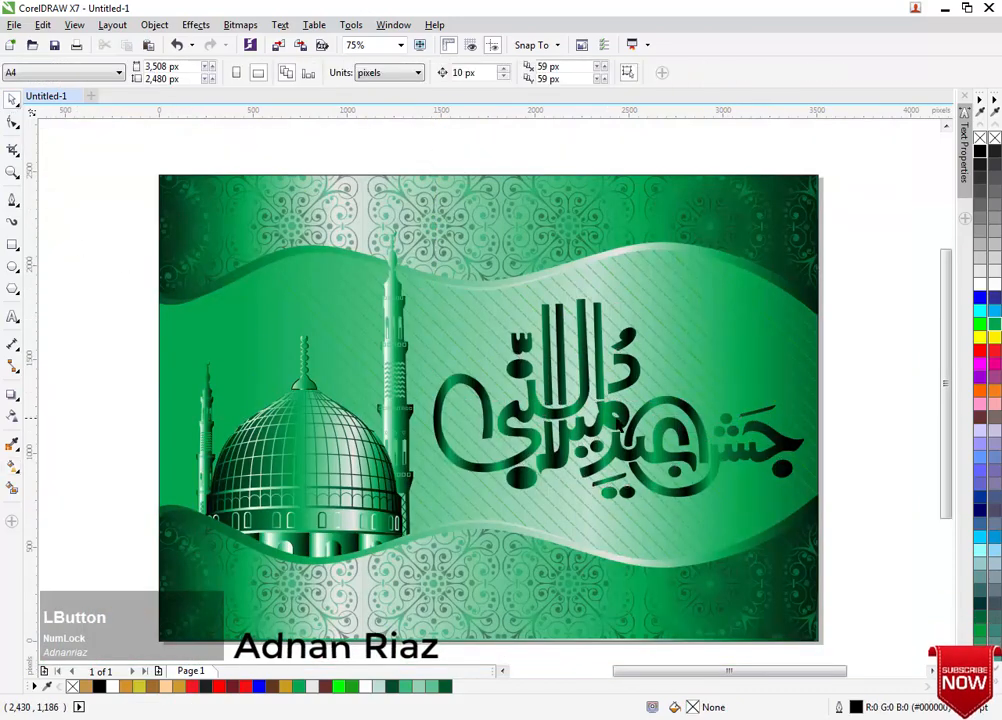
Redraw the calligraphy's gradient diagonally, from above its right end down to its lower left corner.
{"action": "left_click", "coordinate": [575, 415]}
{"action": "key", "text": "g"}
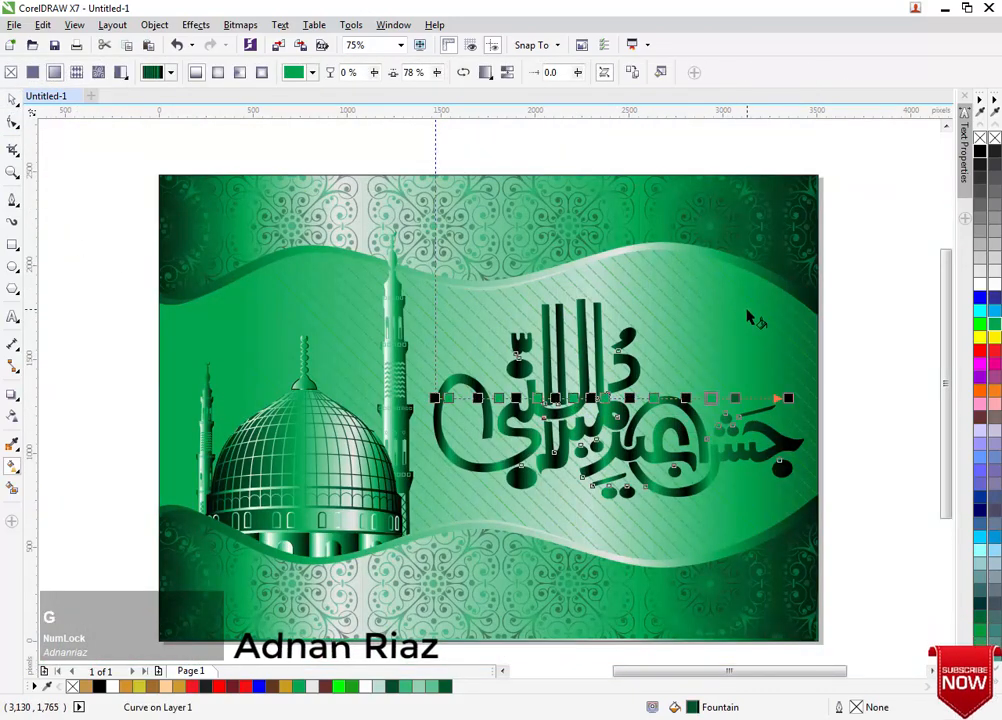
{"action": "left_click_drag", "start_coordinate": [746, 312], "coordinate": [428, 490]}
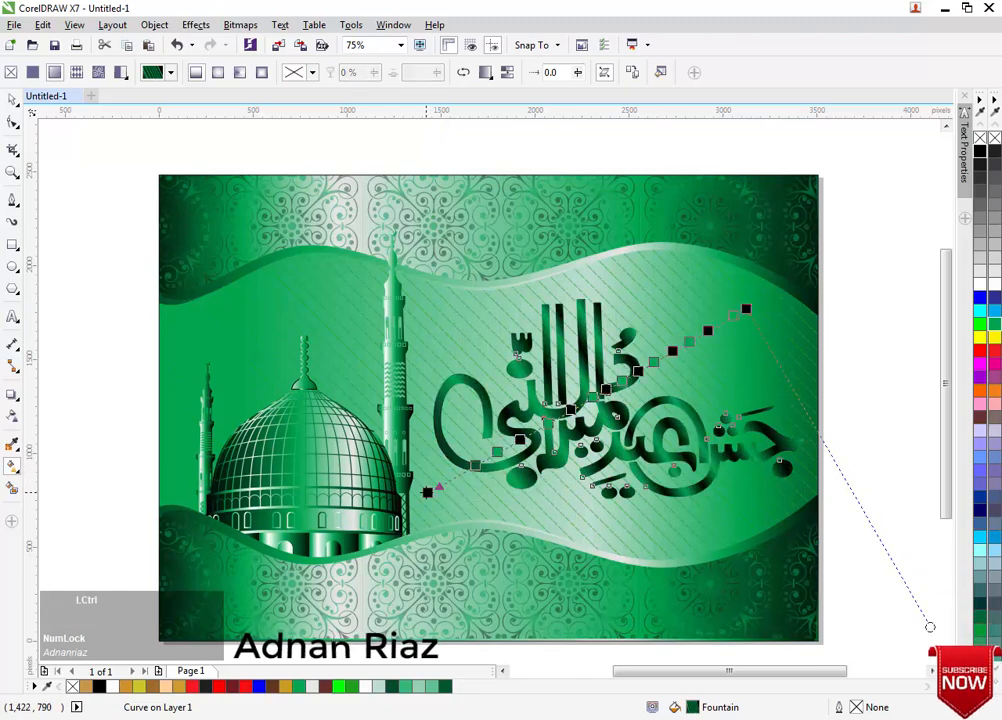
{"action": "left_click", "coordinate": [12, 98]}
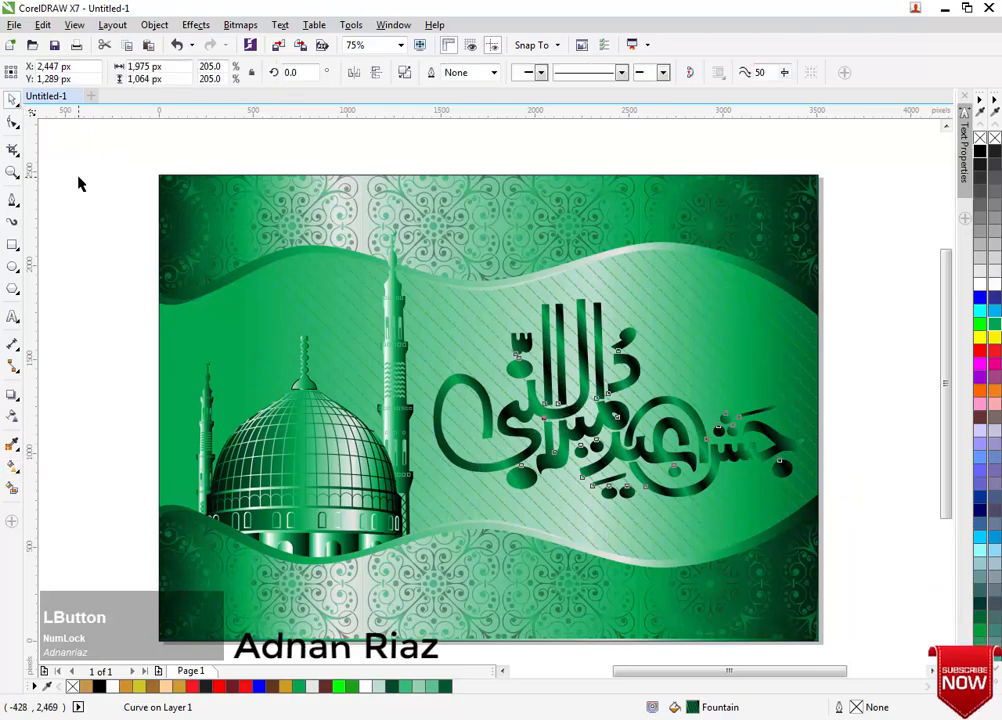
{"action": "left_click", "coordinate": [78, 179]}
Copy the calligraphy outside the page and give the copy a white fill and a 4.0 pt white outline.
{"action": "scroll", "coordinate": [406, 277], "scroll_direction": "down", "scroll_amount": 2}
{"action": "left_click_drag", "start_coordinate": [499, 400], "coordinate": [658, 239]}
{"action": "right_click", "coordinate": [658, 239]}
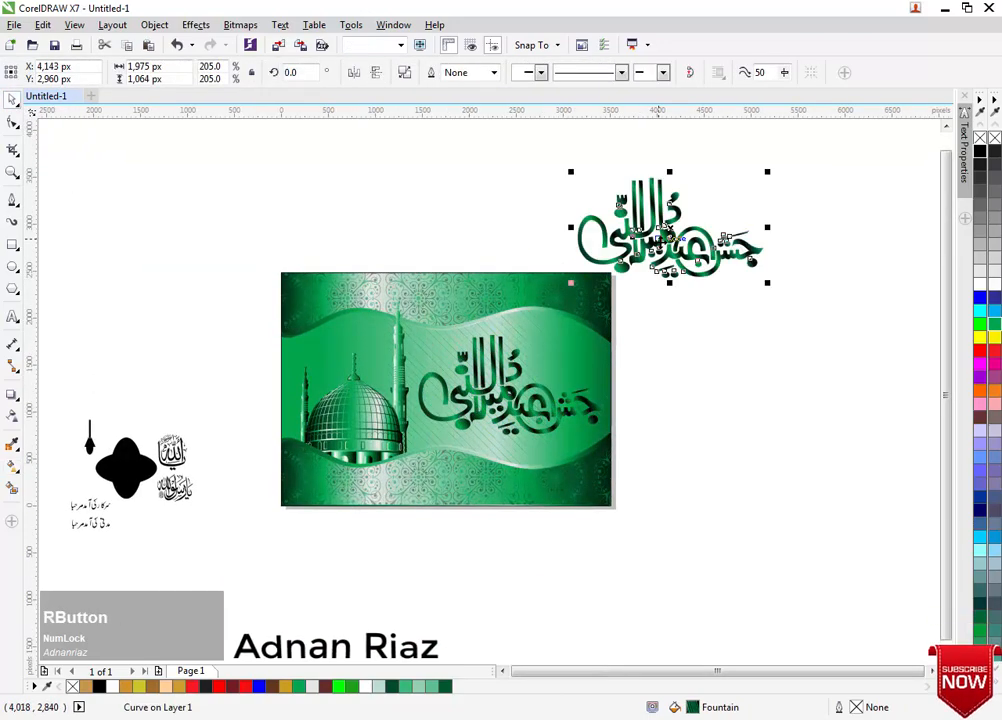
{"action": "left_click", "coordinate": [980, 140]}
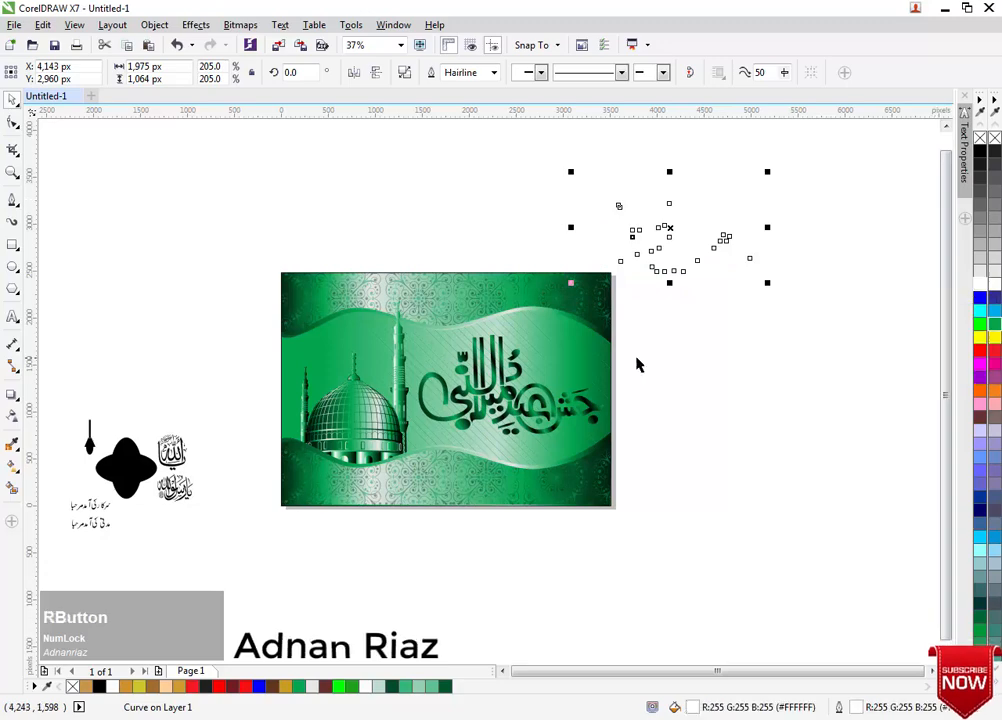
{"action": "left_click", "coordinate": [494, 72]}
{"action": "left_click", "coordinate": [460, 183]}
Centre the white calligraphy copy horizontally and vertically on the gradient calligraphy.
{"action": "left_click", "coordinate": [567, 412], "text": "shift"}
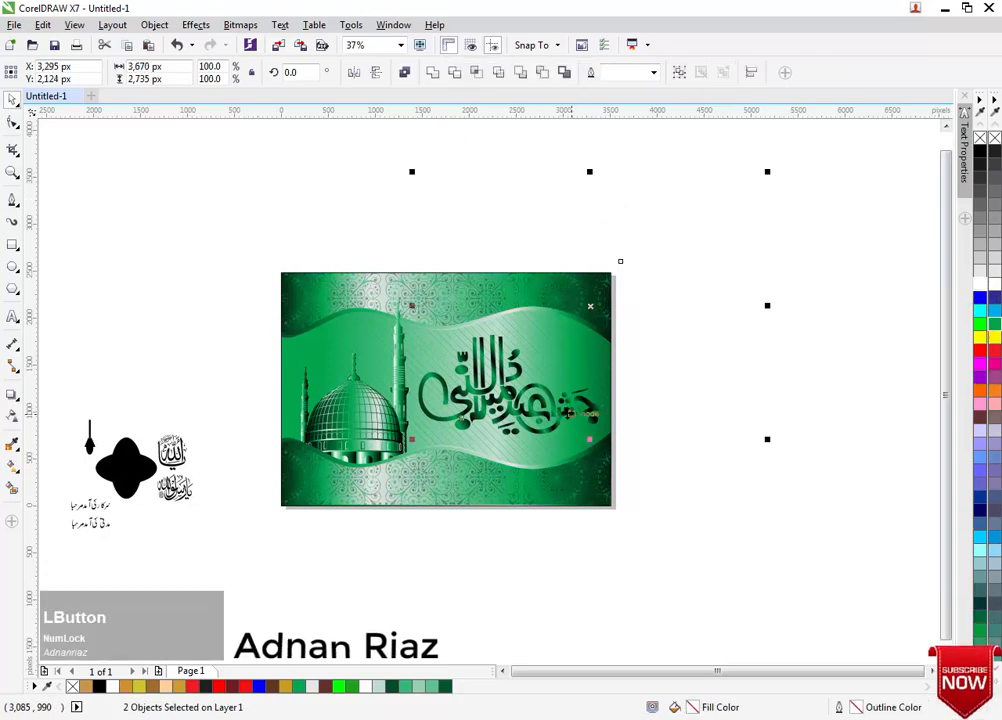
{"action": "key", "text": "c"}
{"action": "key", "text": "e"}
{"action": "left_click", "coordinate": [571, 427]}
{"action": "scroll", "coordinate": [572, 426], "scroll_direction": "up", "scroll_amount": 1}
Order the white calligraphy copy directly behind the gradient calligraphy.
{"action": "left_click", "coordinate": [584, 409]}
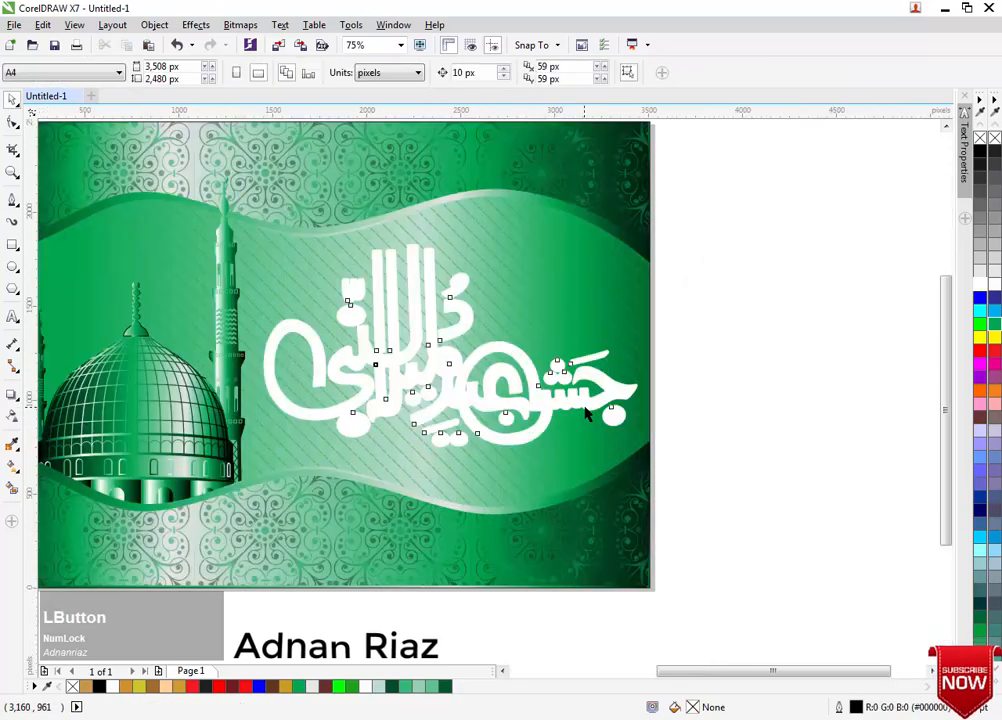
{"action": "key", "text": "ctrl+Page_Down"}
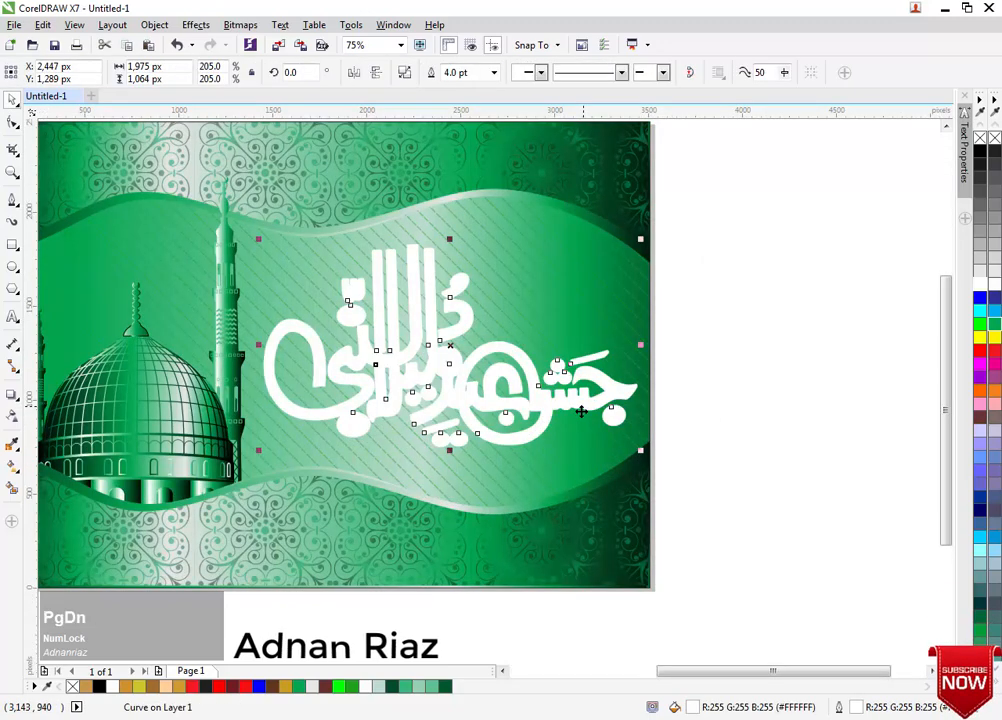
{"action": "key", "text": "ctrl+Page_Down"}
{"action": "key", "text": "ctrl+Page_Up"}
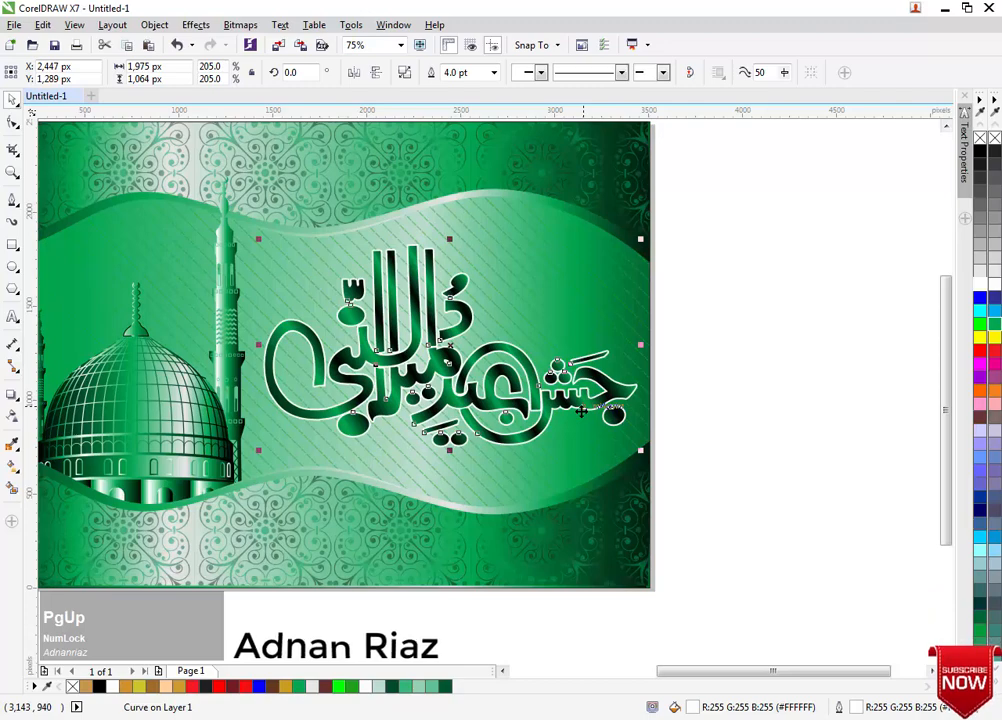
{"action": "left_click", "coordinate": [735, 379]}
Group the gradient calligraphy with its white backing copy.
{"action": "scroll", "coordinate": [705, 290], "scroll_direction": "up", "scroll_amount": 1}
{"action": "left_click_drag", "start_coordinate": [740, 232], "coordinate": [215, 498]}
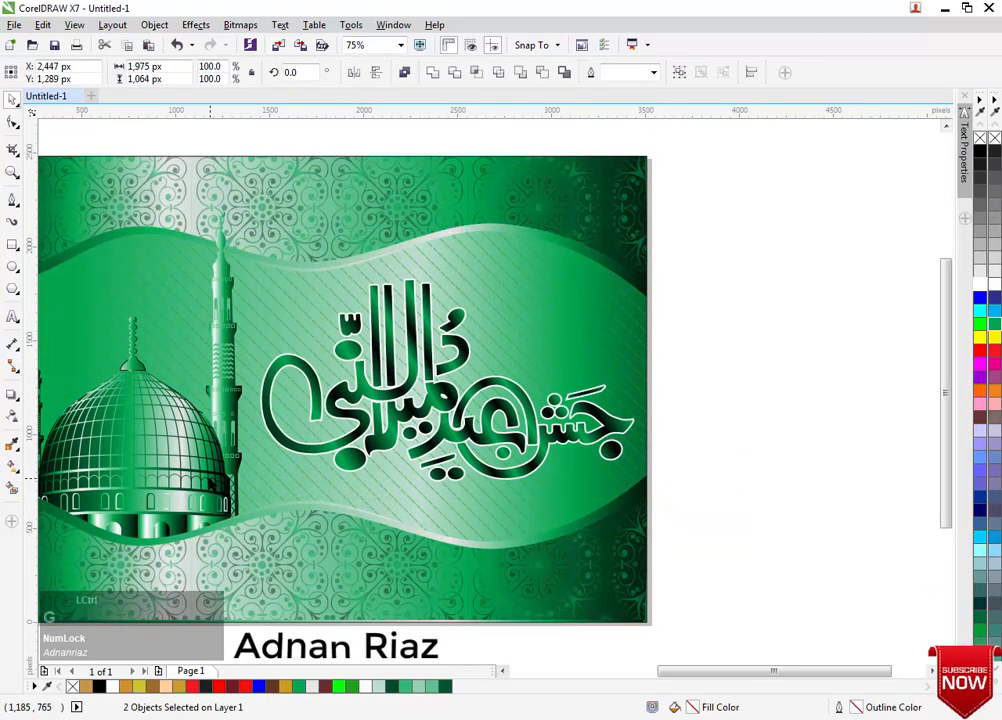
{"action": "key", "text": "ctrl+g"}
Add a black drop shadow to the calligraphy group with opacity 30 and feathering 5.
{"action": "scroll", "coordinate": [400, 350], "scroll_direction": "left", "scroll_amount": 3}
{"action": "left_click", "coordinate": [13, 395]}
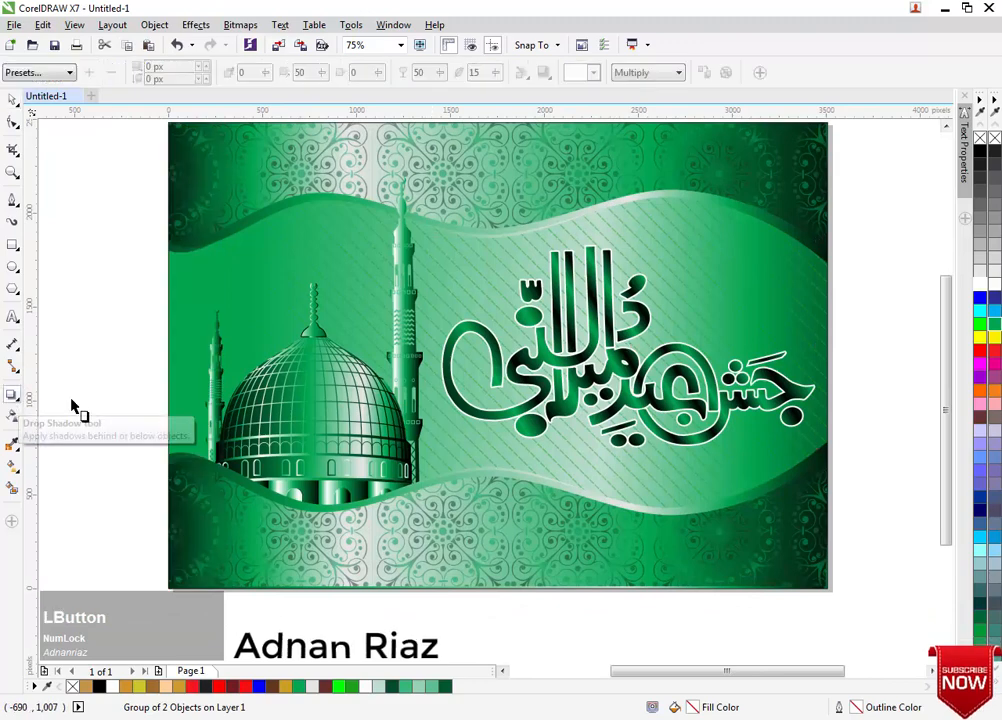
{"action": "left_click_drag", "start_coordinate": [627, 347], "coordinate": [612, 370]}
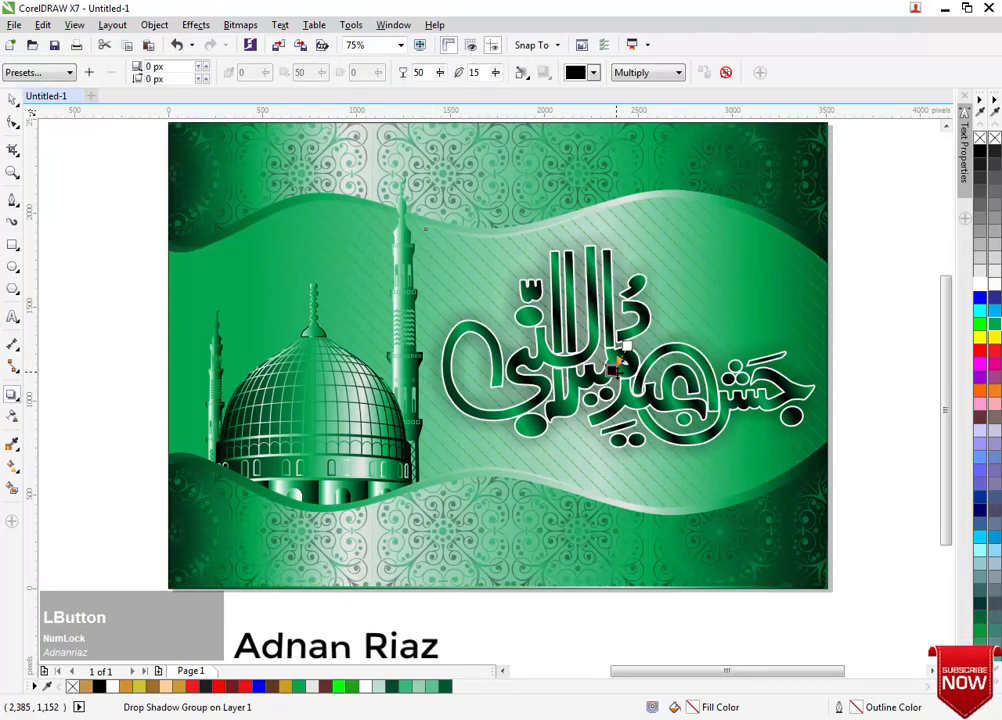
{"action": "left_click_drag", "start_coordinate": [428, 73], "coordinate": [405, 75]}
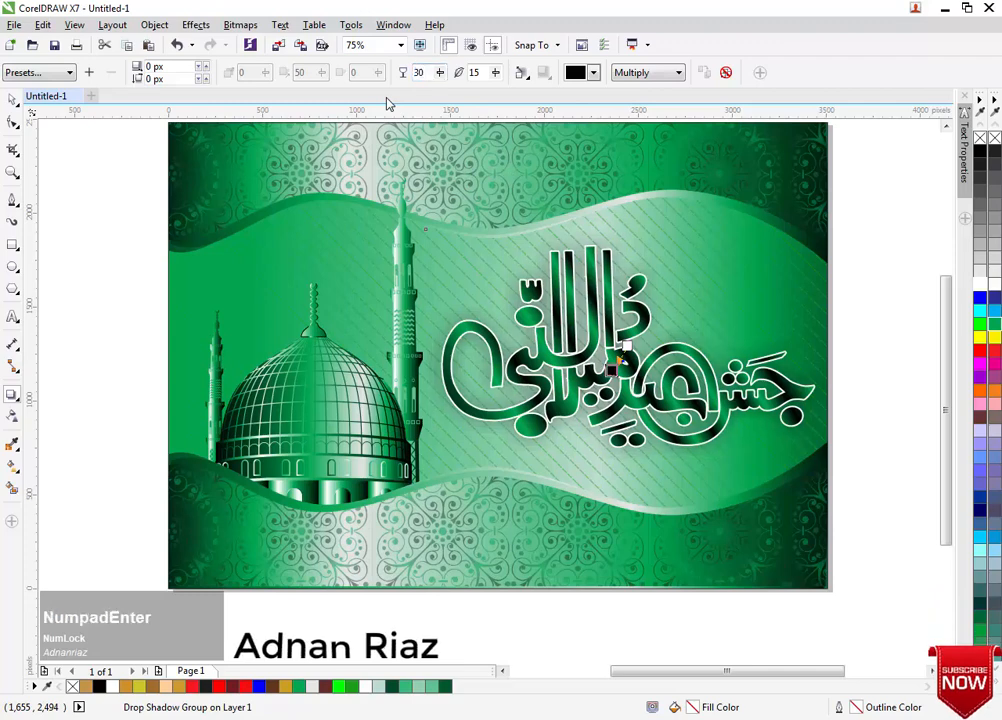
{"action": "left_click_drag", "start_coordinate": [478, 73], "coordinate": [447, 94]}
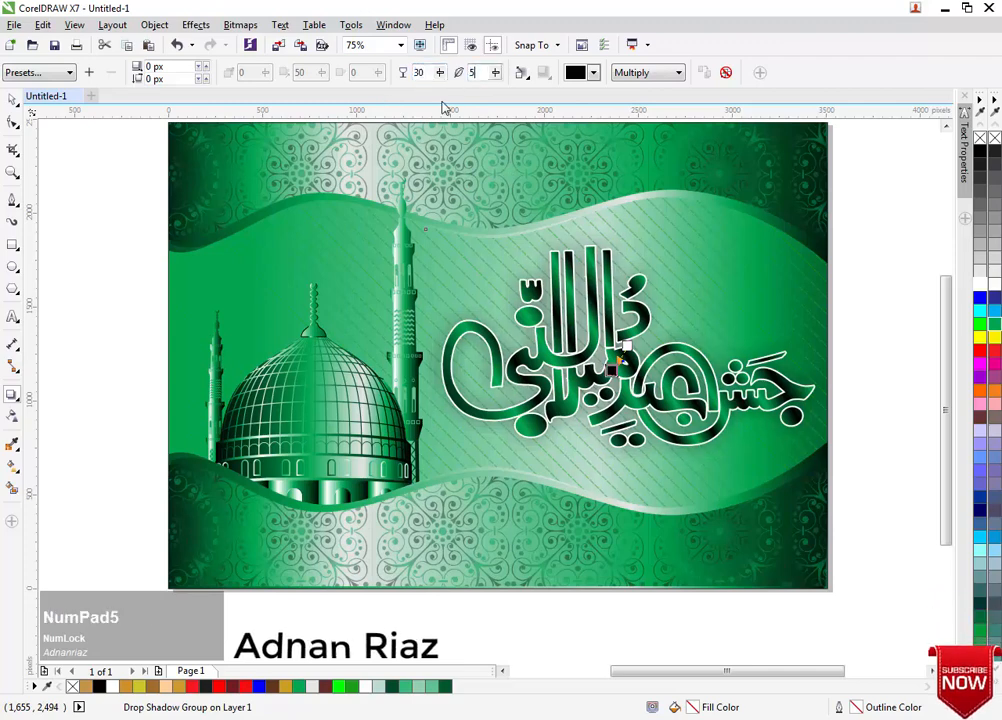
{"action": "type", "text": "5"}
{"action": "key", "text": "Return"}
{"action": "left_click", "coordinate": [12, 98]}
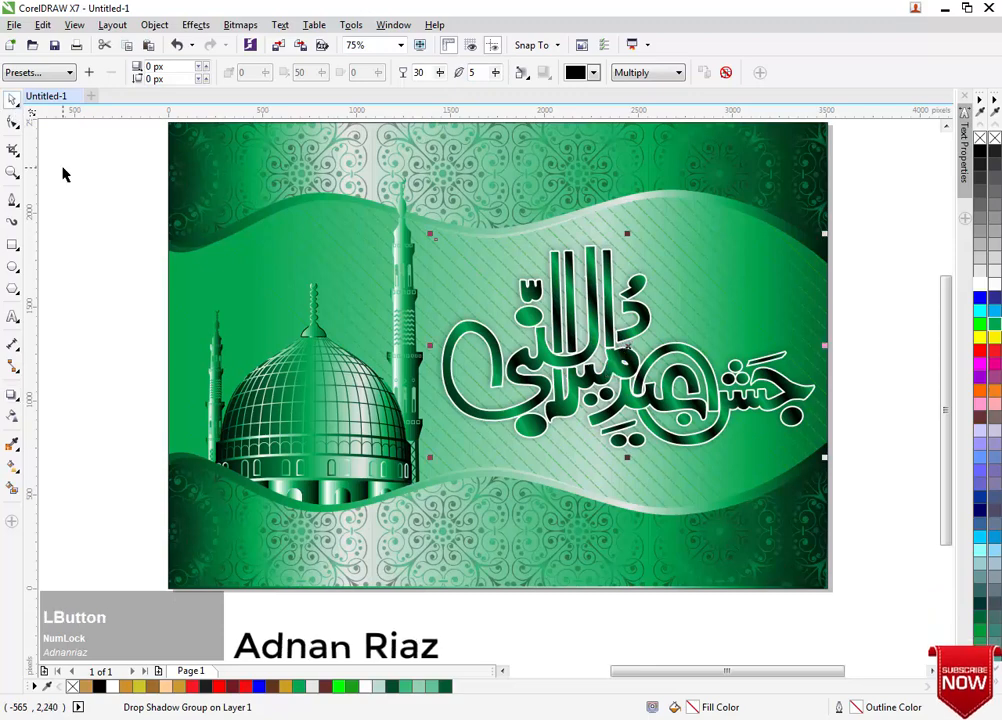
{"action": "left_click", "coordinate": [62, 175]}
{"action": "scroll", "coordinate": [506, 316], "scroll_direction": "down", "scroll_amount": 2}
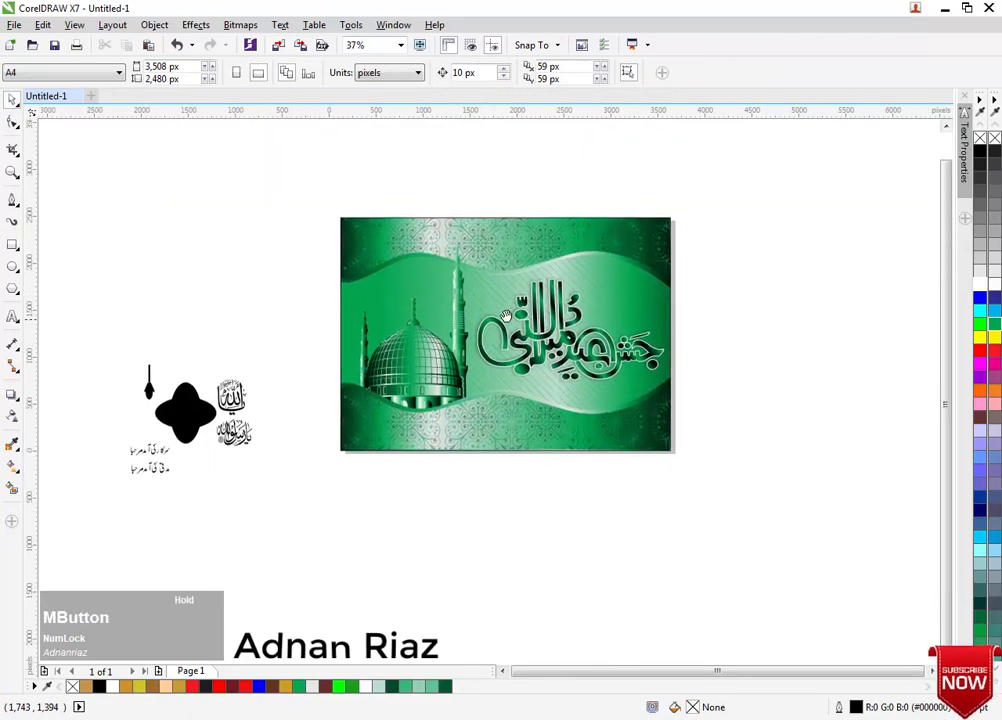
{"action": "left_click_drag", "start_coordinate": [331, 331], "coordinate": [412, 331]}
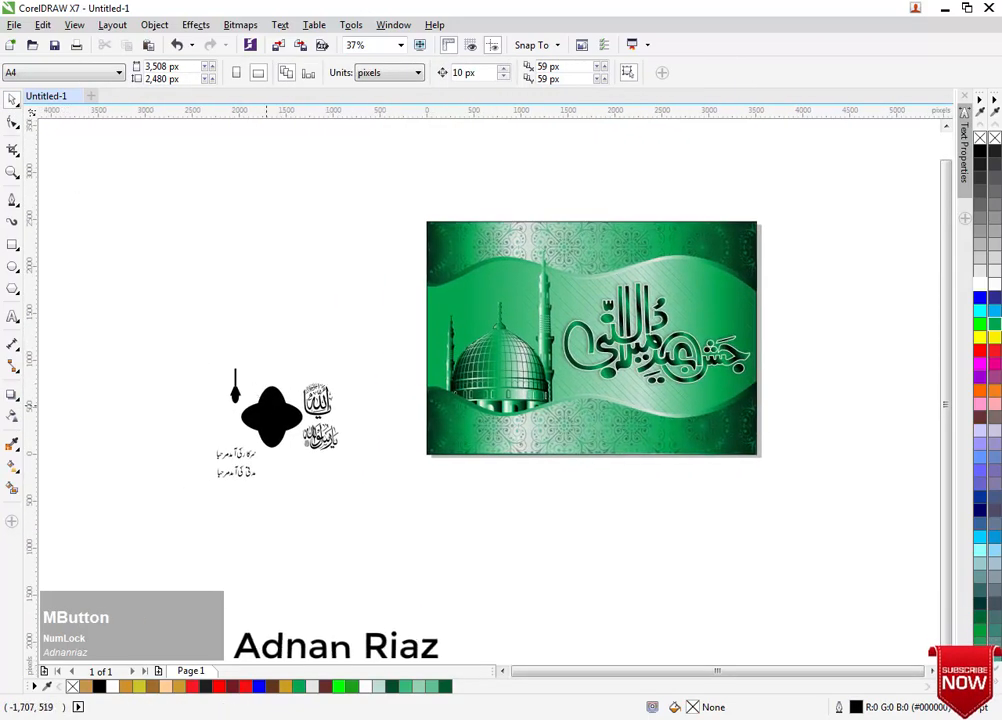
{"action": "left_click_drag", "start_coordinate": [255, 410], "coordinate": [355, 327]}
{"action": "key", "text": "ctrl+z"}
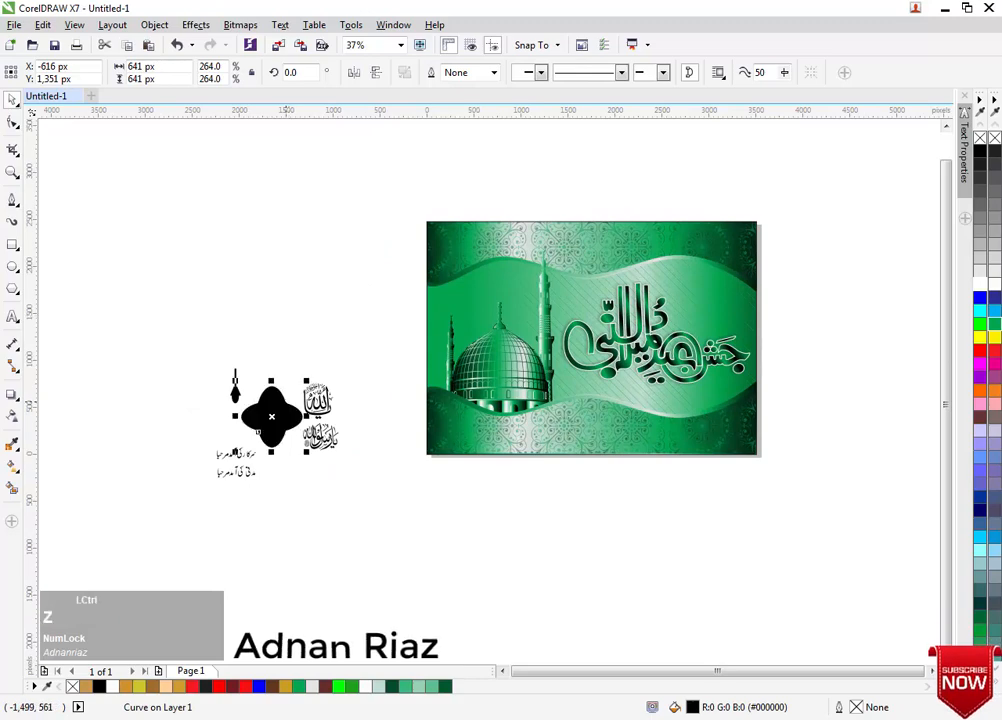
{"action": "left_click", "coordinate": [268, 365]}
Move all parts of the black hanging lamp together to the blank area beside the page's right edge.
{"action": "left_click_drag", "start_coordinate": [284, 371], "coordinate": [313, 383]}
{"action": "left_click_drag", "start_coordinate": [245, 365], "coordinate": [823, 314]}
{"action": "left_click_drag", "start_coordinate": [860, 300], "coordinate": [820, 317]}
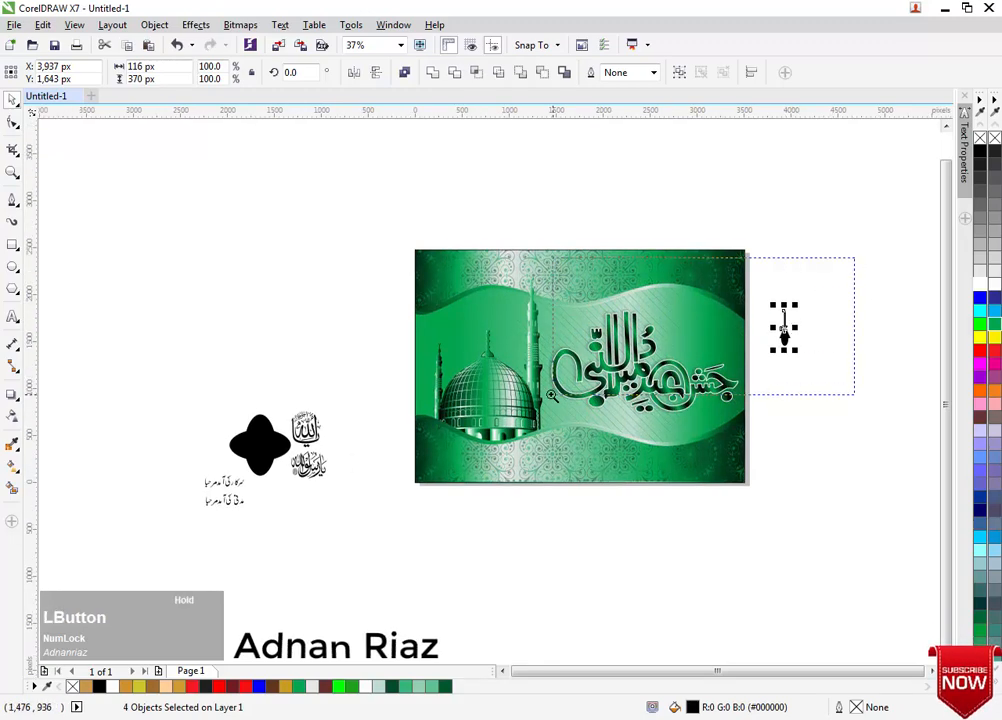
{"action": "scroll", "coordinate": [784, 330], "scroll_direction": "up", "scroll_amount": 3}
{"action": "left_click", "coordinate": [757, 410]}
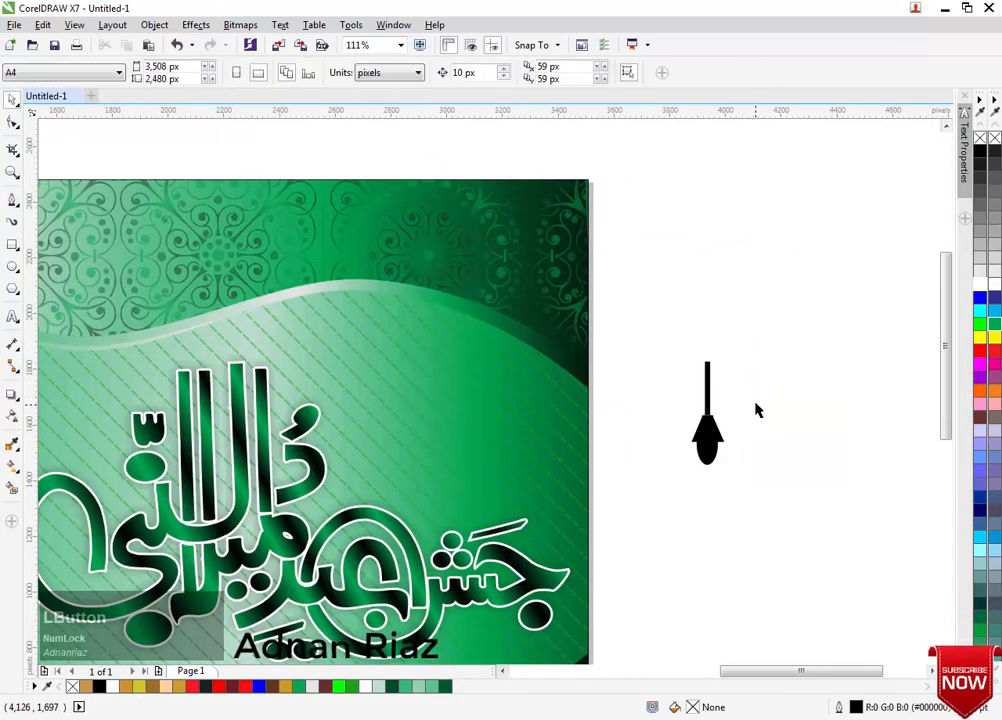
Give the lamp's rod a horizontal linear gradient with black at both ends and green in the middle.
{"action": "scroll", "coordinate": [740, 414], "scroll_direction": "up", "scroll_amount": 2}
{"action": "left_click", "coordinate": [709, 372]}
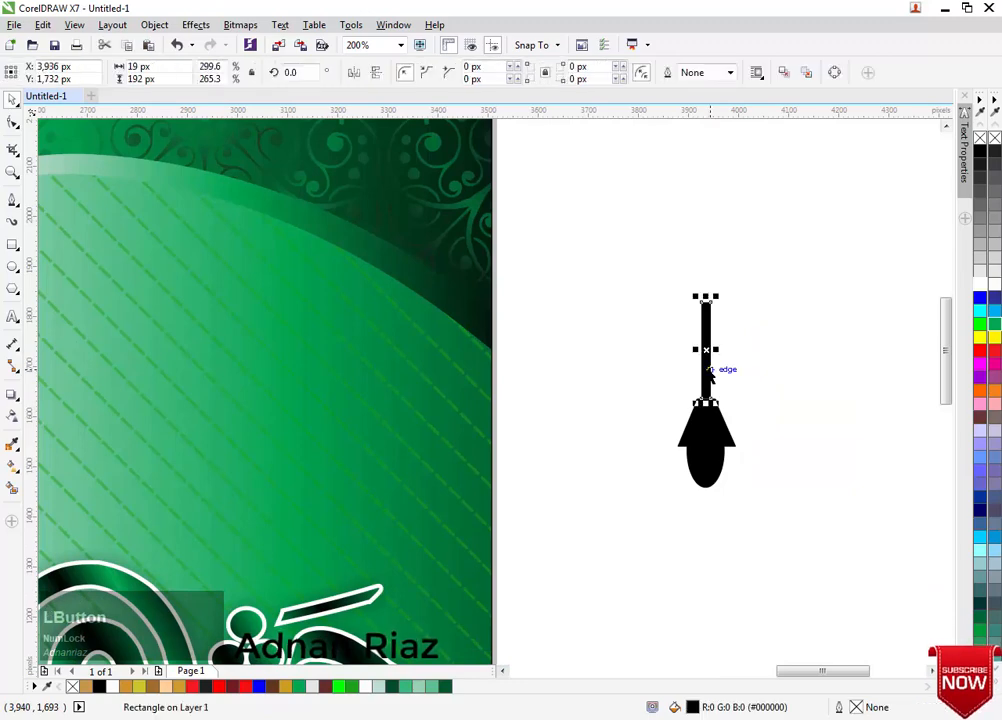
{"action": "key", "text": "g"}
{"action": "left_click_drag", "start_coordinate": [689, 362], "coordinate": [783, 362]}
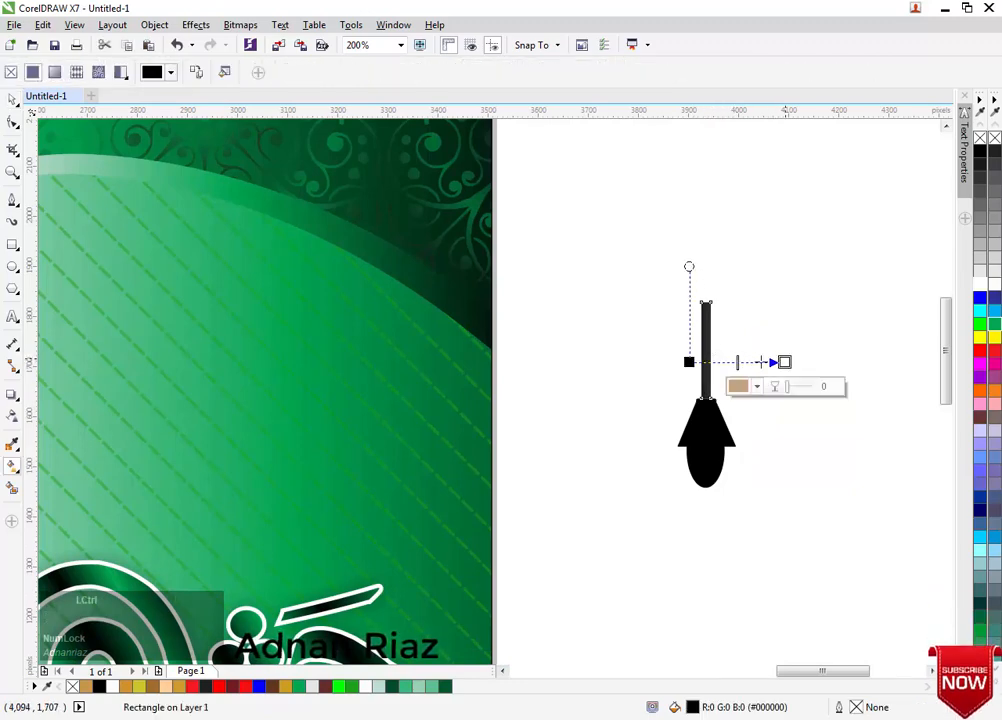
{"action": "scroll", "coordinate": [760, 362], "scroll_direction": "up", "scroll_amount": 2}
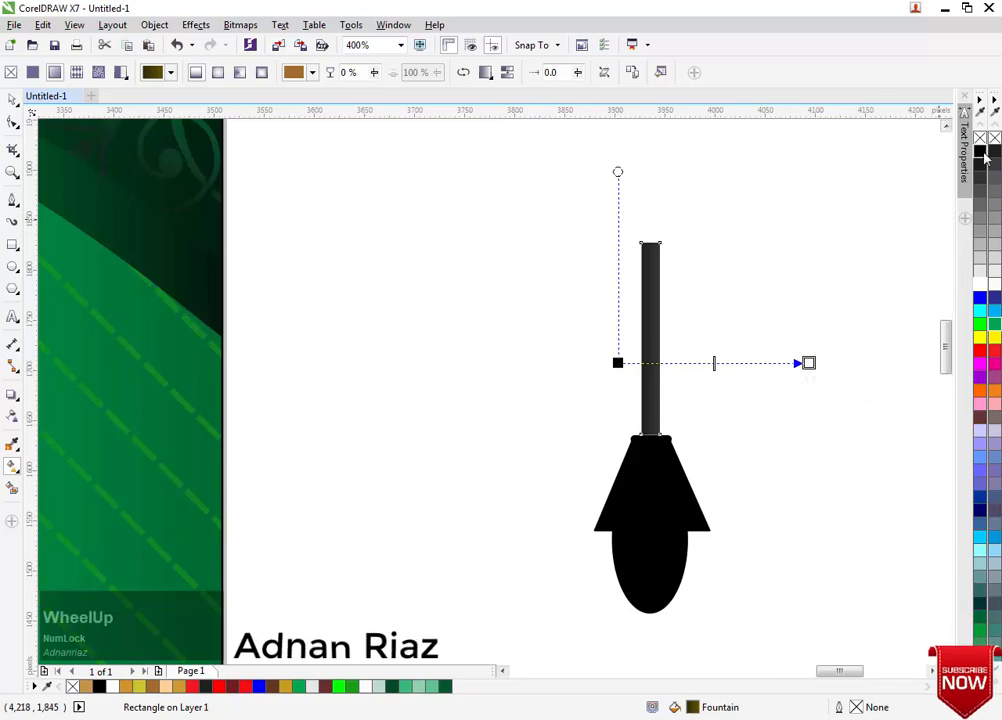
{"action": "left_click_drag", "start_coordinate": [815, 362], "coordinate": [808, 362]}
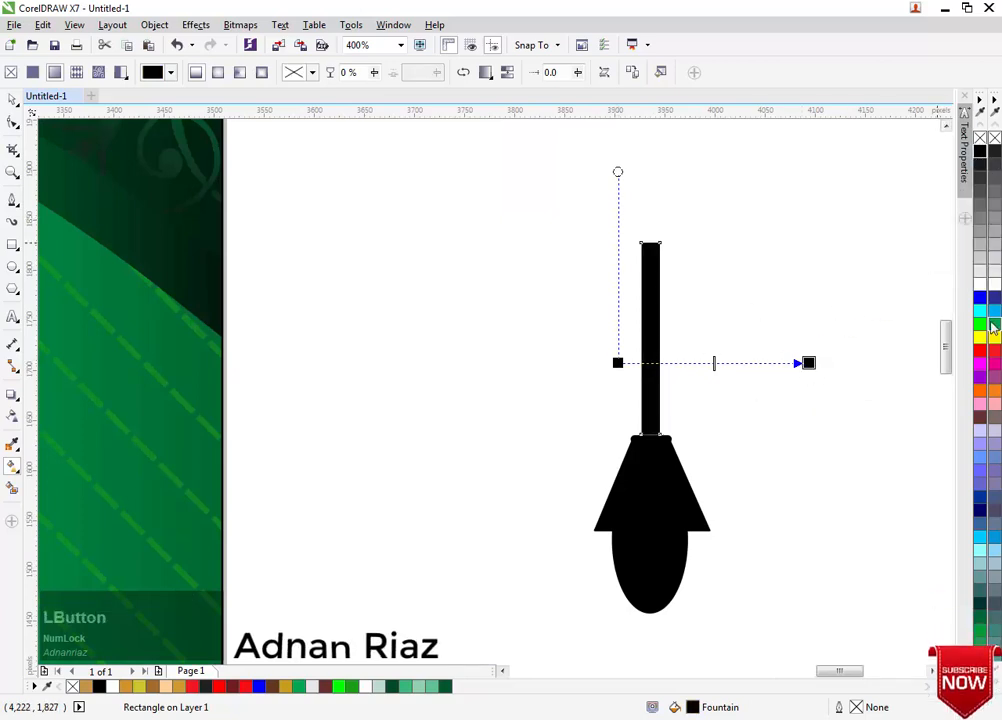
{"action": "left_click_drag", "start_coordinate": [679, 370], "coordinate": [676, 364]}
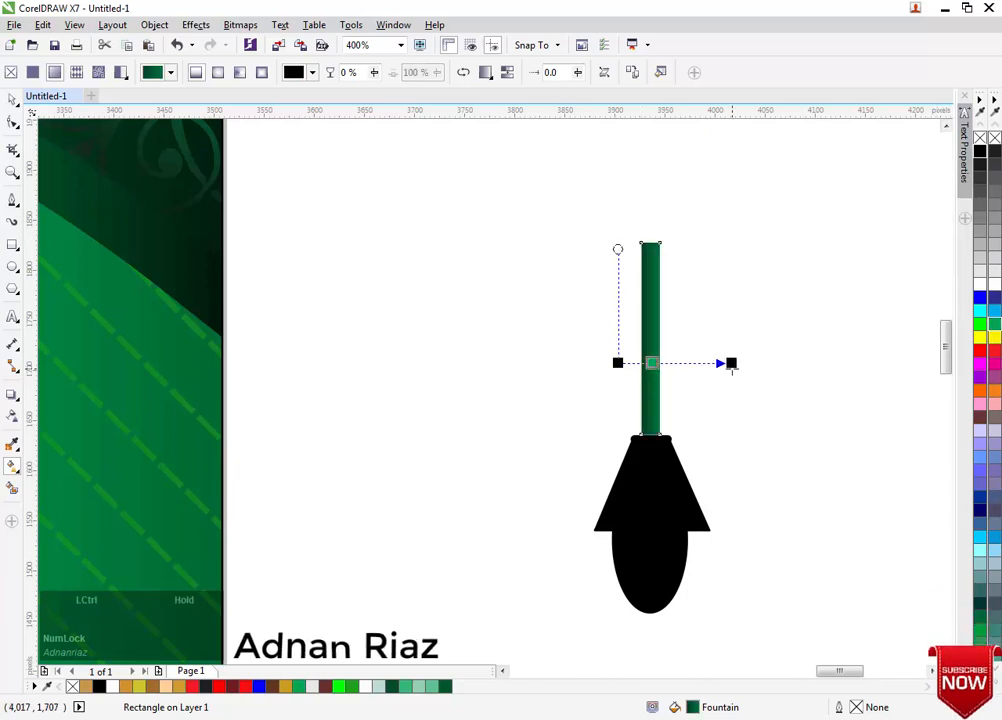
Shorten and center the rod's gradient so its black-green-black shading spans the rod's width.
{"action": "scroll", "coordinate": [676, 378], "scroll_direction": "up", "scroll_amount": 2}
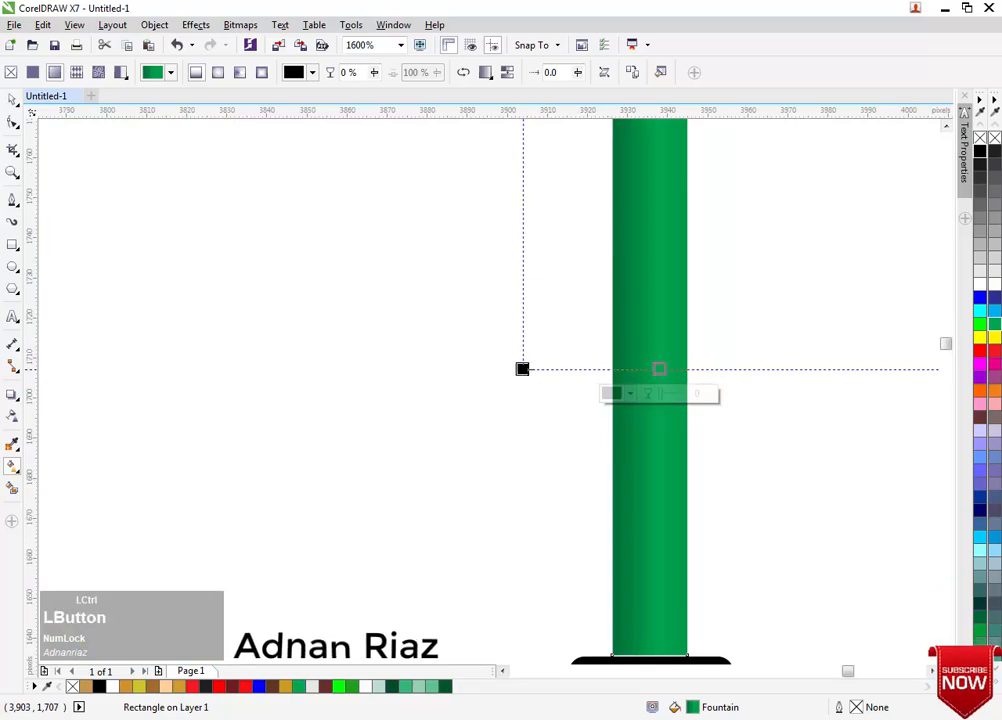
{"action": "left_click_drag", "start_coordinate": [522, 369], "coordinate": [497, 383]}
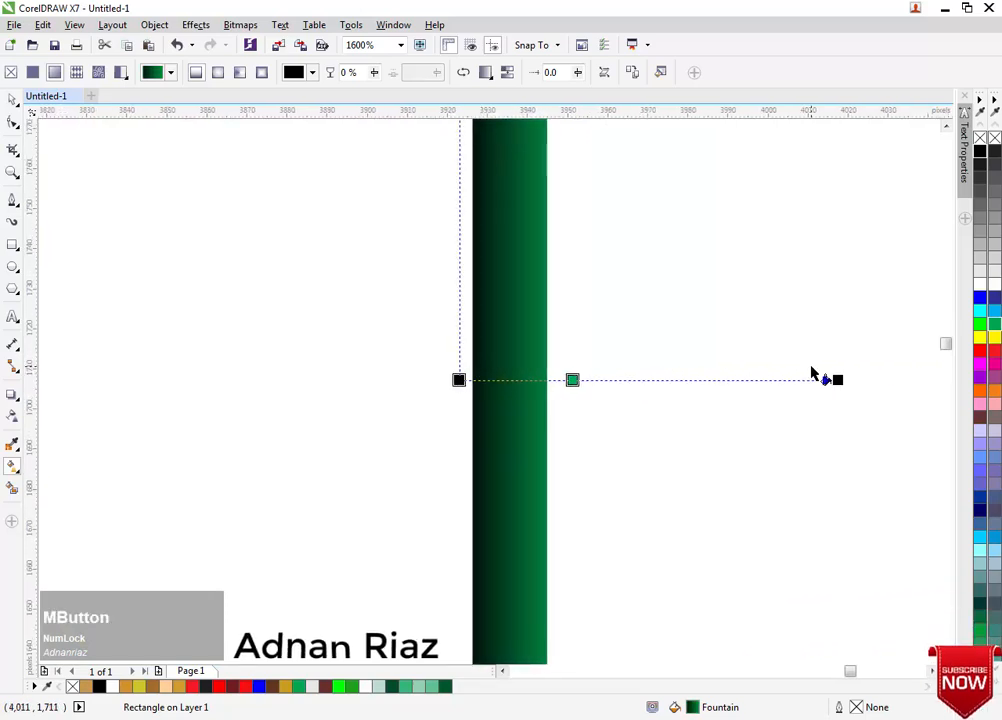
{"action": "left_click", "coordinate": [575, 380]}
{"action": "scroll", "coordinate": [575, 380], "scroll_direction": "down", "scroll_amount": 1}
{"action": "scroll", "coordinate": [577, 381], "scroll_direction": "down", "scroll_amount": 1}
{"action": "left_click_drag", "start_coordinate": [577, 381], "coordinate": [569, 263]}
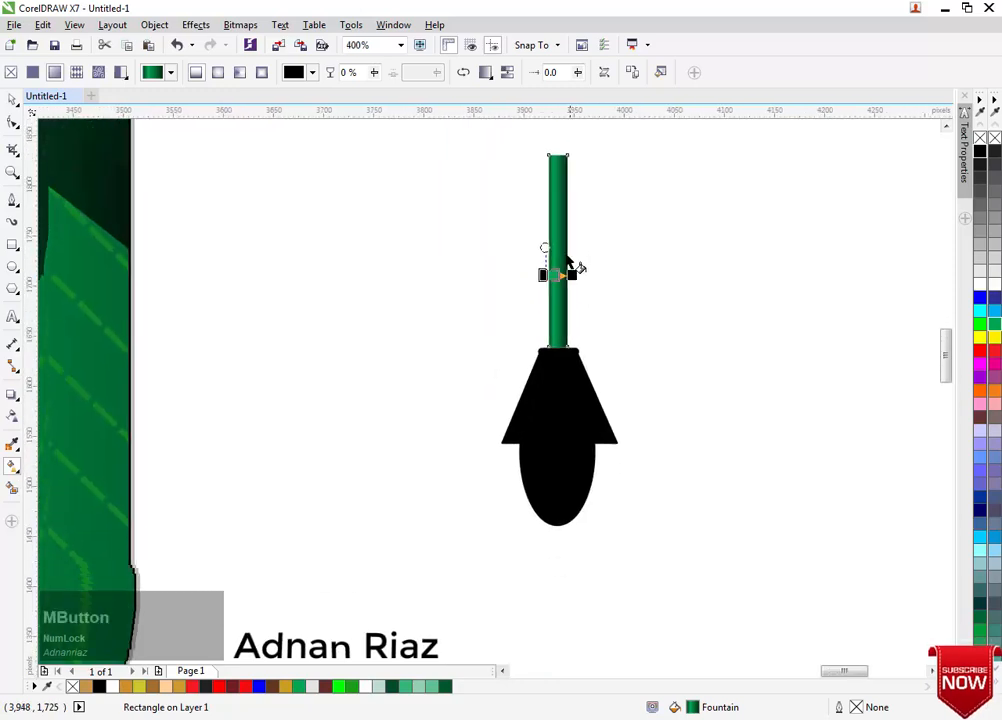
Fill the lamp's small rounded collar with a vertical linear gradient that has dark ends and a white middle.
{"action": "scroll", "coordinate": [557, 343], "scroll_direction": "up", "scroll_amount": 1}
{"action": "left_click", "coordinate": [560, 362]}
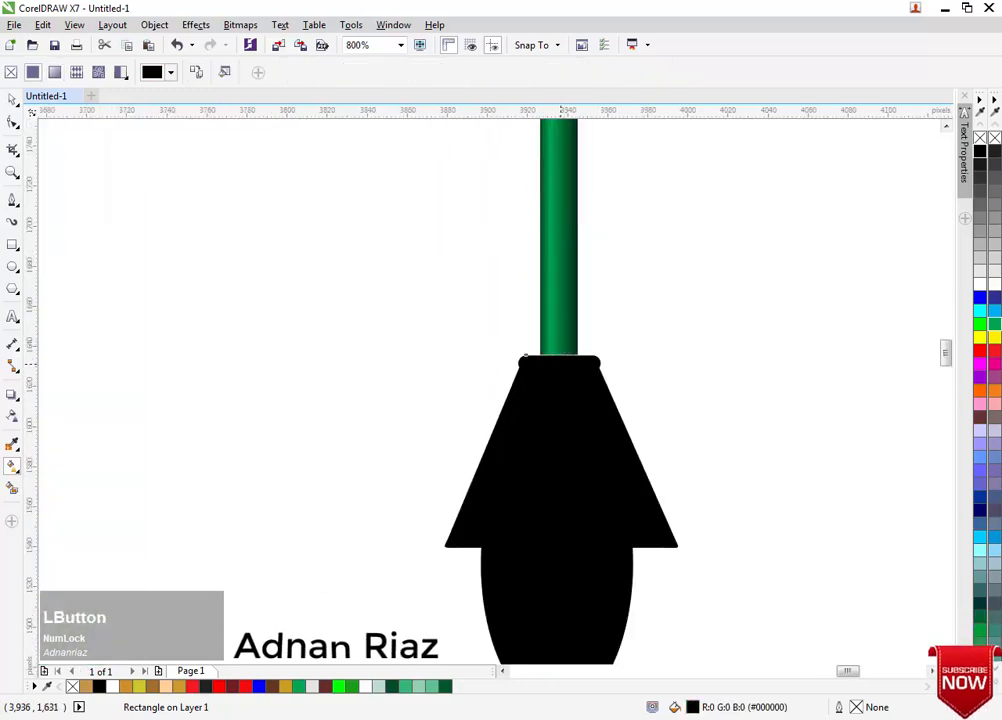
{"action": "left_click_drag", "start_coordinate": [560, 394], "coordinate": [560, 419]}
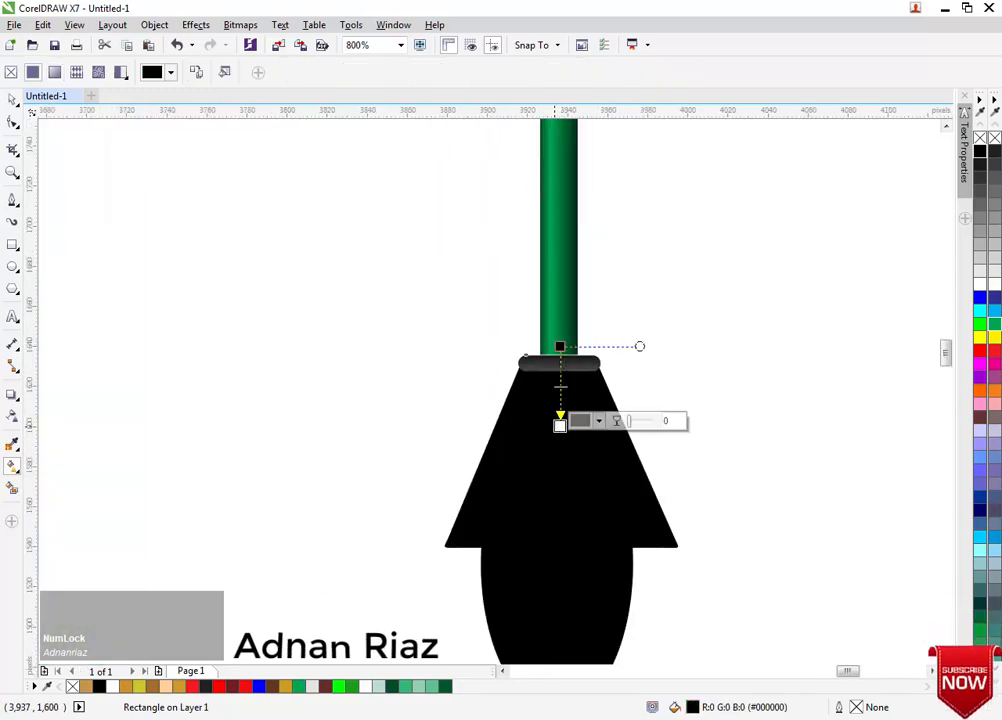
{"action": "scroll", "coordinate": [560, 419], "scroll_direction": "up", "scroll_amount": 1}
{"action": "left_click", "coordinate": [557, 370]}
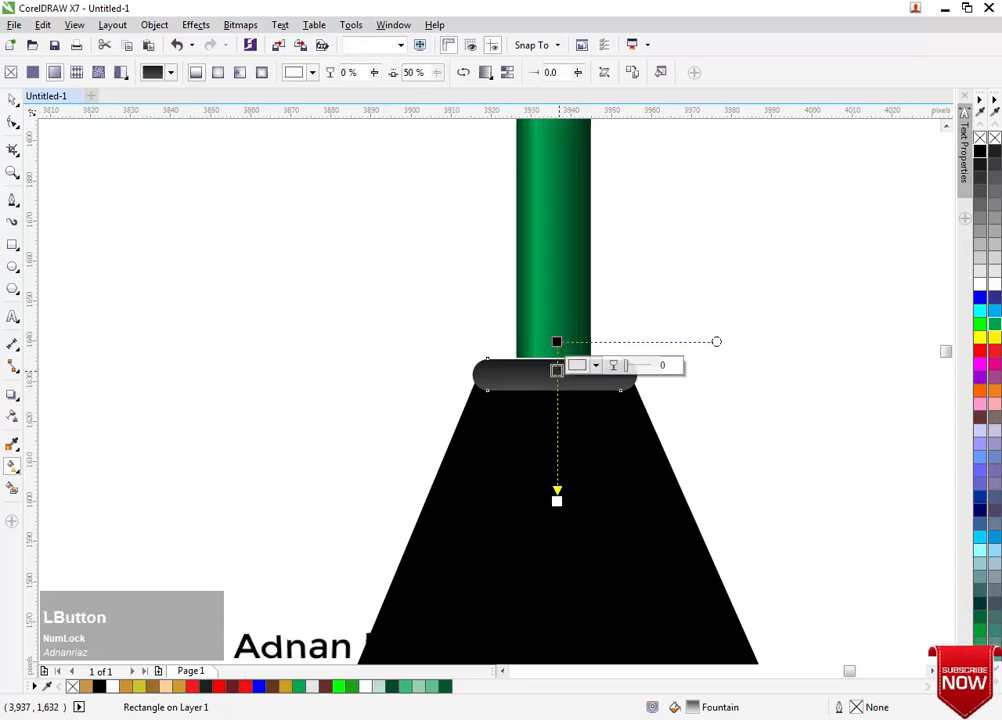
{"action": "left_click", "coordinate": [980, 276]}
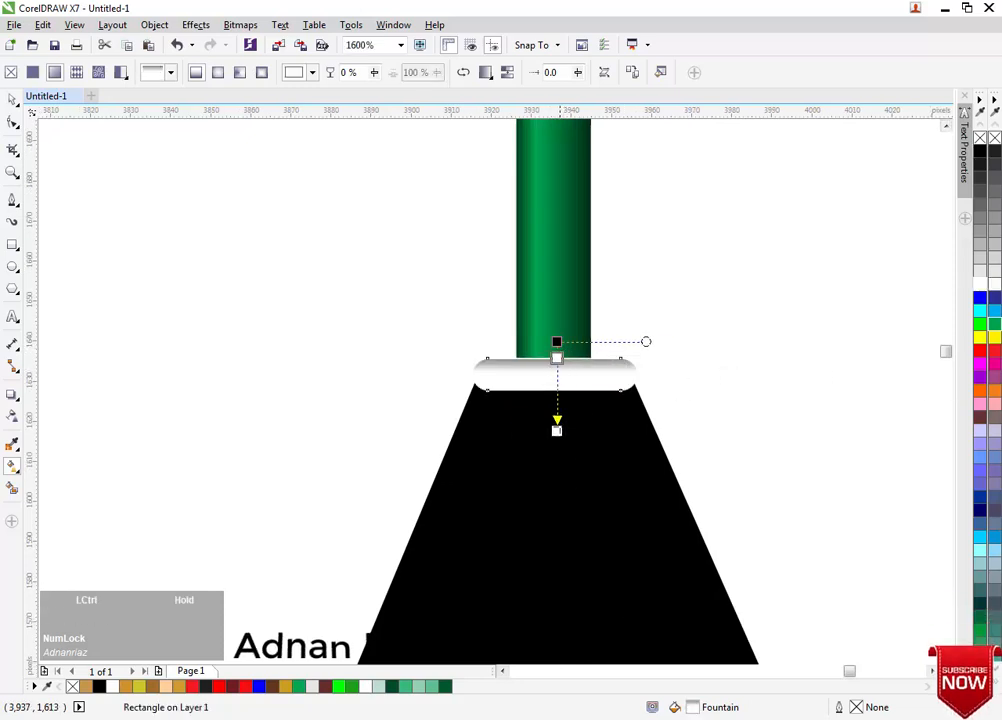
{"action": "left_click_drag", "start_coordinate": [557, 387], "coordinate": [557, 400]}
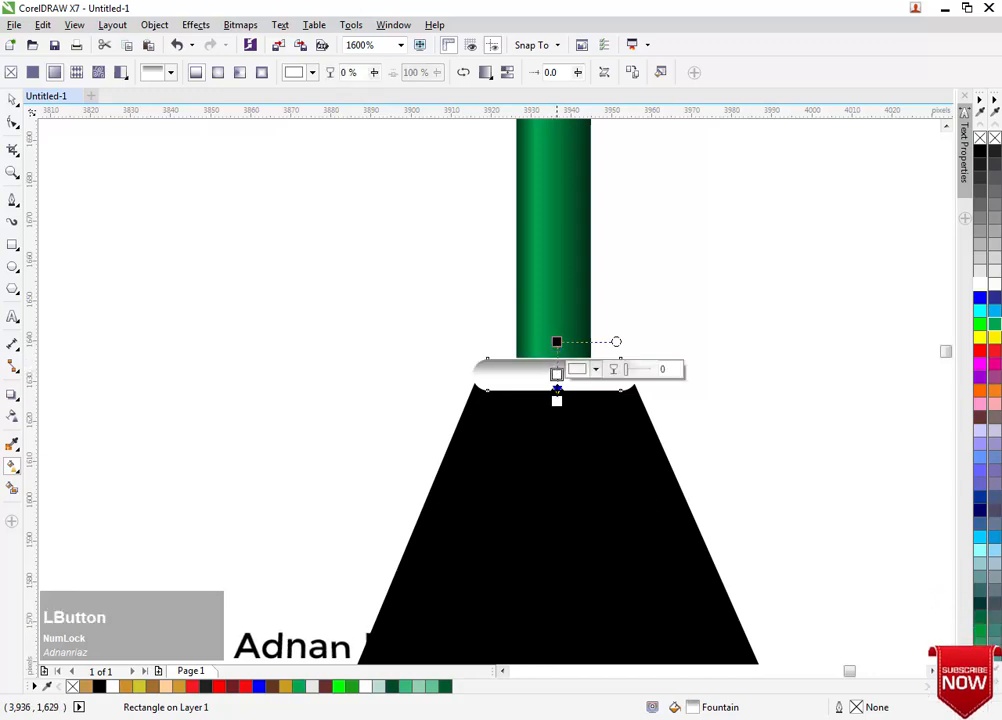
{"action": "left_click", "coordinate": [557, 400]}
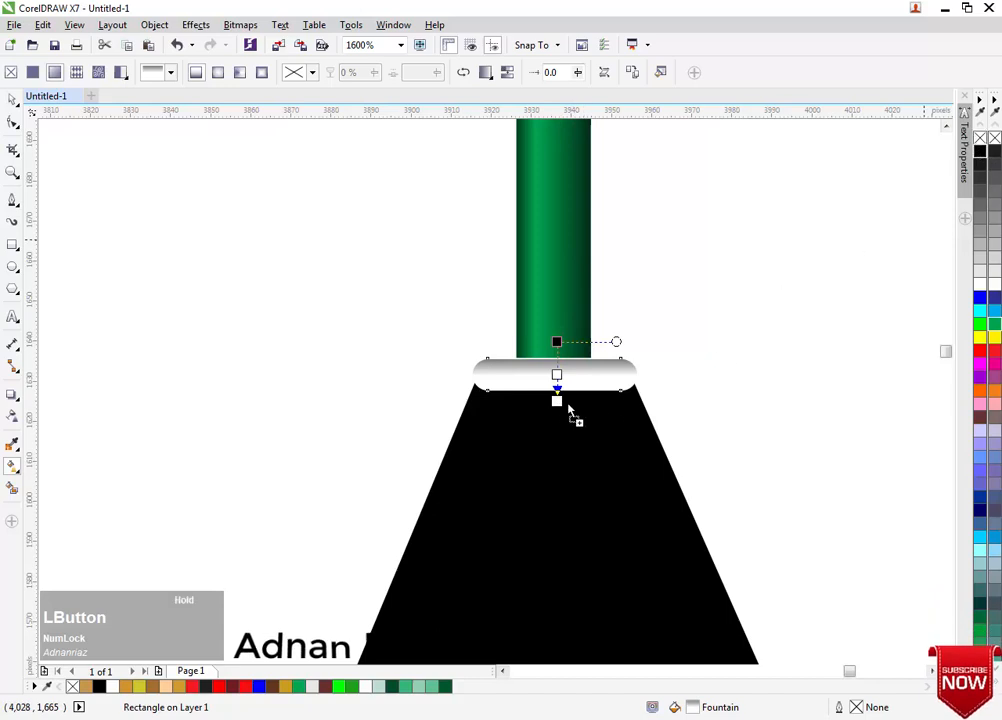
{"action": "left_click_drag", "start_coordinate": [557, 400], "coordinate": [562, 216]}
Fill the lampshade with an elliptical gradient centered on it, green in the center and black at the outer edge.
{"action": "scroll", "coordinate": [580, 400], "scroll_direction": "down", "scroll_amount": 2}
{"action": "left_click", "coordinate": [509, 288]}
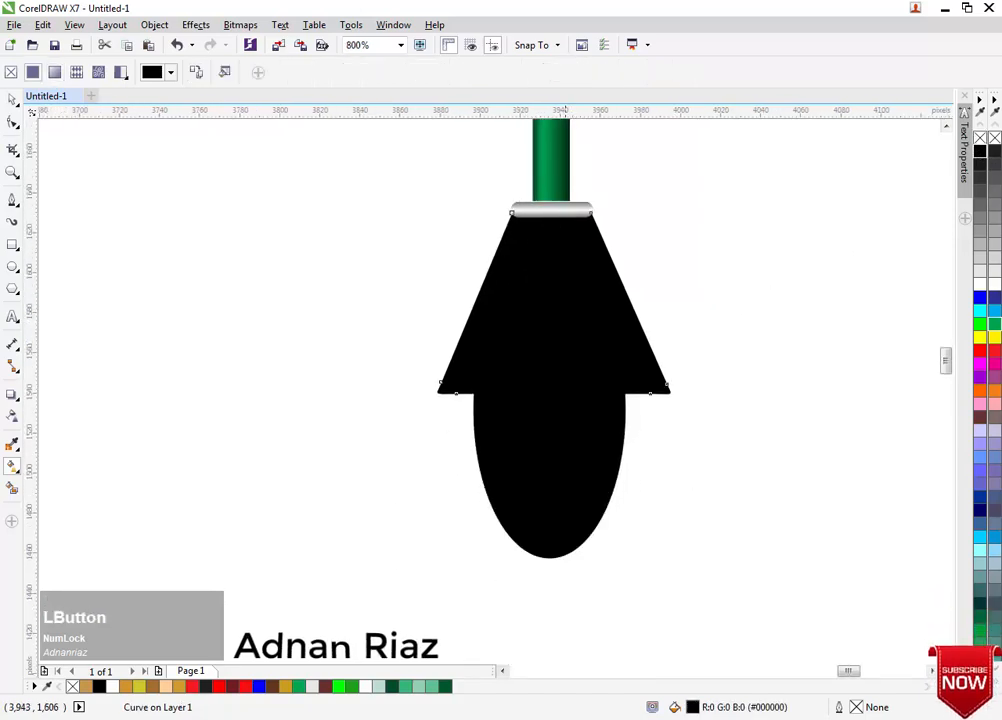
{"action": "left_click_drag", "start_coordinate": [509, 288], "coordinate": [505, 347]}
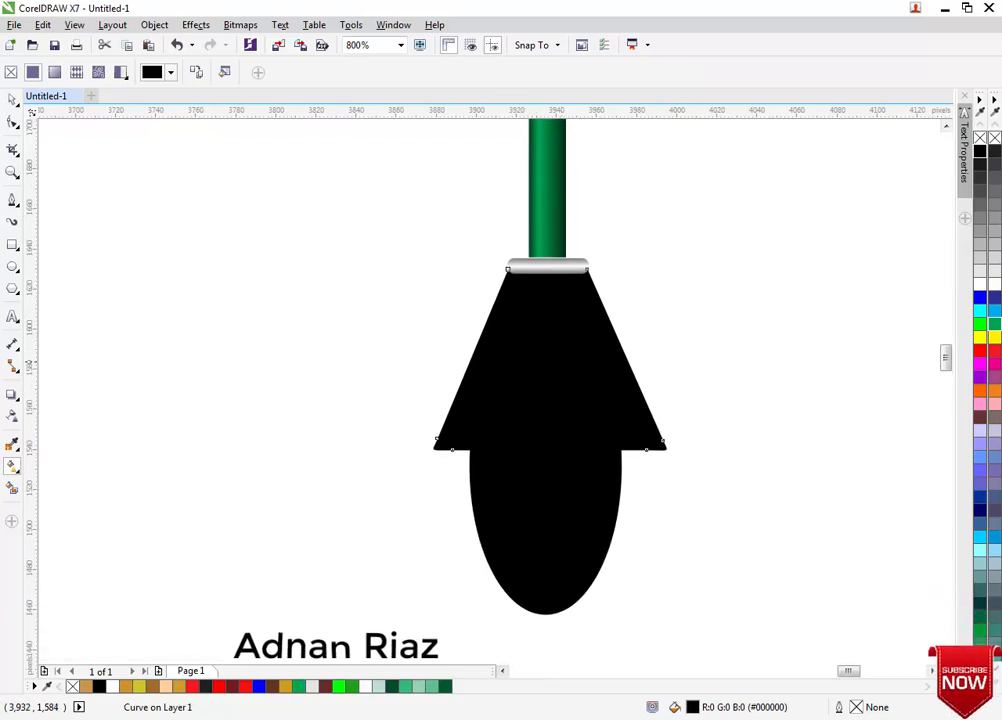
{"action": "left_click_drag", "start_coordinate": [566, 282], "coordinate": [591, 394]}
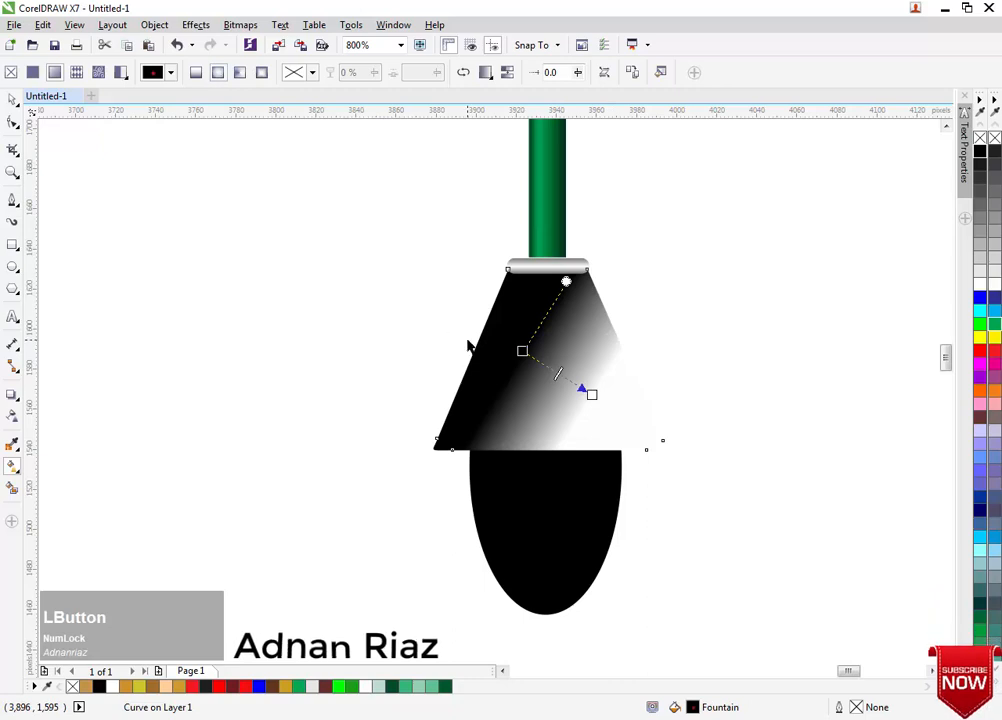
{"action": "left_click_drag", "start_coordinate": [545, 349], "coordinate": [663, 443]}
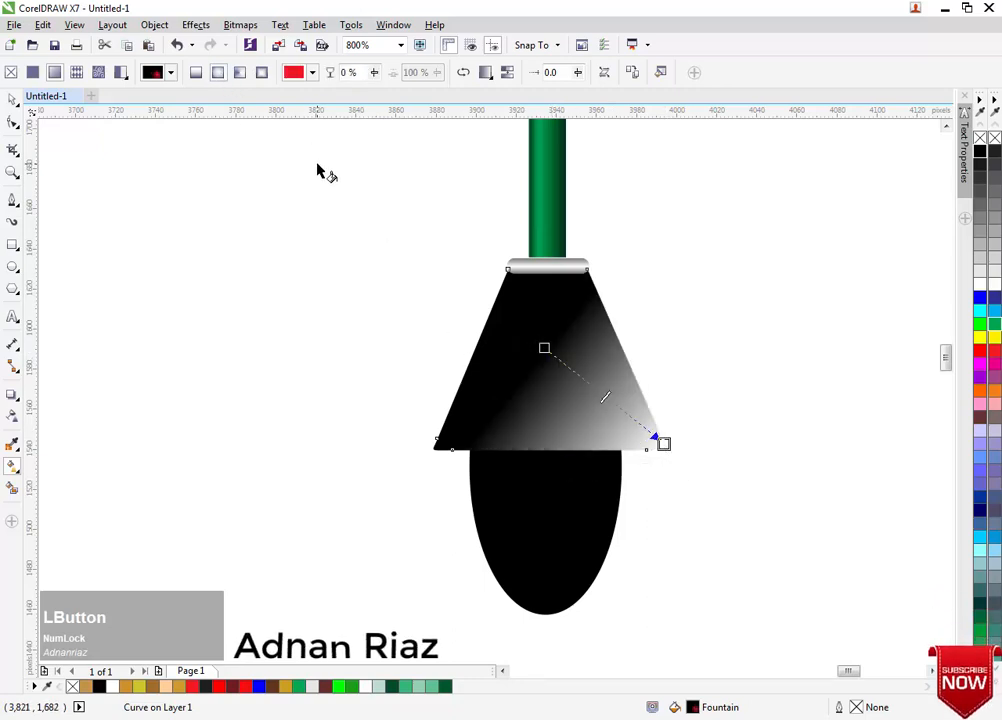
{"action": "left_click", "coordinate": [196, 73]}
{"action": "left_click", "coordinate": [218, 73]}
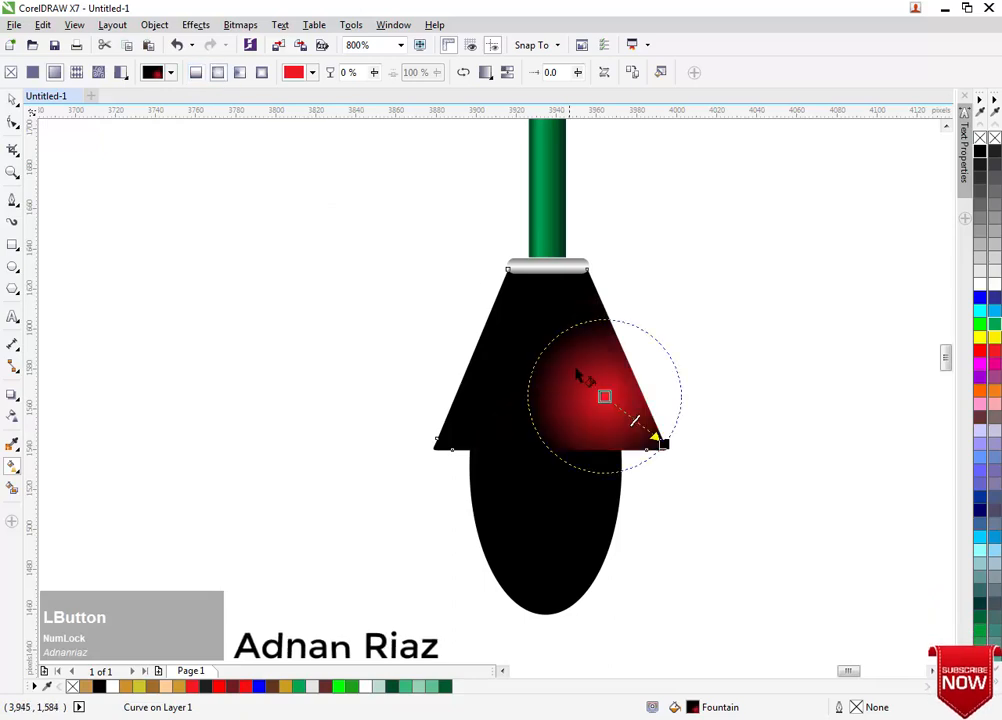
{"action": "left_click_drag", "start_coordinate": [604, 396], "coordinate": [549, 359]}
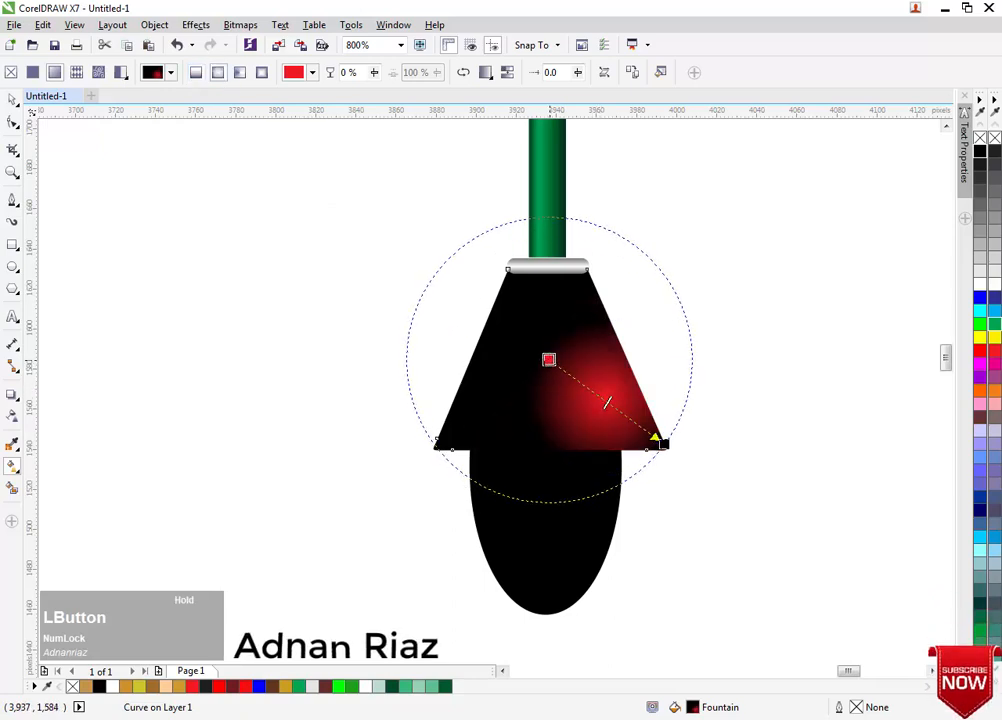
{"action": "left_click_drag", "start_coordinate": [995, 327], "coordinate": [548, 359]}
{"action": "left_click", "coordinate": [672, 447]}
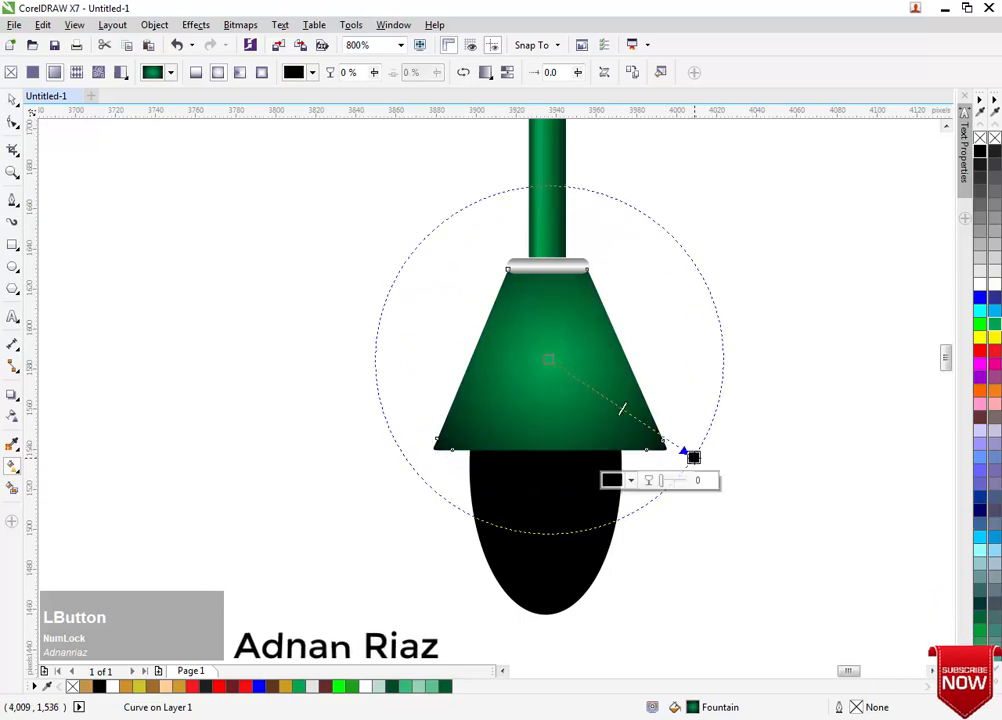
{"action": "left_click_drag", "start_coordinate": [672, 447], "coordinate": [674, 427]}
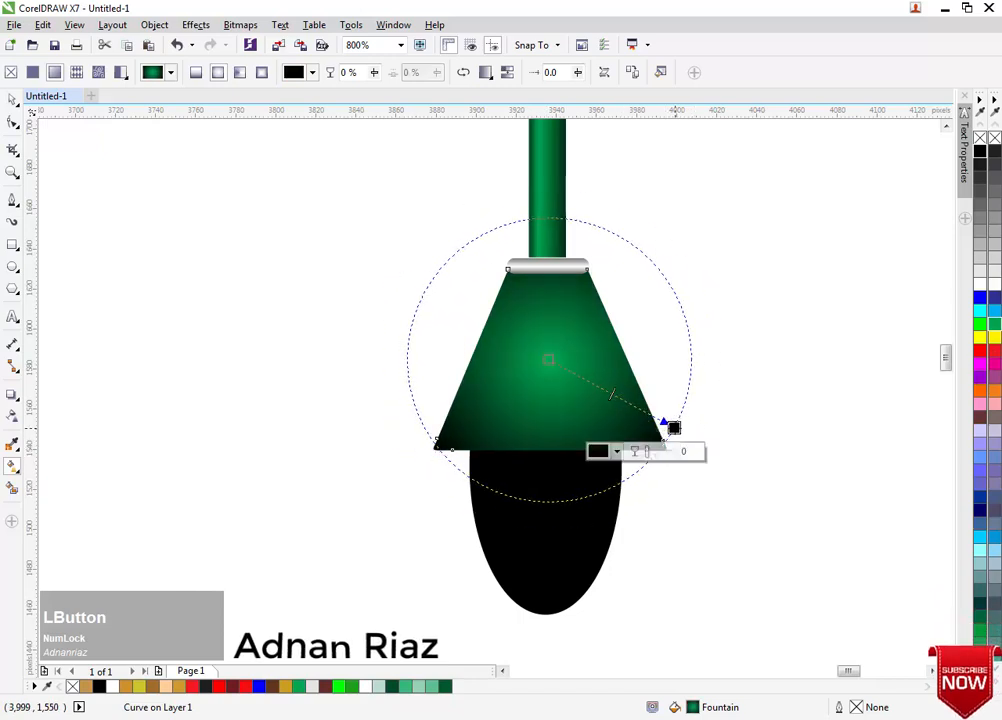
Copy the lampshade's gradient to the oval bulb, center it on the bulb and enlarge its radius.
{"action": "key", "text": "Tab"}
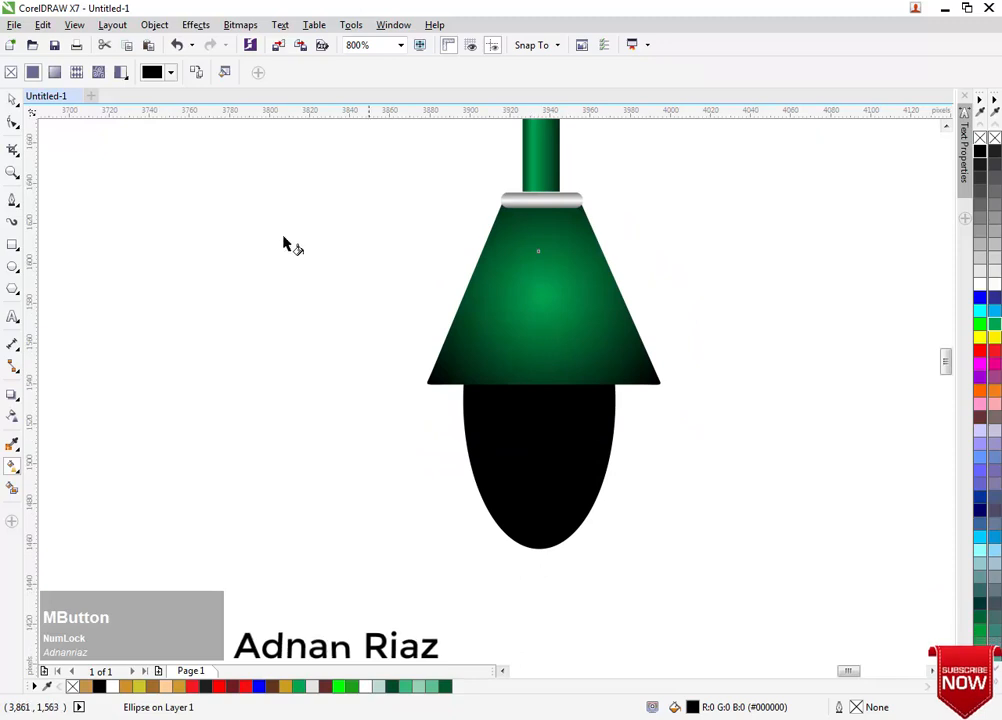
{"action": "left_click", "coordinate": [196, 72]}
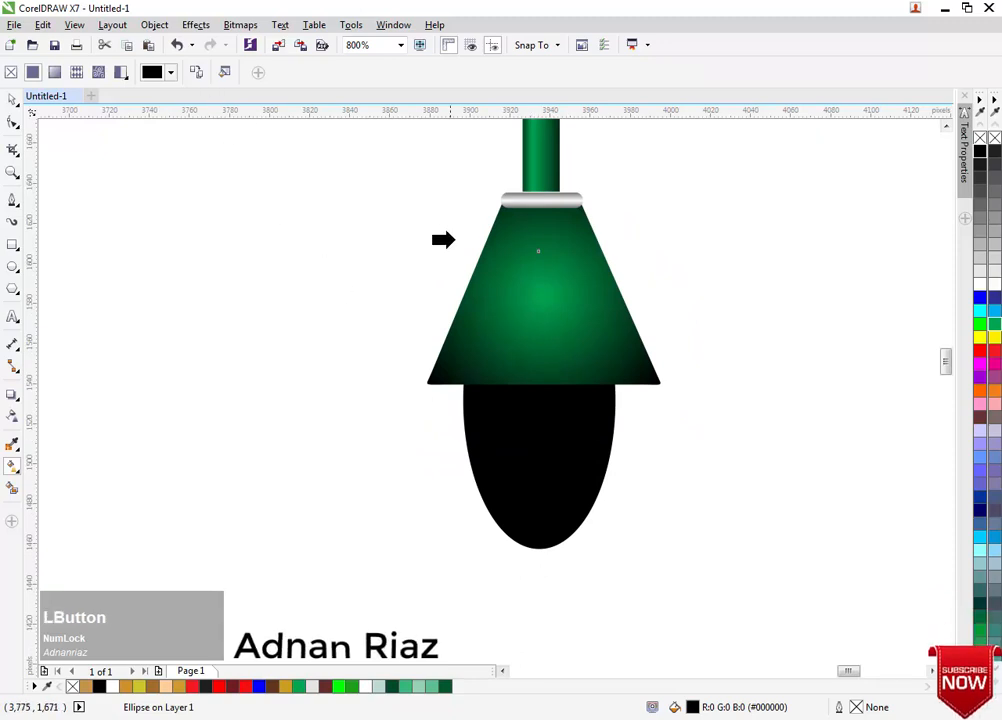
{"action": "left_click", "coordinate": [487, 343]}
{"action": "left_click_drag", "start_coordinate": [538, 399], "coordinate": [537, 459]}
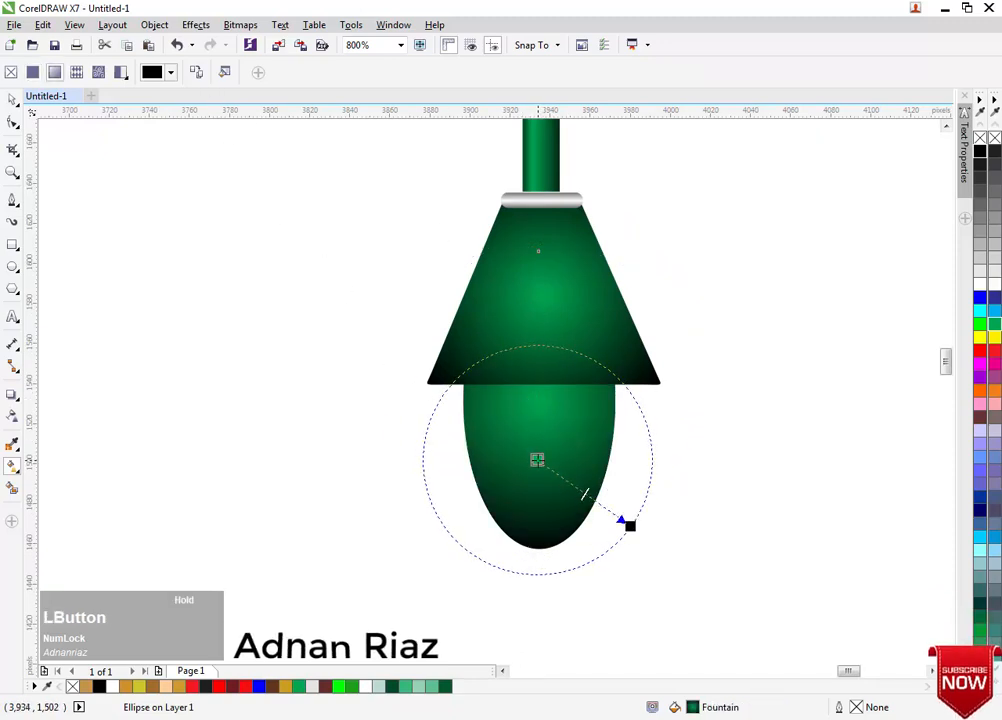
{"action": "left_click_drag", "start_coordinate": [630, 525], "coordinate": [698, 349]}
{"action": "left_click_drag", "start_coordinate": [620, 403], "coordinate": [617, 400]}
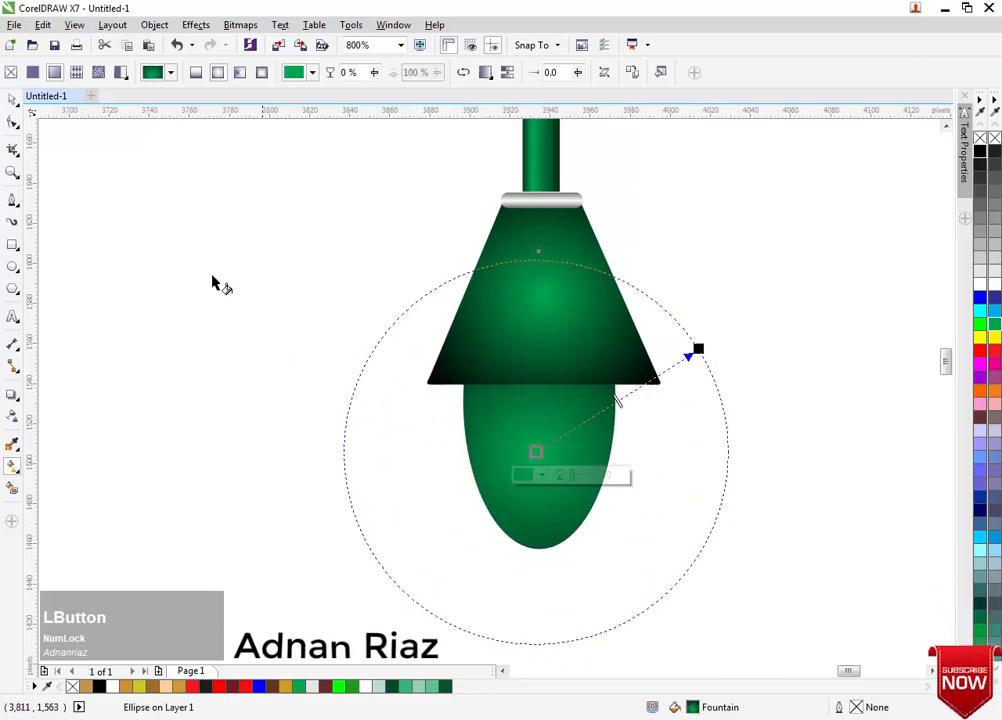
Move the four lamp parts onto the card's upper area beside the calligraphy and group them.
{"action": "left_click", "coordinate": [12, 100]}
{"action": "scroll", "coordinate": [344, 255], "scroll_direction": "down", "scroll_amount": 1}
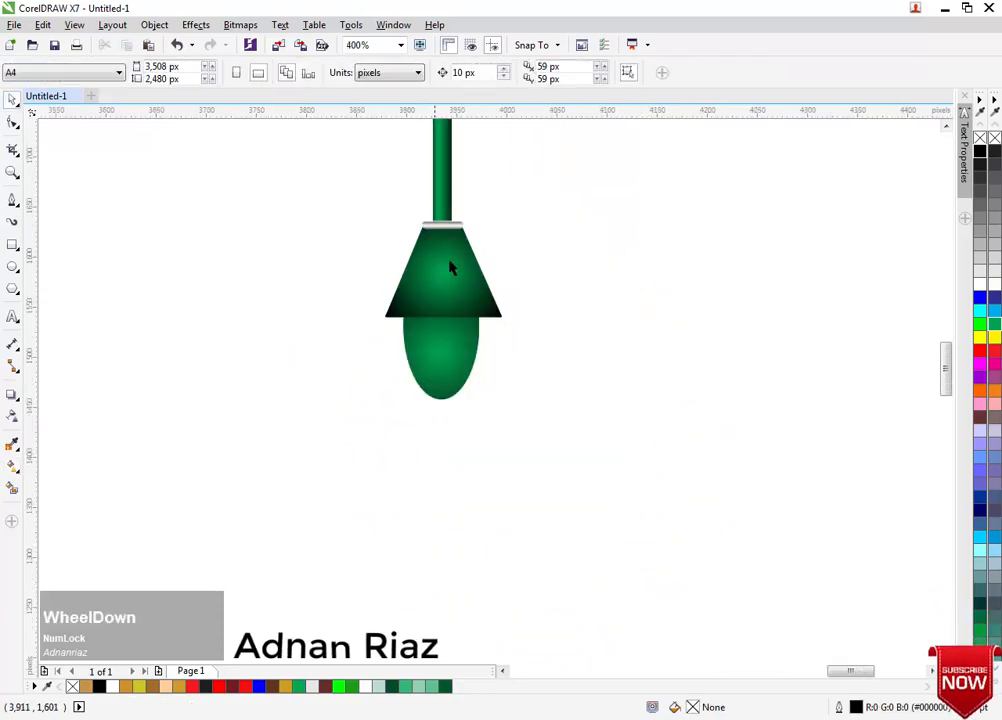
{"action": "scroll", "coordinate": [487, 272], "scroll_direction": "down", "scroll_amount": 1}
{"action": "left_click_drag", "start_coordinate": [487, 272], "coordinate": [557, 324]}
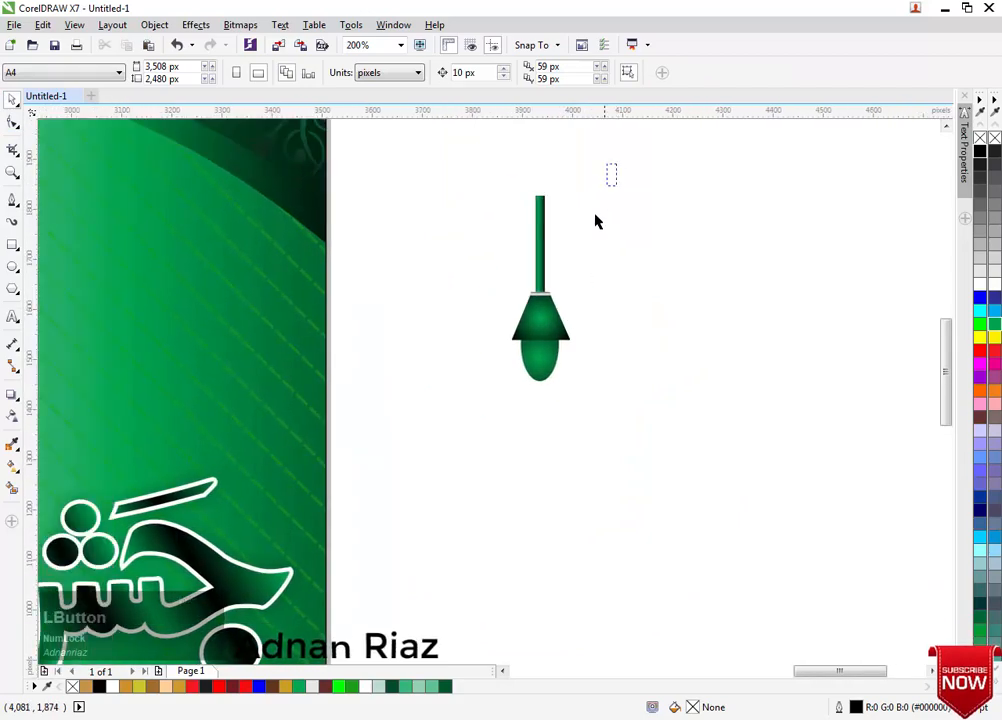
{"action": "left_click_drag", "start_coordinate": [595, 221], "coordinate": [380, 351]}
{"action": "scroll", "coordinate": [535, 328], "scroll_direction": "down", "scroll_amount": 1}
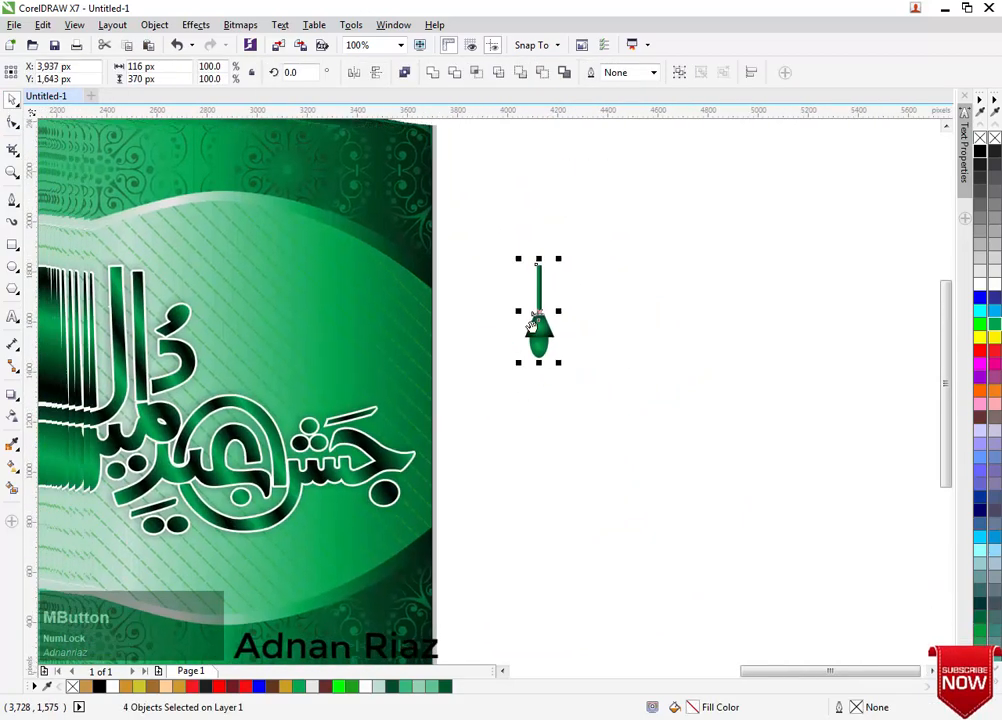
{"action": "left_click_drag", "start_coordinate": [535, 325], "coordinate": [406, 269]}
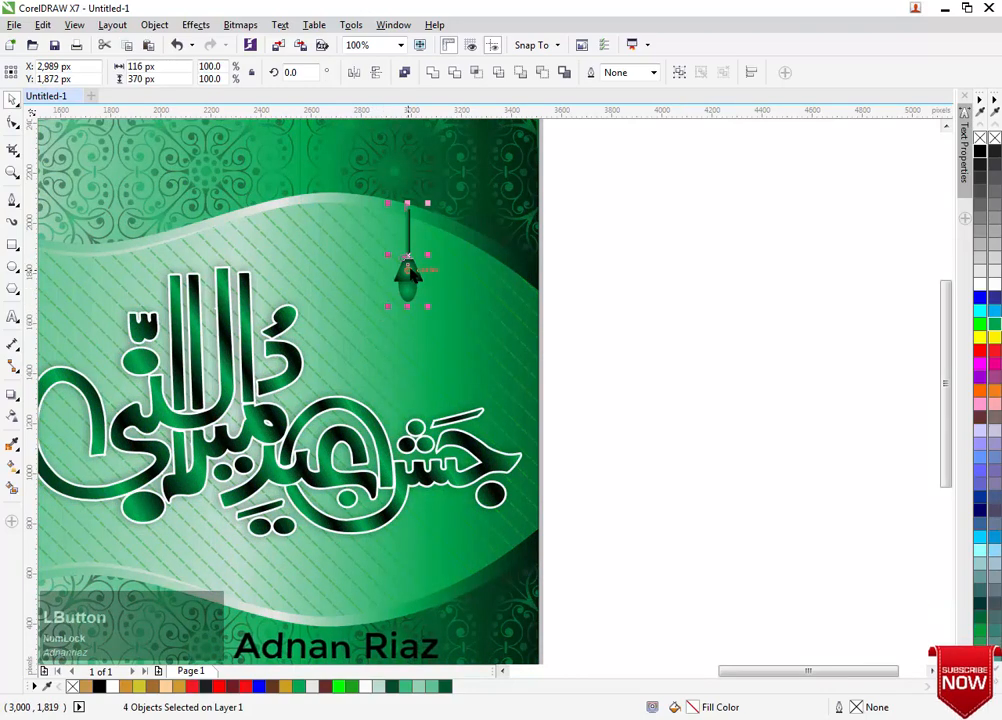
{"action": "key", "text": "ctrl+g"}
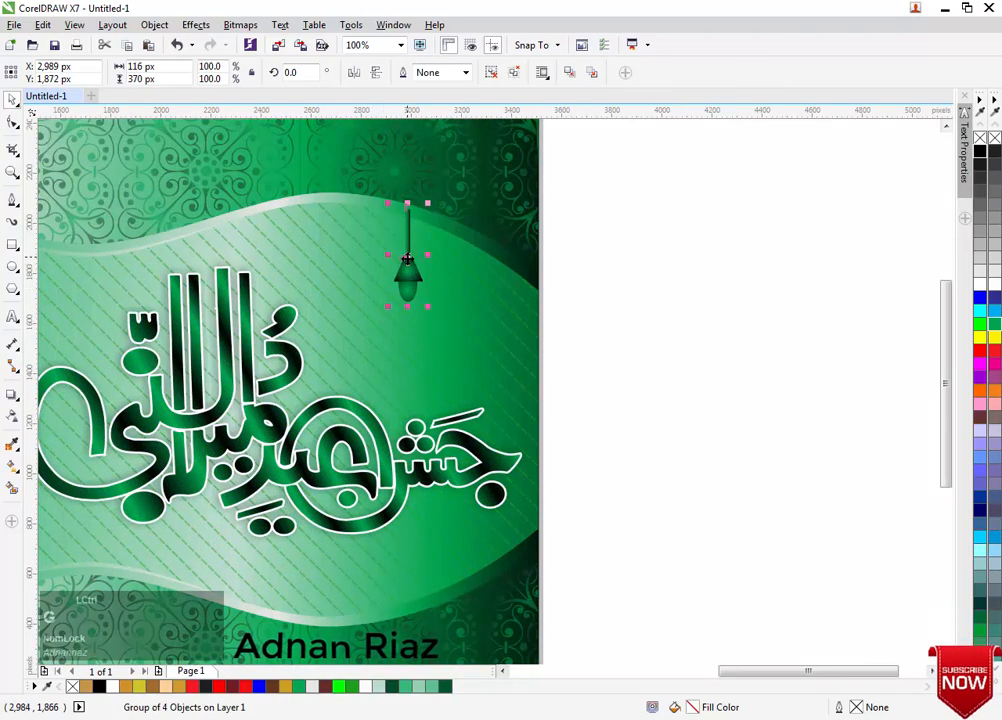
Duplicate the lamp group beside the original and enlarge one lamp to 148.9%.
{"action": "mouse_move", "coordinate": [407, 259]}
{"action": "left_mouse_down"}
{"action": "mouse_move", "coordinate": [409, 270]}
{"action": "mouse_move", "coordinate": [445, 271]}
{"action": "mouse_move", "coordinate": [405, 246]}
{"action": "mouse_move", "coordinate": [399, 258]}
{"action": "left_mouse_up"}
{"action": "right_click", "coordinate": [399, 258]}
{"action": "left_click_drag", "start_coordinate": [347, 332], "coordinate": [343, 340]}
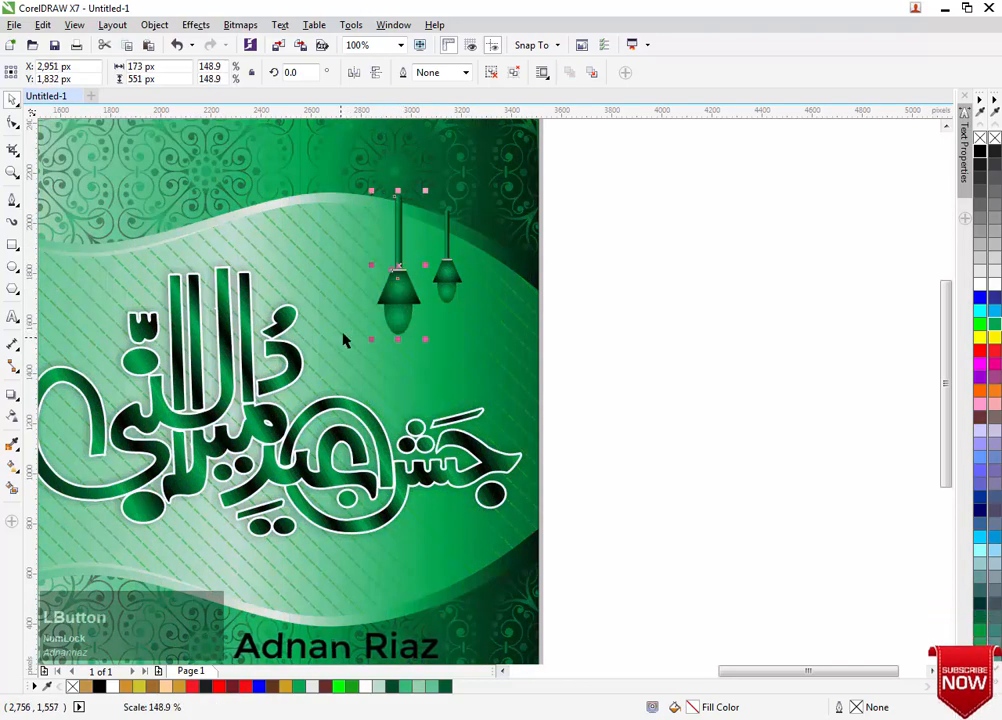
{"action": "left_click_drag", "start_coordinate": [450, 269], "coordinate": [358, 265]}
{"action": "key", "text": "ctrl+z"}
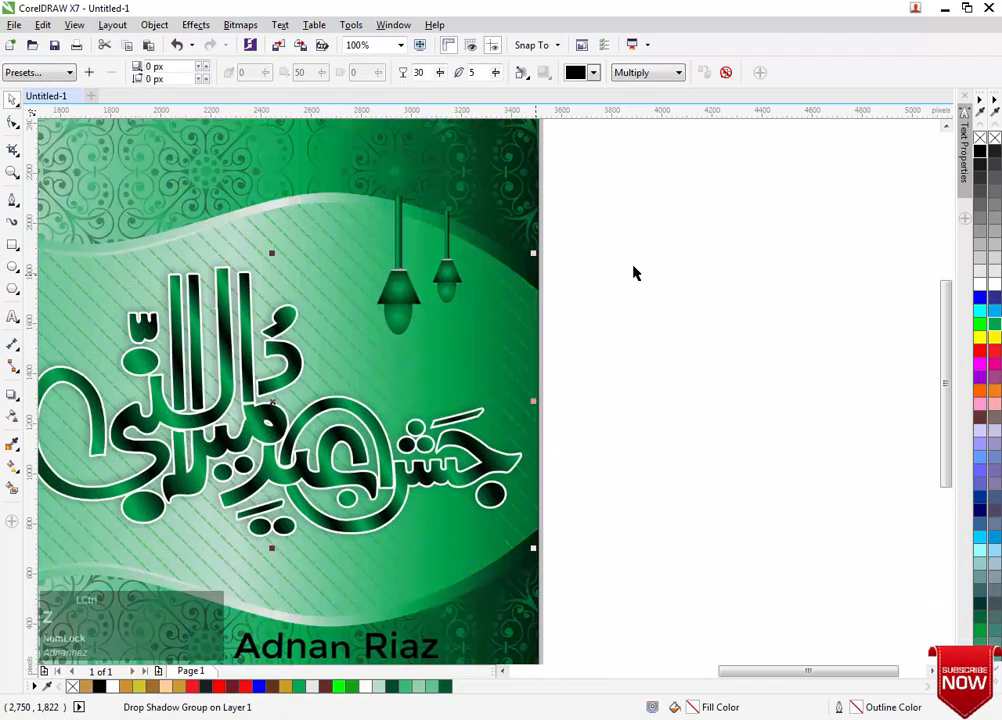
{"action": "left_click", "coordinate": [635, 268]}
Place a copy of the small lamp on the other side of the large lamp and group all three lamps.
{"action": "left_click_drag", "start_coordinate": [447, 240], "coordinate": [364, 208]}
{"action": "right_click", "coordinate": [364, 208]}
{"action": "left_click_drag", "start_coordinate": [640, 236], "coordinate": [684, 262]}
{"action": "left_click", "coordinate": [656, 212]}
{"action": "left_click_drag", "start_coordinate": [638, 208], "coordinate": [409, 291]}
{"action": "left_click_drag", "start_coordinate": [389, 390], "coordinate": [469, 346]}
{"action": "key", "text": "ctrl+g"}
PowerClip the grouped hanging lamps inside the card's background rectangle.
{"action": "right_click", "coordinate": [492, 322]}
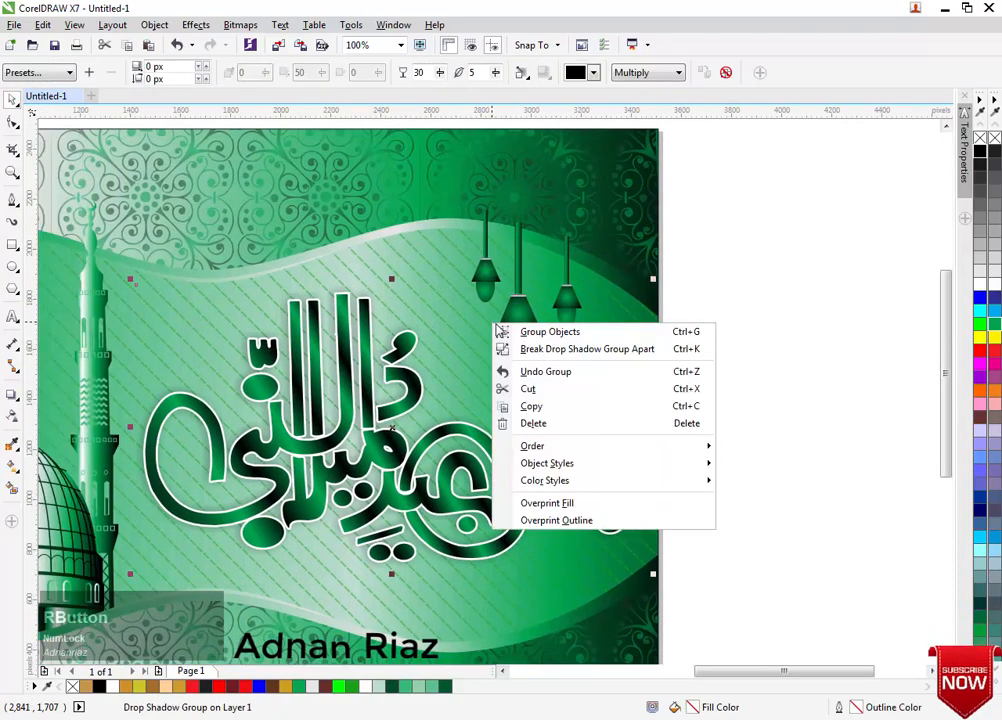
{"action": "left_click", "coordinate": [740, 265]}
{"action": "right_click", "coordinate": [568, 267]}
{"action": "left_click", "coordinate": [604, 276]}
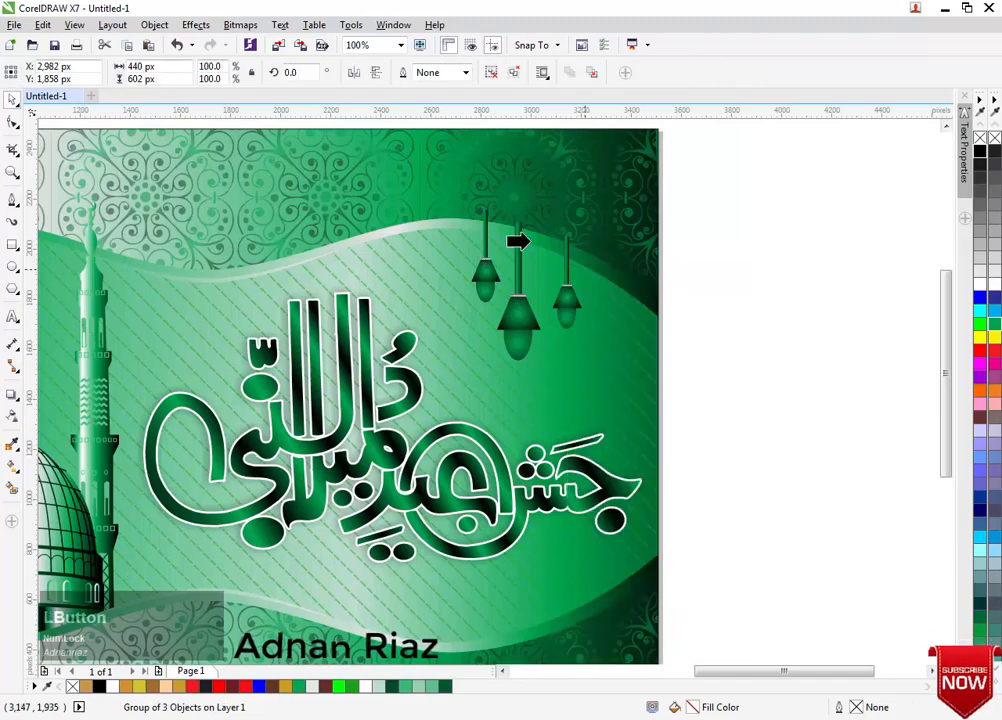
{"action": "left_click", "coordinate": [406, 181]}
Open the card's PowerClip contents for editing and send the three-lamp group behind the upper wavy band.
{"action": "middle_click", "coordinate": [414, 228]}
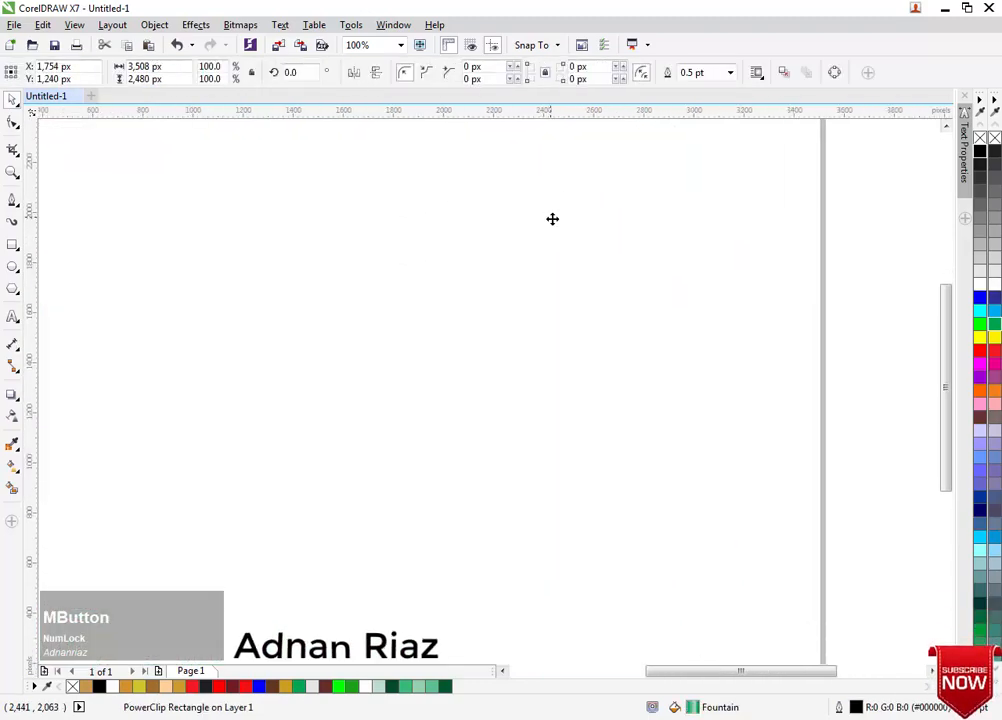
{"action": "scroll", "coordinate": [552, 217], "scroll_direction": "down", "scroll_amount": 1}
{"action": "left_click", "coordinate": [427, 489]}
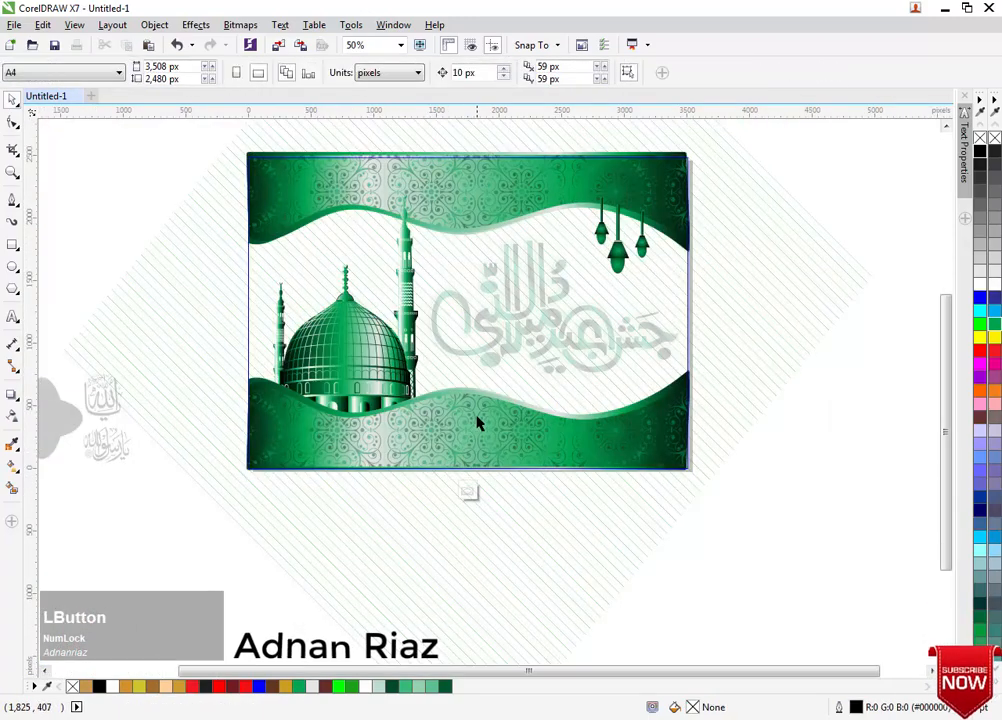
{"action": "left_click_drag", "start_coordinate": [697, 185], "coordinate": [524, 297]}
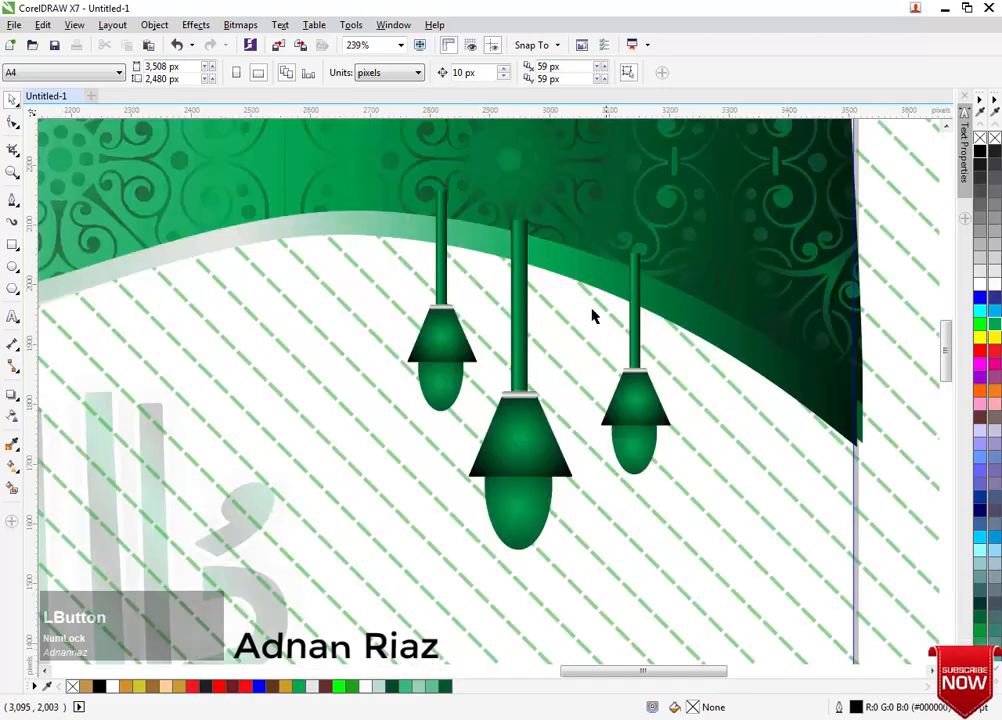
{"action": "left_click", "coordinate": [514, 443]}
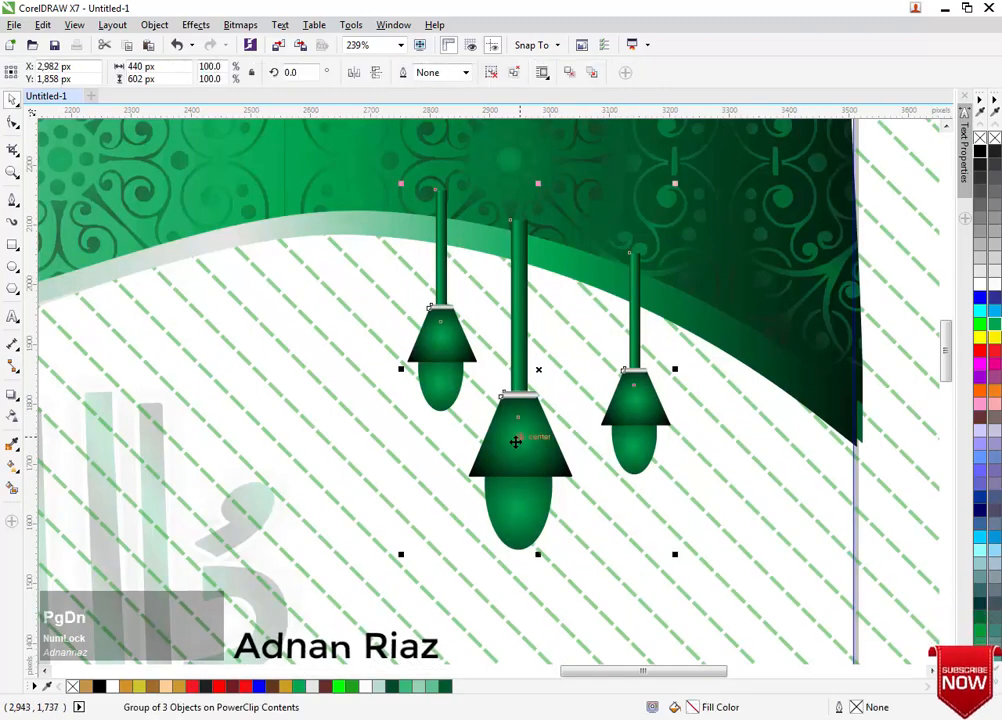
{"action": "key", "text": "shift+Page_Down"}
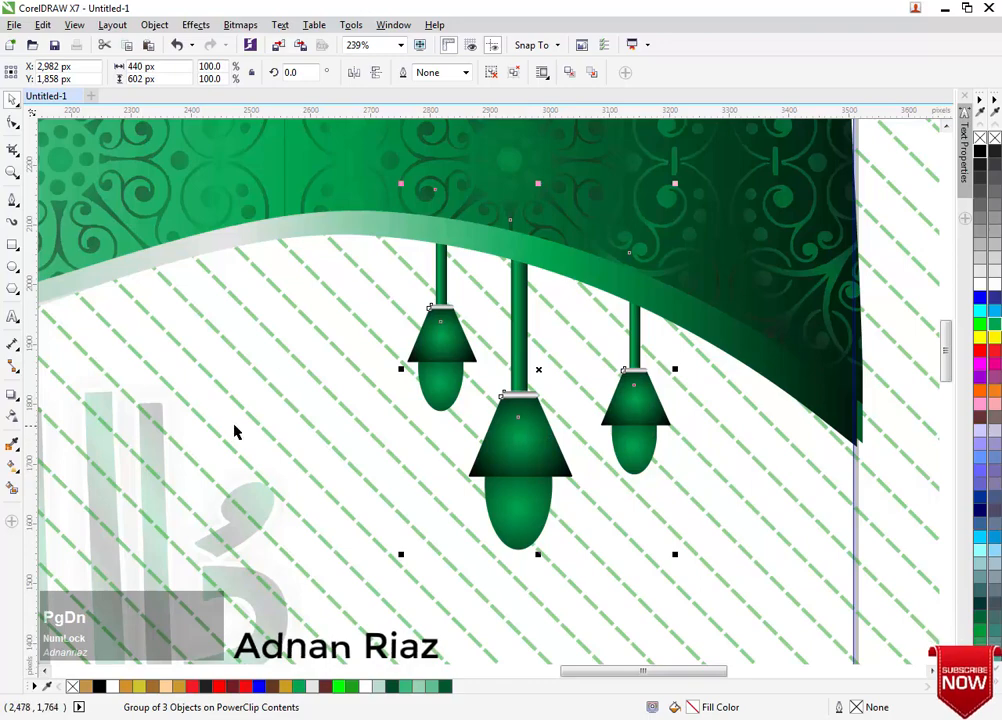
Draw an ellipse about 71 by 94 px over the large lamp's bulb, filled bright green (#00FF00) with no outline.
{"action": "left_click", "coordinate": [12, 266]}
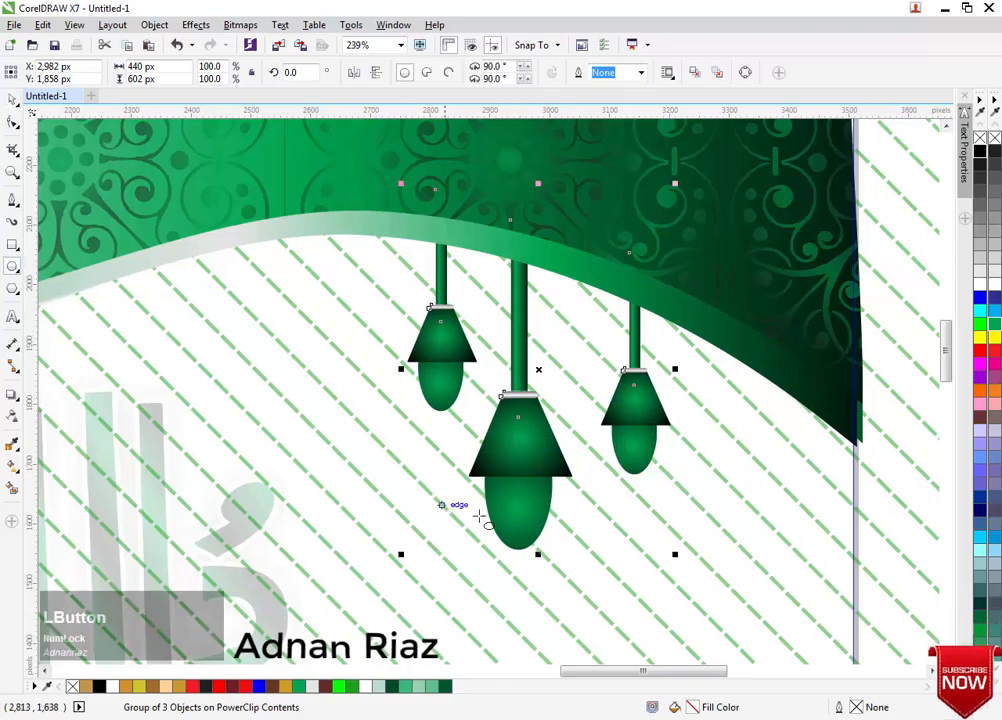
{"action": "scroll", "coordinate": [514, 529], "scroll_direction": "up", "scroll_amount": 3}
{"action": "left_click_drag", "start_coordinate": [513, 273], "coordinate": [527, 302]}
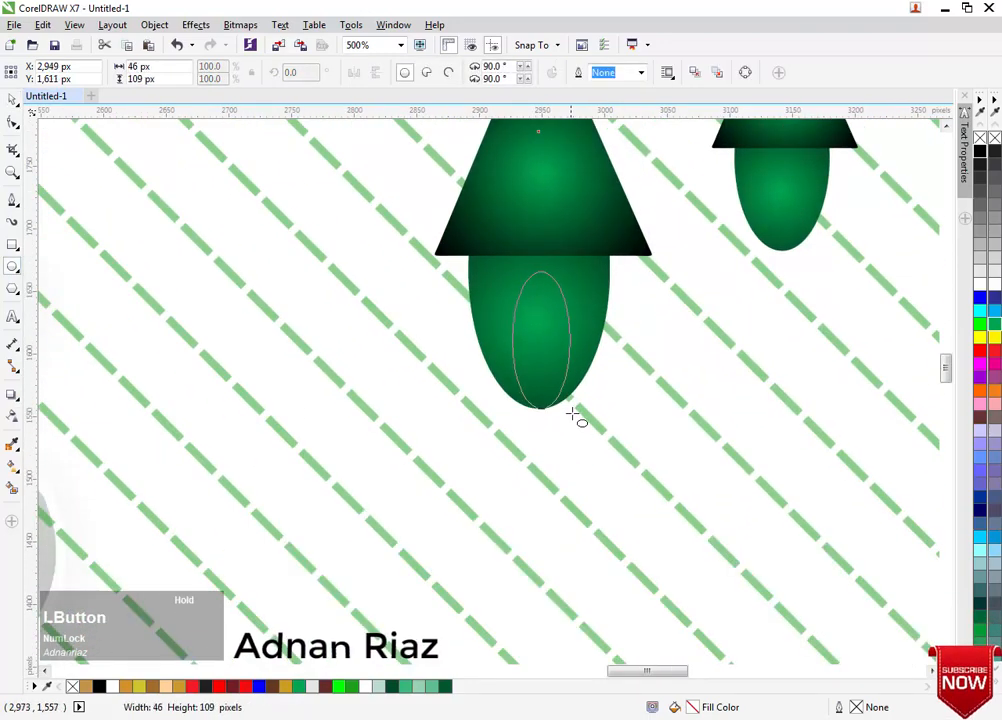
{"action": "left_click_drag", "start_coordinate": [574, 414], "coordinate": [592, 384]}
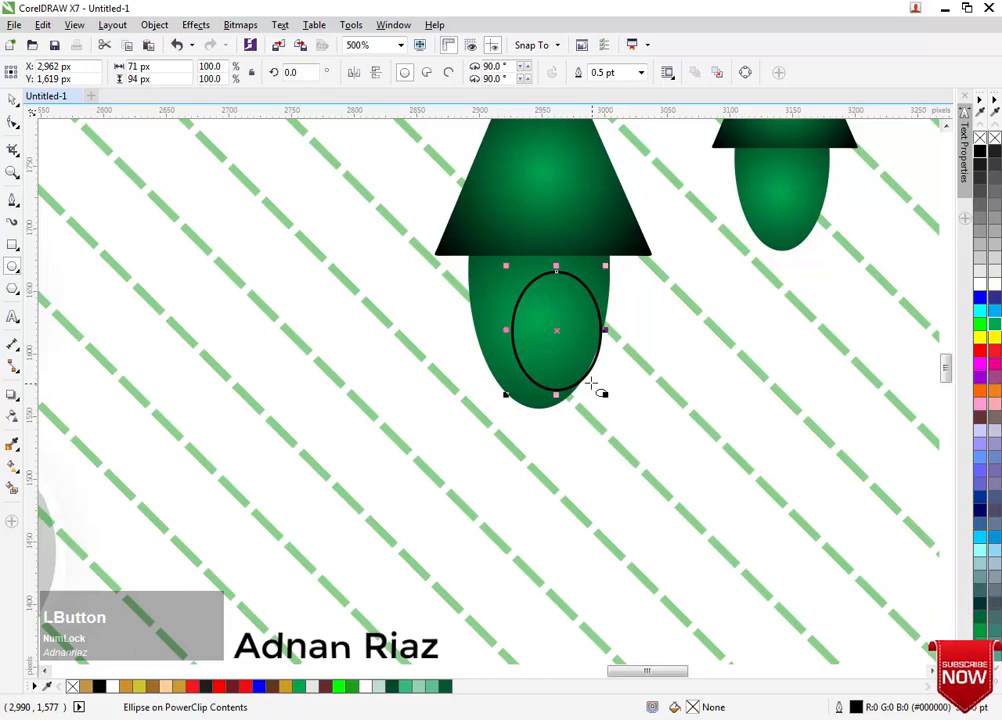
{"action": "left_click", "coordinate": [995, 326]}
{"action": "right_click", "coordinate": [994, 138]}
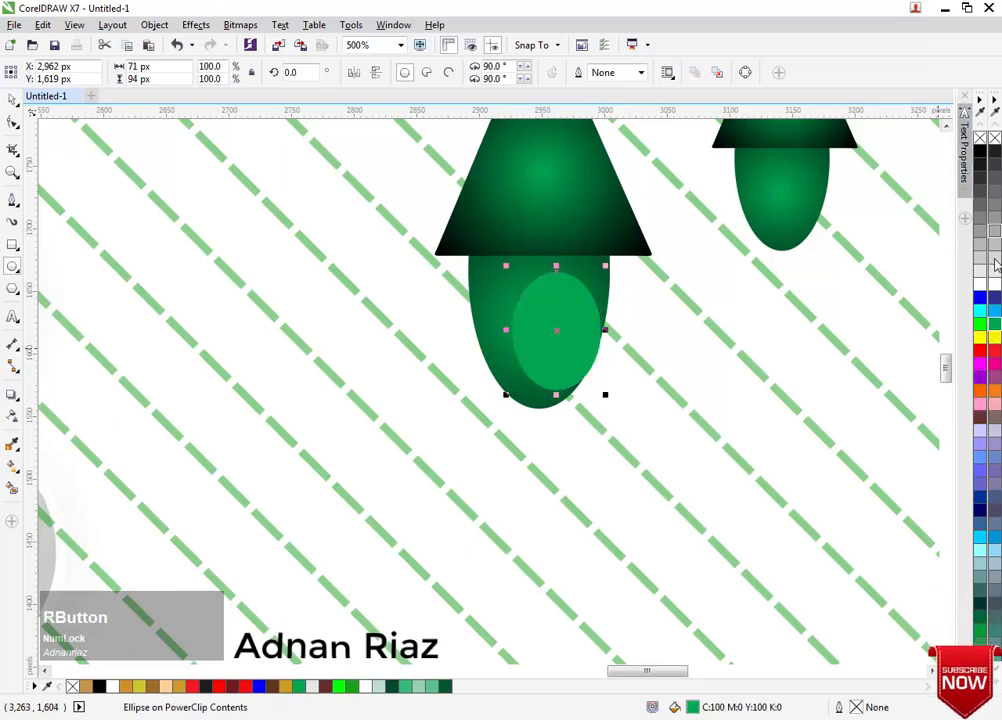
{"action": "left_click", "coordinate": [980, 328]}
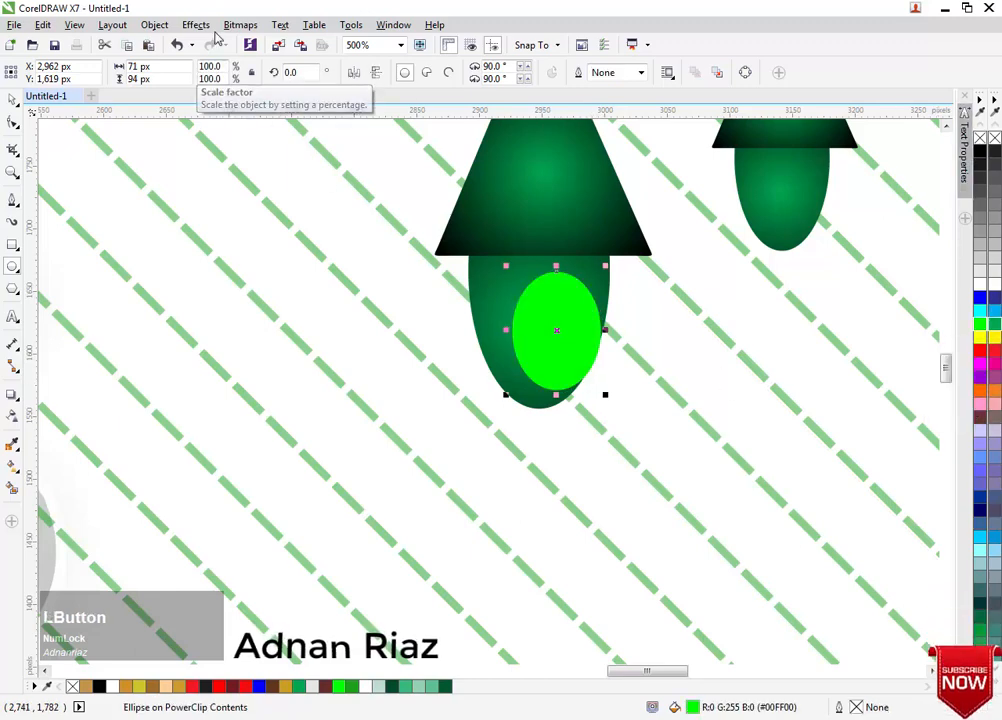
Convert the bright green ellipse to a 300 dpi CMYK bitmap with transparent background and apply a 10-pixel Gaussian Blur.
{"action": "left_click", "coordinate": [196, 27]}
{"action": "left_click", "coordinate": [255, 40]}
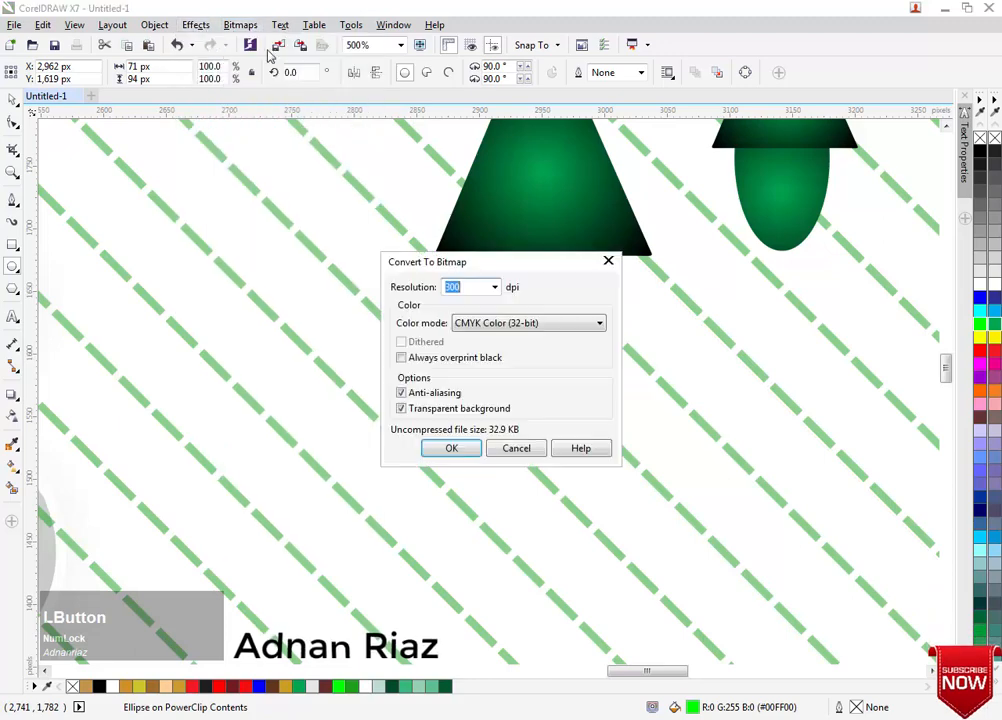
{"action": "left_click", "coordinate": [462, 448]}
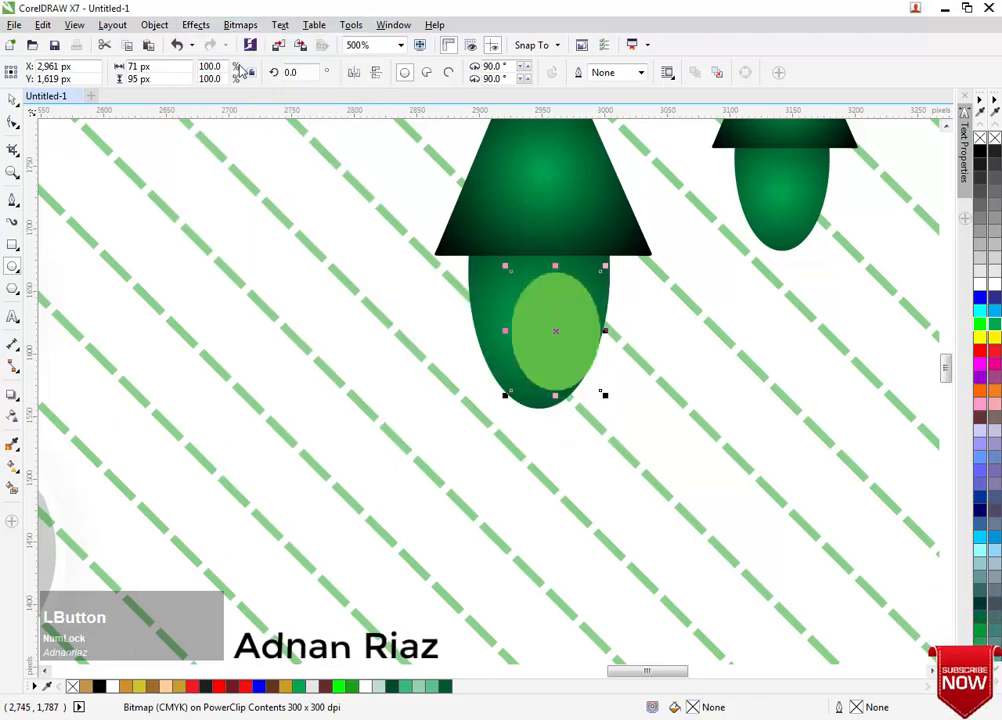
{"action": "left_click", "coordinate": [196, 25]}
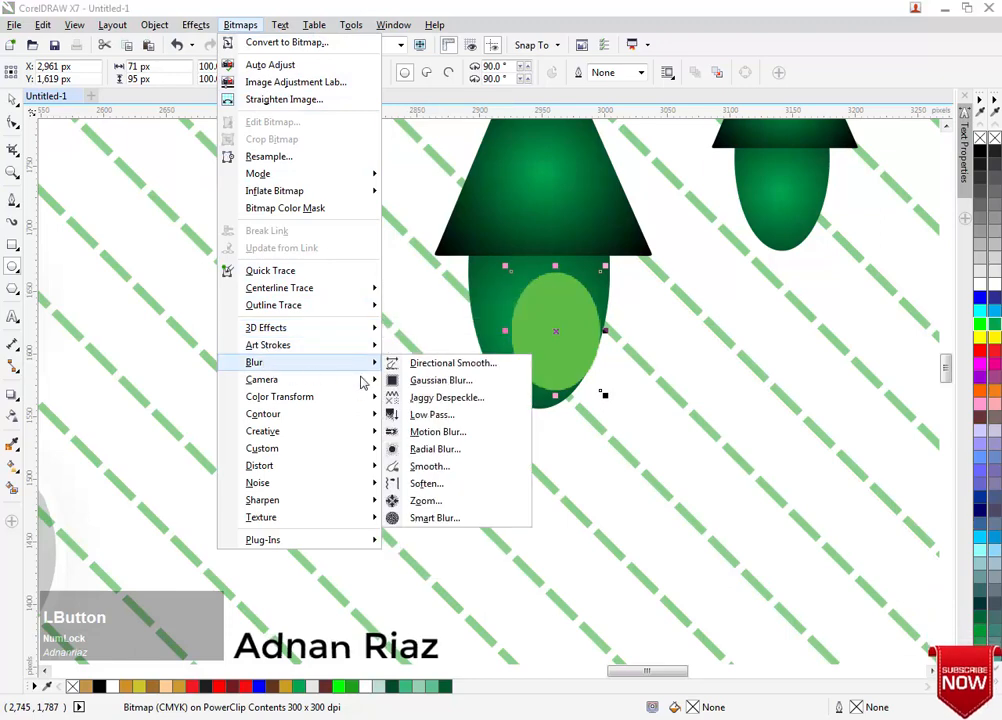
{"action": "left_click", "coordinate": [440, 380]}
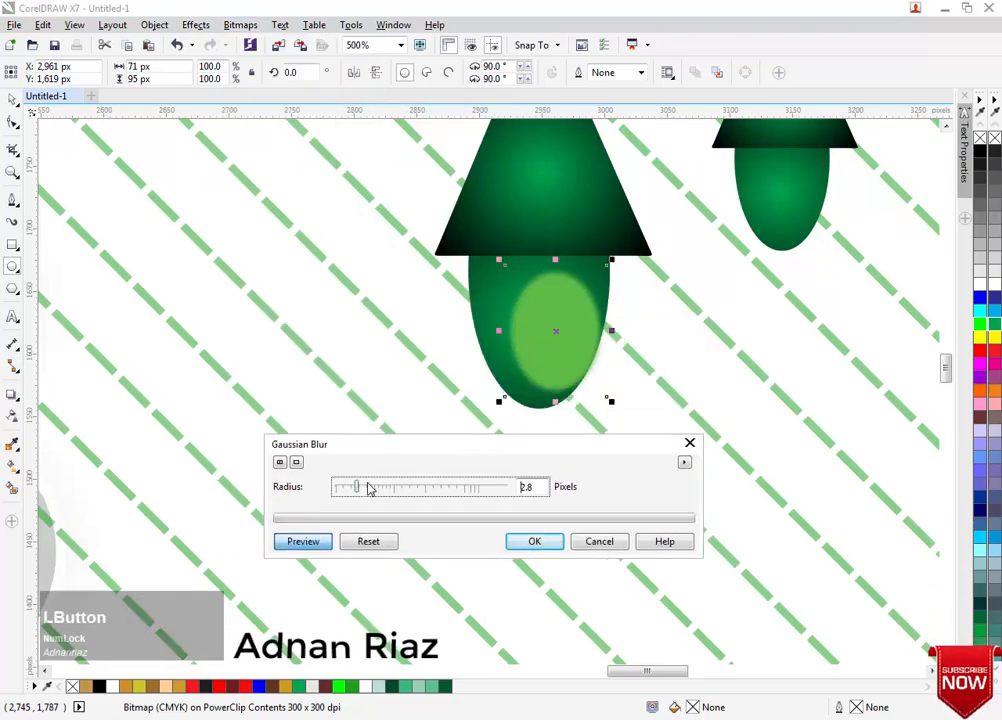
{"action": "left_click_drag", "start_coordinate": [368, 487], "coordinate": [388, 489]}
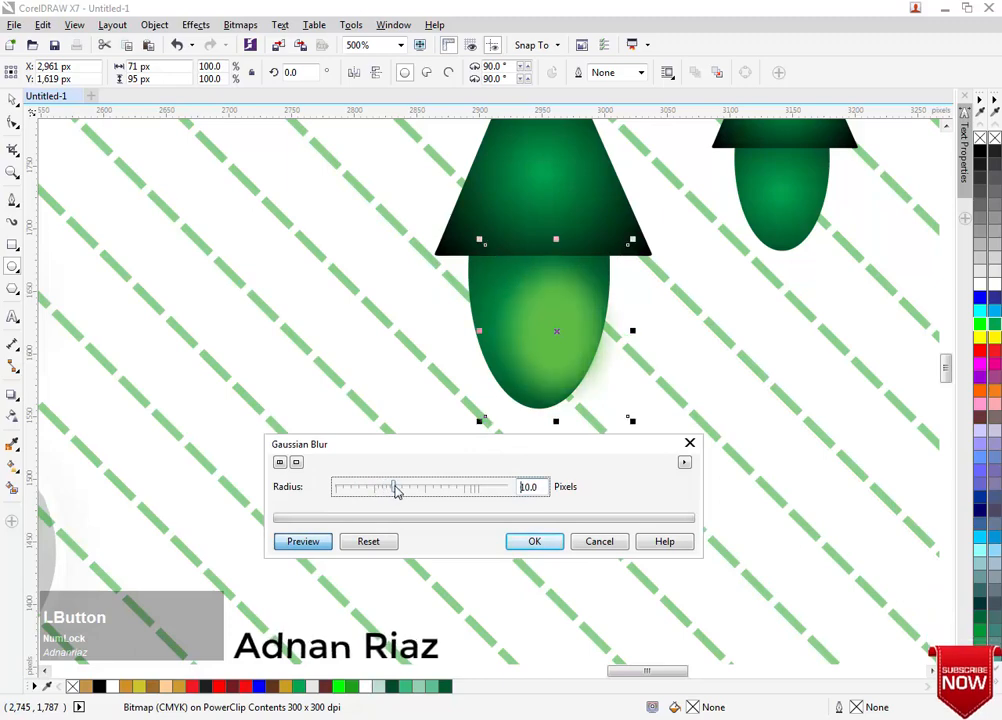
{"action": "left_click", "coordinate": [533, 540]}
Center the blurred green glow on the large lamp's bulb and enlarge it to 135.9%.
{"action": "left_click_drag", "start_coordinate": [526, 340], "coordinate": [537, 343]}
{"action": "key", "text": "ctrl+z"}
{"action": "left_click", "coordinate": [12, 100]}
{"action": "left_click", "coordinate": [544, 339]}
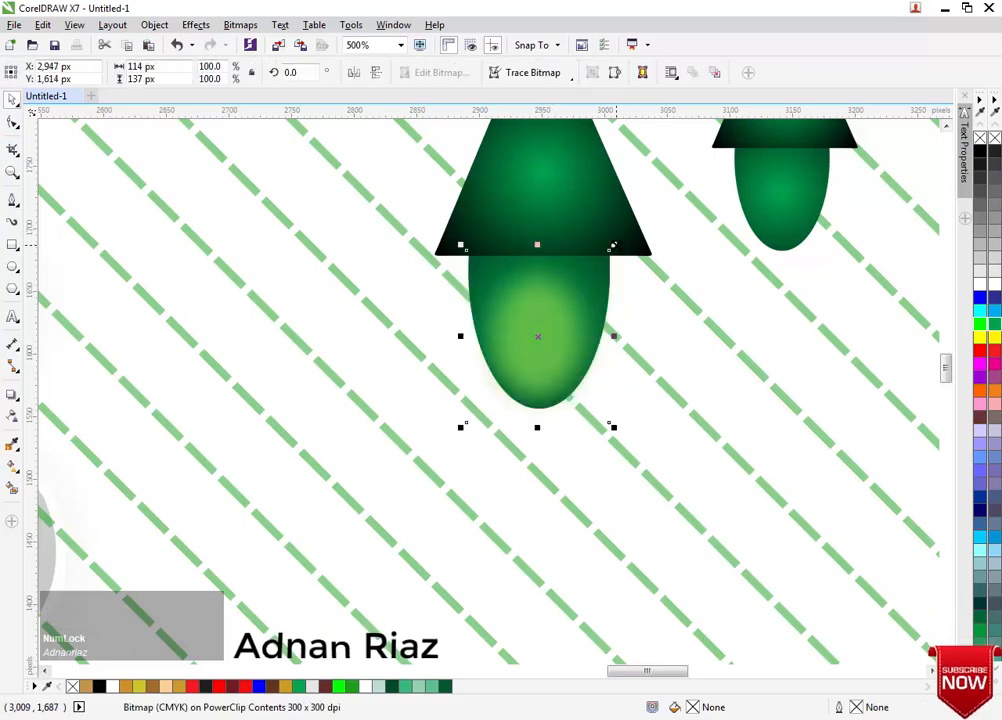
{"action": "left_click_drag", "start_coordinate": [613, 245], "coordinate": [640, 214]}
{"action": "scroll", "coordinate": [572, 320], "scroll_direction": "down", "scroll_amount": 1}
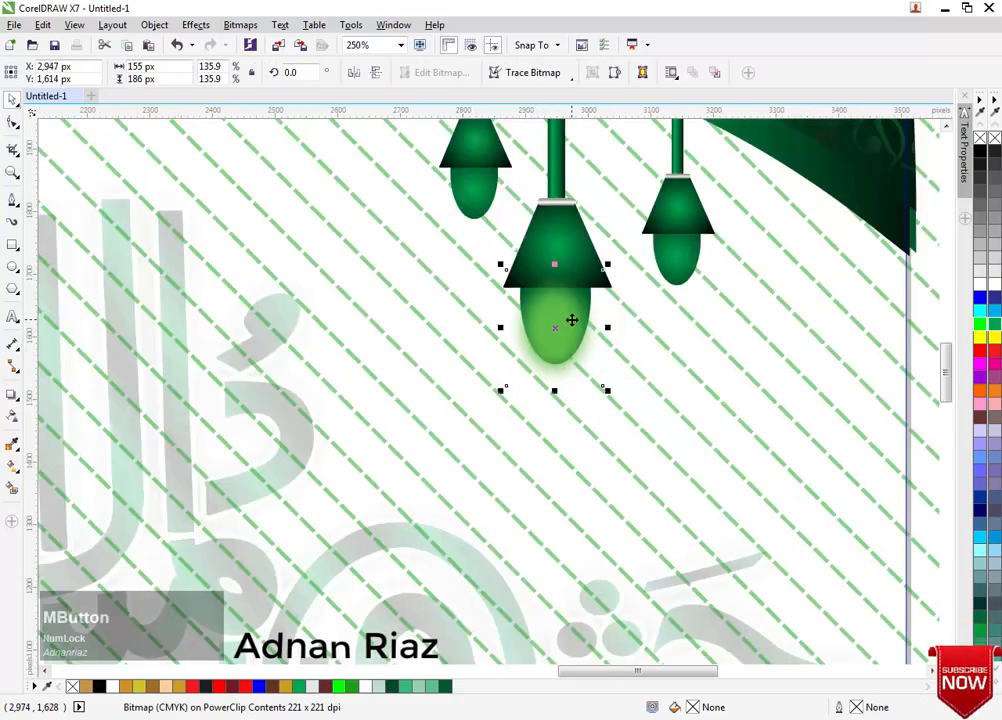
Copy the glow onto both small lamps' bulbs, scaling the copies down to 72.3%.
{"action": "left_click_drag", "start_coordinate": [572, 320], "coordinate": [672, 294]}
{"action": "scroll", "coordinate": [688, 266], "scroll_direction": "up", "scroll_amount": 1}
{"action": "left_click_drag", "start_coordinate": [733, 211], "coordinate": [691, 258]}
{"action": "left_click_drag", "start_coordinate": [636, 326], "coordinate": [303, 286]}
{"action": "right_click", "coordinate": [296, 291]}
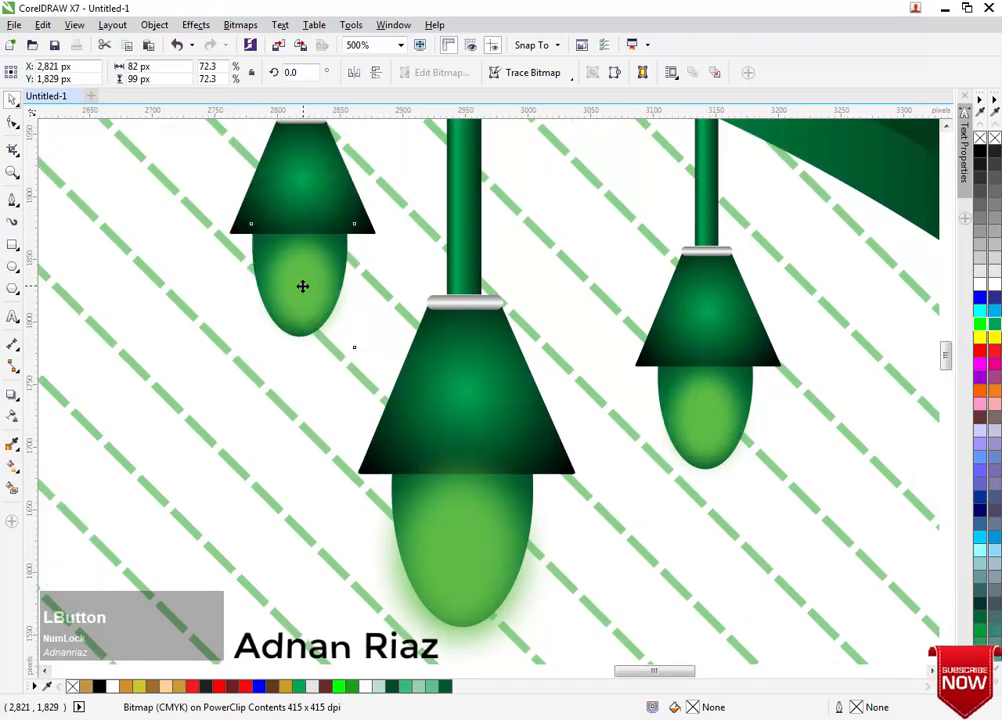
Finish editing the PowerClip contents and return to the full card.
{"action": "right_click", "coordinate": [319, 283]}
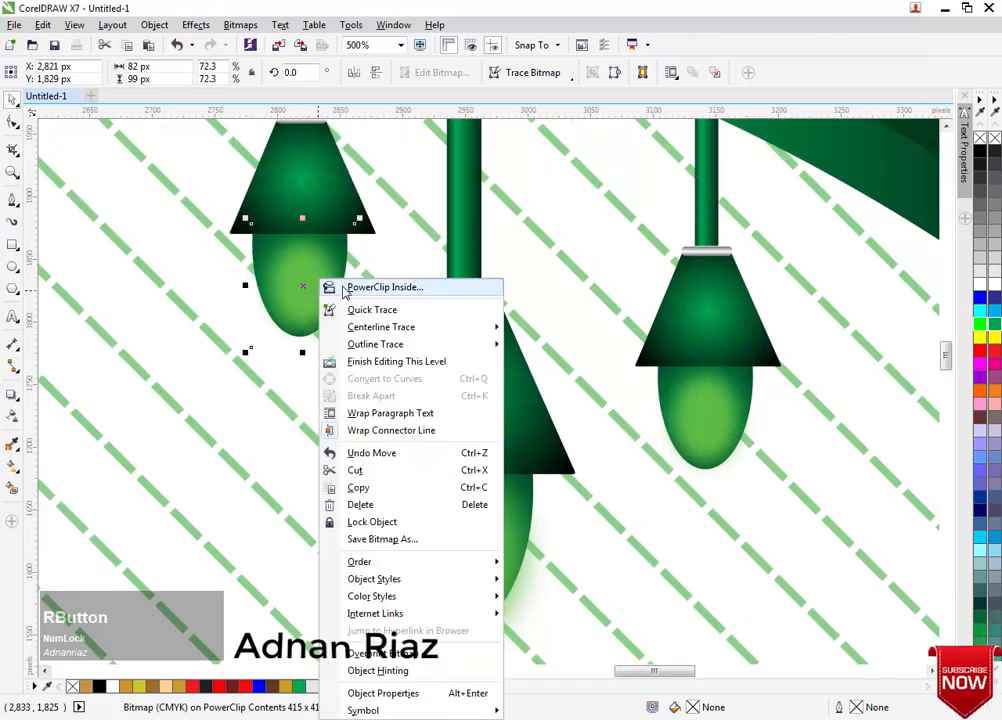
{"action": "left_click", "coordinate": [352, 367]}
{"action": "scroll", "coordinate": [489, 320], "scroll_direction": "down", "scroll_amount": 4}
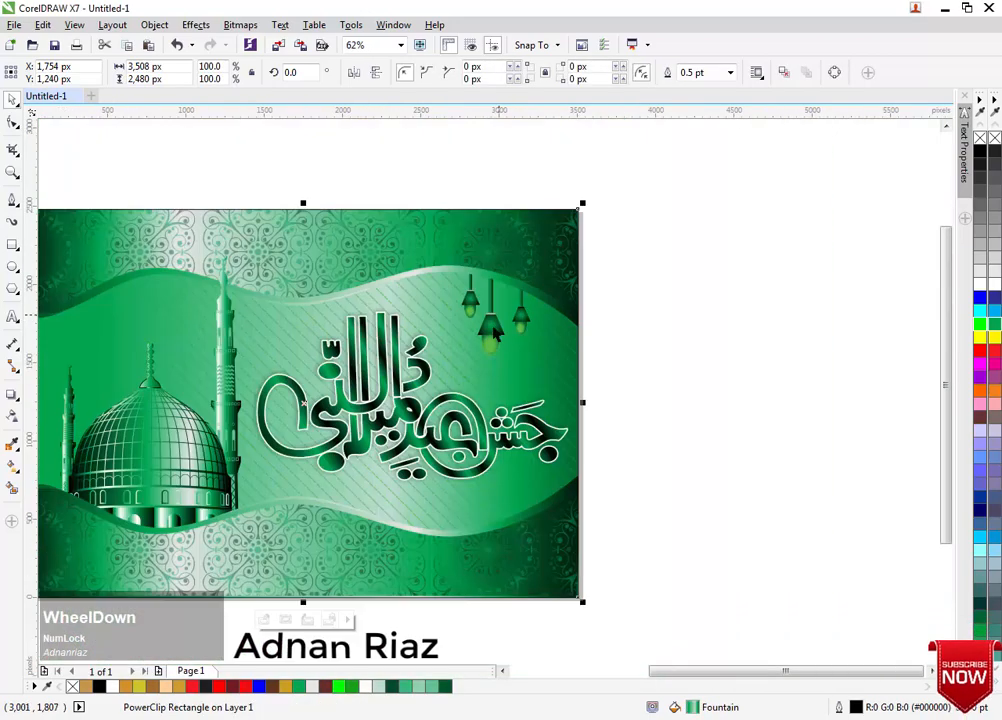
{"action": "left_click_drag", "start_coordinate": [402, 371], "coordinate": [576, 339]}
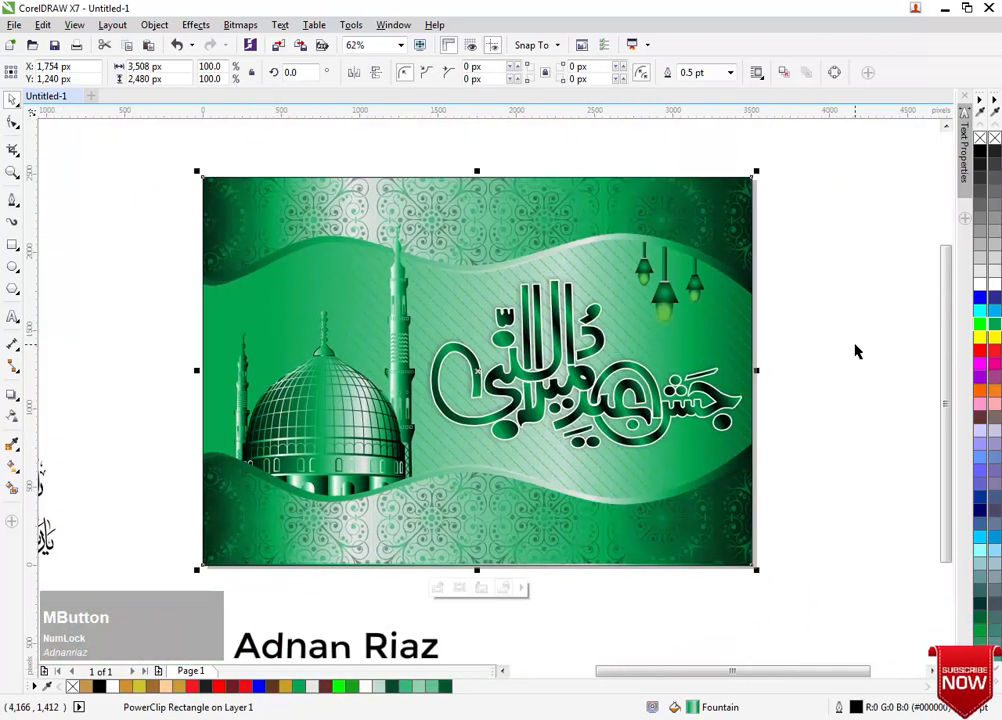
Move the black four-petal shape from the pasteboard to just beside the card's mosque side.
{"action": "left_click_drag", "start_coordinate": [421, 390], "coordinate": [564, 346]}
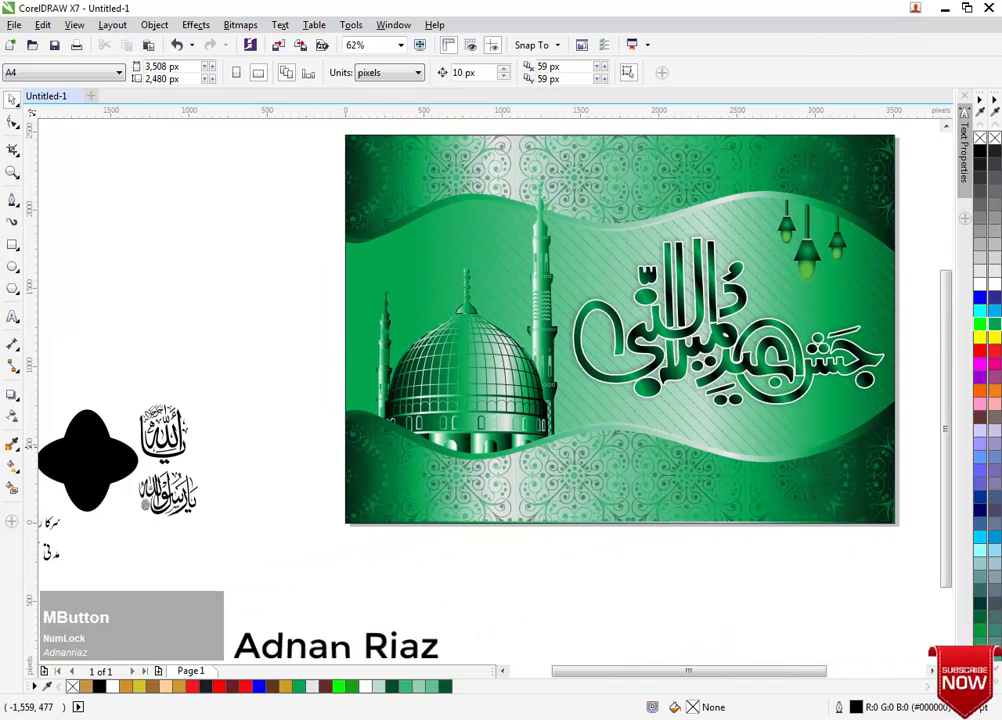
{"action": "left_click_drag", "start_coordinate": [108, 445], "coordinate": [191, 439]}
{"action": "left_click_drag", "start_coordinate": [148, 480], "coordinate": [348, 299]}
{"action": "scroll", "coordinate": [358, 195], "scroll_direction": "up", "scroll_amount": 2}
Apply the card's green fountain fill to the four-petal shape, and copy that fill to its black border.
{"action": "left_click", "coordinate": [385, 203]}
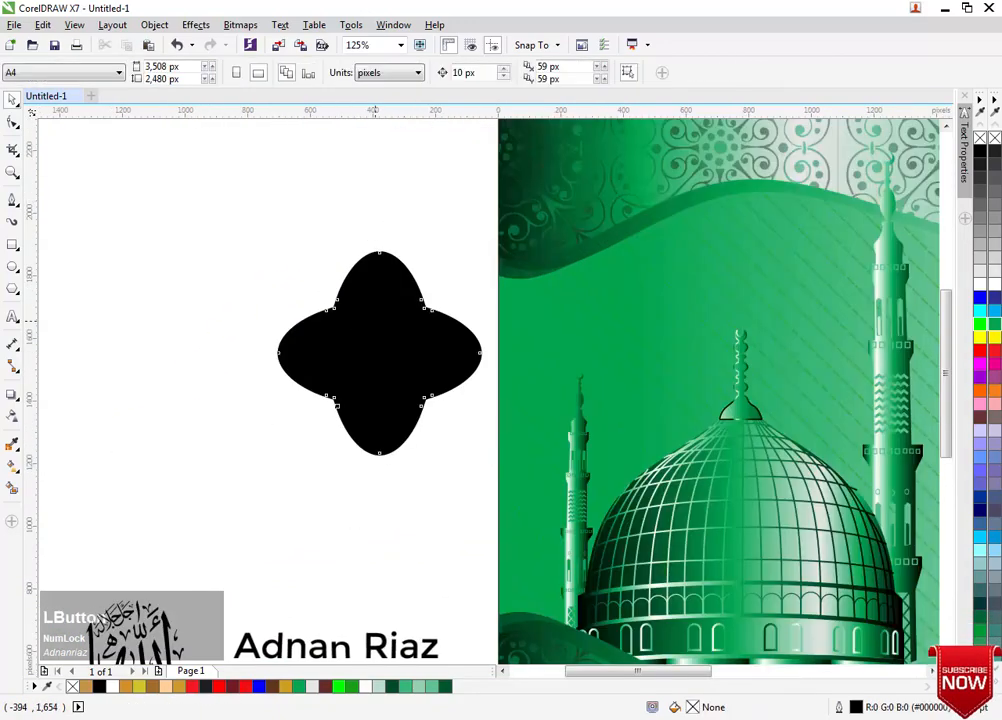
{"action": "left_click", "coordinate": [371, 322]}
{"action": "key", "text": "g"}
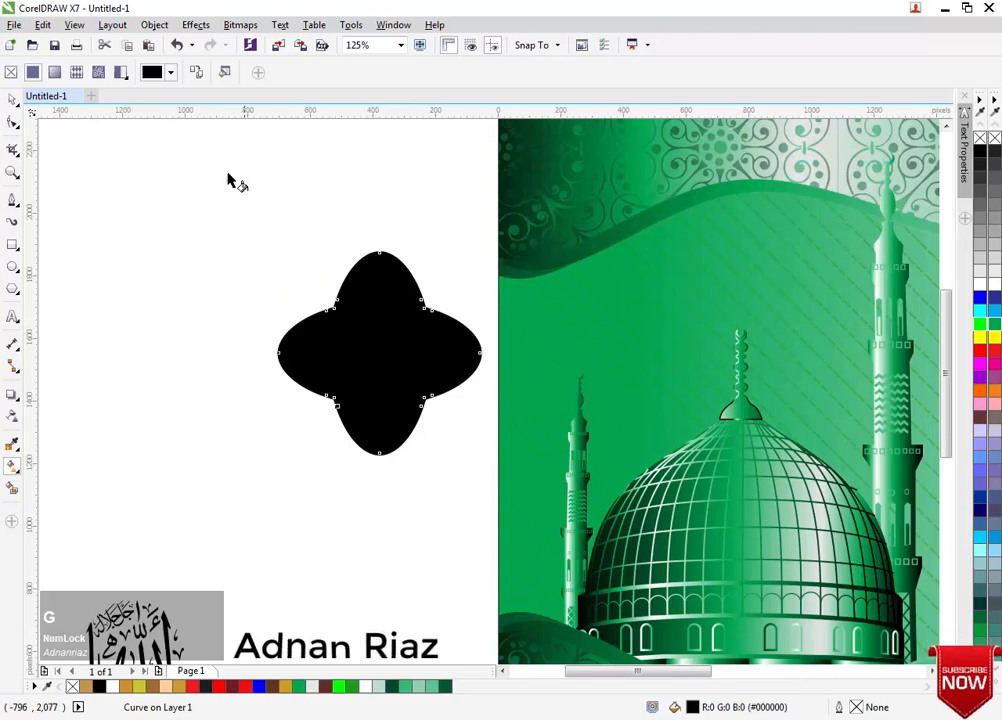
{"action": "left_click", "coordinate": [566, 331]}
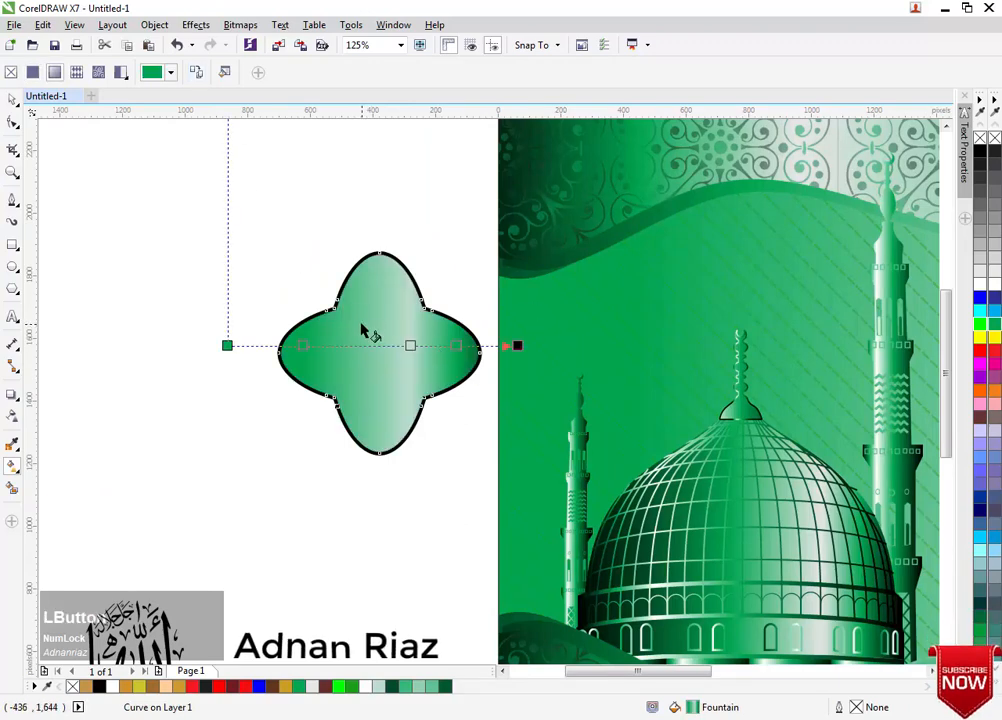
{"action": "scroll", "coordinate": [370, 270], "scroll_direction": "up", "scroll_amount": 2}
{"action": "left_click", "coordinate": [416, 253]}
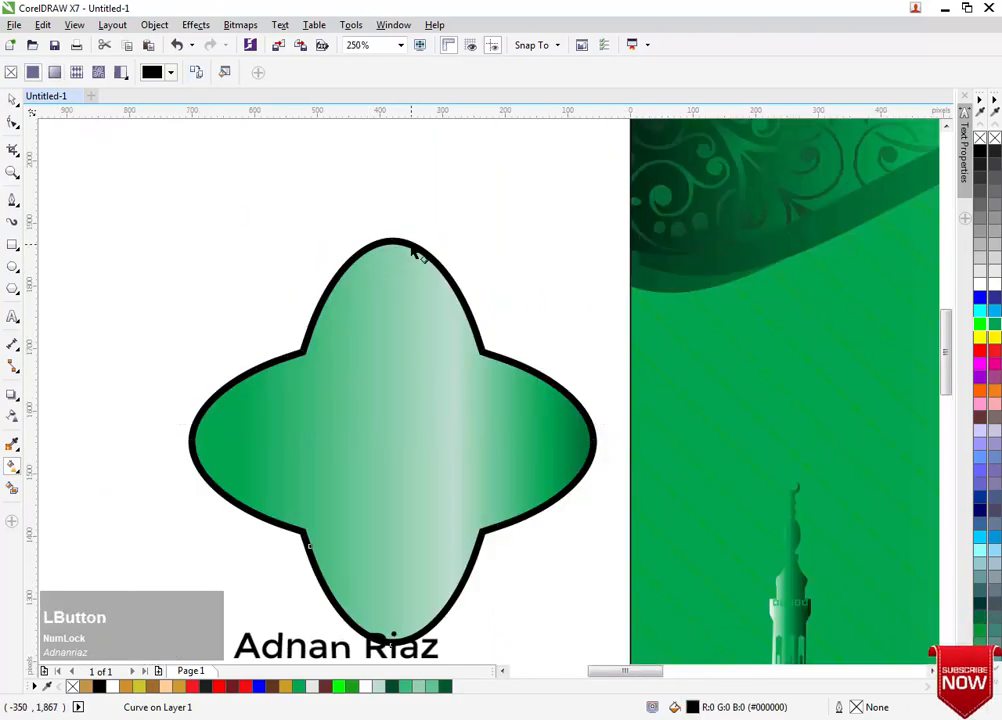
{"action": "left_click", "coordinate": [384, 367]}
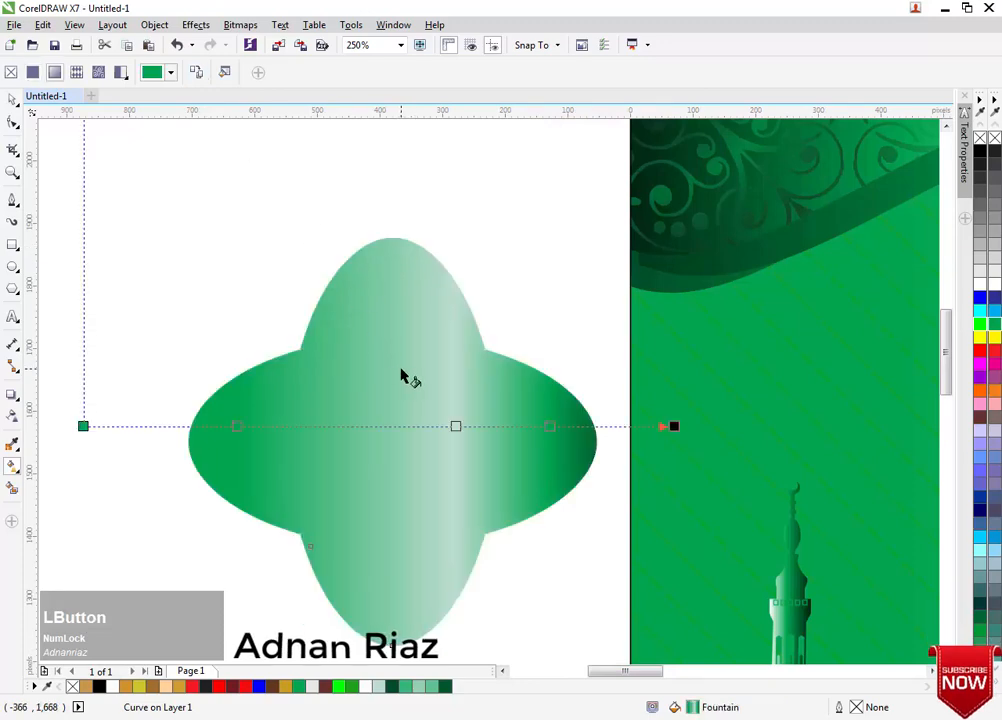
Reverse the border's gradient horizontally so it runs from right to left, and make its start color black.
{"action": "left_click_drag", "start_coordinate": [575, 380], "coordinate": [141, 347]}
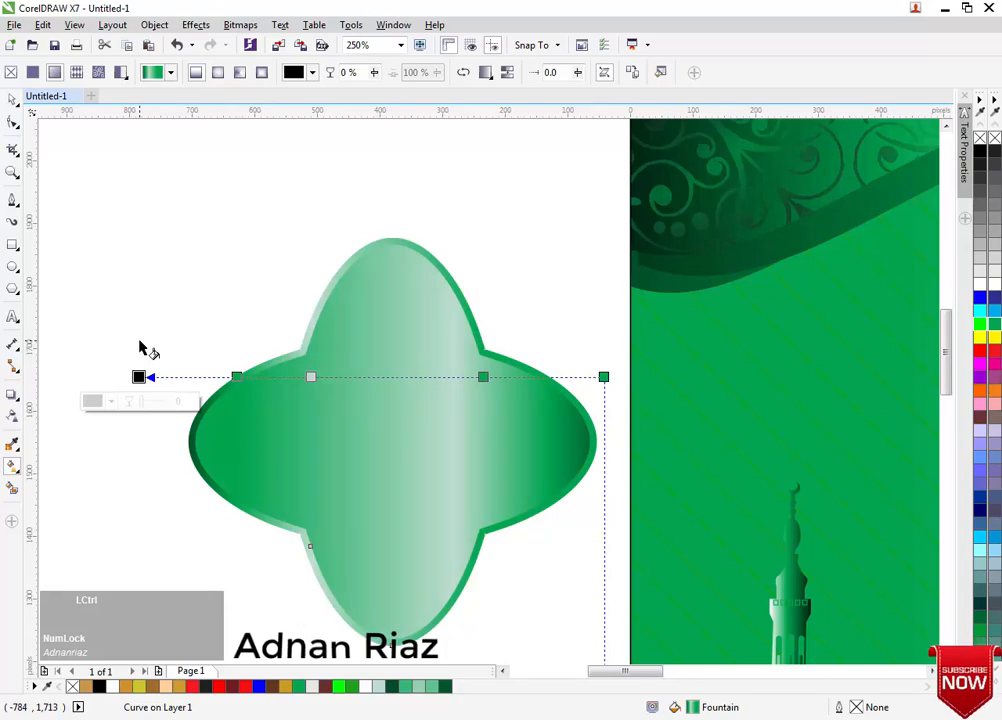
{"action": "left_click", "coordinate": [603, 376]}
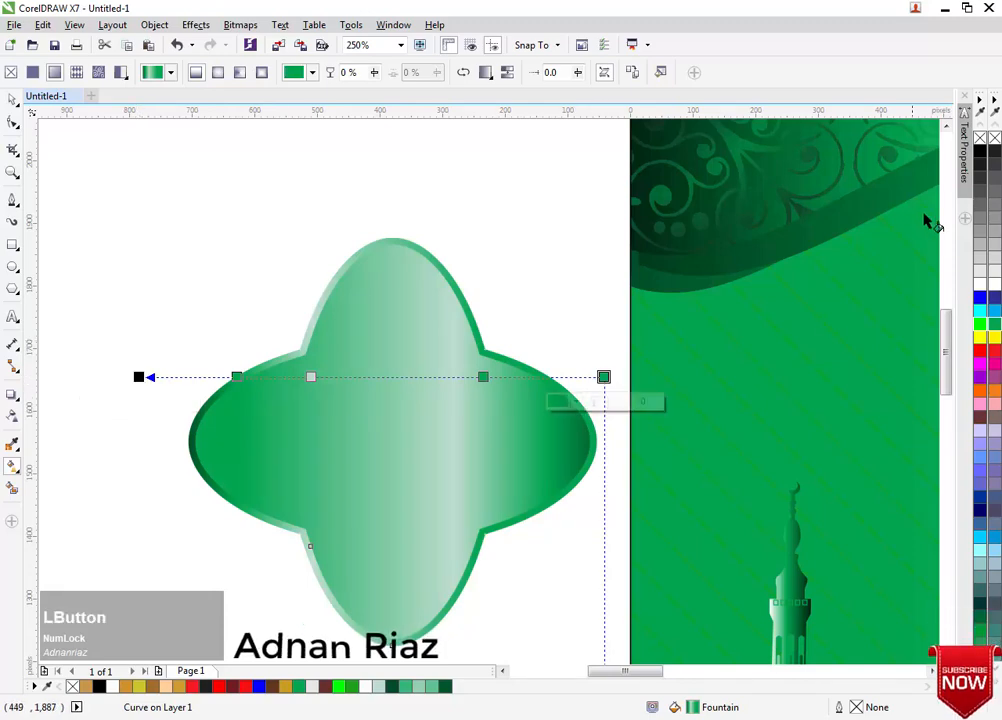
{"action": "left_click", "coordinate": [979, 153]}
Set the inner four-petal shape's gradient start color to black and shift its start node closer to the shape.
{"action": "left_click_drag", "start_coordinate": [370, 480], "coordinate": [148, 445]}
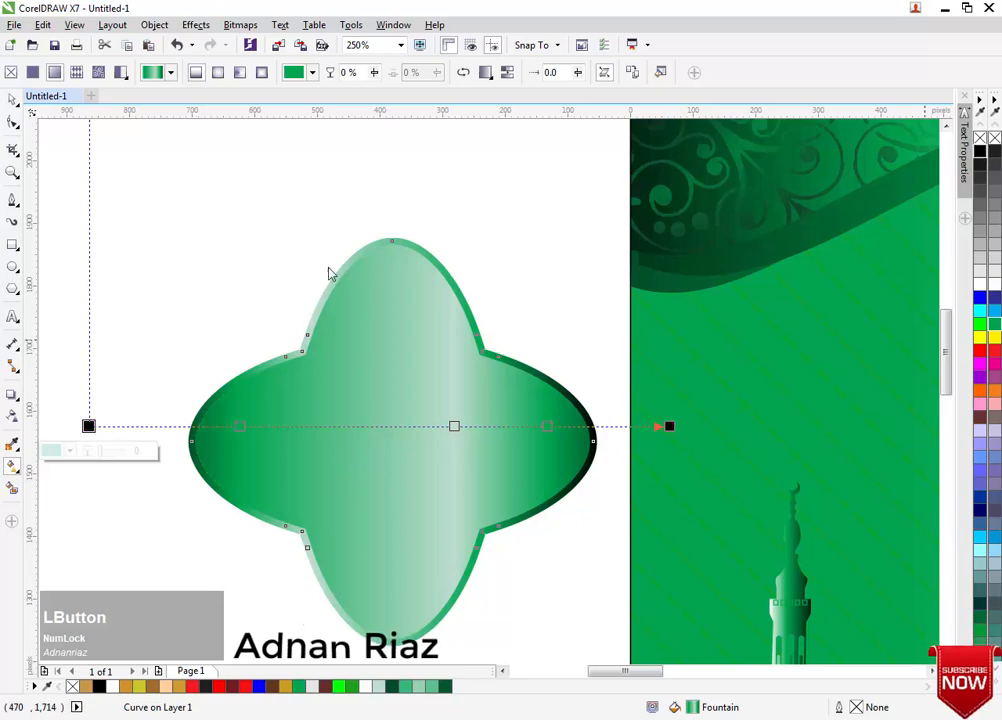
{"action": "left_click_drag", "start_coordinate": [88, 426], "coordinate": [138, 430]}
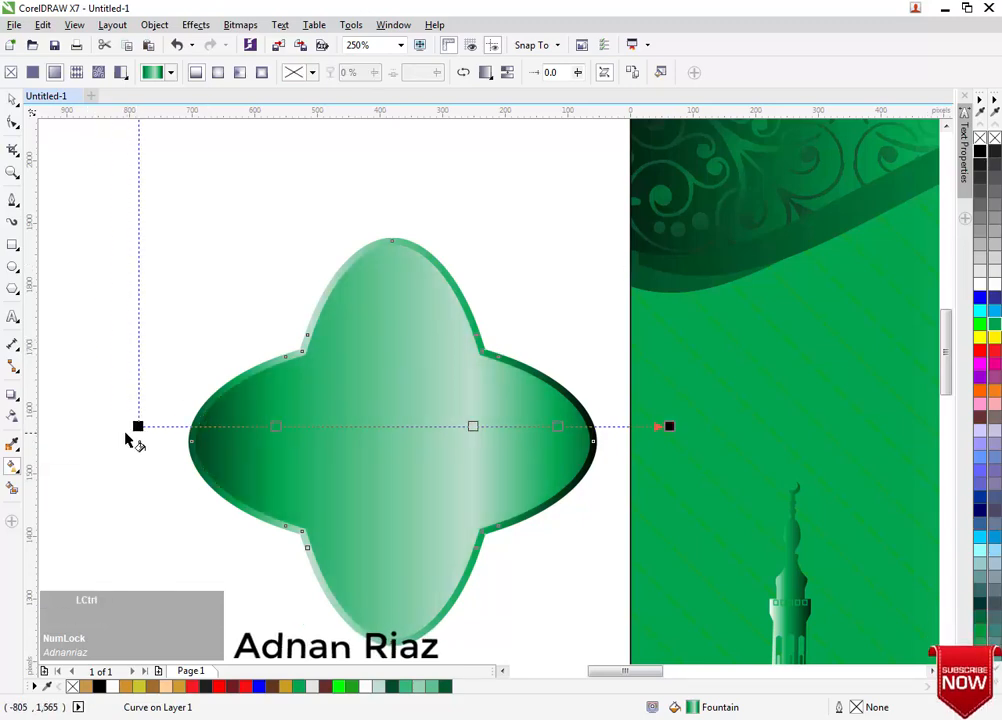
{"action": "double_click", "coordinate": [275, 427]}
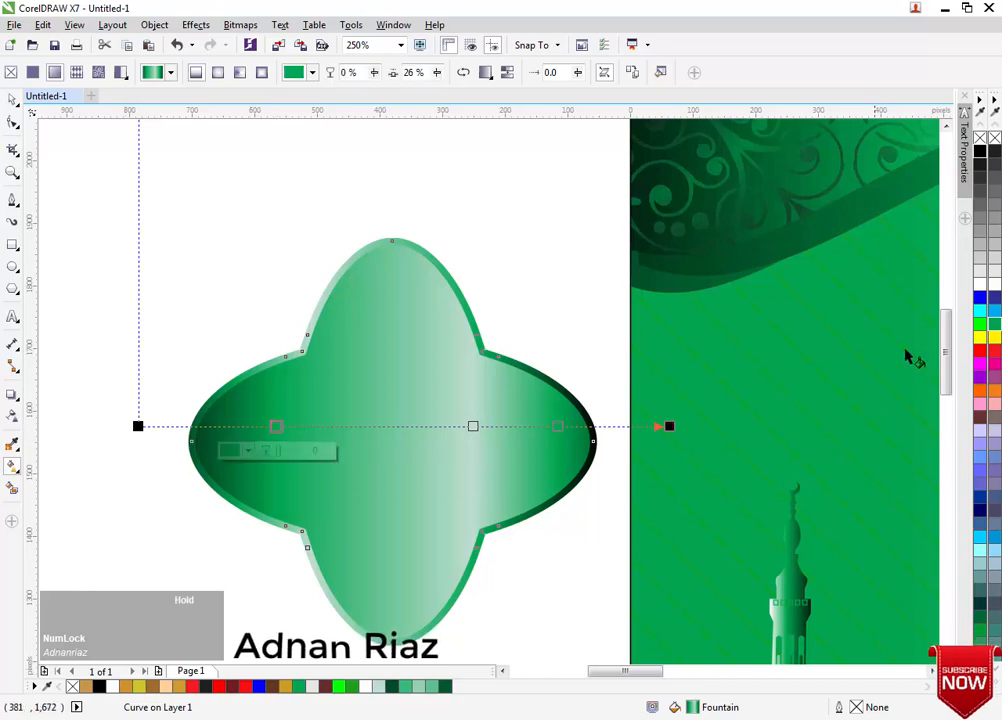
{"action": "left_click", "coordinate": [633, 392]}
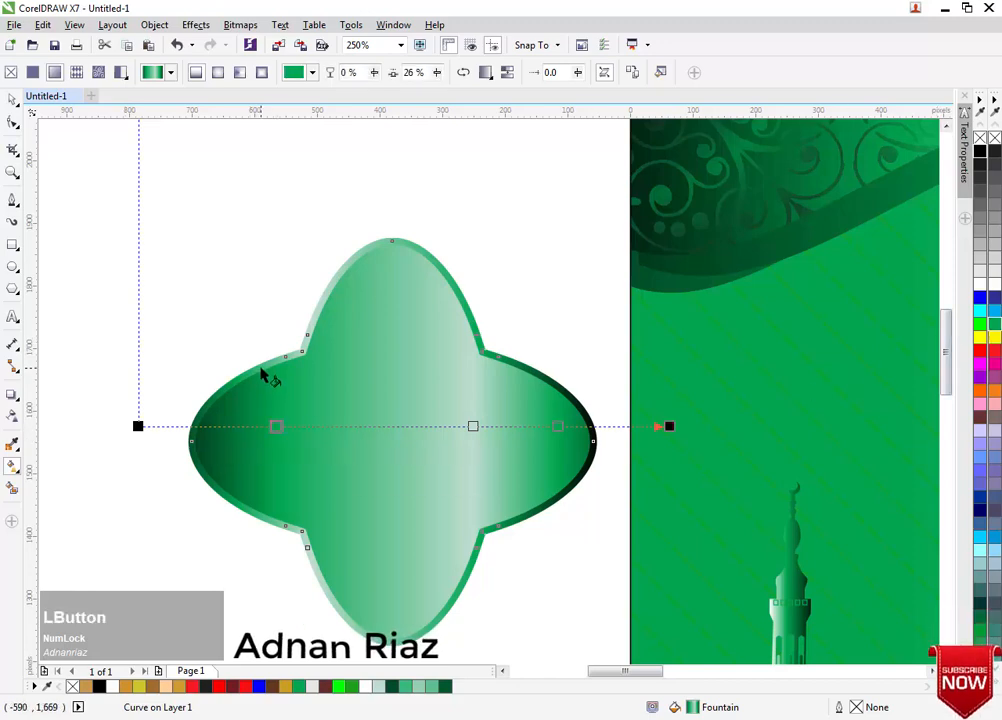
Extend the border's gradient by moving its end node a little farther out past the four-petal shape.
{"action": "left_click", "coordinate": [604, 377]}
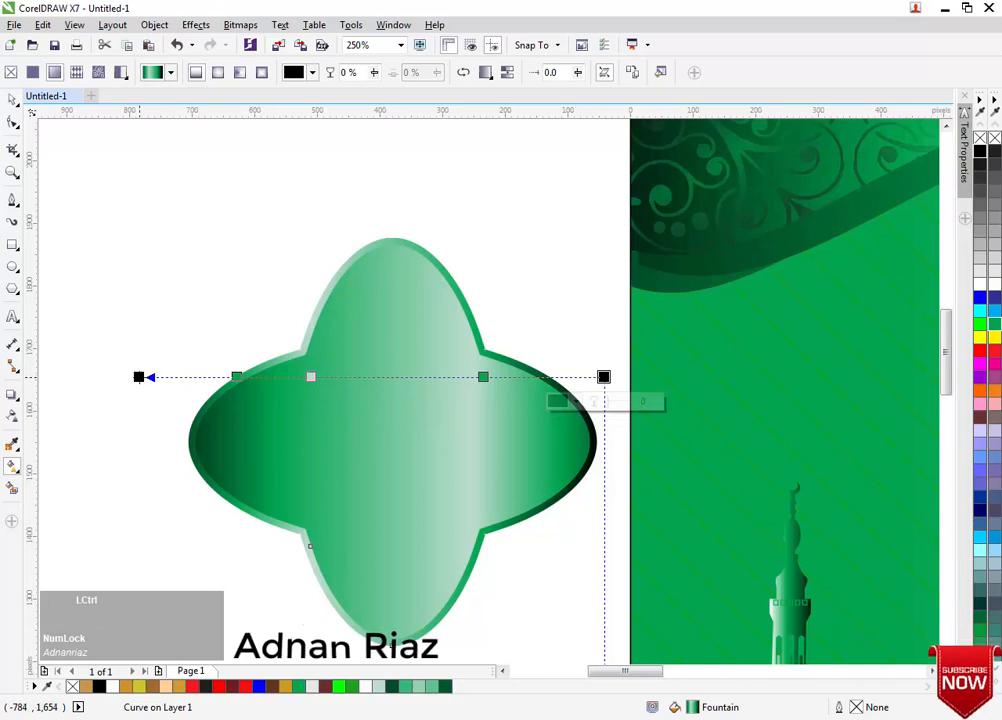
{"action": "left_click_drag", "start_coordinate": [136, 377], "coordinate": [119, 377]}
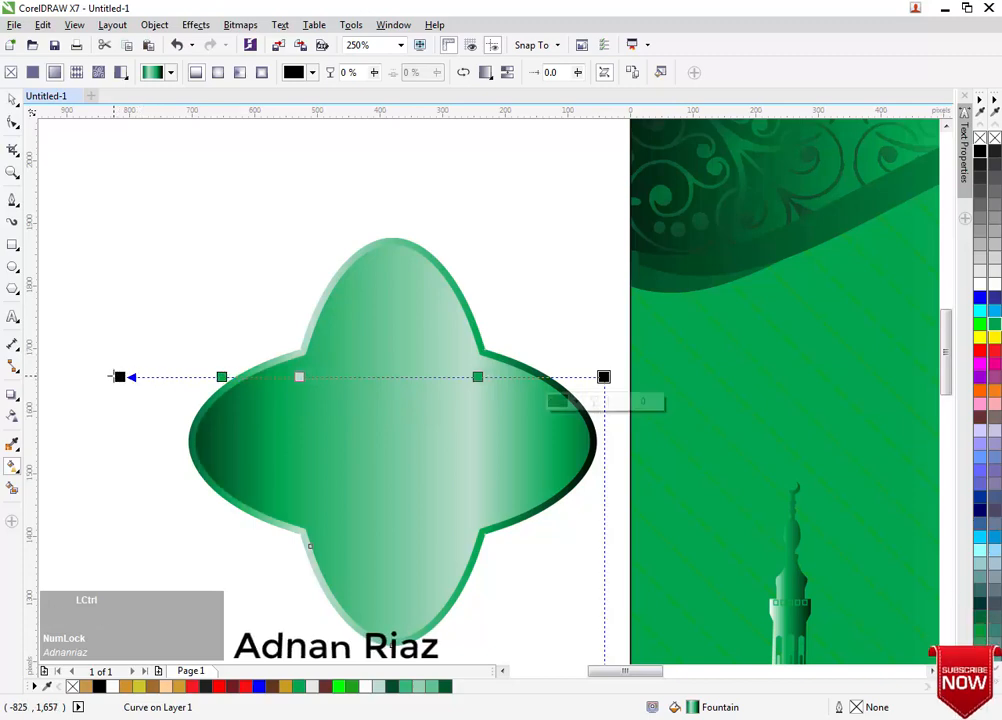
{"action": "left_click", "coordinate": [12, 99]}
{"action": "left_click", "coordinate": [291, 232]}
{"action": "scroll", "coordinate": [291, 232], "scroll_direction": "down", "scroll_amount": 1}
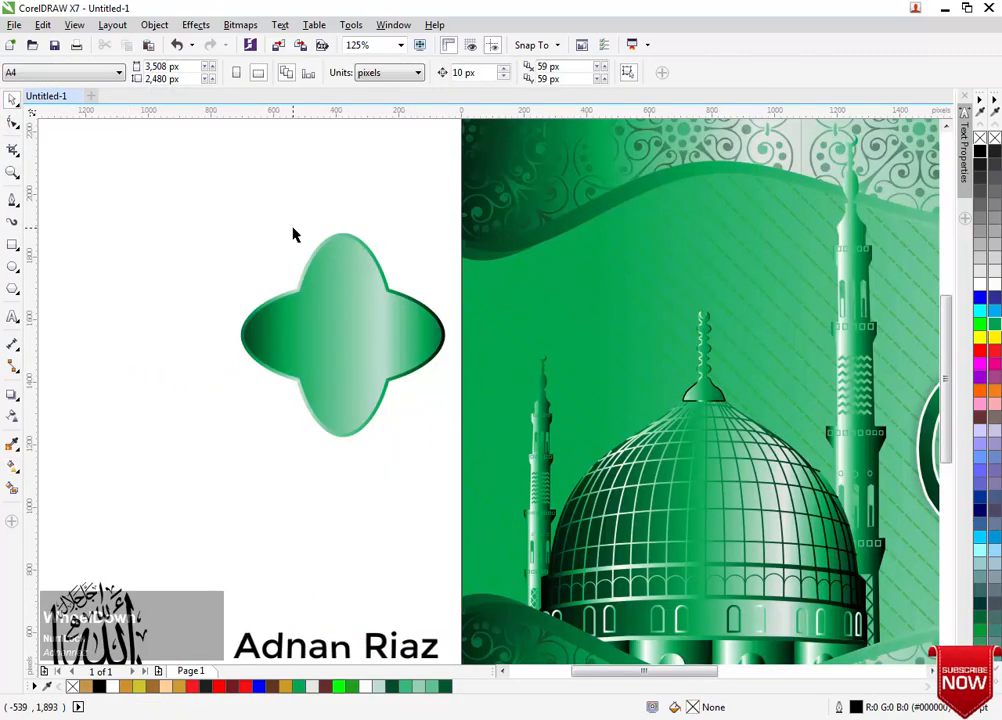
{"action": "scroll", "coordinate": [320, 383], "scroll_direction": "up", "scroll_amount": 1}
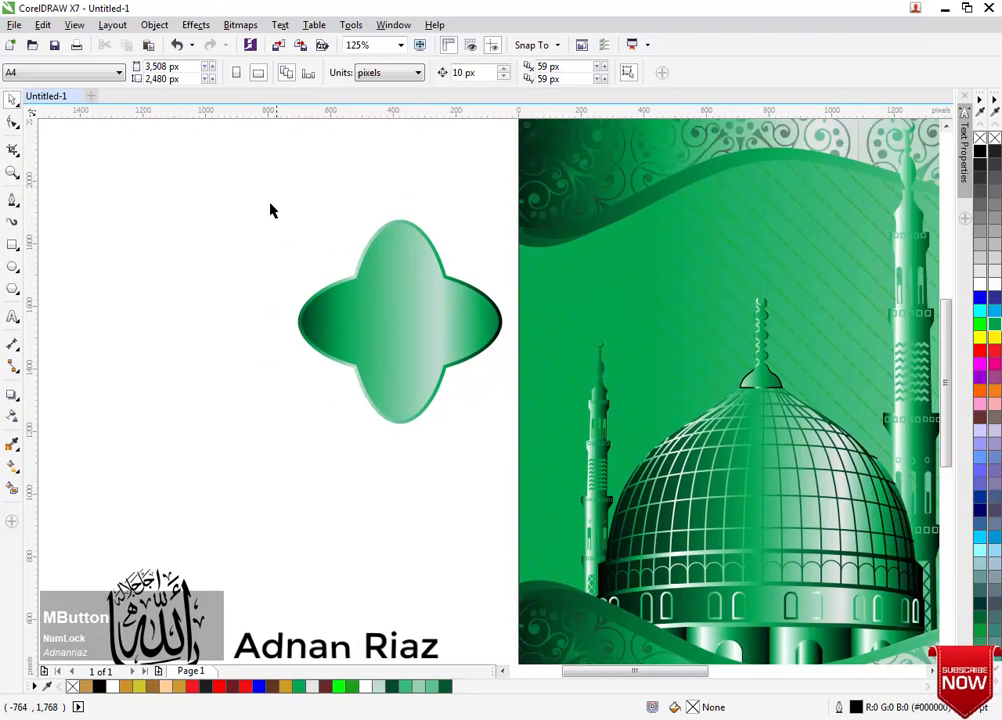
Group the four-petal shape with its border, and place a concentric copy enlarged to about 1,002 px behind it.
{"action": "left_click_drag", "start_coordinate": [518, 432], "coordinate": [510, 455]}
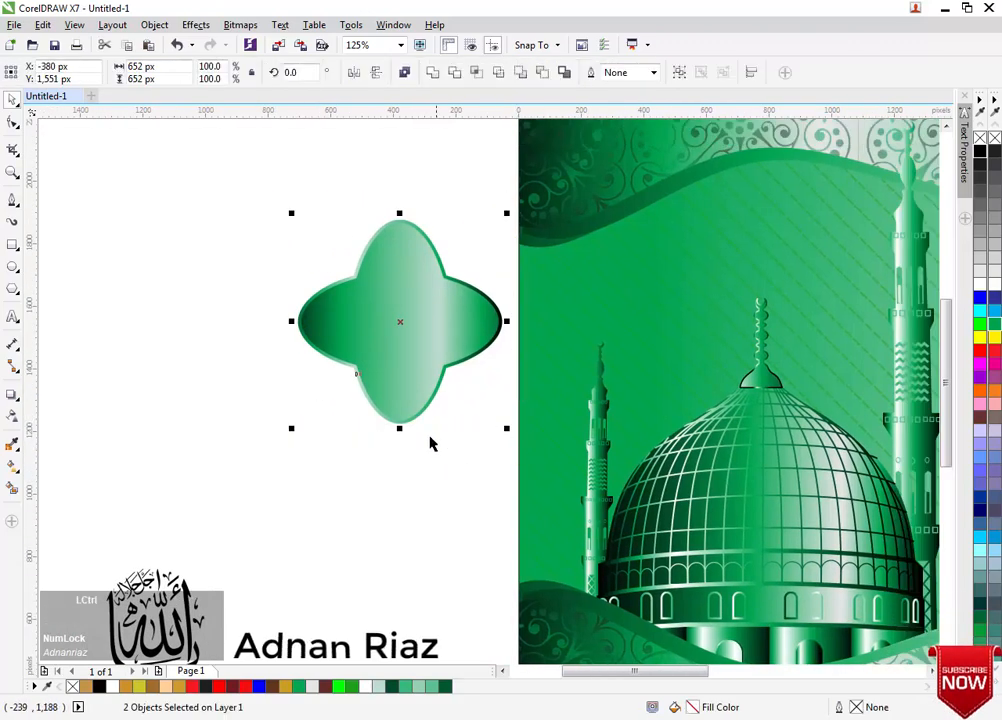
{"action": "key", "text": "ctrl+g"}
{"action": "left_click_drag", "start_coordinate": [297, 476], "coordinate": [335, 417]}
{"action": "left_click_drag", "start_coordinate": [426, 298], "coordinate": [470, 250]}
{"action": "key", "text": "shift+Page_Down"}
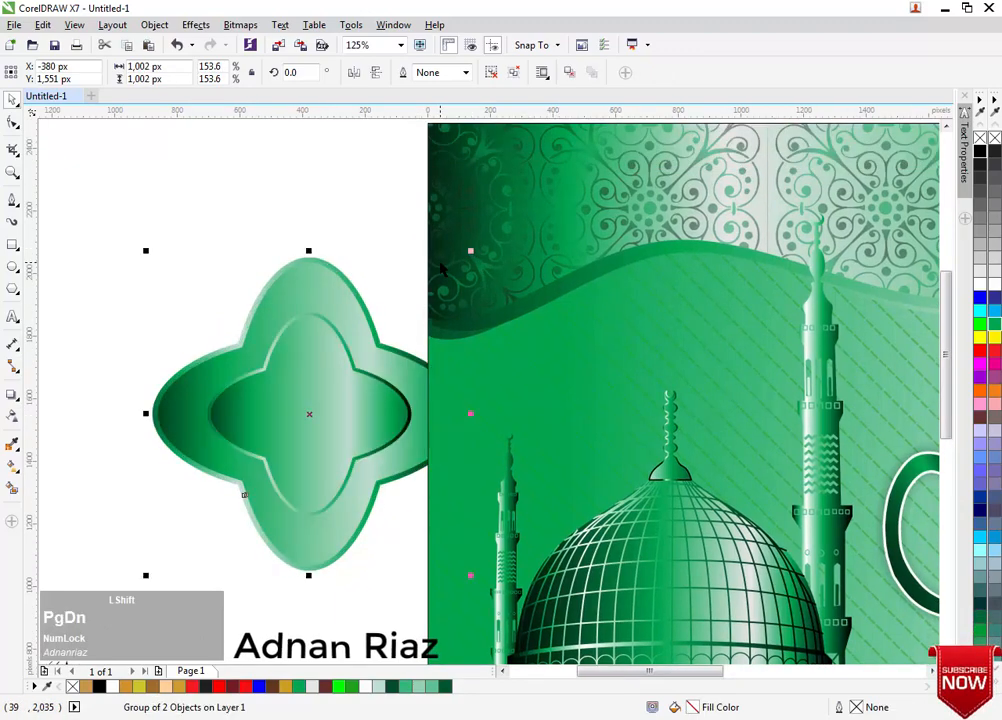
{"action": "scroll", "coordinate": [310, 296], "scroll_direction": "down", "scroll_amount": 1}
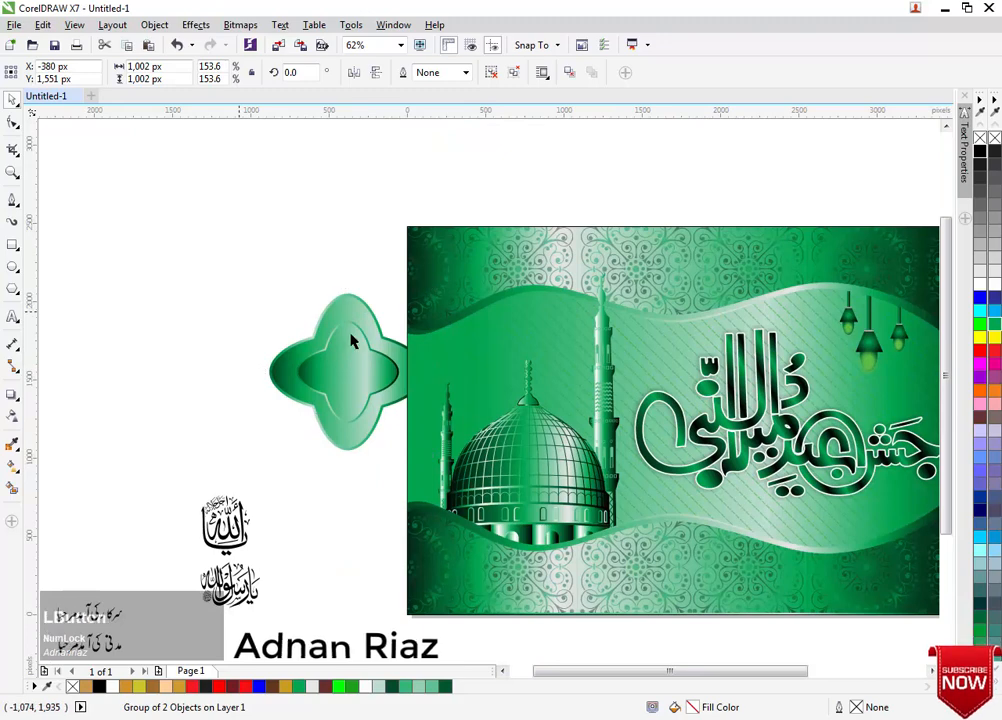
Mirror the smaller four-petal group horizontally, and move both groups together farther away from the card.
{"action": "left_click", "coordinate": [312, 376]}
{"action": "left_click", "coordinate": [354, 73]}
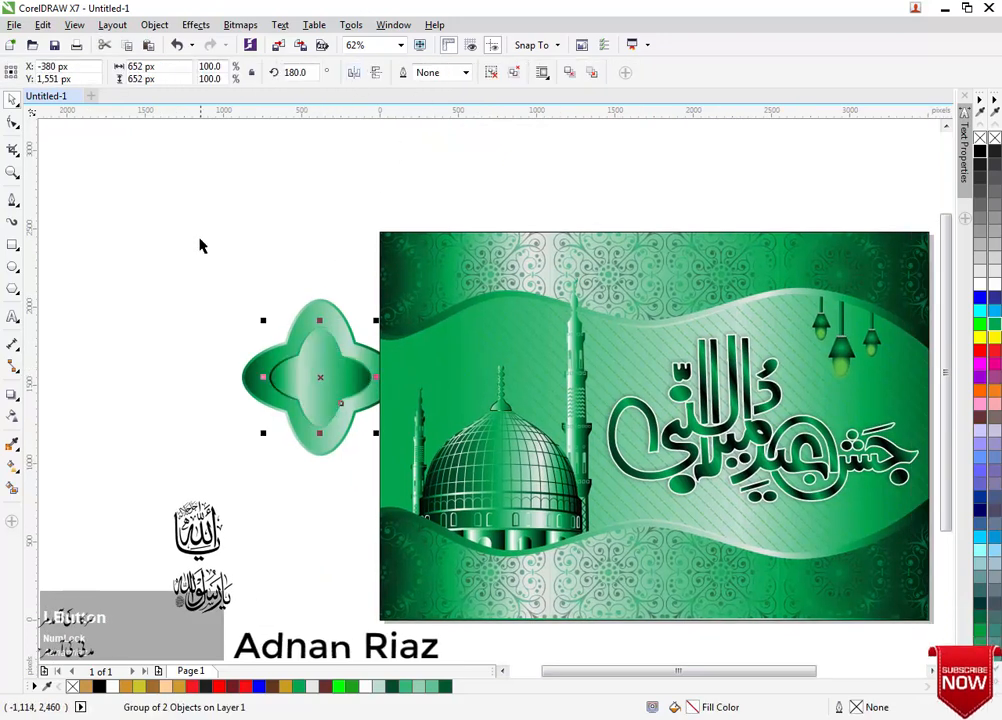
{"action": "left_click", "coordinate": [200, 255]}
{"action": "left_click", "coordinate": [286, 412]}
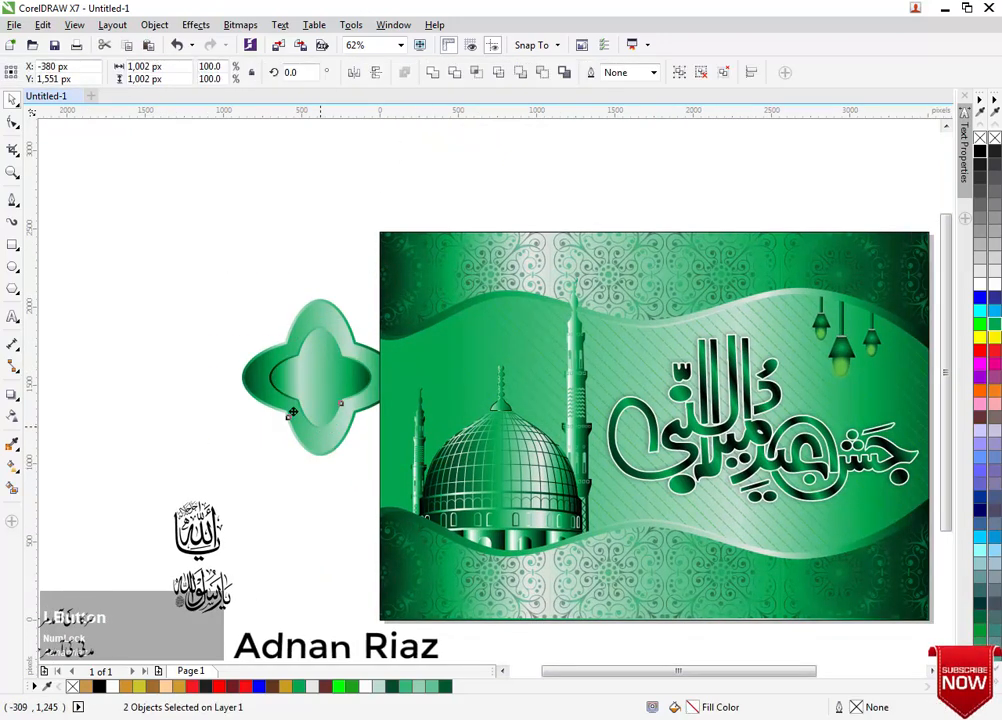
{"action": "left_click_drag", "start_coordinate": [286, 412], "coordinate": [212, 373]}
{"action": "scroll", "coordinate": [232, 347], "scroll_direction": "up", "scroll_amount": 2}
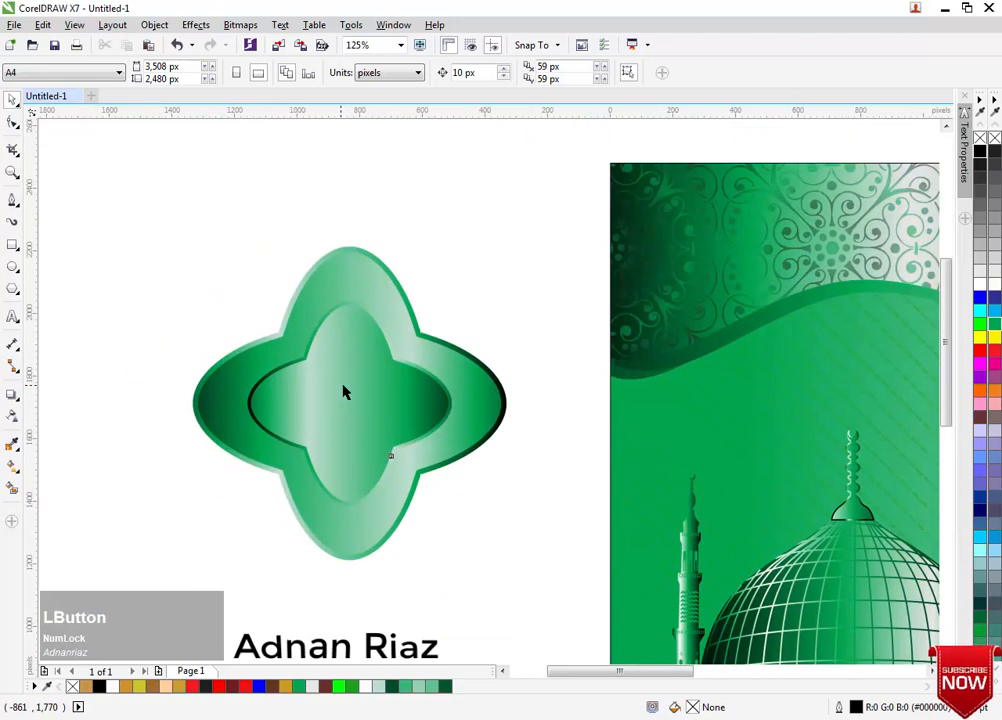
Enlarge the smaller four-petal group slightly about its center so the ring around it becomes narrower.
{"action": "left_click", "coordinate": [342, 391]}
{"action": "left_click_drag", "start_coordinate": [456, 291], "coordinate": [476, 281]}
{"action": "left_click", "coordinate": [490, 288]}
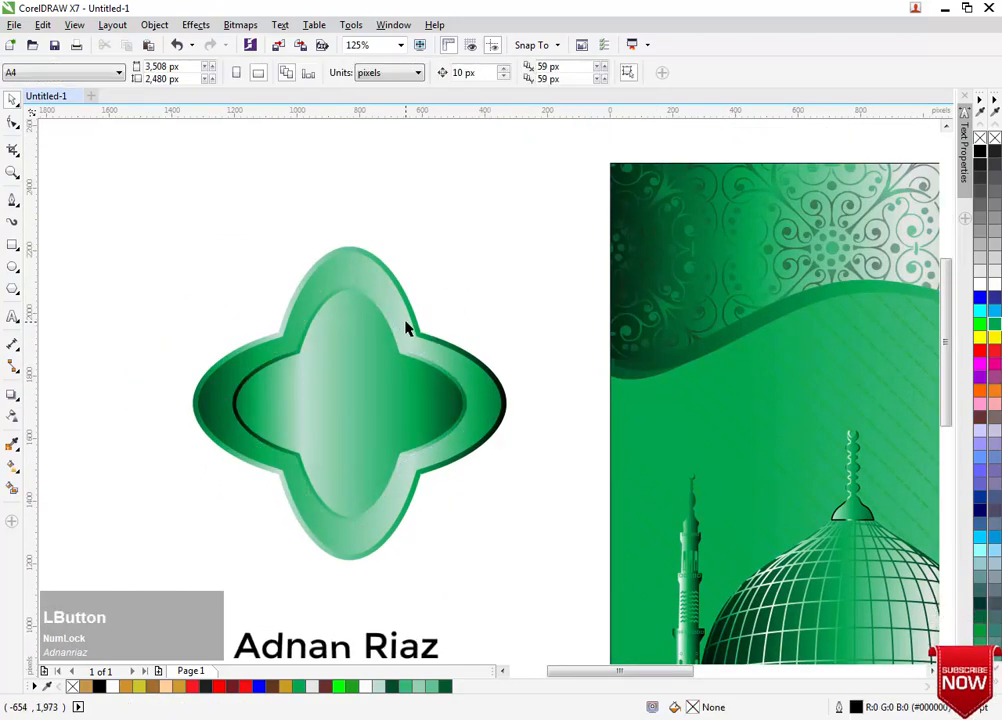
Ungroup the larger four-petal group to separate the shape from its border.
{"action": "scroll", "coordinate": [405, 327], "scroll_direction": "up", "scroll_amount": 2}
{"action": "middle_click", "coordinate": [405, 327]}
{"action": "left_click", "coordinate": [458, 334]}
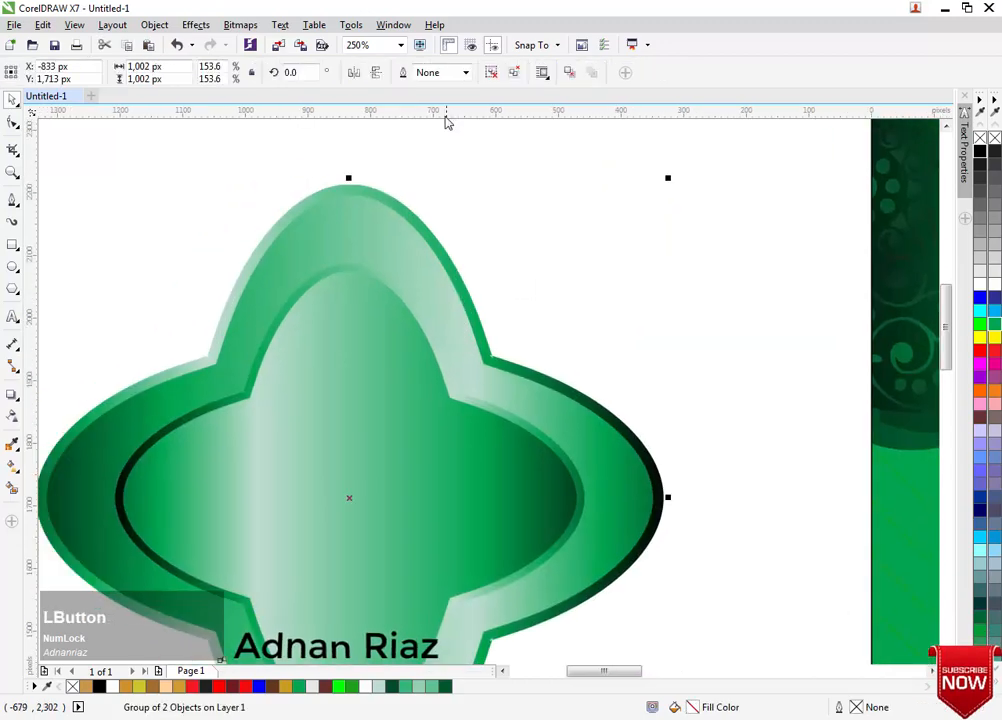
{"action": "left_click", "coordinate": [491, 72]}
{"action": "left_click", "coordinate": [94, 289]}
{"action": "middle_click", "coordinate": [94, 289]}
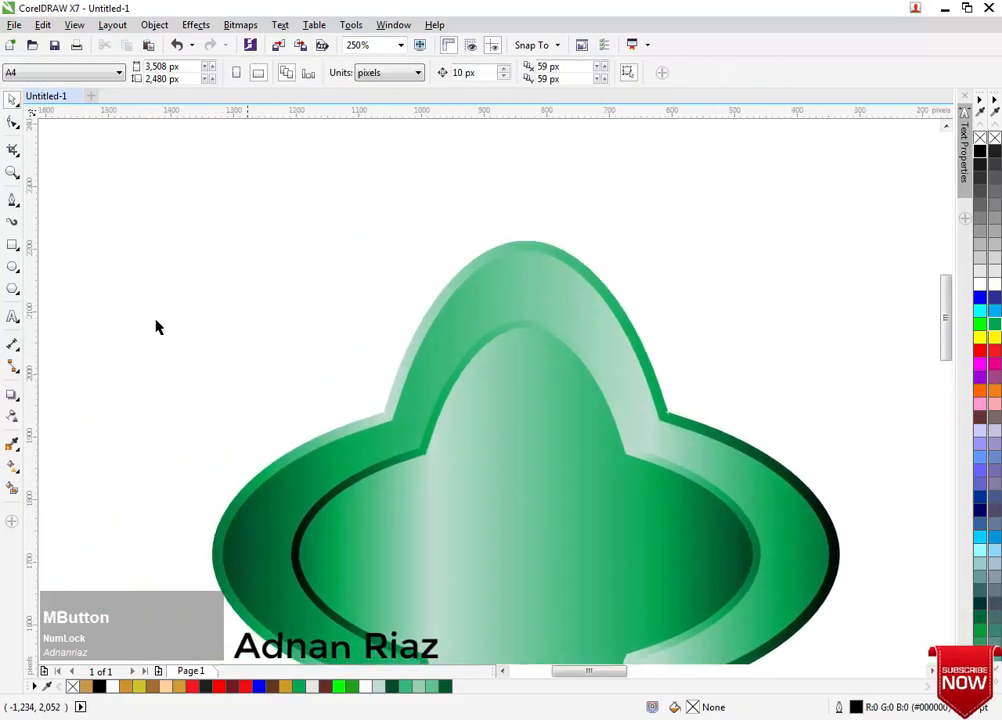
Draw a thin vertical rectangle about 6 by 473 px beside the ornament, filled black and without an outline.
{"action": "left_click", "coordinate": [12, 246]}
{"action": "left_click_drag", "start_coordinate": [140, 181], "coordinate": [142, 432]}
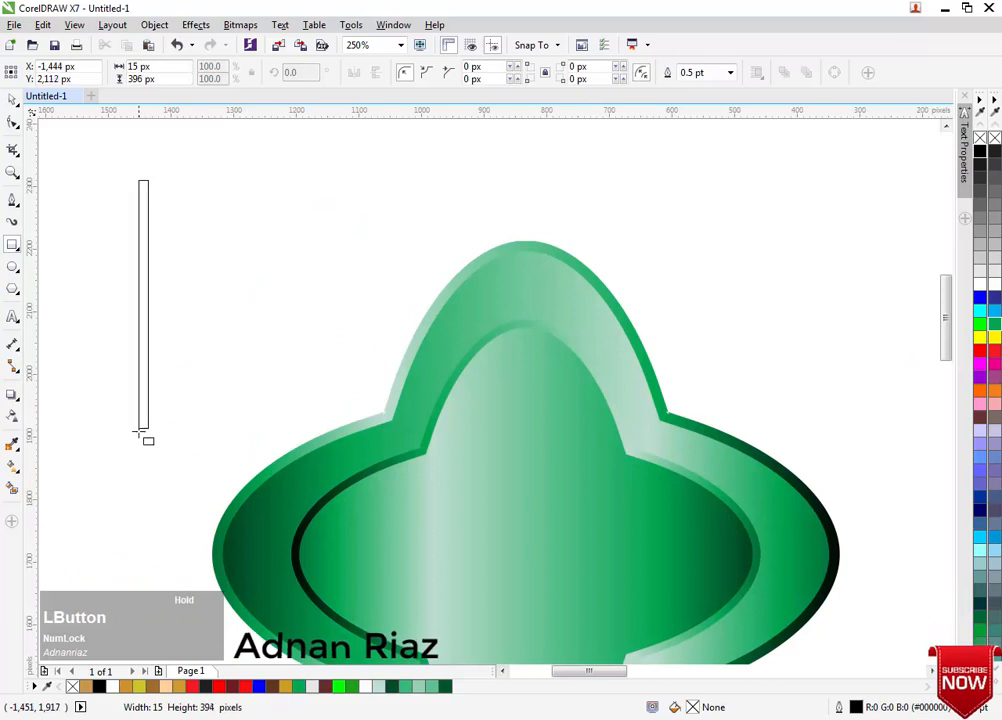
{"action": "left_click_drag", "start_coordinate": [265, 433], "coordinate": [265, 433]}
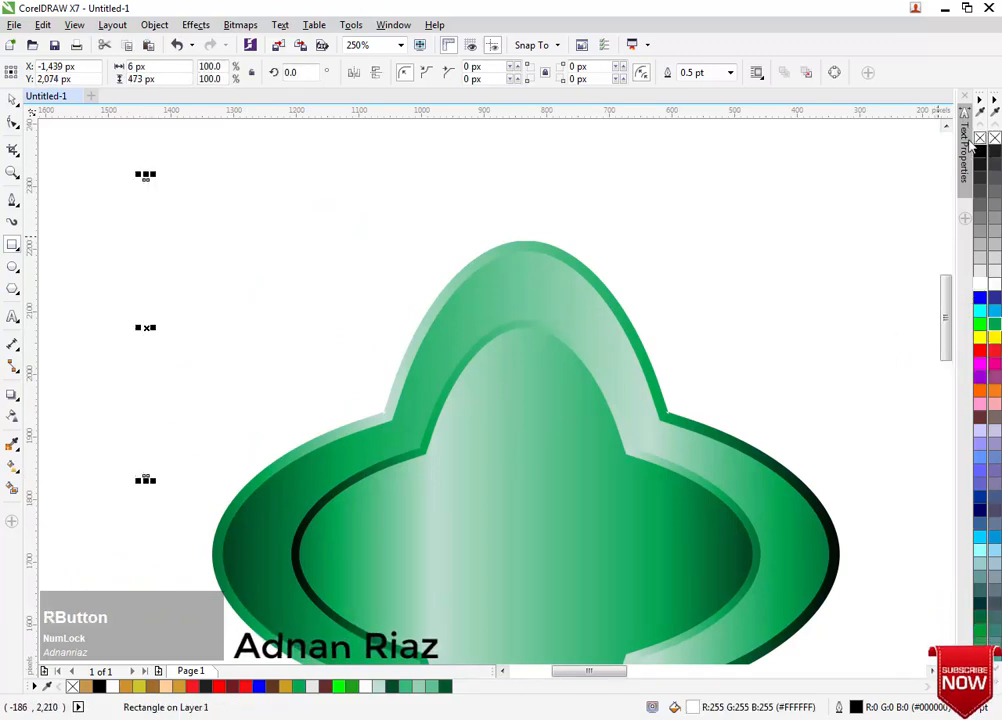
{"action": "right_click", "coordinate": [980, 138]}
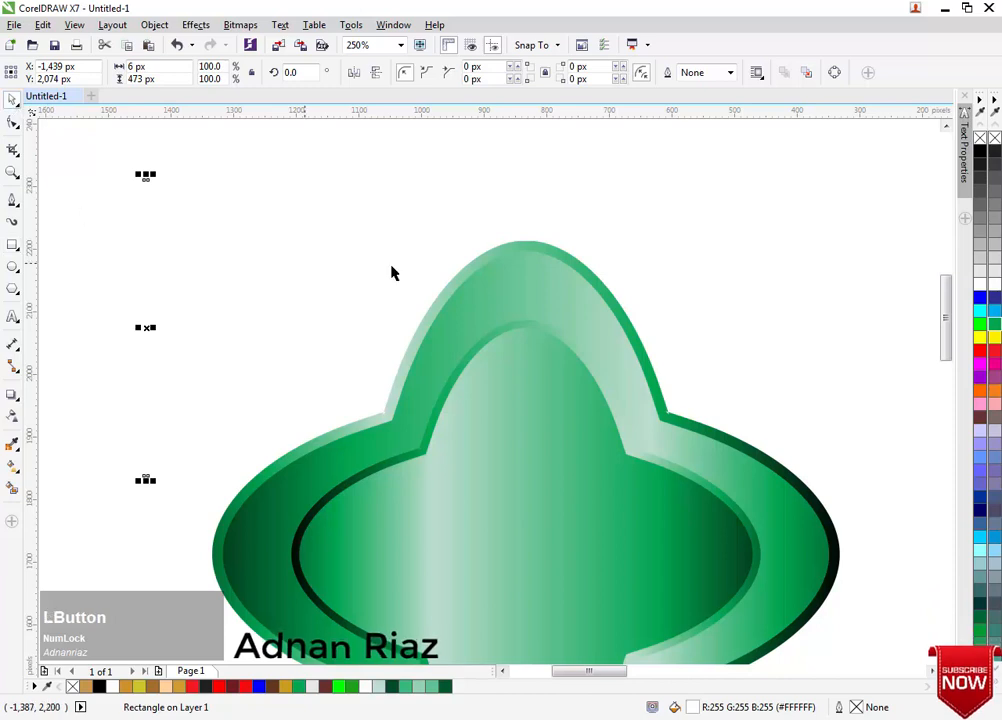
{"action": "left_click", "coordinate": [987, 158]}
Duplicate the thin black bar about 12 px sideways and repeat the duplication into an evenly spaced row of 51 bars.
{"action": "scroll", "coordinate": [147, 327], "scroll_direction": "up", "scroll_amount": 1}
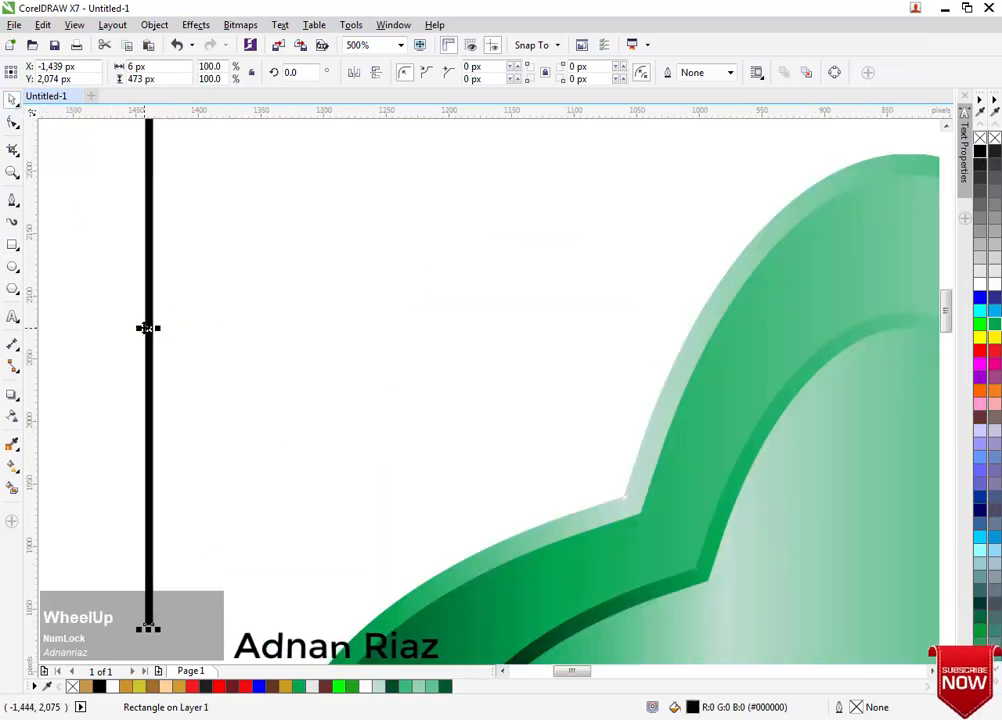
{"action": "left_click_drag", "start_coordinate": [147, 327], "coordinate": [163, 335]}
{"action": "right_click", "coordinate": [163, 335]}
{"action": "scroll", "coordinate": [163, 335], "scroll_direction": "down", "scroll_amount": 1}
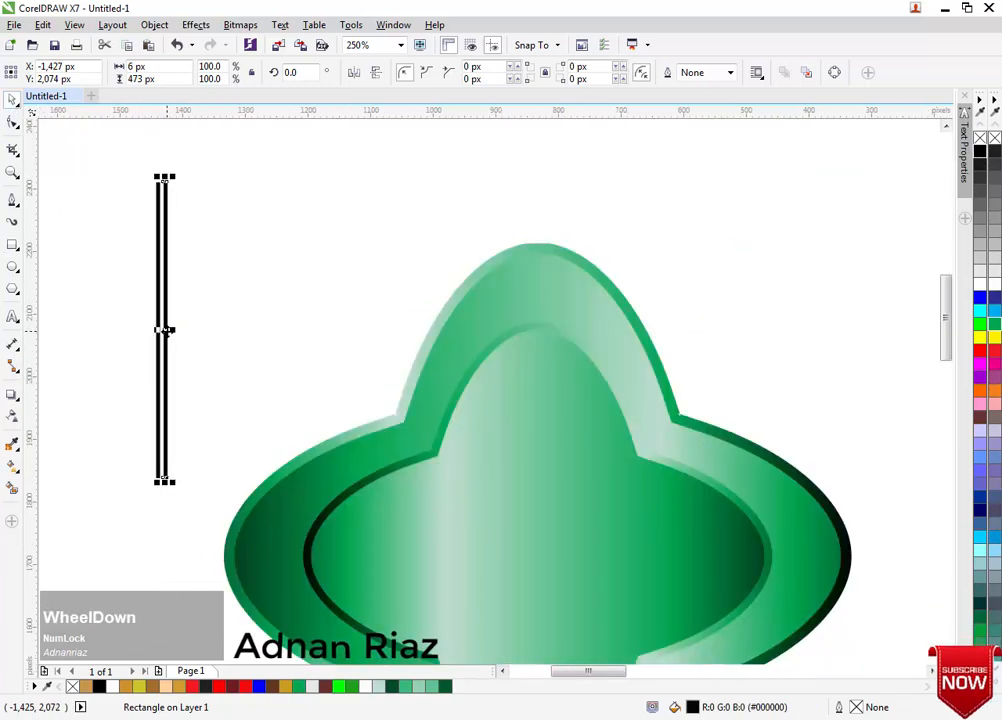
{"action": "key", "text": "ctrl+r"}
{"action": "key", "text": "ctrl+r"}
{"action": "key", "text": "ctrl+r"}
{"action": "key", "text": "ctrl+r"}
{"action": "key", "text": "ctrl+r"}
{"action": "key", "text": "ctrl+r"}
{"action": "key", "text": "ctrl+r"}
{"action": "key", "text": "ctrl+r"}
{"action": "key", "text": "ctrl+r"}
{"action": "key", "text": "ctrl+r"}
{"action": "key", "text": "ctrl+r"}
{"action": "key", "text": "ctrl+r"}
{"action": "key", "text": "ctrl+r"}
{"action": "key", "text": "ctrl+r"}
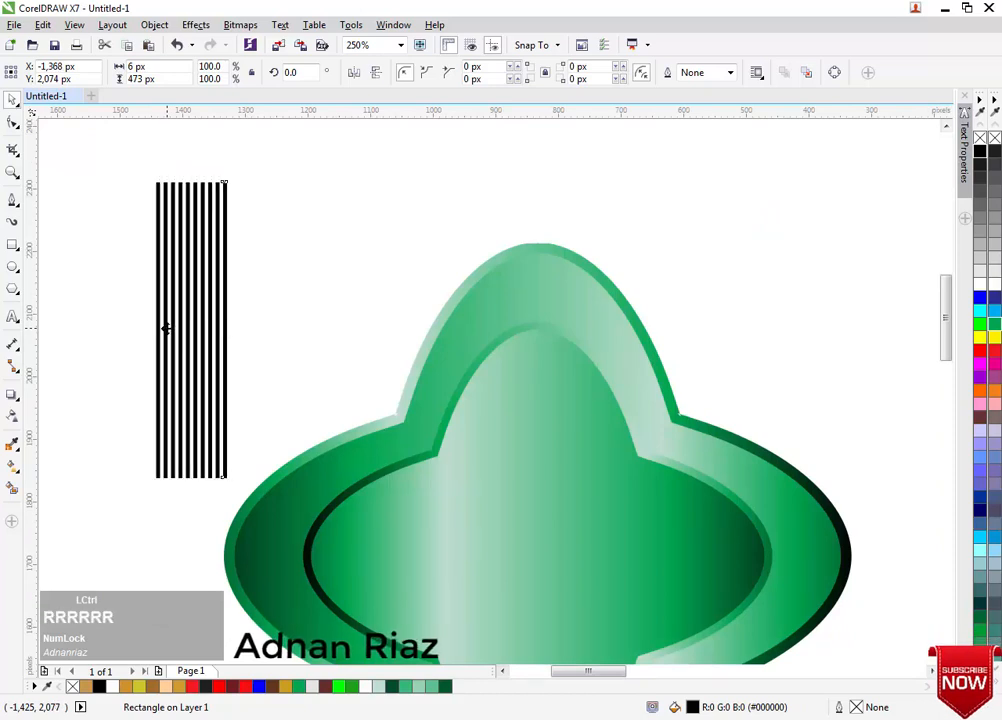
{"action": "key", "text": "ctrl+r"}
{"action": "key", "text": "ctrl+r"}
{"action": "key", "text": "ctrl+r"}
{"action": "key", "text": "ctrl+r"}
{"action": "key", "text": "ctrl+r"}
{"action": "key", "text": "ctrl+r"}
{"action": "key", "text": "ctrl+r"}
{"action": "key", "text": "ctrl+r"}
{"action": "key", "text": "ctrl+r"}
{"action": "key", "text": "ctrl+r"}
{"action": "key", "text": "ctrl+r"}
{"action": "key", "text": "ctrl+r"}
{"action": "key", "text": "ctrl+r"}
{"action": "key", "text": "ctrl+r"}
{"action": "key", "text": "ctrl+r"}
{"action": "key", "text": "ctrl+r"}
{"action": "key", "text": "ctrl+r"}
{"action": "key", "text": "ctrl+r"}
{"action": "key", "text": "ctrl+r"}
{"action": "key", "text": "ctrl+r"}
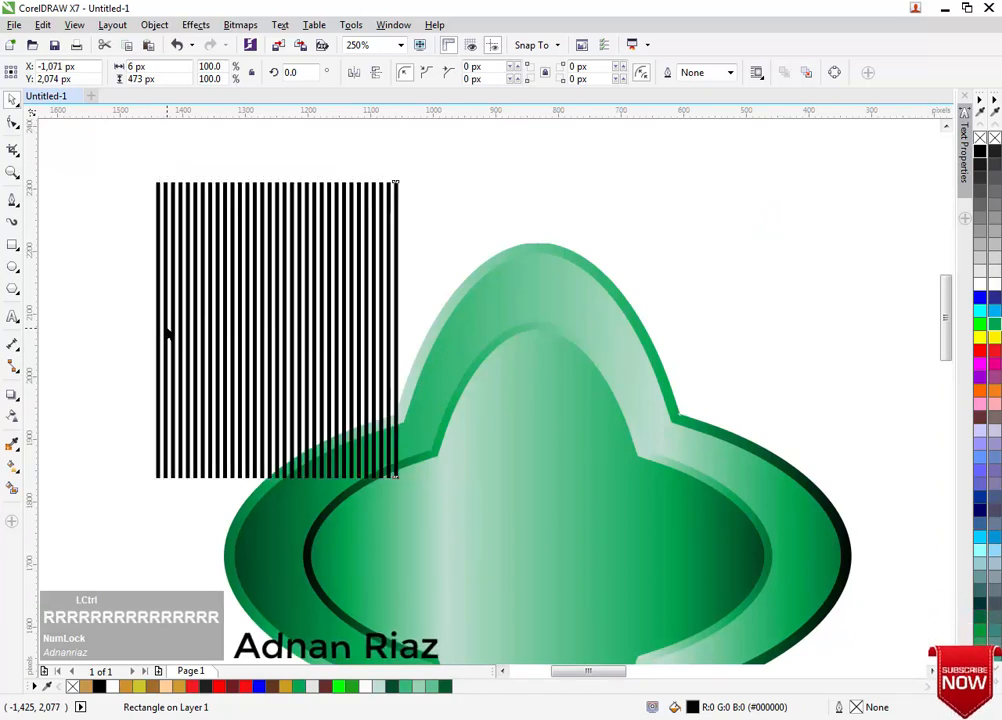
{"action": "key", "text": "ctrl+r"}
{"action": "key", "text": "ctrl+r"}
{"action": "key", "text": "ctrl+r"}
{"action": "key", "text": "ctrl+r"}
{"action": "key", "text": "ctrl+r"}
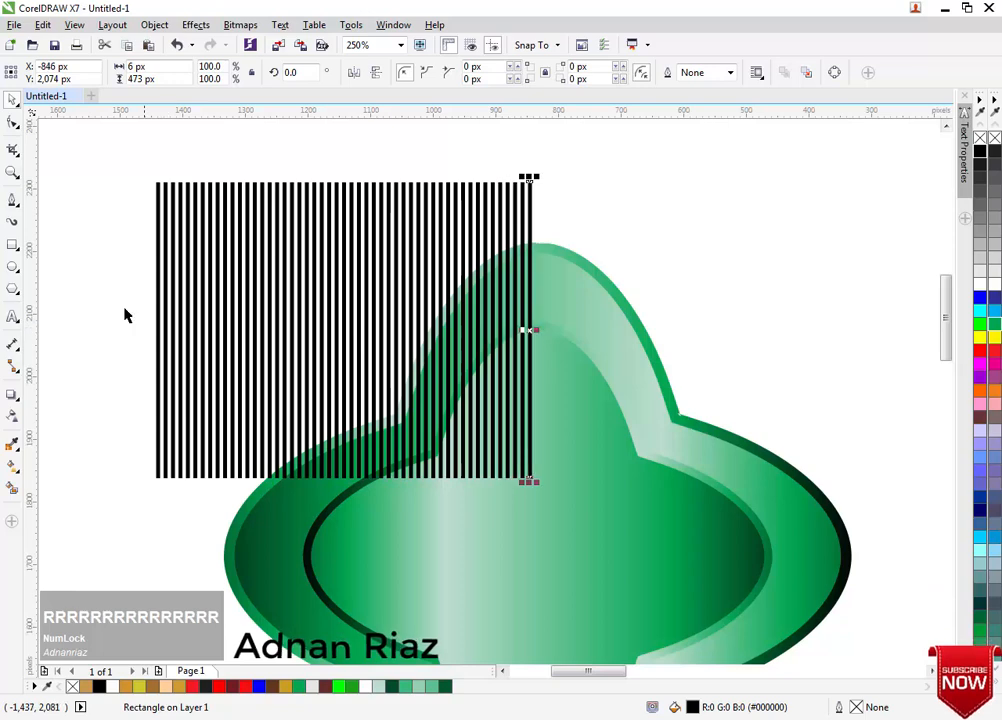
Select all the vertical bars and combine them into a single curve.
{"action": "left_click_drag", "start_coordinate": [128, 177], "coordinate": [590, 520]}
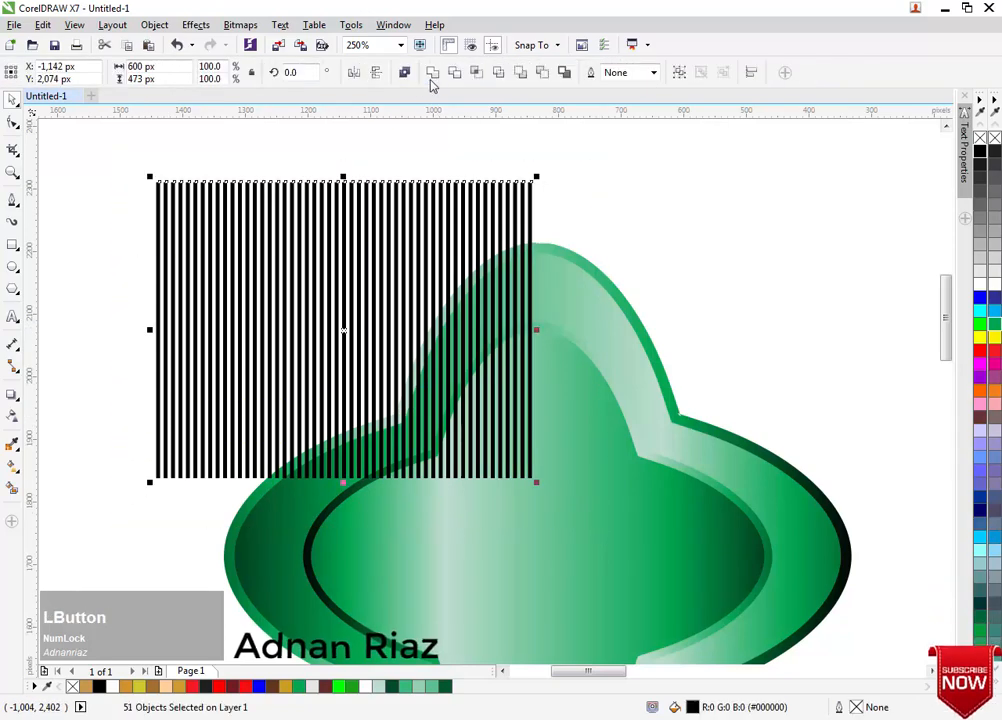
{"action": "key", "text": "ctrl+l"}
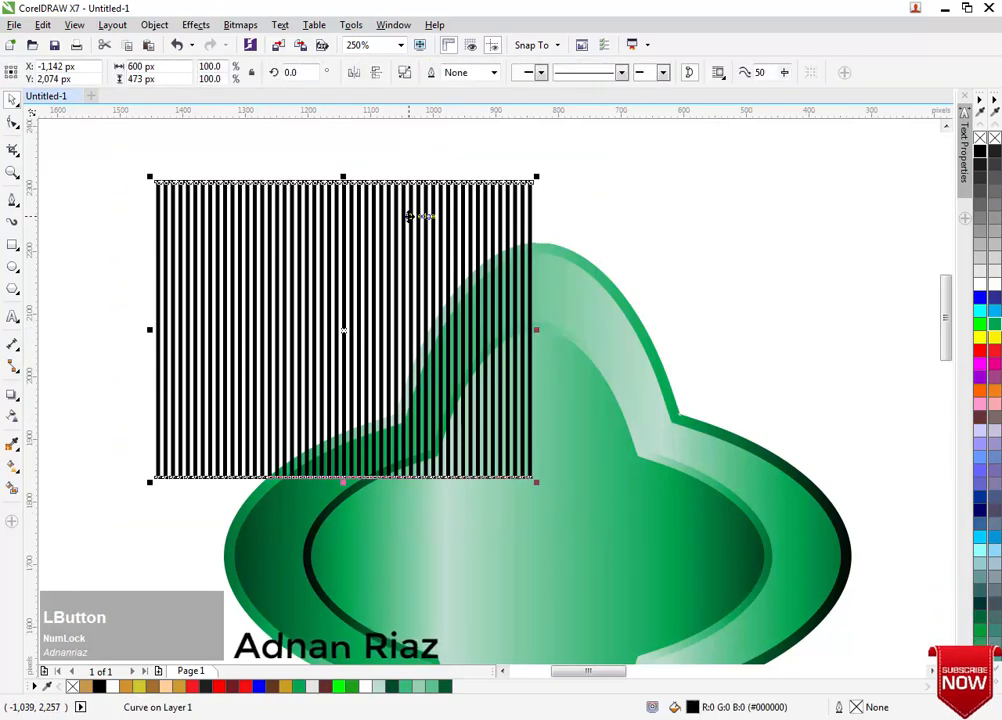
{"action": "key", "text": "ctrl+z"}
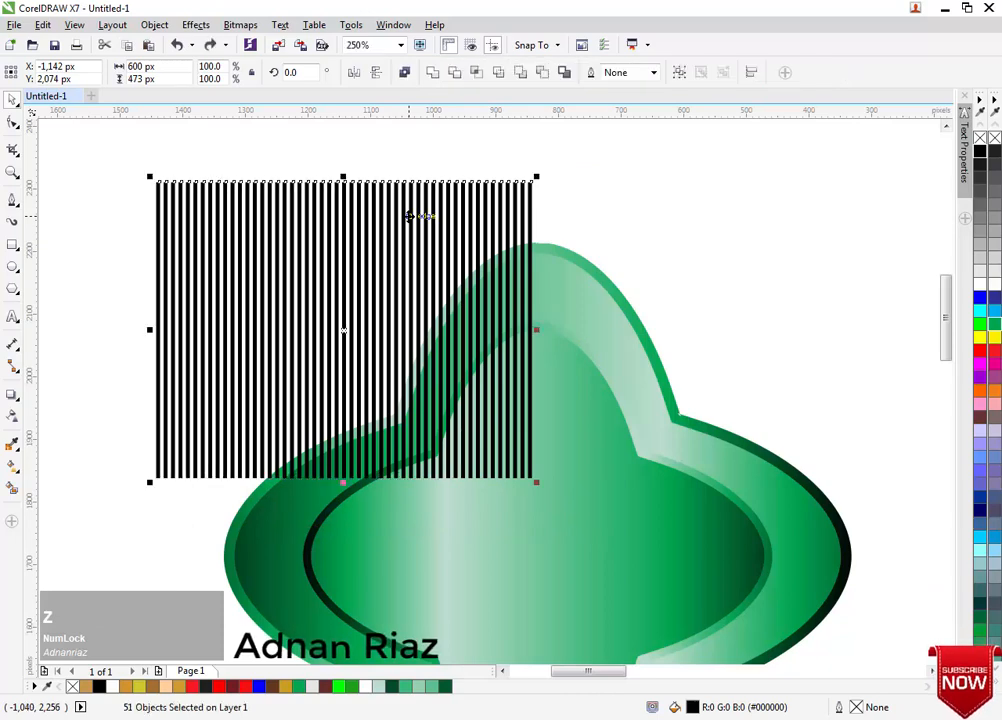
{"action": "left_click", "coordinate": [404, 72]}
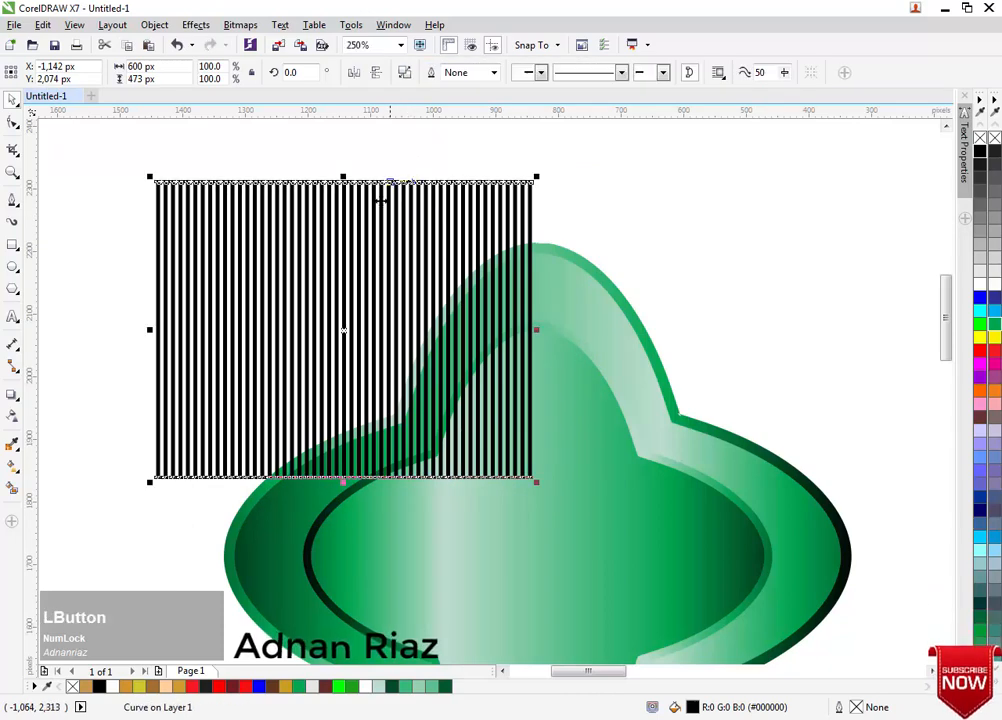
PowerClip the combined stripes inside the larger four-petal shape.
{"action": "right_click", "coordinate": [386, 216]}
{"action": "left_click", "coordinate": [386, 216]}
{"action": "left_click", "coordinate": [555, 273]}
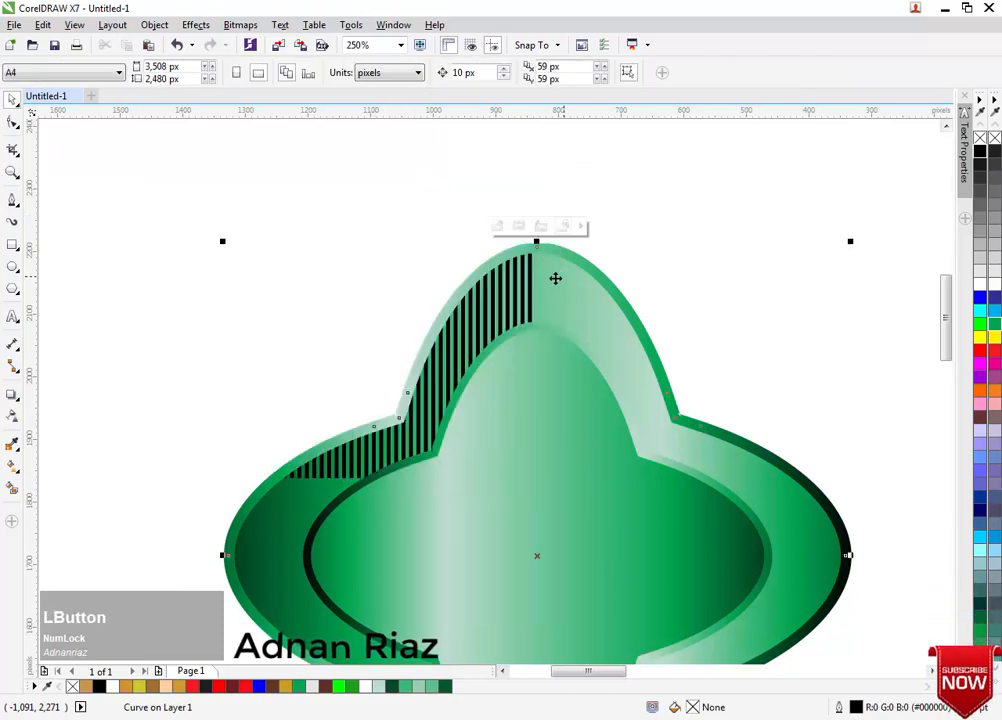
Open the larger four-petal shape's PowerClip contents for editing and rotate the stripes to -45 degrees.
{"action": "left_click", "coordinate": [497, 227]}
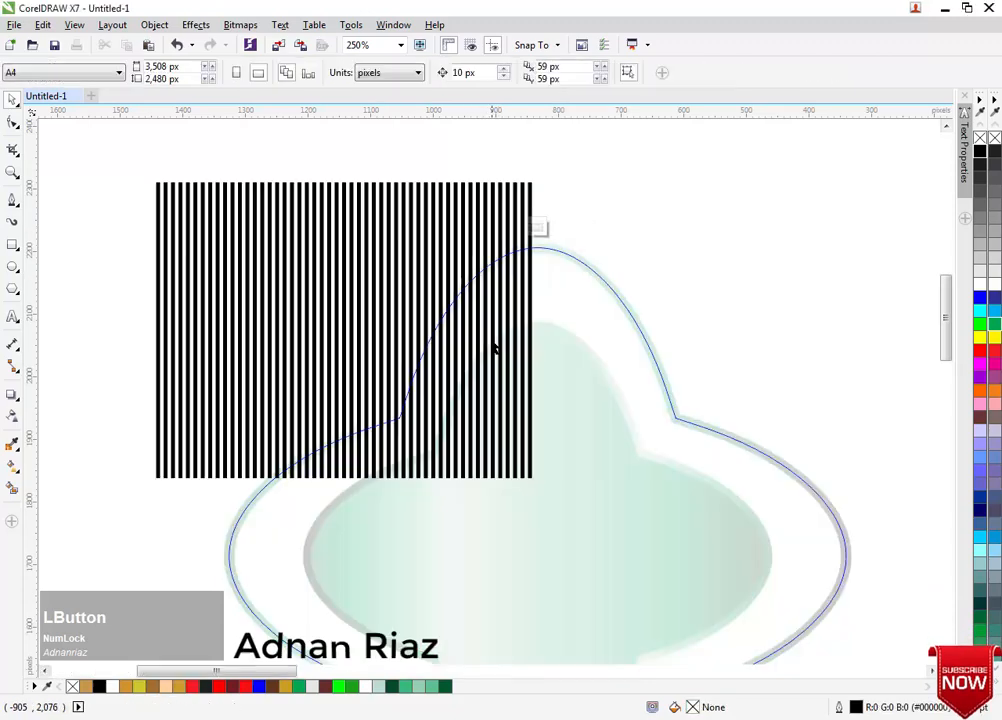
{"action": "scroll", "coordinate": [494, 347], "scroll_direction": "down", "scroll_amount": 3}
{"action": "left_click", "coordinate": [445, 257]}
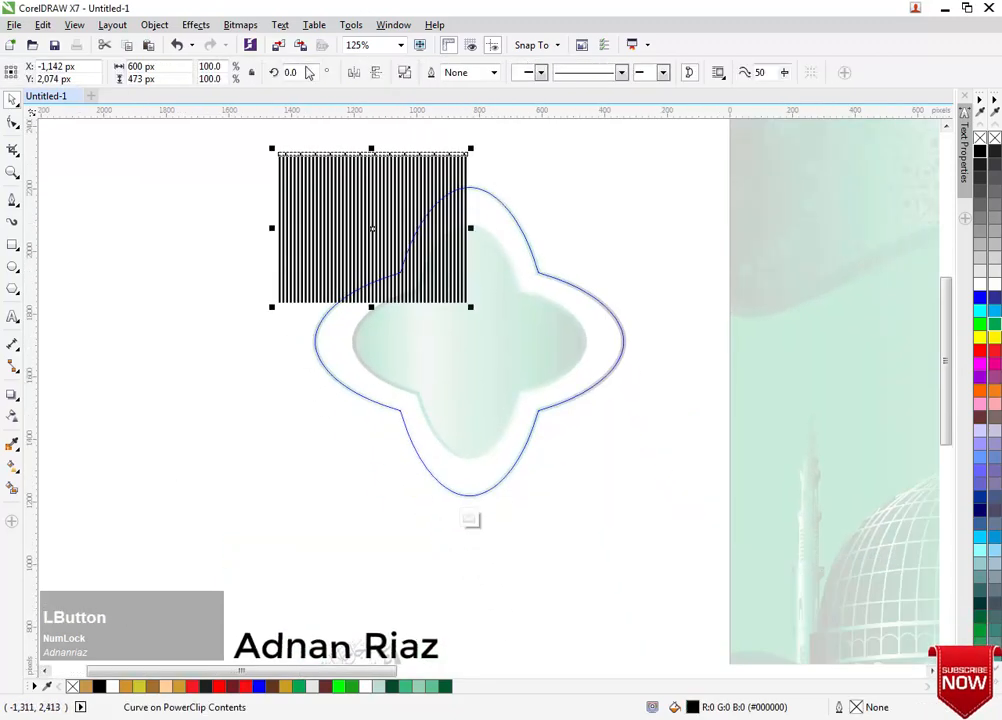
{"action": "type", "text": "30"}
{"action": "key", "text": "KP_Enter"}
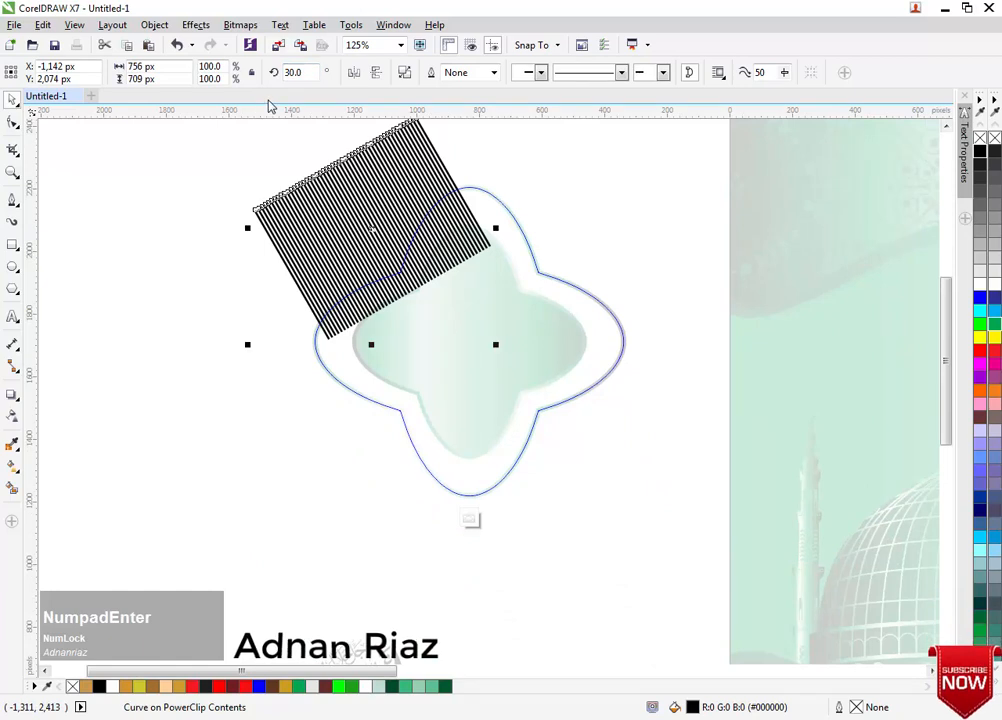
{"action": "middle_click", "coordinate": [400, 235]}
{"action": "left_click_drag", "start_coordinate": [302, 72], "coordinate": [265, 89]}
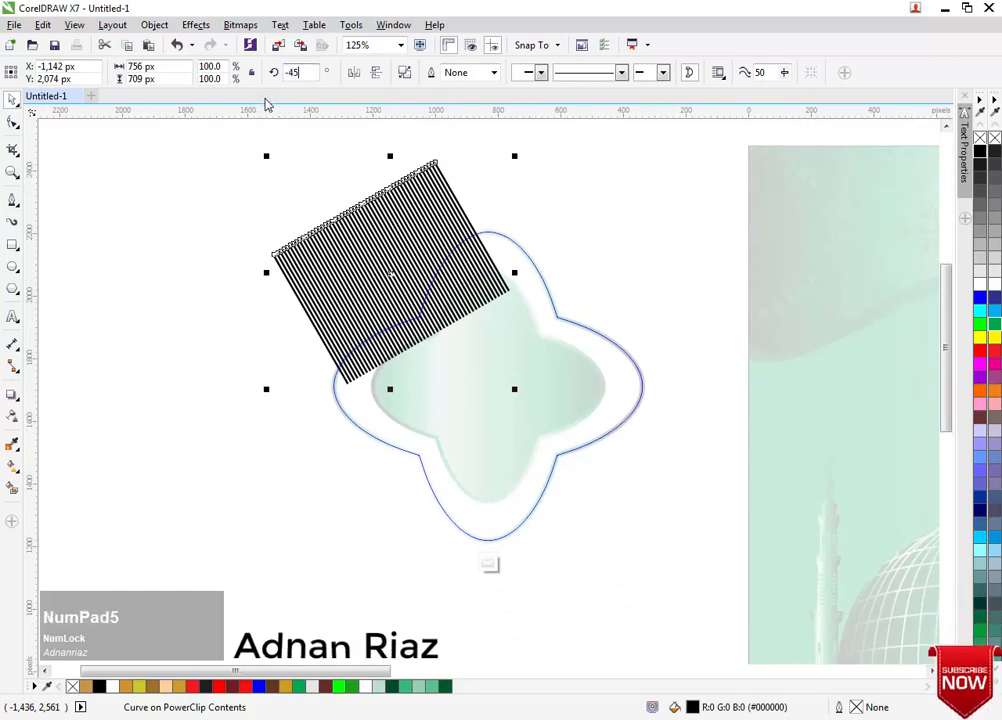
{"action": "key", "text": "KP_Enter"}
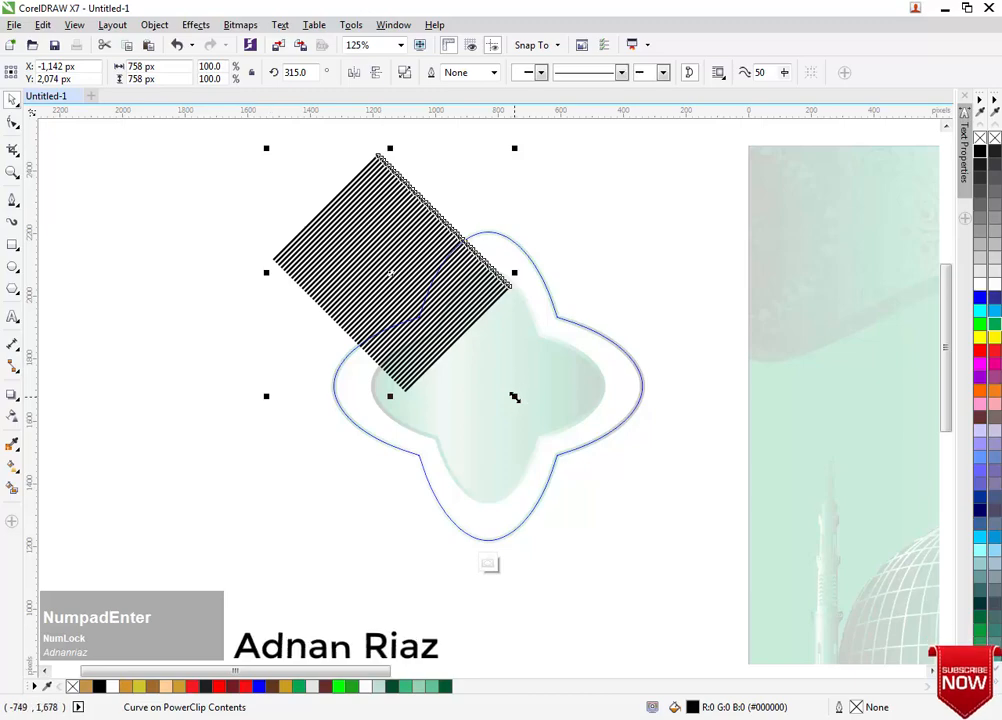
Enlarge the diagonal stripes to about 1,450 by 1,450 px and position them to cover the whole four-petal outline.
{"action": "left_click_drag", "start_coordinate": [514, 397], "coordinate": [575, 474]}
{"action": "key", "text": "ctrl+z"}
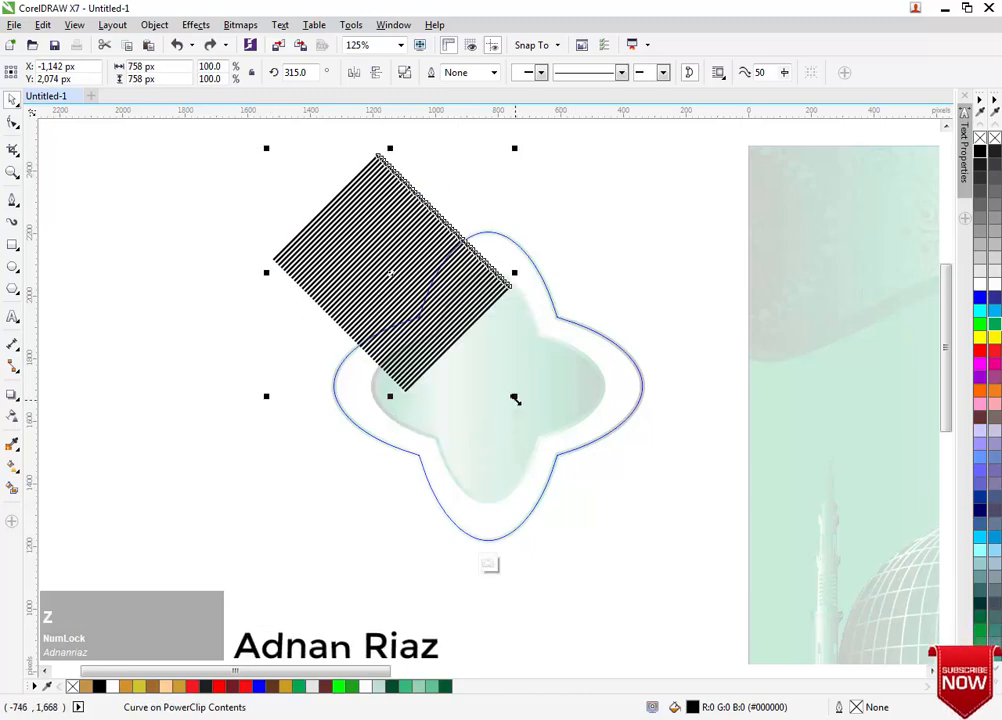
{"action": "left_click_drag", "start_coordinate": [514, 398], "coordinate": [715, 612]}
{"action": "left_click_drag", "start_coordinate": [632, 471], "coordinate": [624, 473]}
Fill the diagonal stripes with white and apply a uniform transparency to them.
{"action": "right_click", "coordinate": [981, 287]}
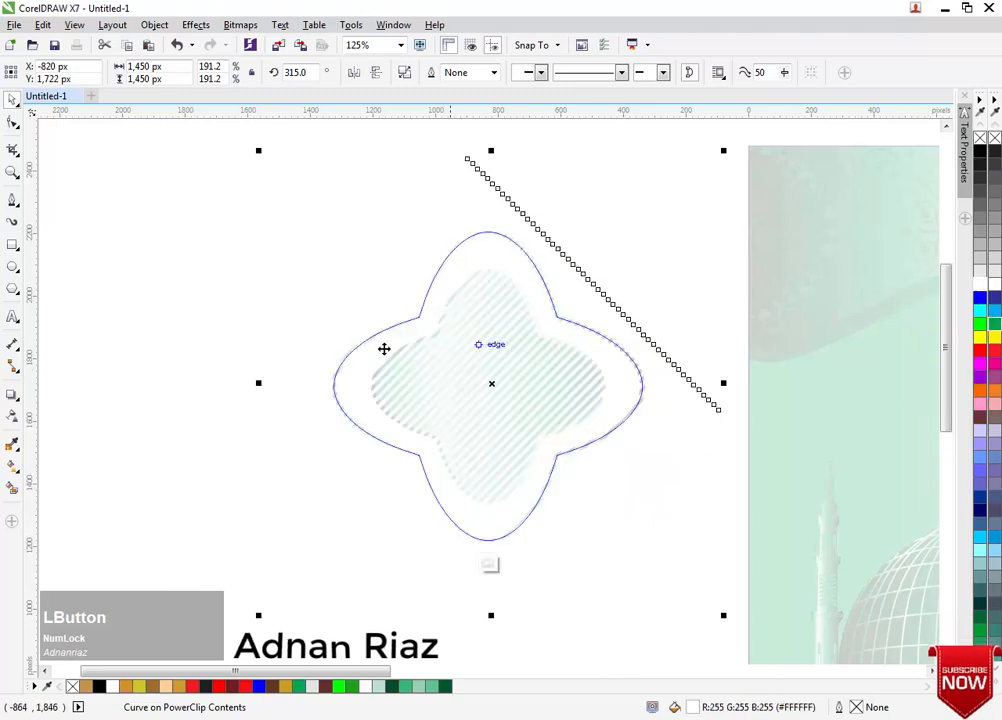
{"action": "left_click", "coordinate": [13, 415]}
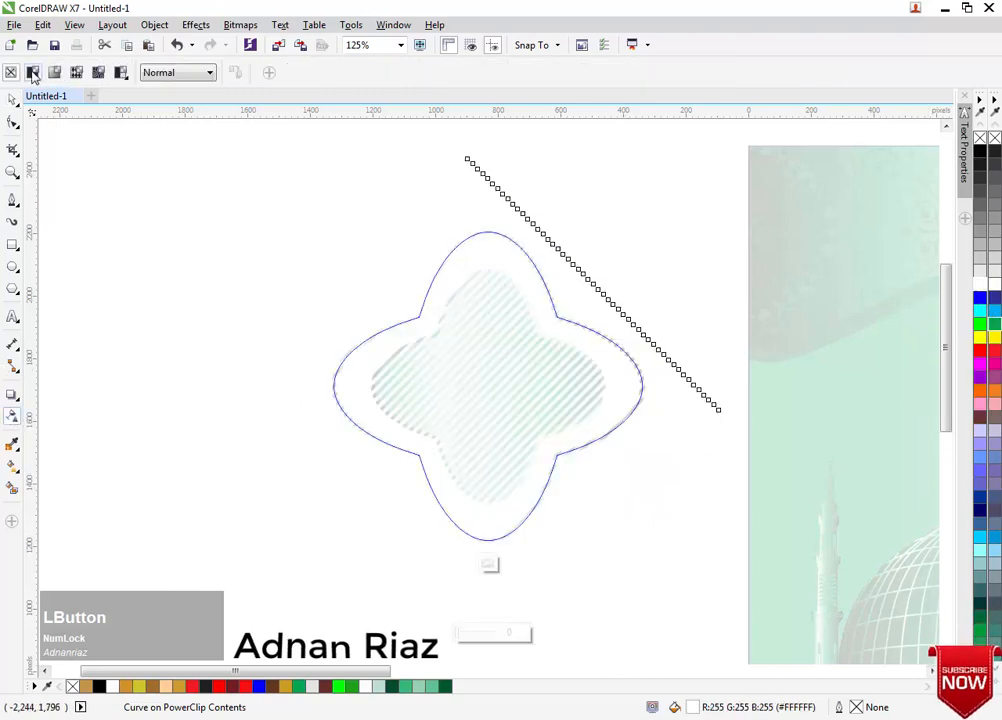
{"action": "left_click", "coordinate": [33, 72]}
{"action": "left_click", "coordinate": [13, 98]}
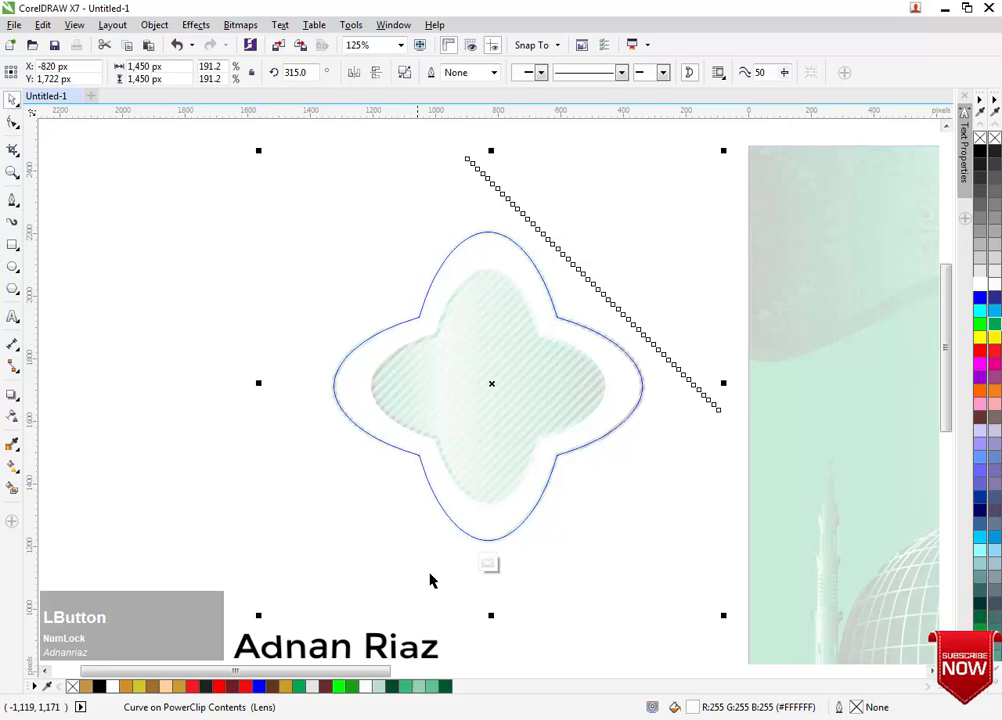
Finish editing the PowerClip stripes and group all parts of the four-petal ornament.
{"action": "left_click", "coordinate": [487, 567]}
{"action": "left_click", "coordinate": [215, 348]}
{"action": "middle_click", "coordinate": [481, 340]}
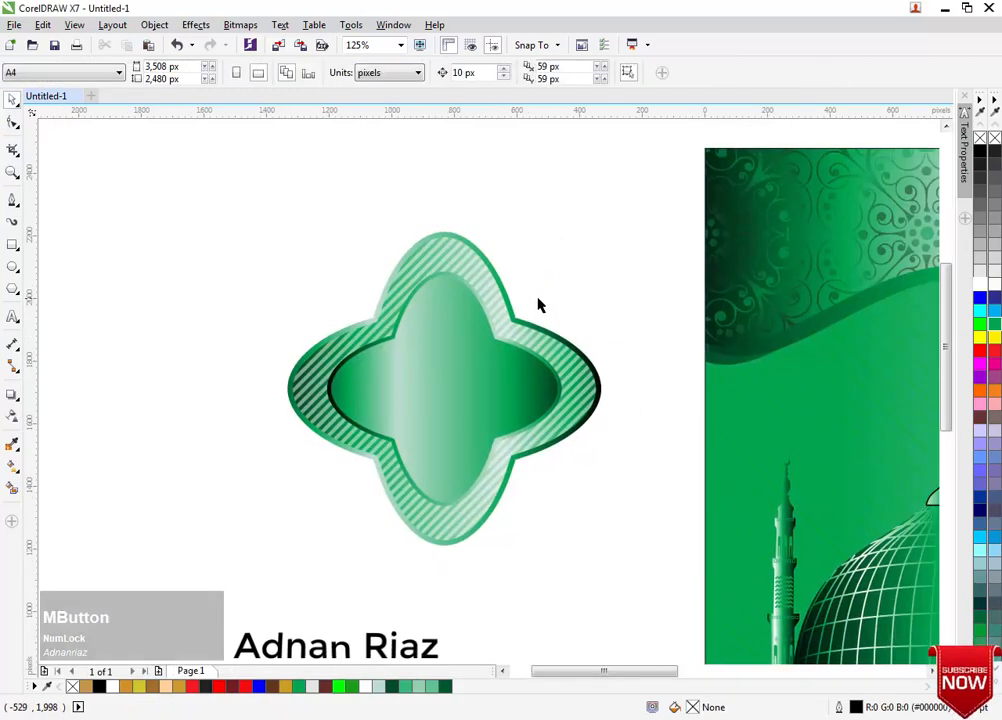
{"action": "scroll", "coordinate": [512, 302], "scroll_direction": "down", "scroll_amount": 1}
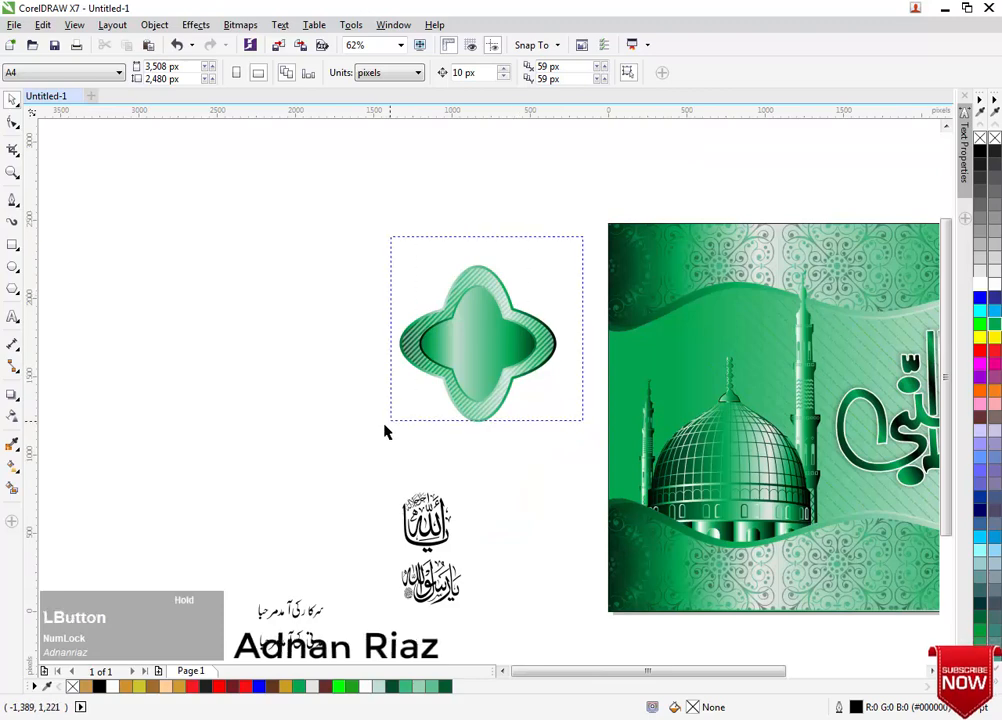
{"action": "left_click_drag", "start_coordinate": [386, 432], "coordinate": [360, 438]}
{"action": "key", "text": "ctrl+g"}
{"action": "left_click", "coordinate": [322, 440]}
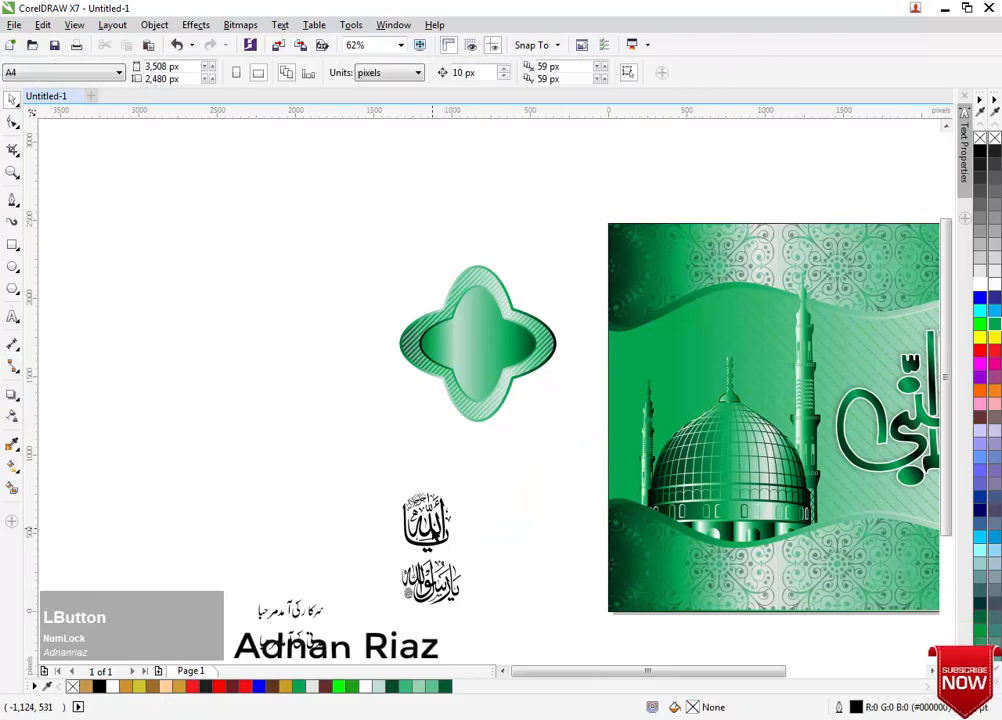
Place the upper black calligraphy piece in the middle of the four-petal ornament and fill it with white.
{"action": "left_click_drag", "start_coordinate": [424, 515], "coordinate": [556, 315]}
{"action": "scroll", "coordinate": [491, 341], "scroll_direction": "up", "scroll_amount": 2}
{"action": "left_click", "coordinate": [980, 285]}
{"action": "left_click", "coordinate": [604, 282]}
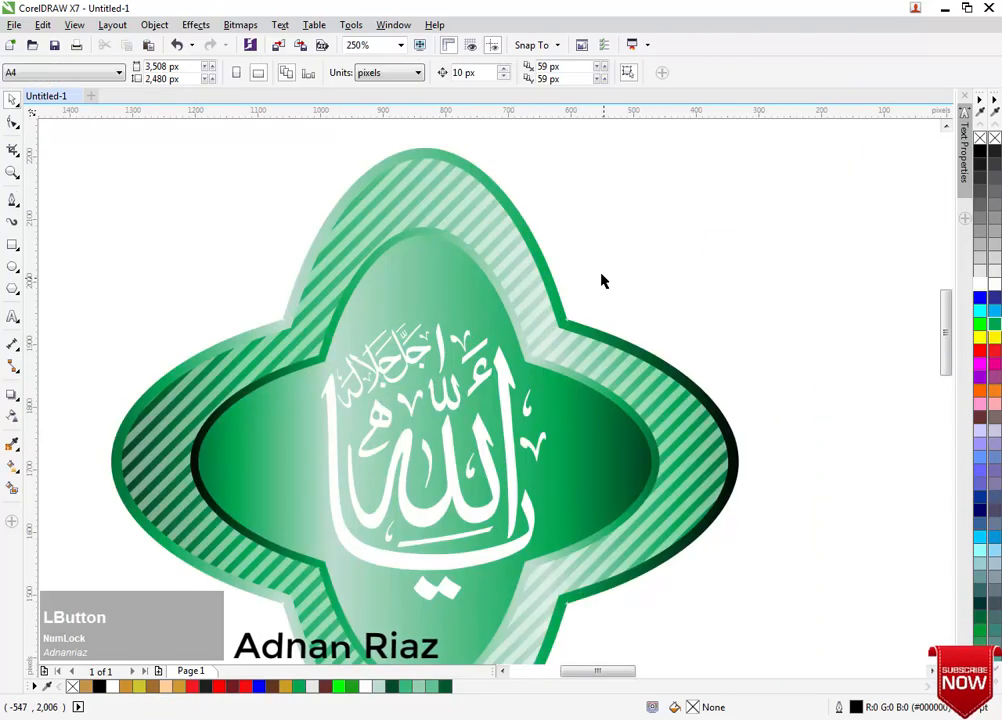
Duplicate the four-petal ornament beside the original and centre the remaining black calligraphy piece on the copy, horizontally and vertically.
{"action": "scroll", "coordinate": [588, 264], "scroll_direction": "down", "scroll_amount": 2}
{"action": "left_click_drag", "start_coordinate": [604, 306], "coordinate": [436, 295]}
{"action": "left_click_drag", "start_coordinate": [479, 516], "coordinate": [387, 311]}
{"action": "scroll", "coordinate": [418, 320], "scroll_direction": "up", "scroll_amount": 1}
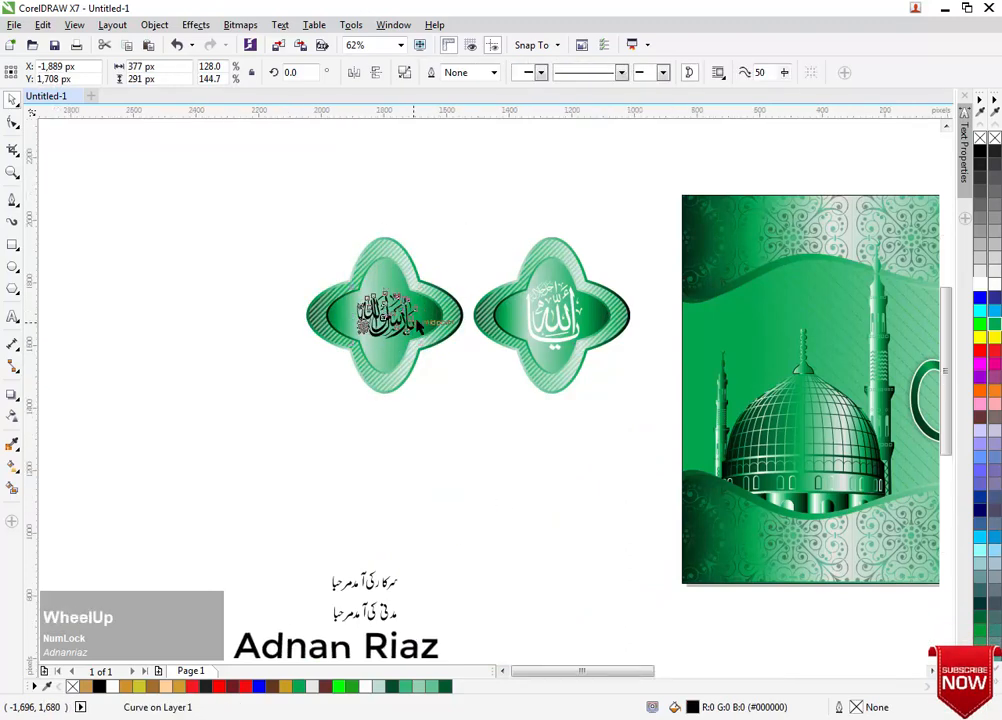
{"action": "left_click", "coordinate": [447, 322], "text": "shift"}
{"action": "key", "text": "c"}
{"action": "key", "text": "e"}
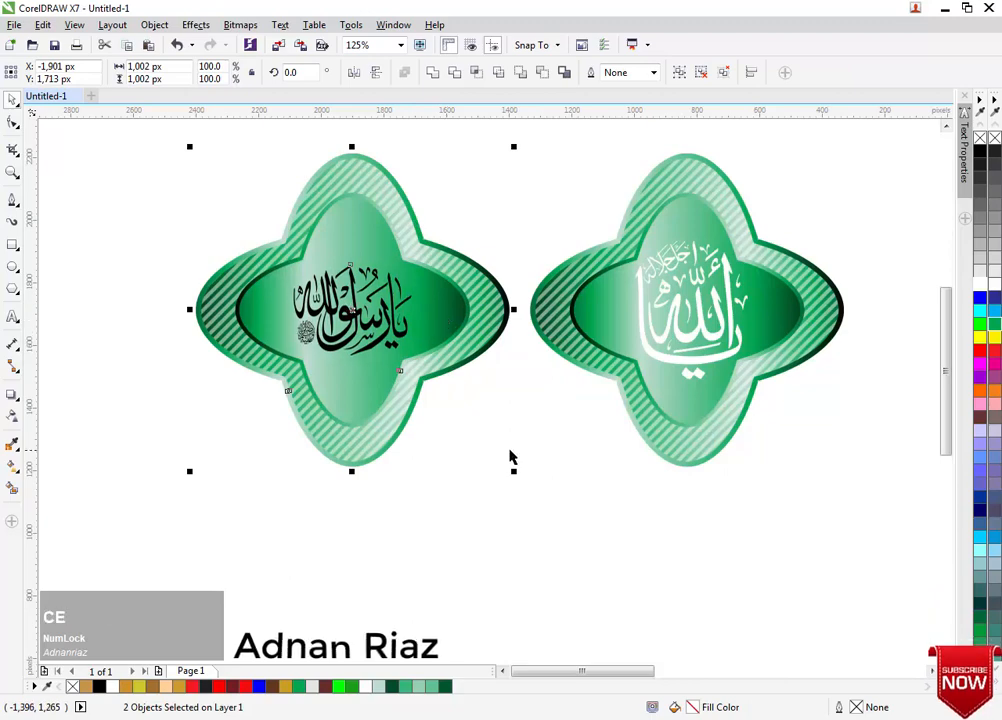
Enlarge the second ornament's calligraphy to about 428 by 330 px and fill it with white.
{"action": "left_click", "coordinate": [512, 461]}
{"action": "left_click", "coordinate": [352, 282]}
{"action": "scroll", "coordinate": [352, 282], "scroll_direction": "up", "scroll_amount": 1}
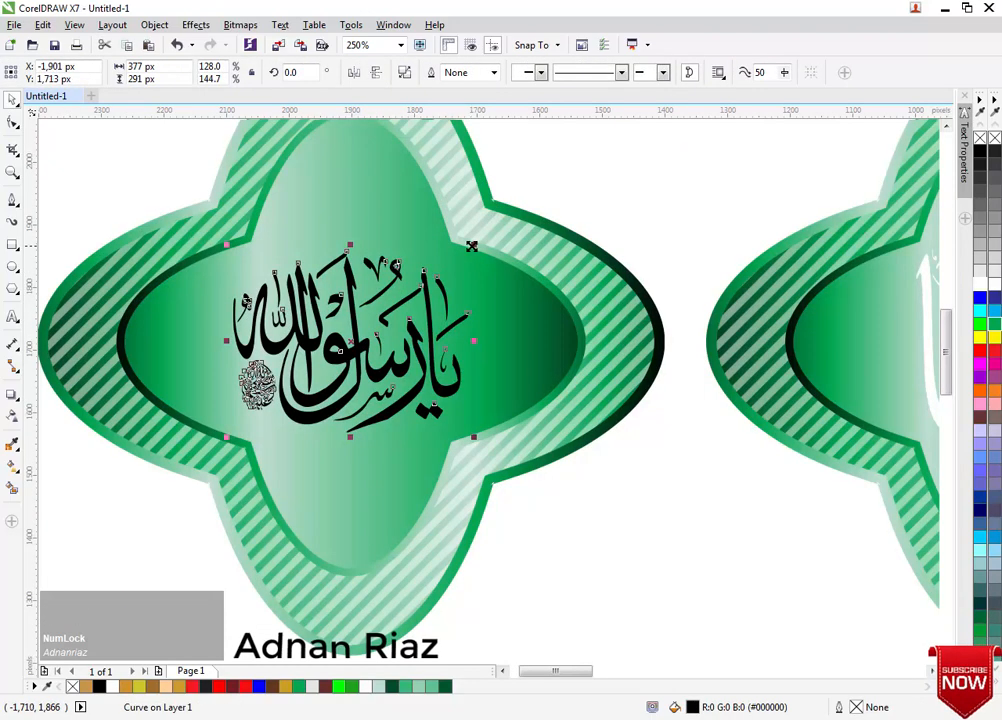
{"action": "left_click_drag", "start_coordinate": [471, 246], "coordinate": [488, 223]}
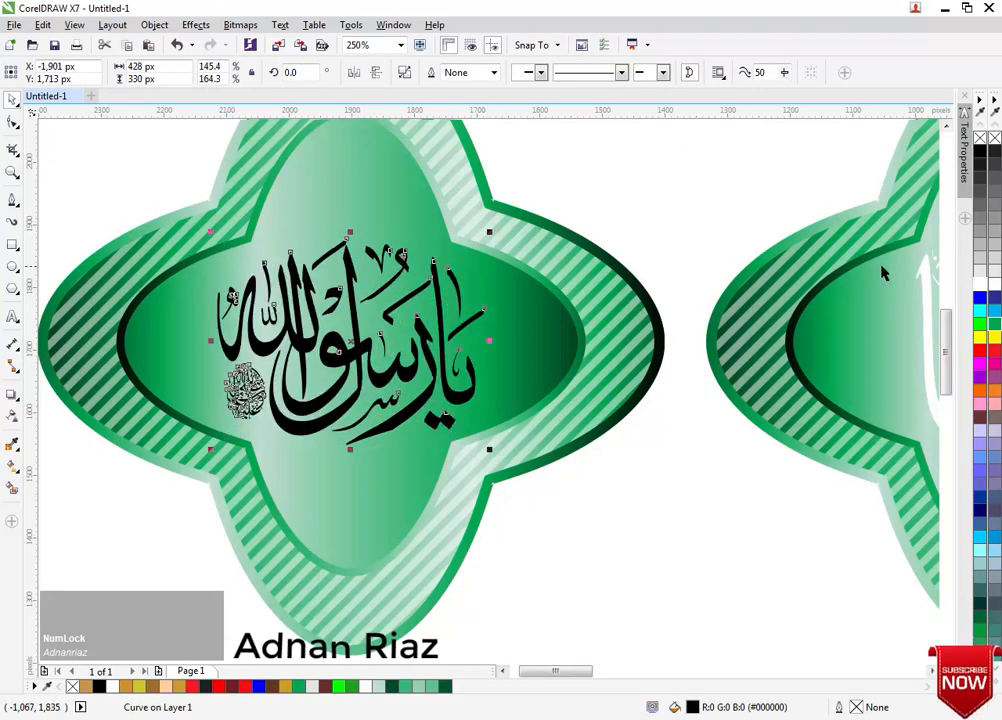
{"action": "left_click", "coordinate": [980, 290]}
{"action": "left_click", "coordinate": [600, 221]}
{"action": "scroll", "coordinate": [365, 201], "scroll_direction": "down", "scroll_amount": 2}
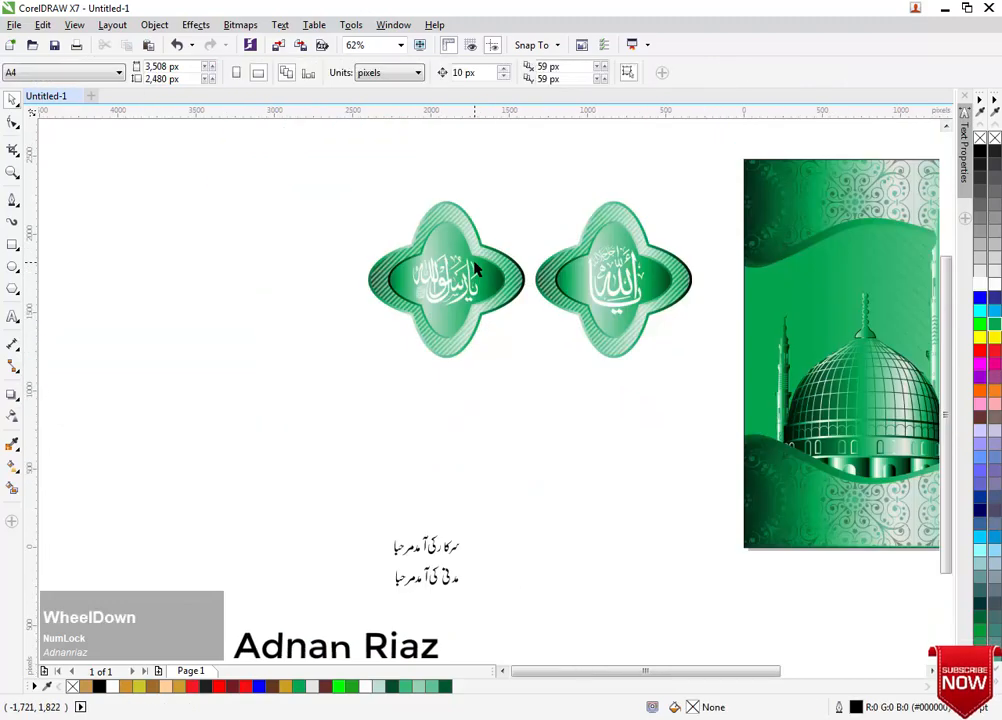
Group each four-petal ornament with its own calligraphy.
{"action": "left_click_drag", "start_coordinate": [335, 172], "coordinate": [545, 400]}
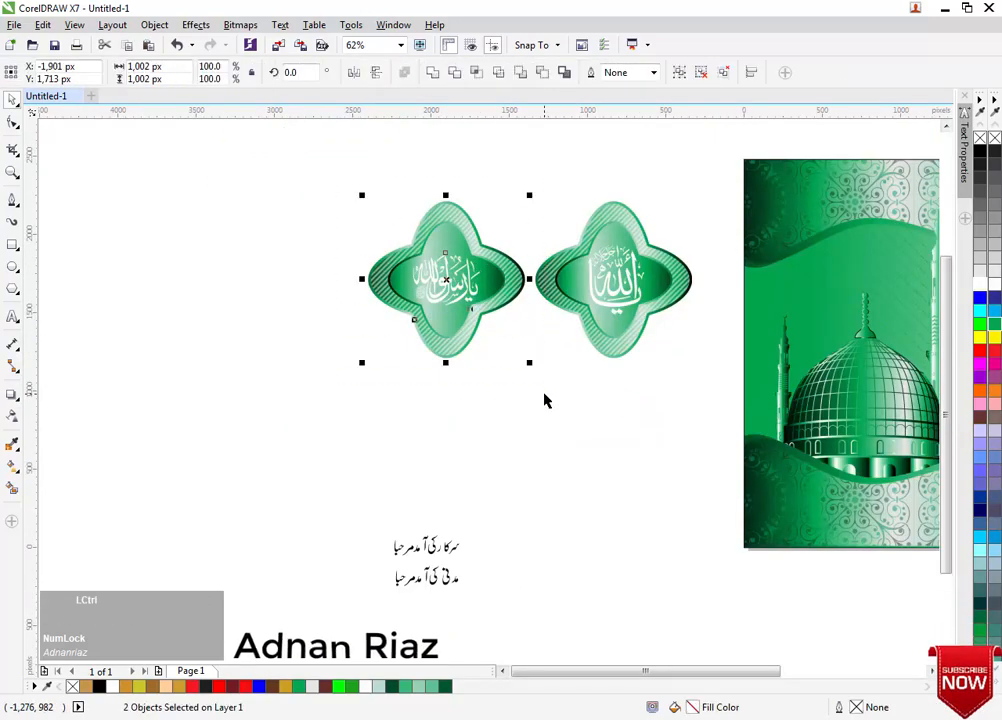
{"action": "key", "text": "ctrl+g"}
{"action": "left_click_drag", "start_coordinate": [527, 188], "coordinate": [709, 403]}
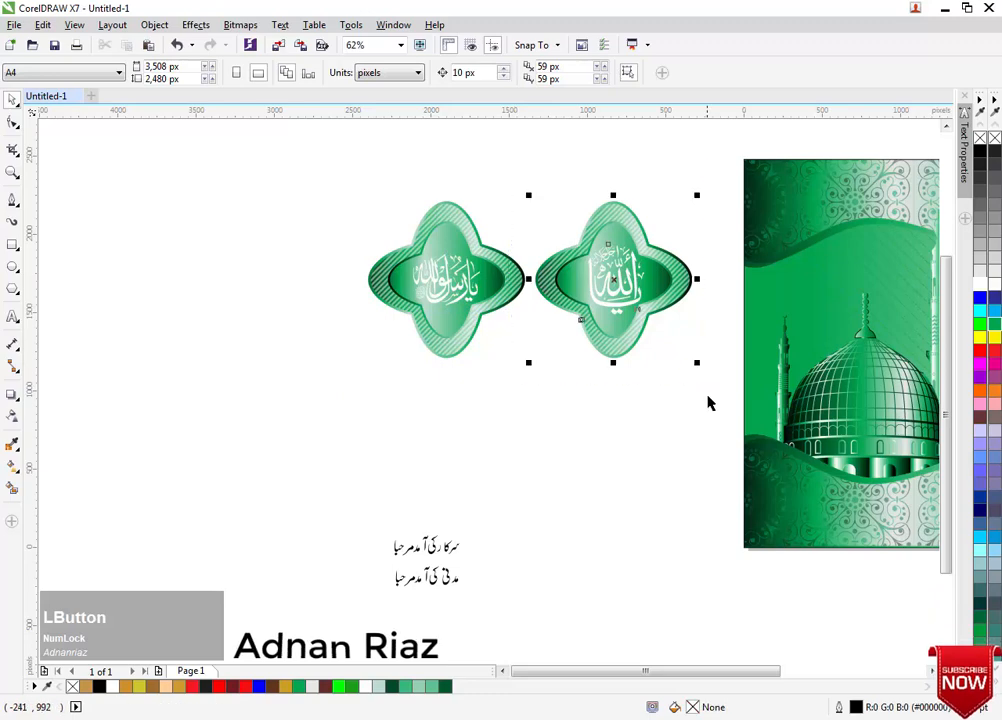
{"action": "middle_click", "coordinate": [590, 453]}
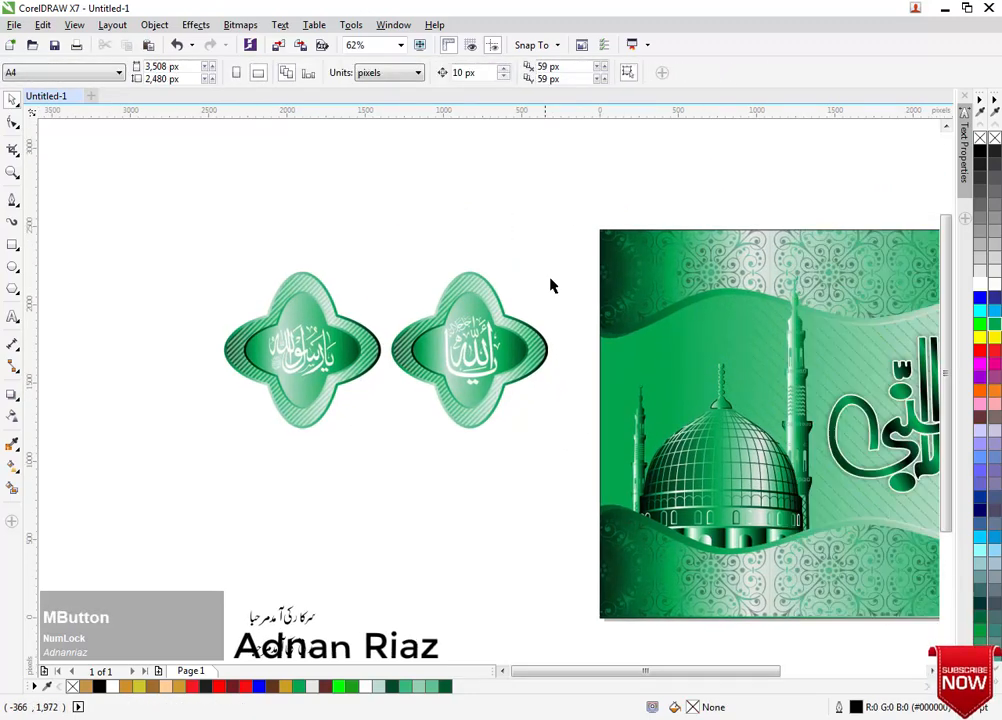
Shrink both calligraphy ornaments together and place them side by side on the card above the mosque dome.
{"action": "left_click_drag", "start_coordinate": [555, 266], "coordinate": [746, 324]}
{"action": "middle_click", "coordinate": [746, 324]}
{"action": "scroll", "coordinate": [669, 331], "scroll_direction": "up", "scroll_amount": 4}
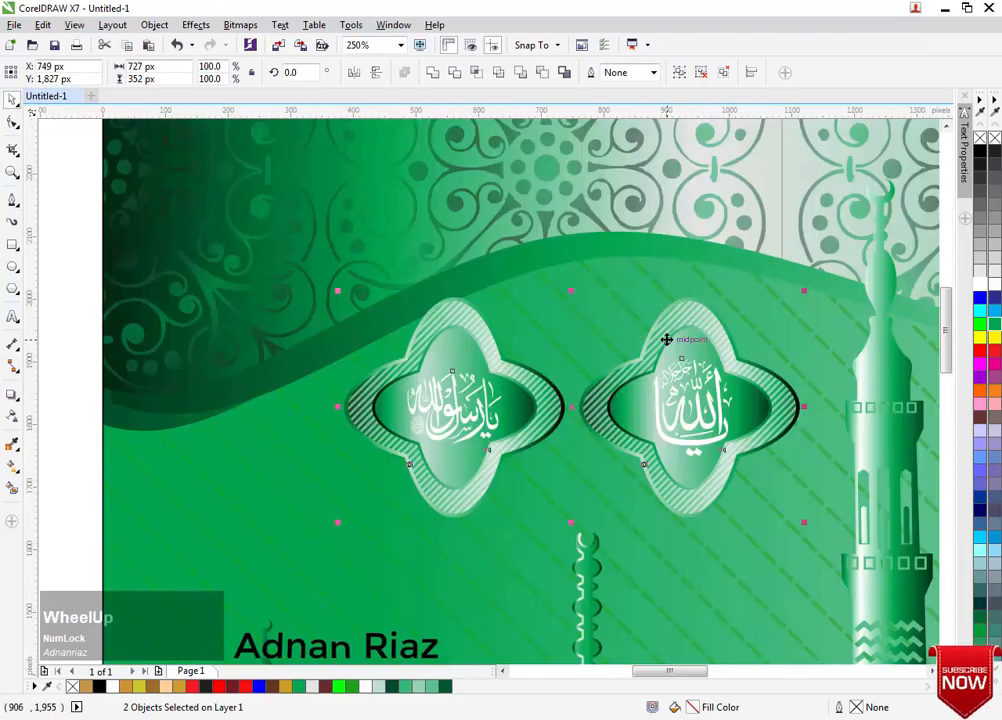
{"action": "left_click", "coordinate": [509, 390]}
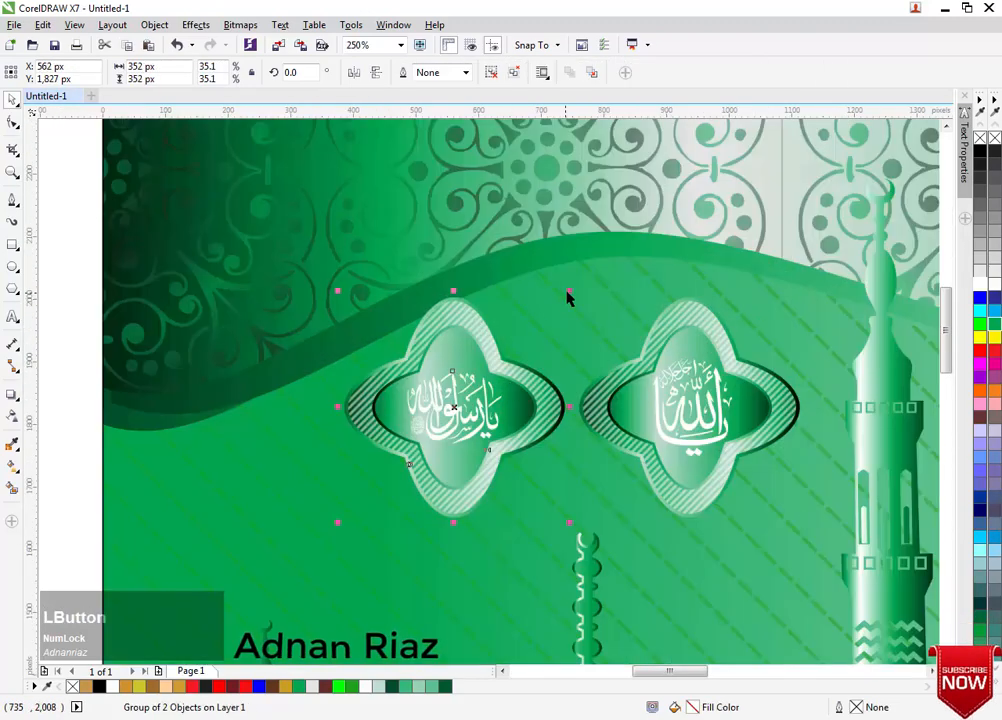
{"action": "left_click", "coordinate": [500, 377], "text": "shift"}
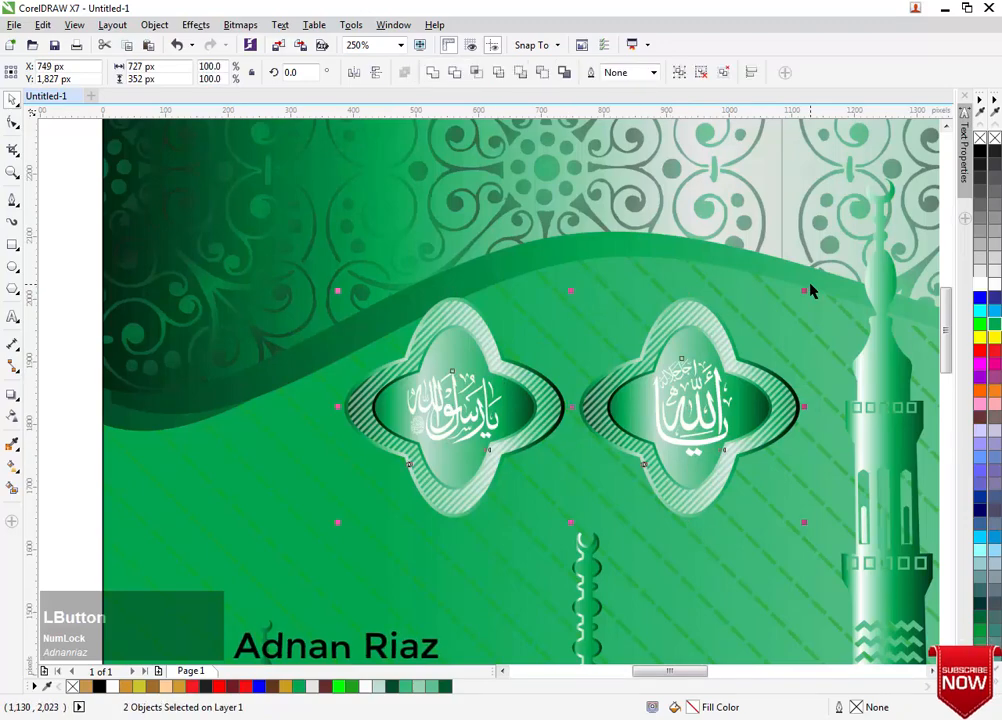
{"action": "left_click_drag", "start_coordinate": [805, 291], "coordinate": [644, 358]}
{"action": "left_click_drag", "start_coordinate": [588, 418], "coordinate": [676, 365]}
{"action": "left_click", "coordinate": [631, 277]}
{"action": "scroll", "coordinate": [624, 254], "scroll_direction": "down", "scroll_amount": 2}
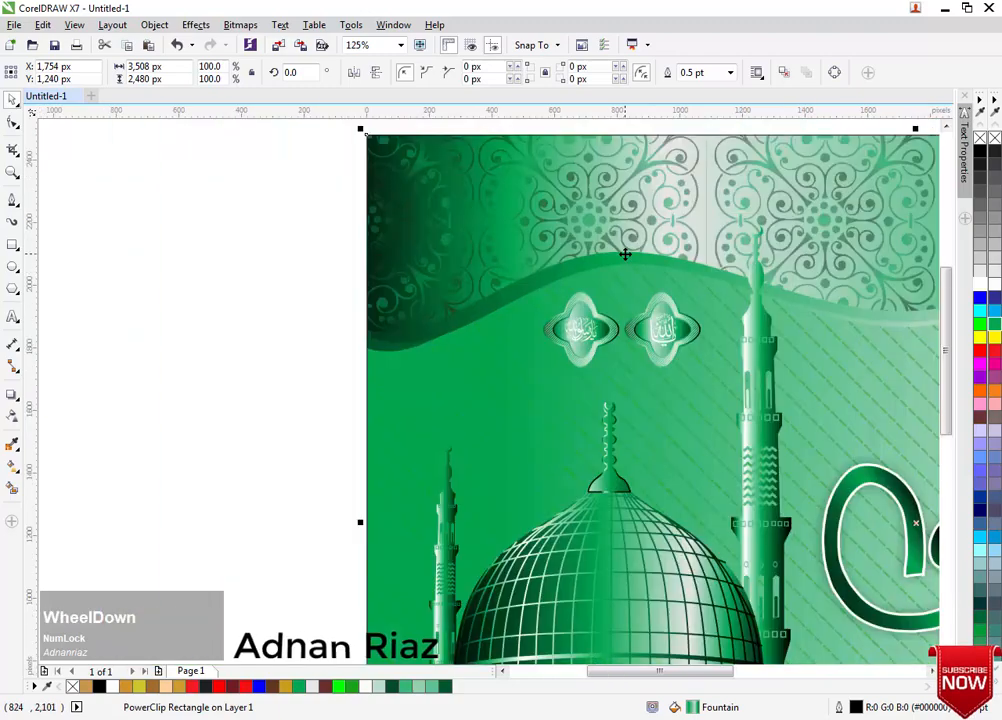
{"action": "scroll", "coordinate": [624, 254], "scroll_direction": "down", "scroll_amount": 2}
{"action": "left_click", "coordinate": [351, 266]}
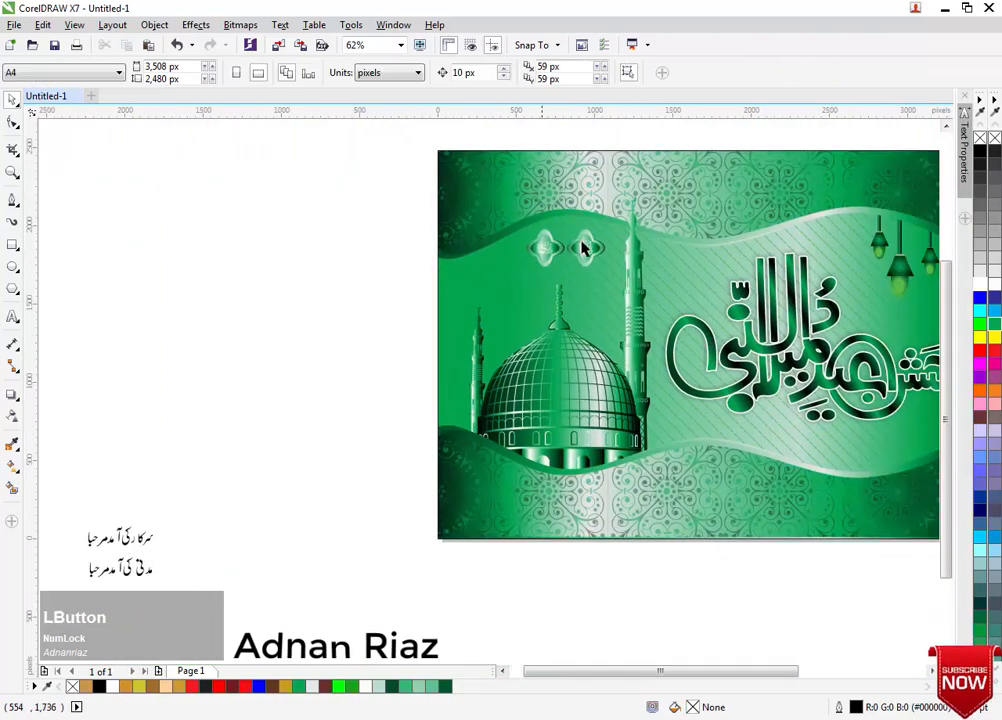
Move the two-line Urdu slogan closer to the card and enlarge it to about 777 by 612 px.
{"action": "left_click_drag", "start_coordinate": [317, 348], "coordinate": [419, 297]}
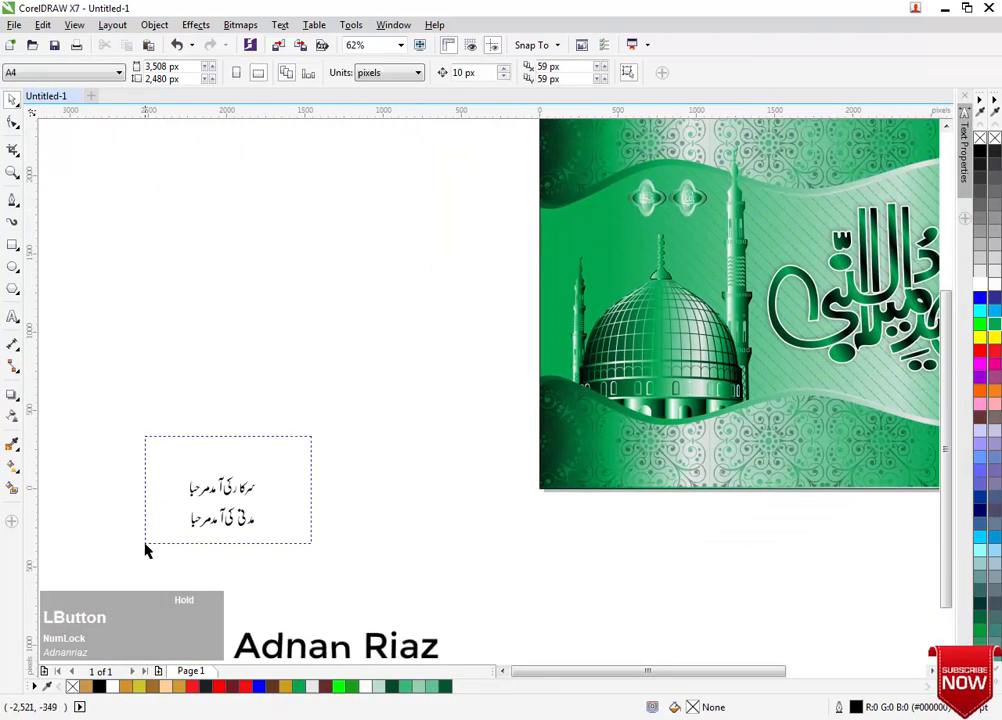
{"action": "left_click_drag", "start_coordinate": [145, 550], "coordinate": [145, 550]}
{"action": "left_click_drag", "start_coordinate": [212, 510], "coordinate": [352, 393]}
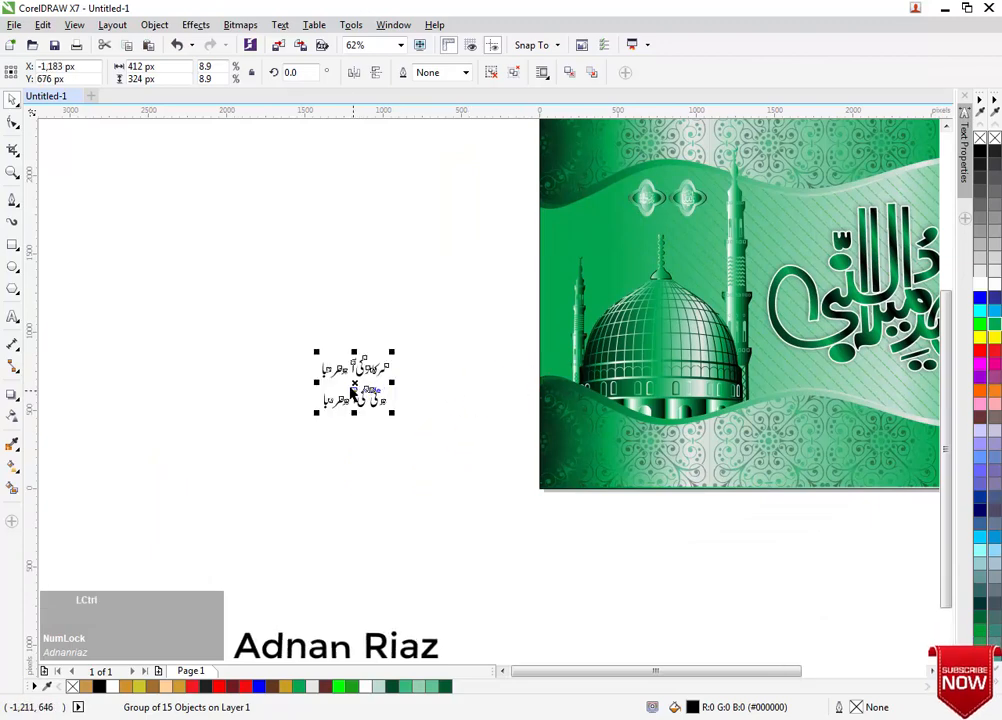
{"action": "left_click_drag", "start_coordinate": [391, 352], "coordinate": [332, 333]}
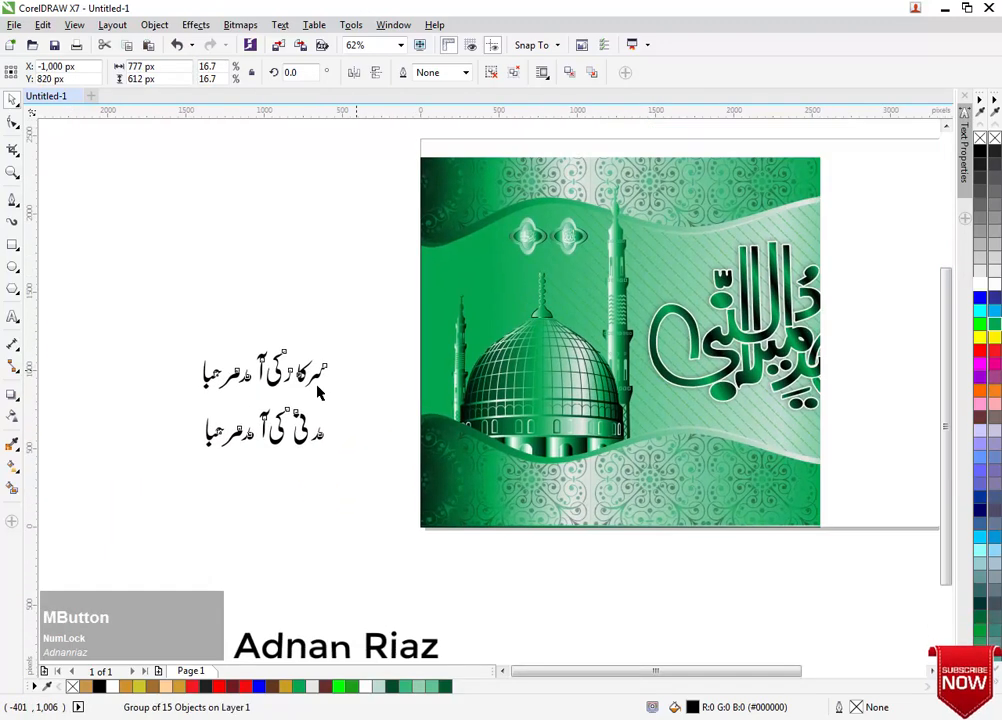
Ungroup the Urdu slogan and combine the letters of each line into a separate curve.
{"action": "left_click", "coordinate": [515, 77]}
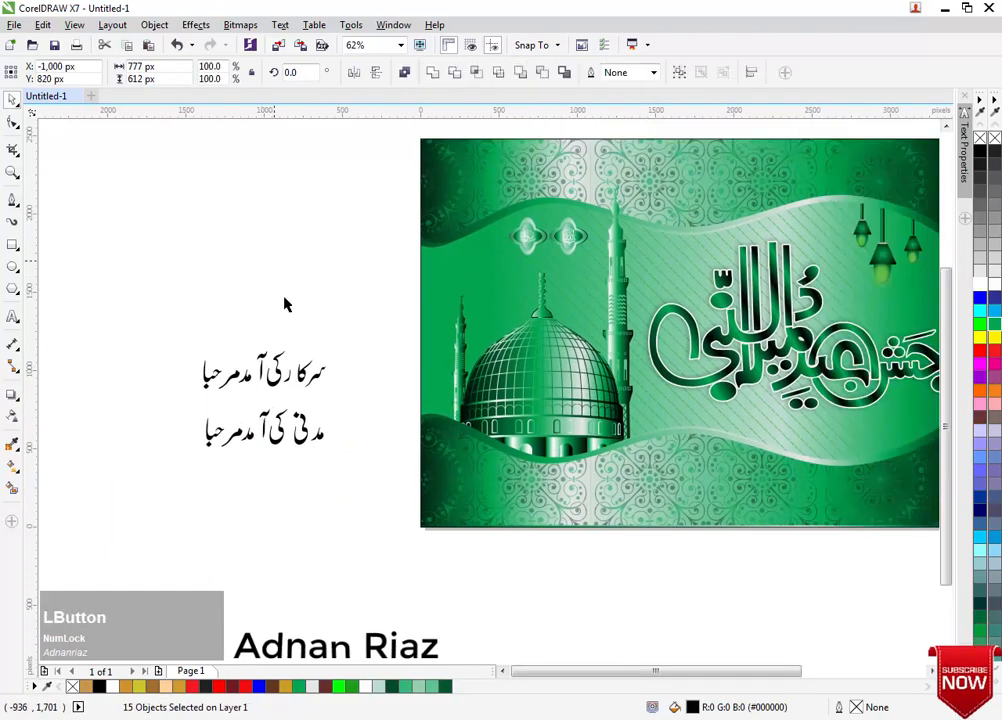
{"action": "left_click_drag", "start_coordinate": [351, 391], "coordinate": [152, 485]}
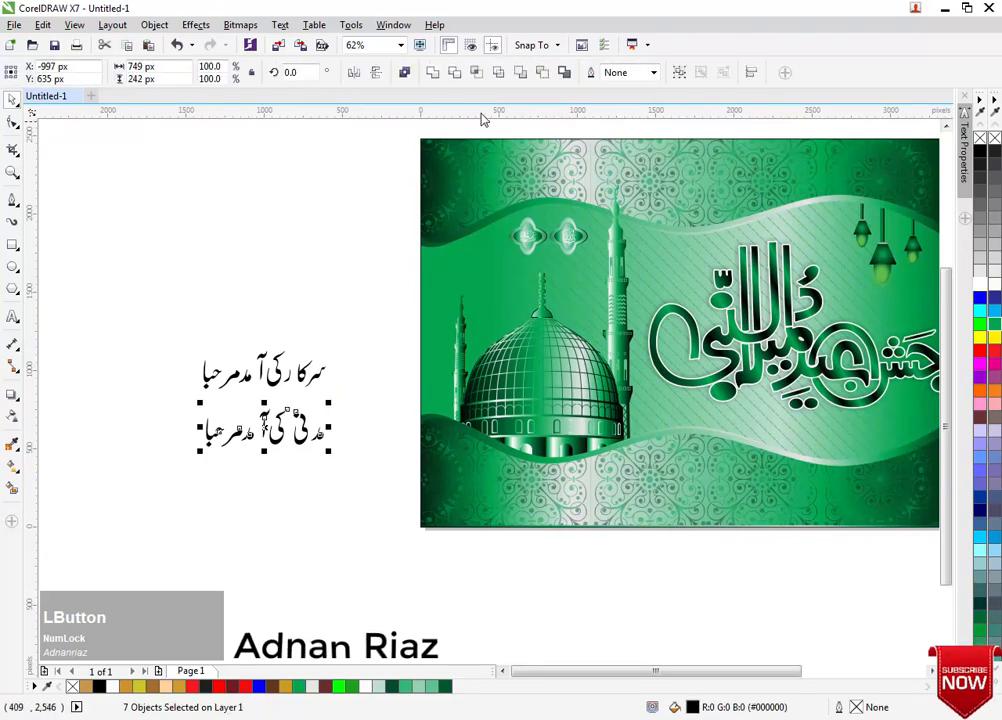
{"action": "left_click", "coordinate": [404, 75]}
{"action": "left_click_drag", "start_coordinate": [320, 237], "coordinate": [174, 412]}
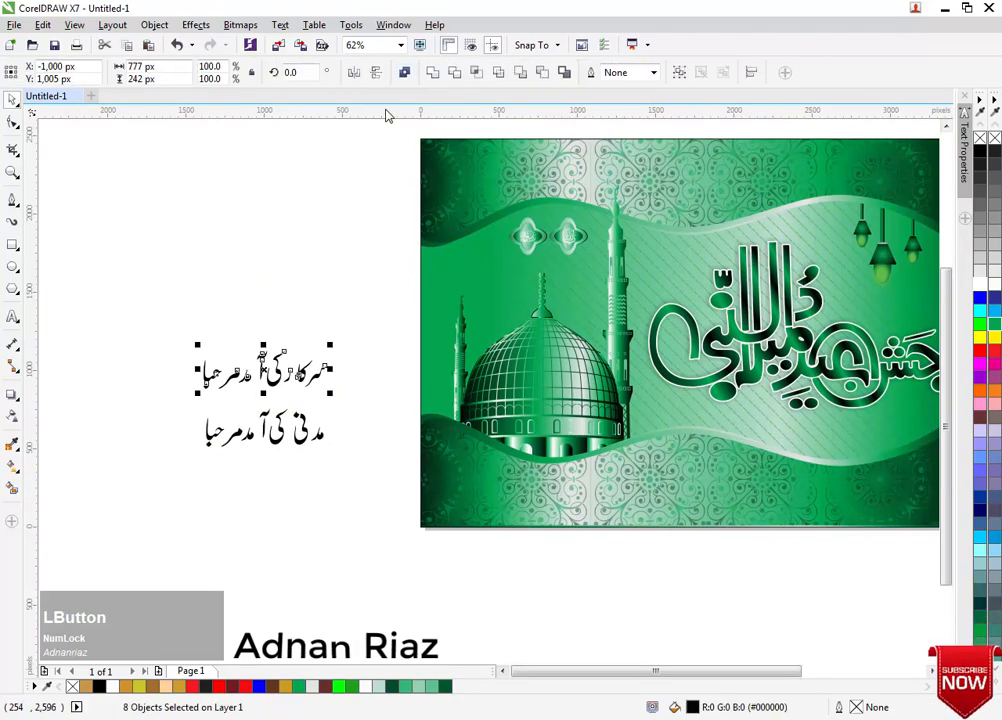
{"action": "scroll", "coordinate": [268, 390], "scroll_direction": "up", "scroll_amount": 2}
{"action": "key", "text": "ctrl+l"}
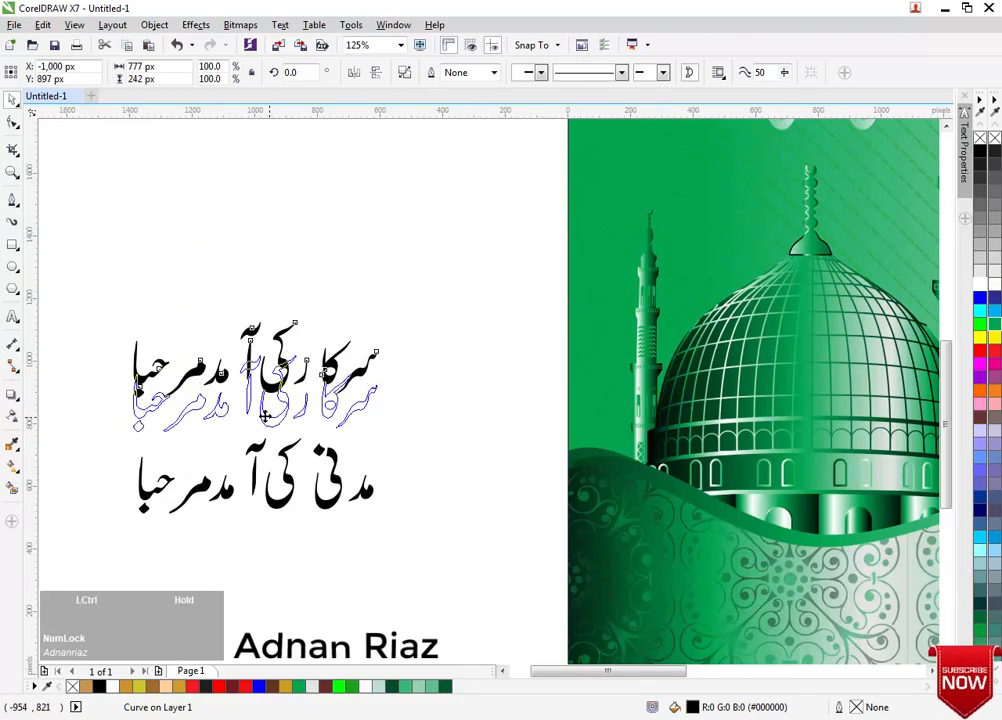
Move the slogan's upper line down closer to the lower one and combine both lines into one curve.
{"action": "left_click_drag", "start_coordinate": [265, 415], "coordinate": [265, 415]}
{"action": "left_click_drag", "start_coordinate": [400, 330], "coordinate": [101, 559]}
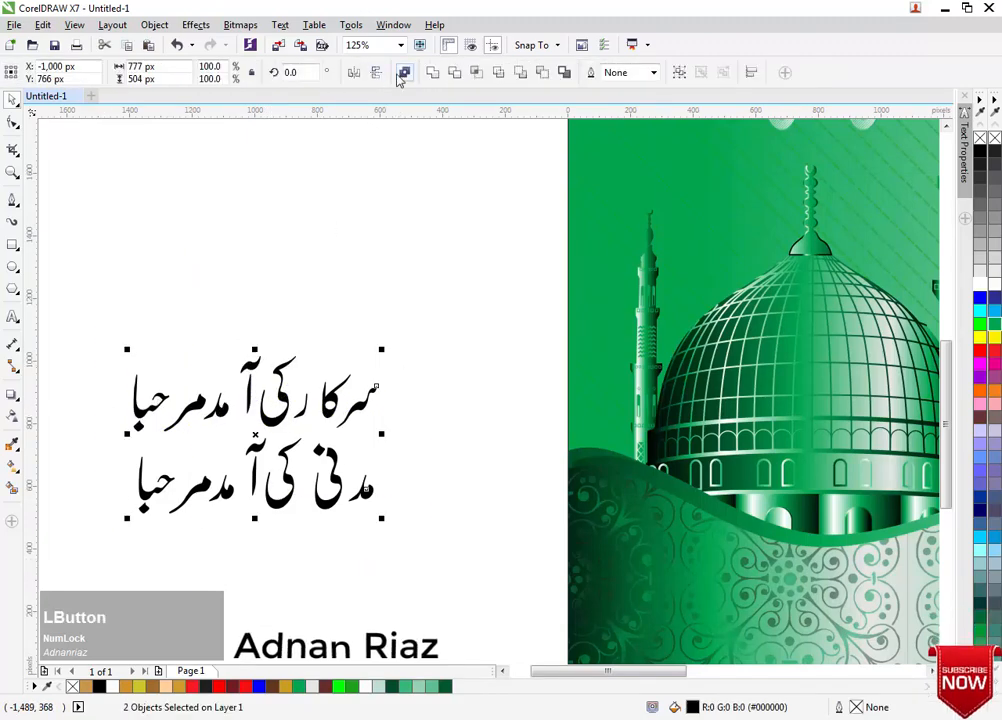
{"action": "left_click", "coordinate": [404, 72]}
Place the combined slogan on the card's upper pattern band, above the large calligraphy, at about X 1,776 and Y 2,102 px.
{"action": "scroll", "coordinate": [333, 143], "scroll_direction": "down", "scroll_amount": 5}
{"action": "middle_click", "coordinate": [290, 392]}
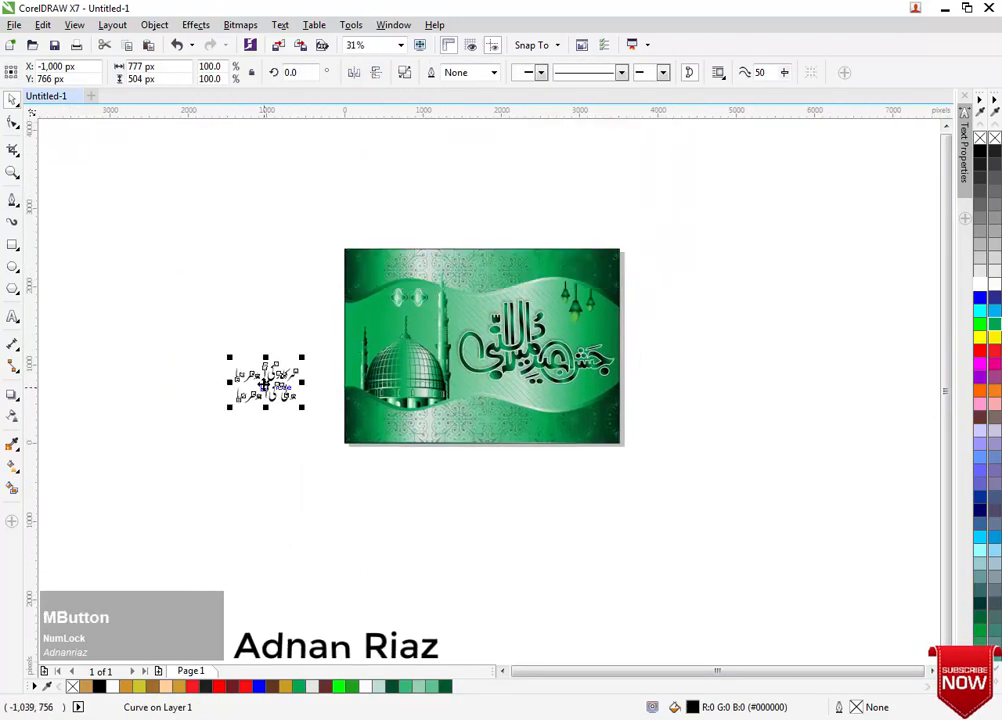
{"action": "left_click_drag", "start_coordinate": [265, 382], "coordinate": [492, 425]}
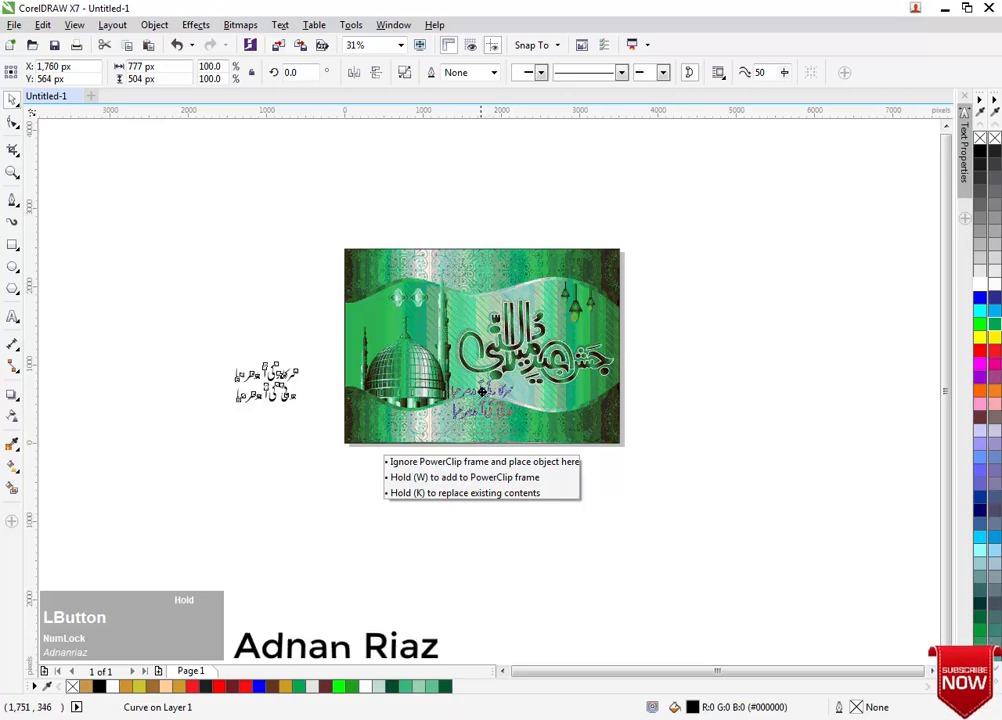
{"action": "left_click_drag", "start_coordinate": [487, 287], "coordinate": [487, 287]}
{"action": "middle_click", "coordinate": [482, 310]}
{"action": "scroll", "coordinate": [479, 330], "scroll_direction": "up", "scroll_amount": 5}
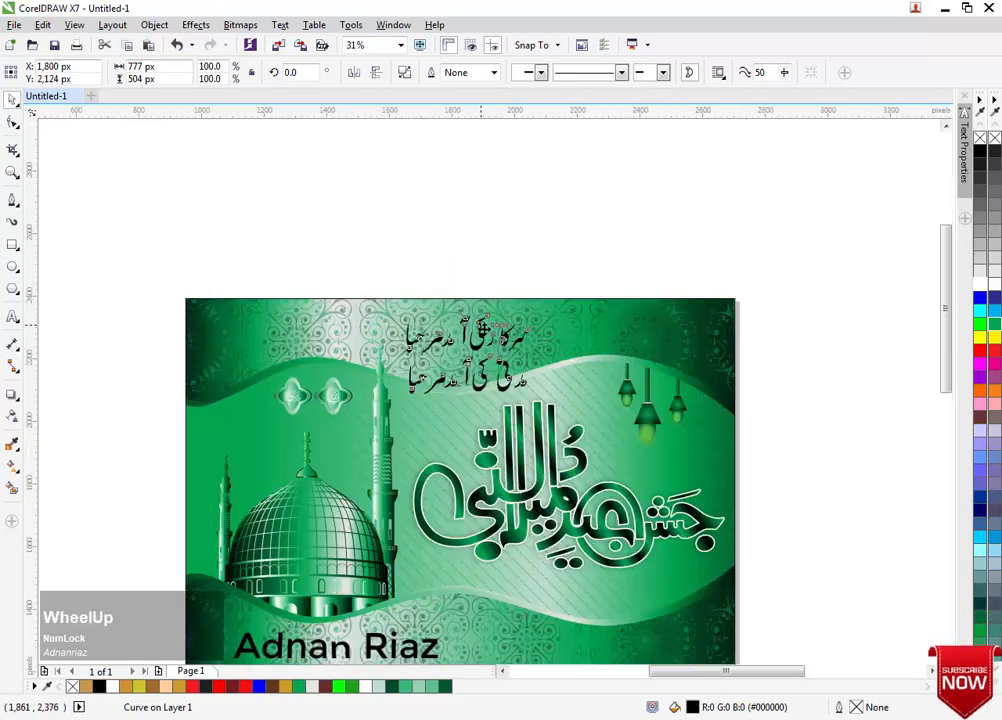
{"action": "left_click_drag", "start_coordinate": [476, 353], "coordinate": [428, 385]}
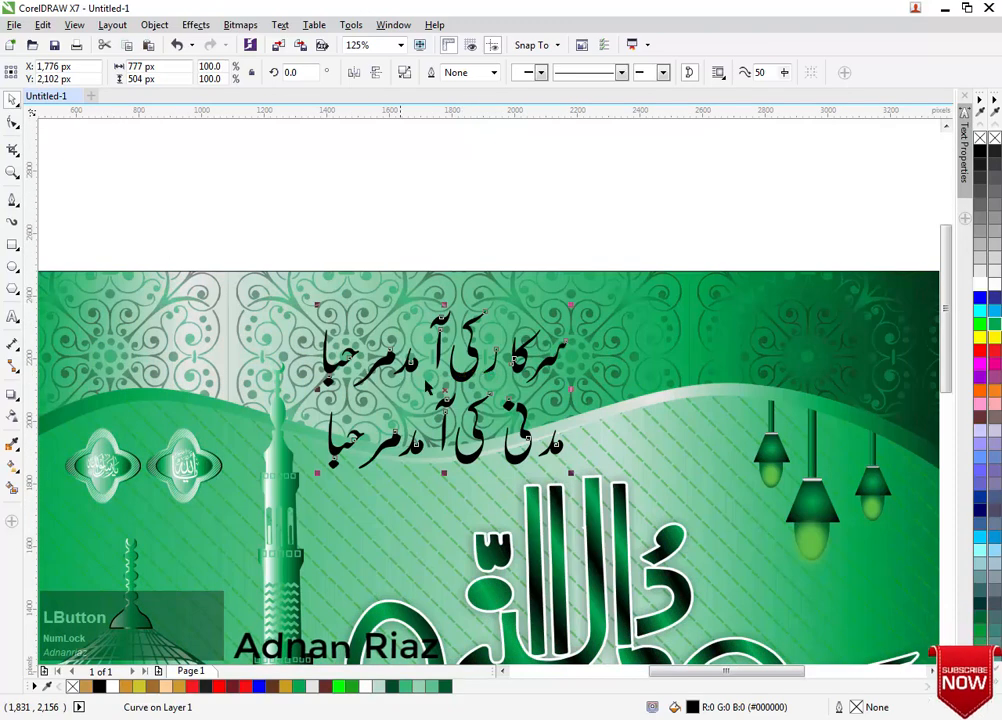
Give the slogan a green fill and a white 4.0 pt outline with rounded corners.
{"action": "right_click", "coordinate": [995, 325]}
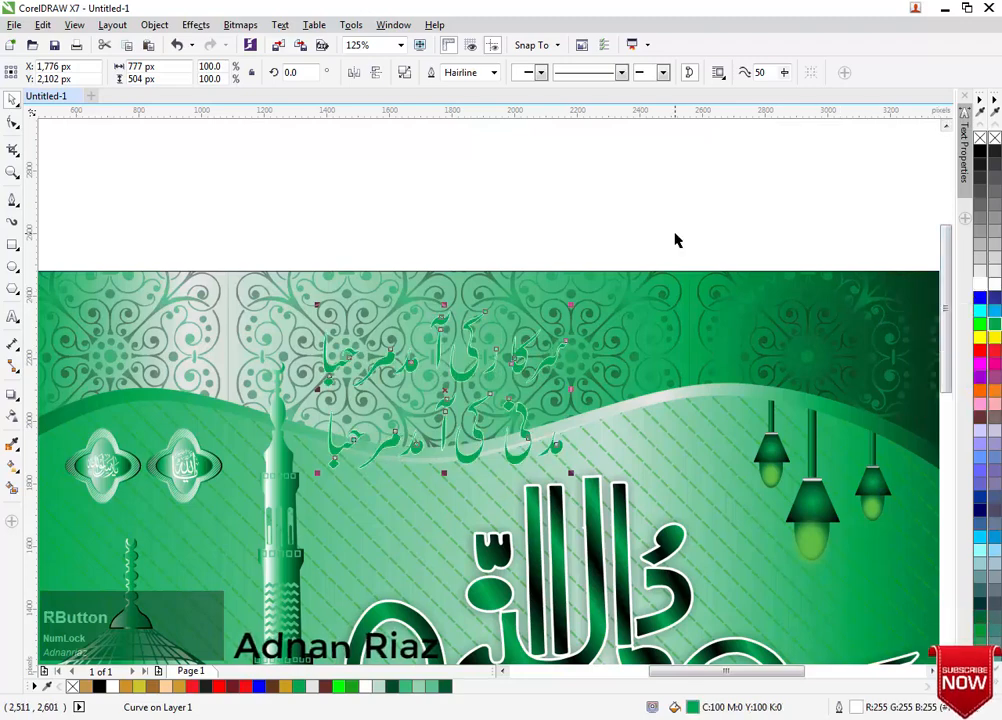
{"action": "key", "text": "F12"}
{"action": "left_click", "coordinate": [401, 265]}
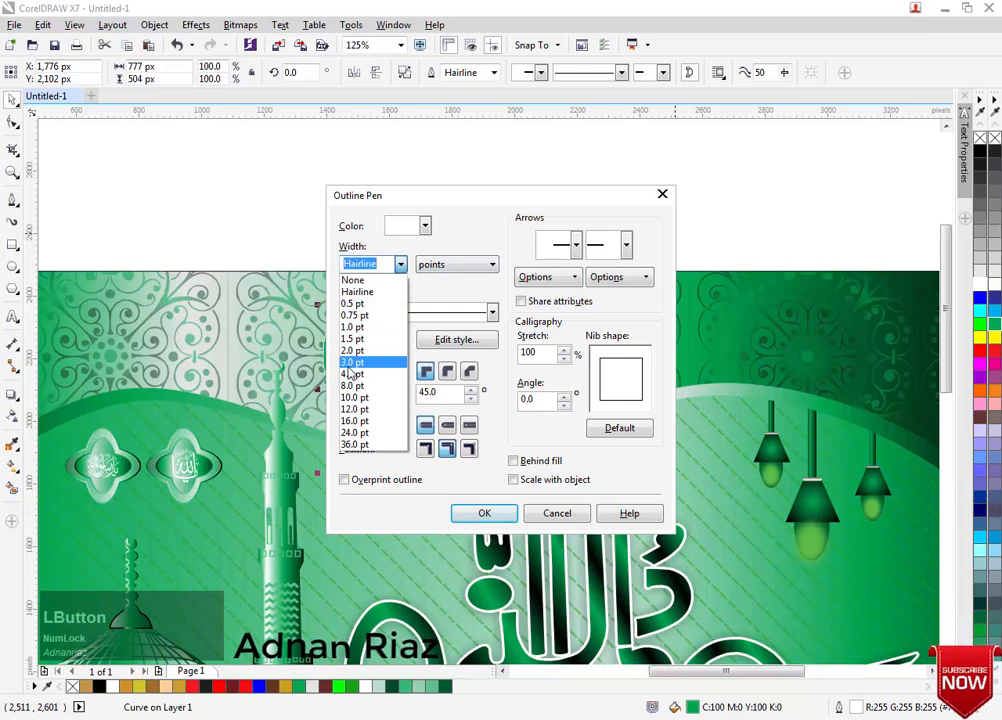
{"action": "left_click", "coordinate": [400, 371]}
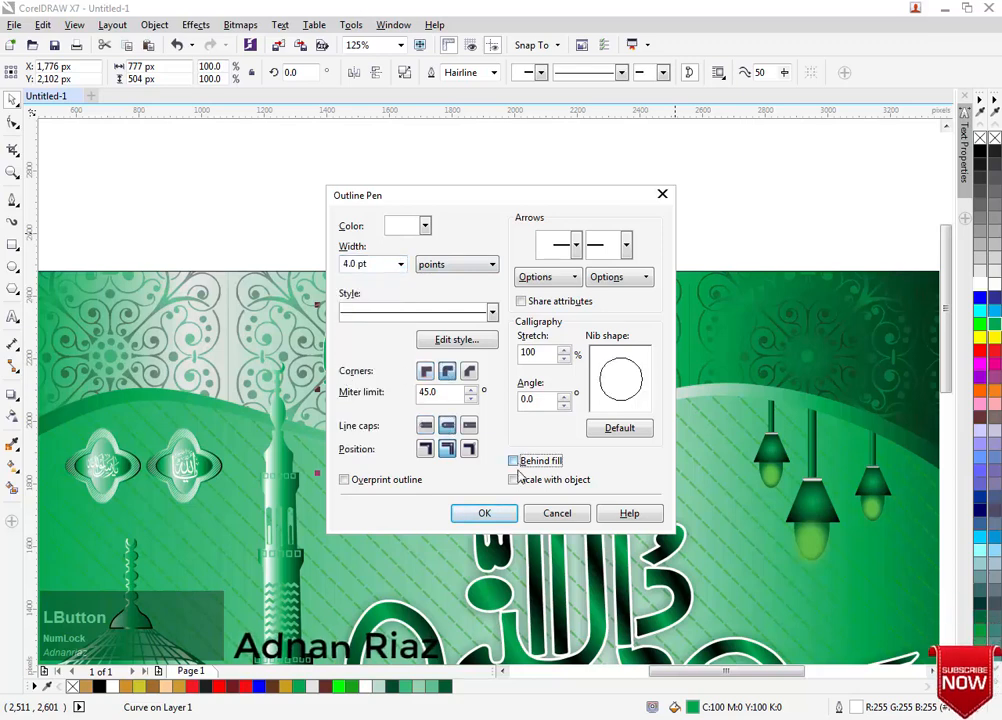
{"action": "left_click", "coordinate": [485, 513]}
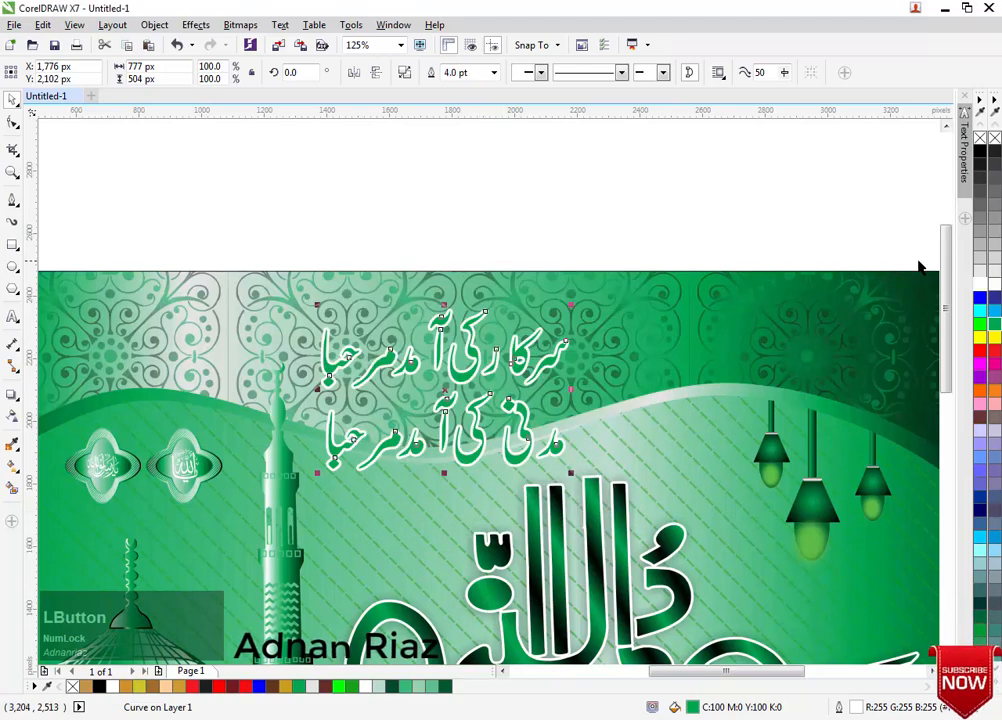
Fill the Urdu slogan with red and fit the whole card in view.
{"action": "left_click", "coordinate": [980, 349]}
{"action": "left_click", "coordinate": [544, 207]}
{"action": "scroll", "coordinate": [530, 179], "scroll_direction": "down", "scroll_amount": 2}
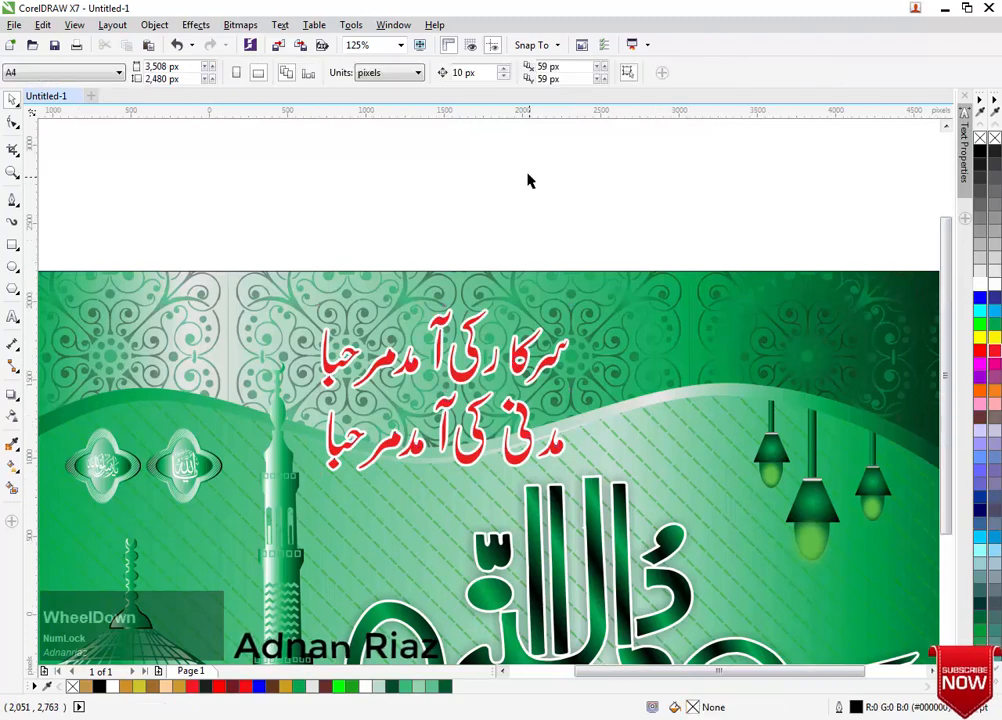
{"action": "middle_click", "coordinate": [584, 217]}
{"action": "key", "text": "F4"}
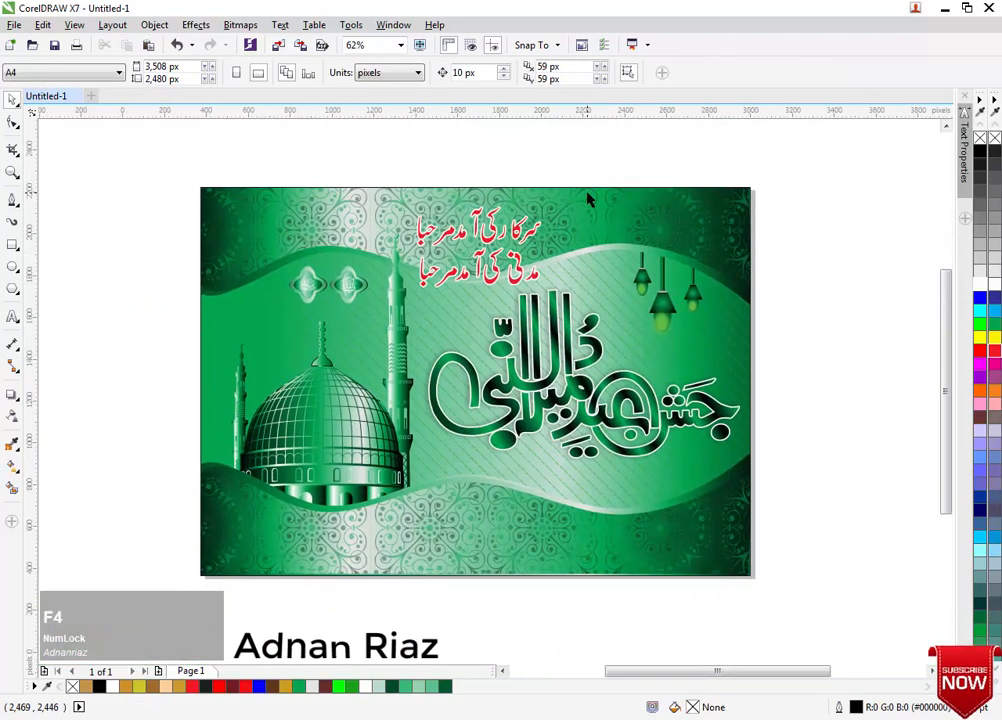
{"action": "left_click", "coordinate": [99, 287]}
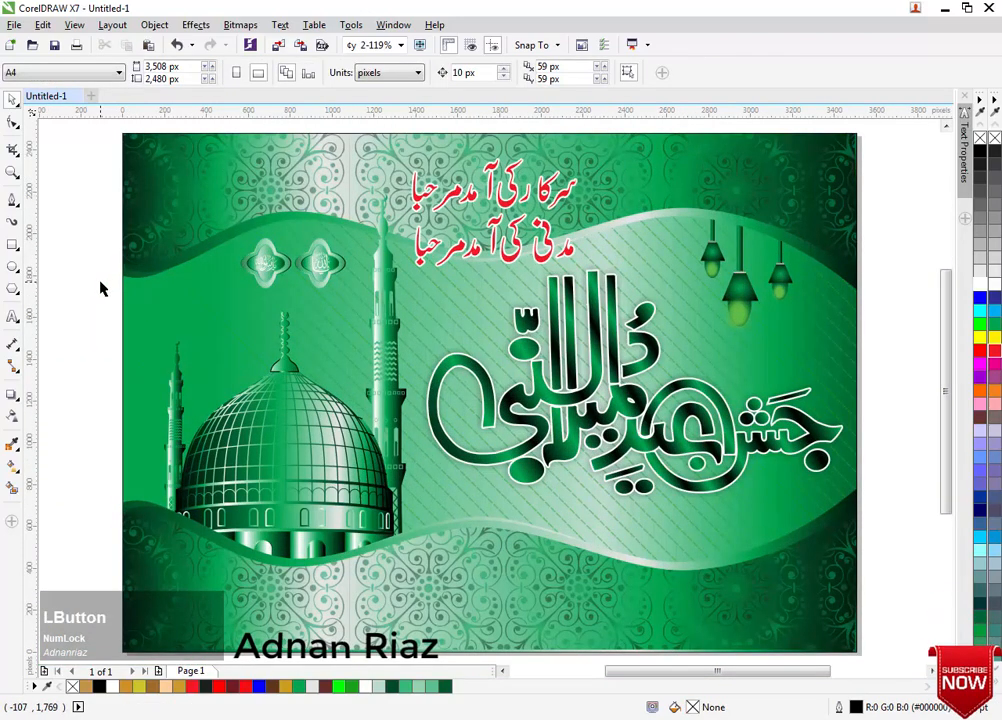